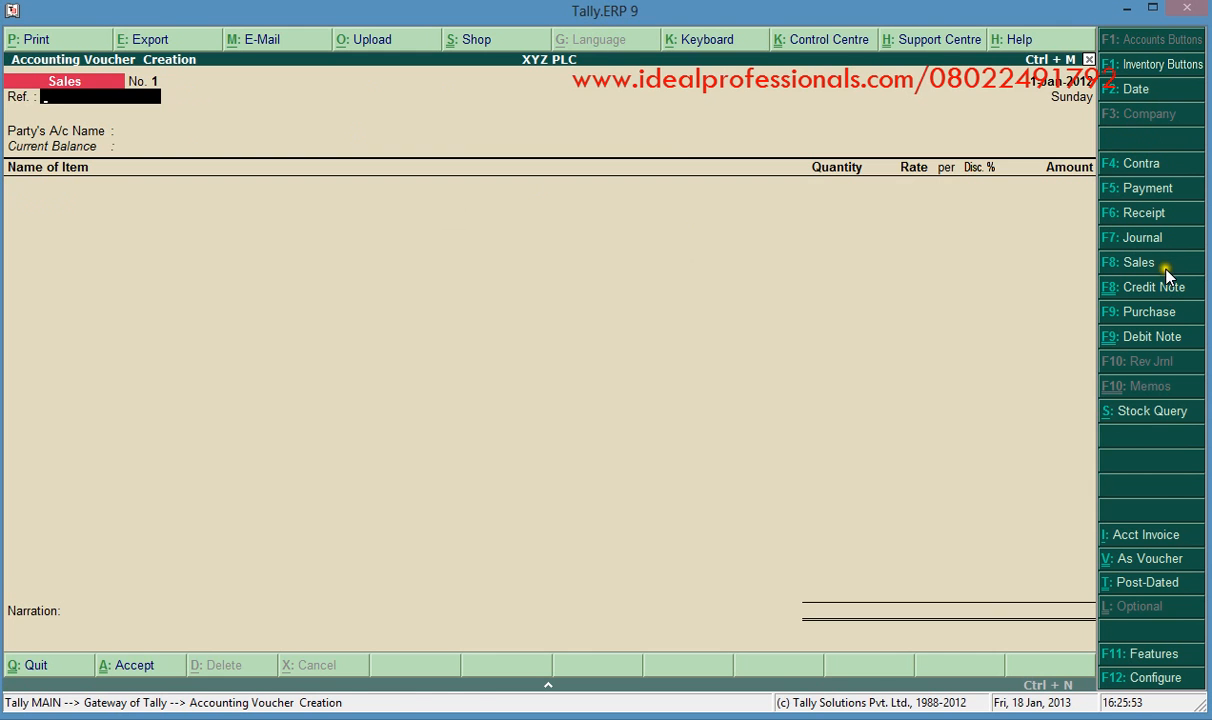
Look through the entry screens of the different voucher types, from Sales, Contra, Payment and Receipt to Journal, Credit Note, Debit Note and Purchase
click(1140, 263)
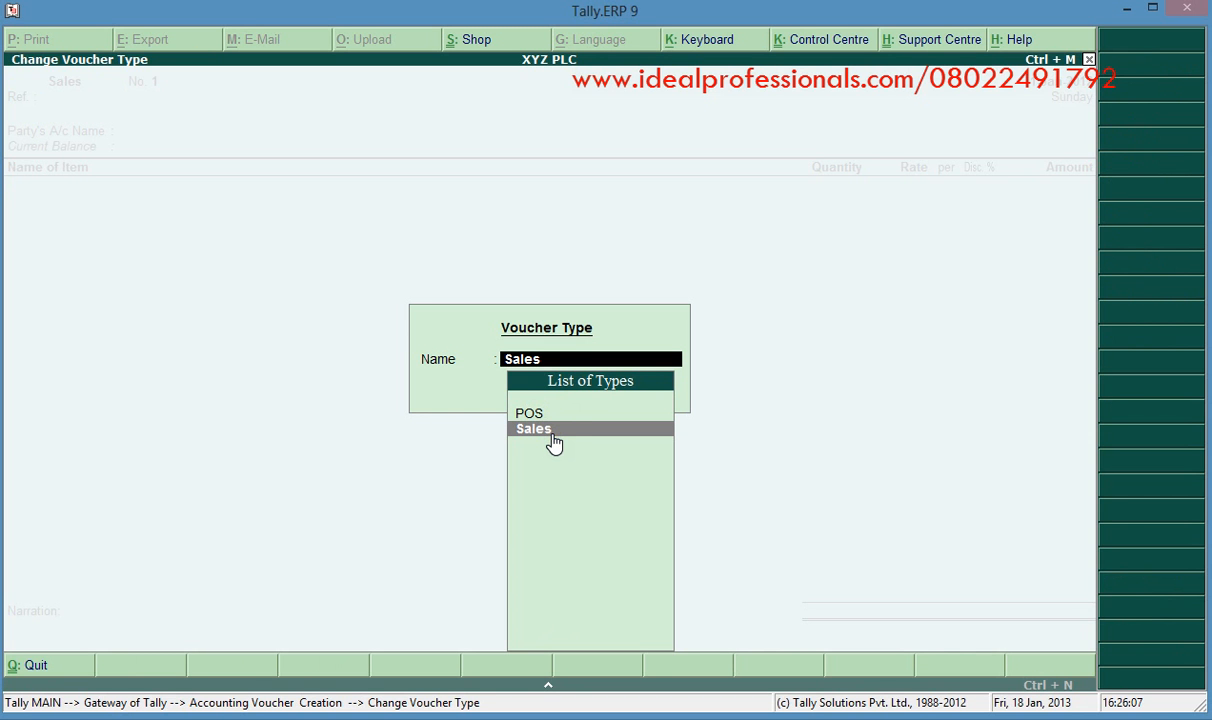
key(Return)
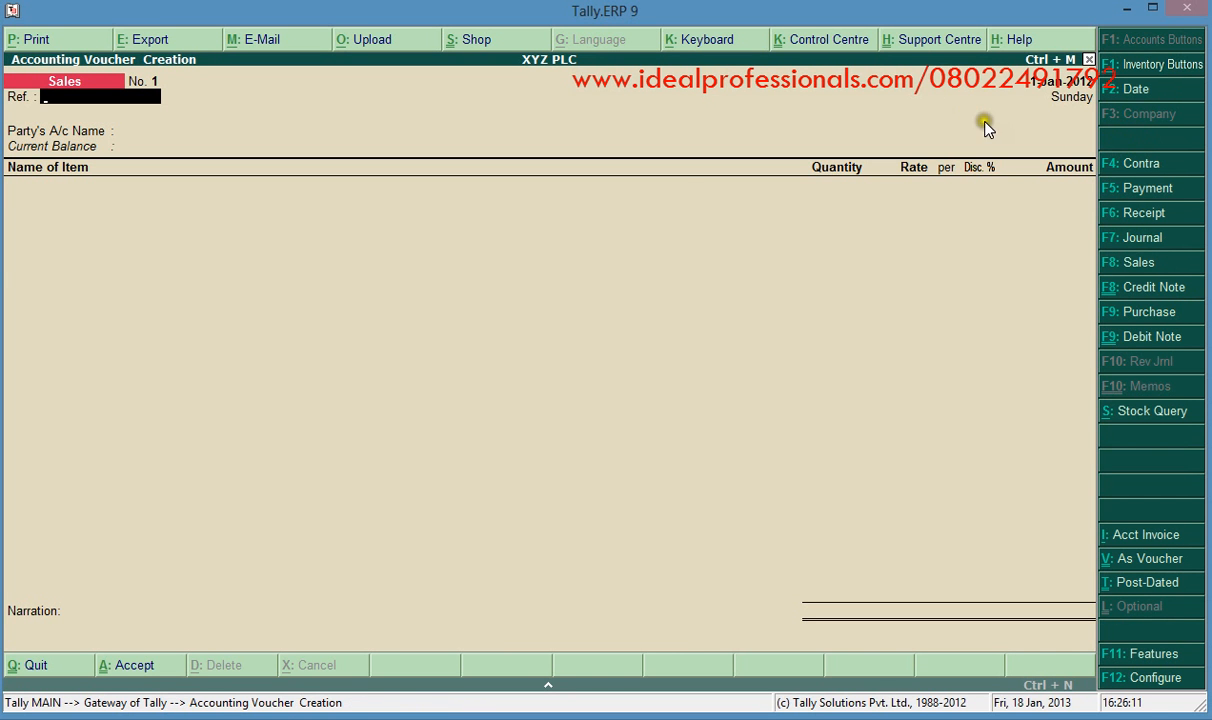
click(1138, 170)
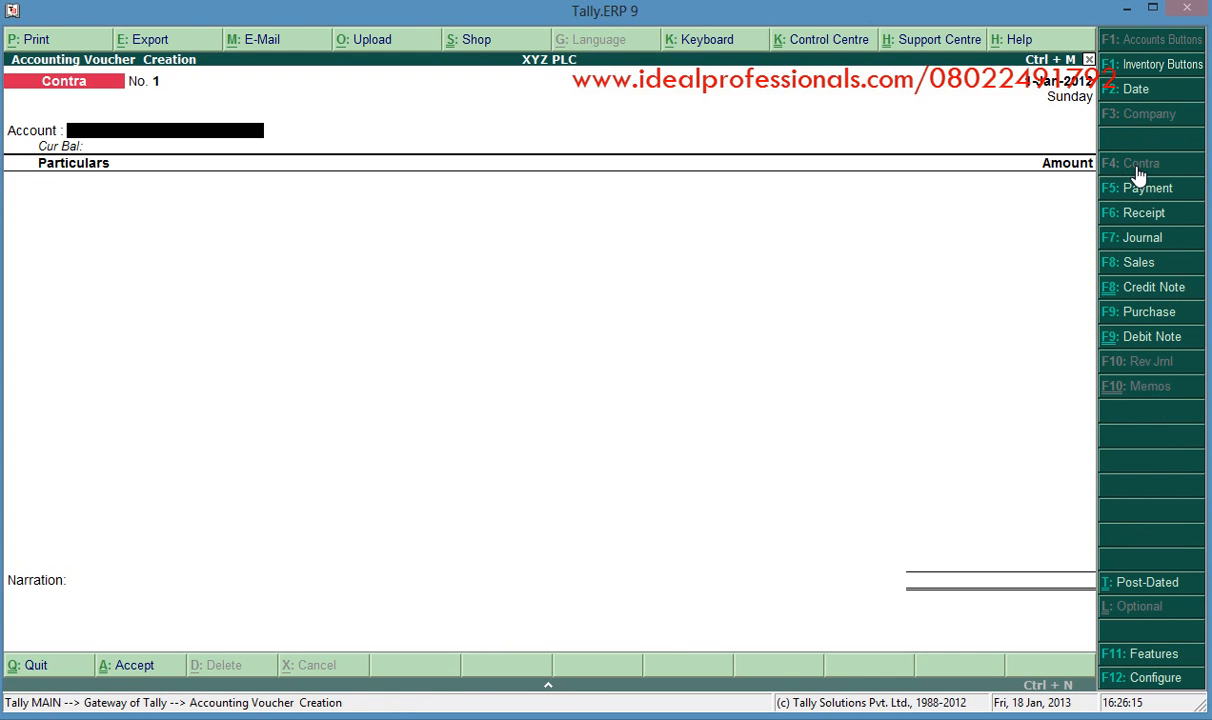
click(1141, 191)
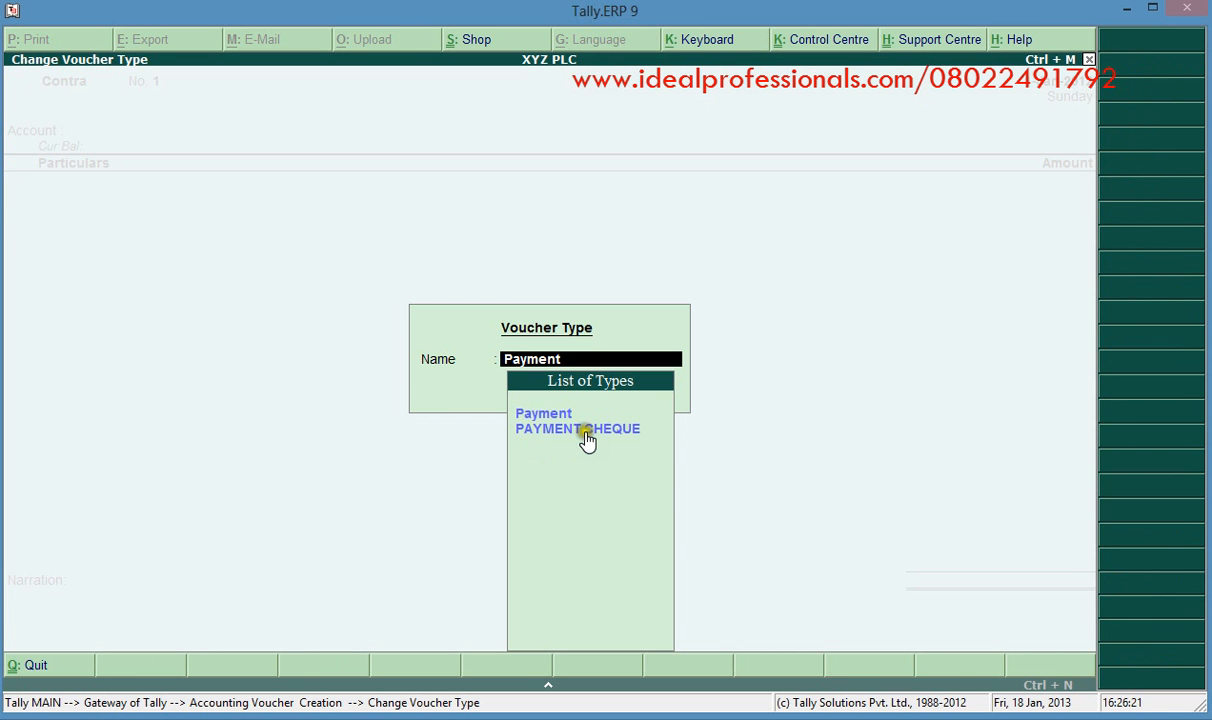
key(BackSpace)
key(Escape)
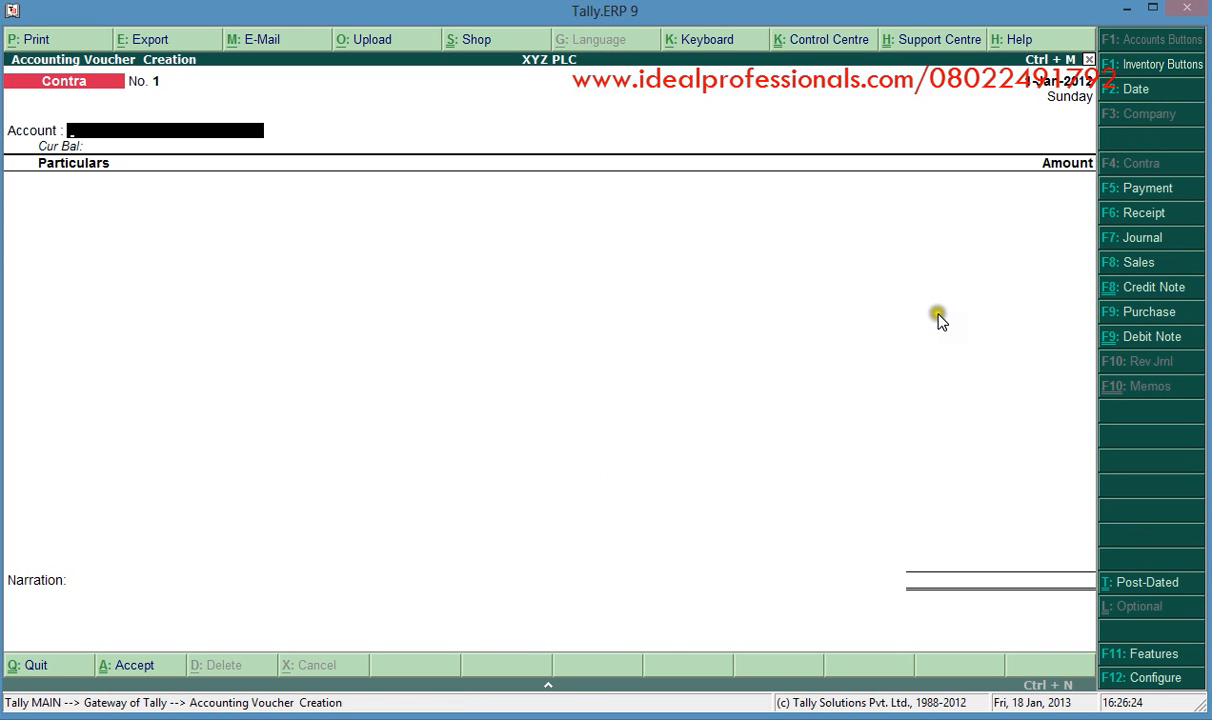
click(1148, 216)
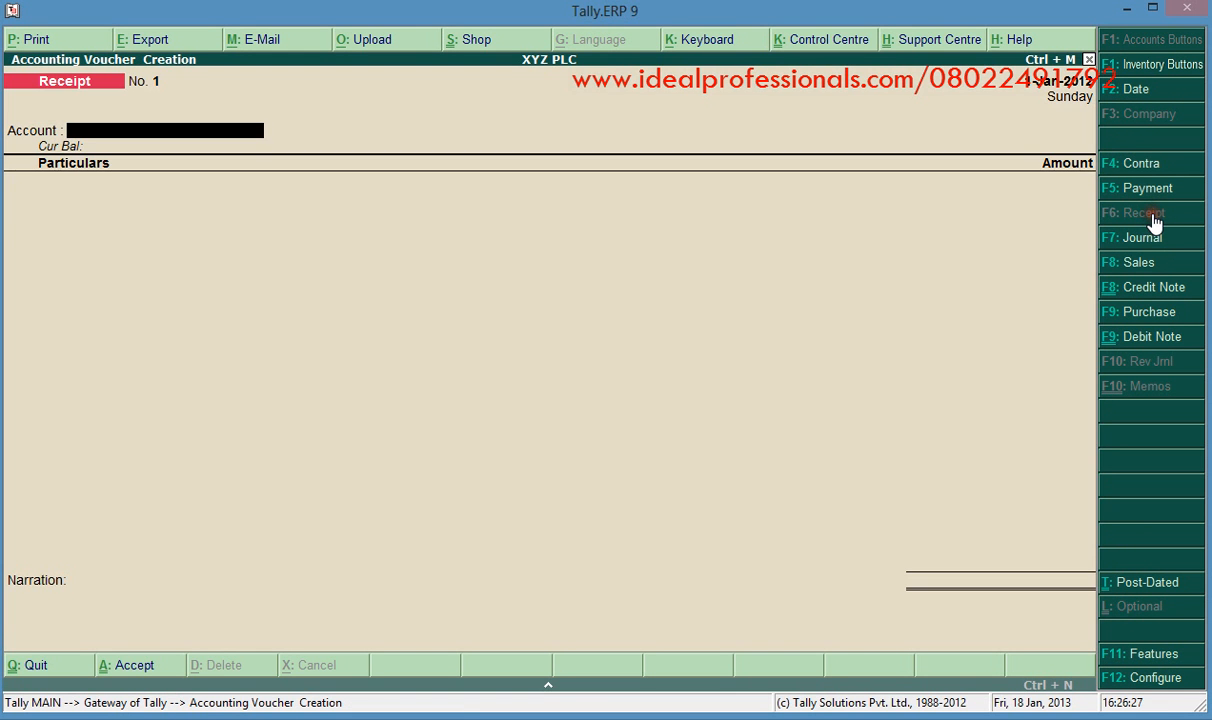
click(1153, 240)
click(1153, 240)
click(1153, 290)
click(1147, 340)
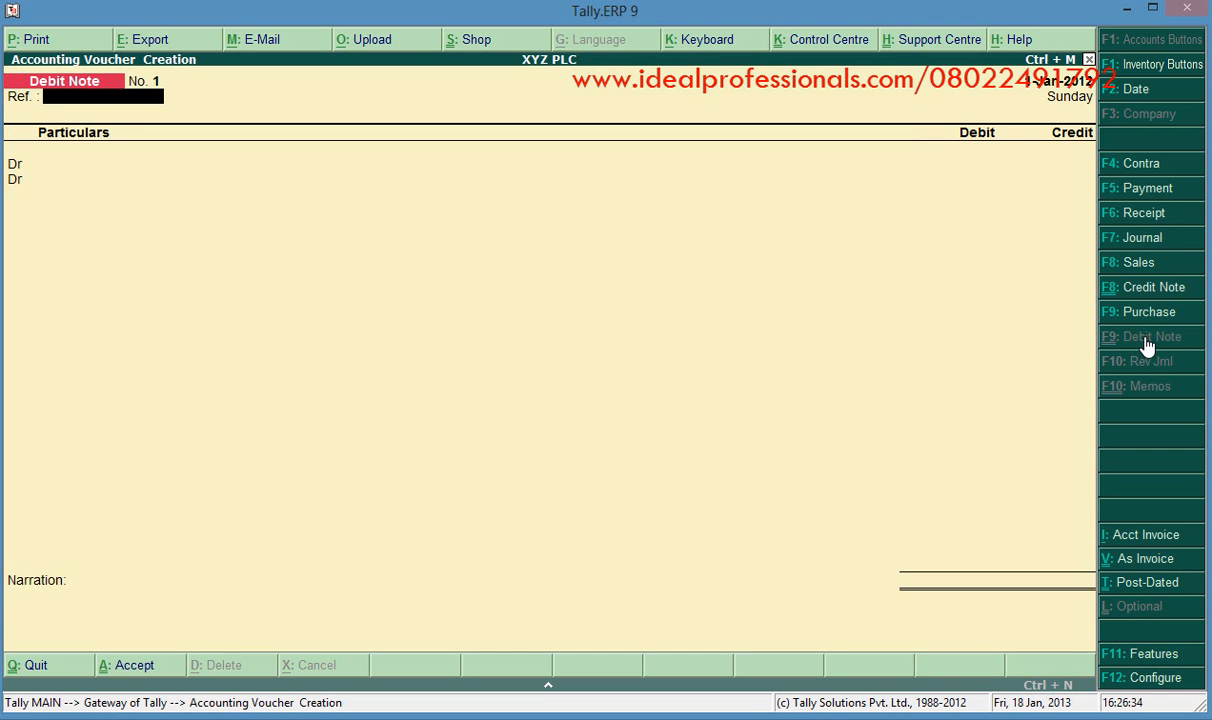
click(1137, 317)
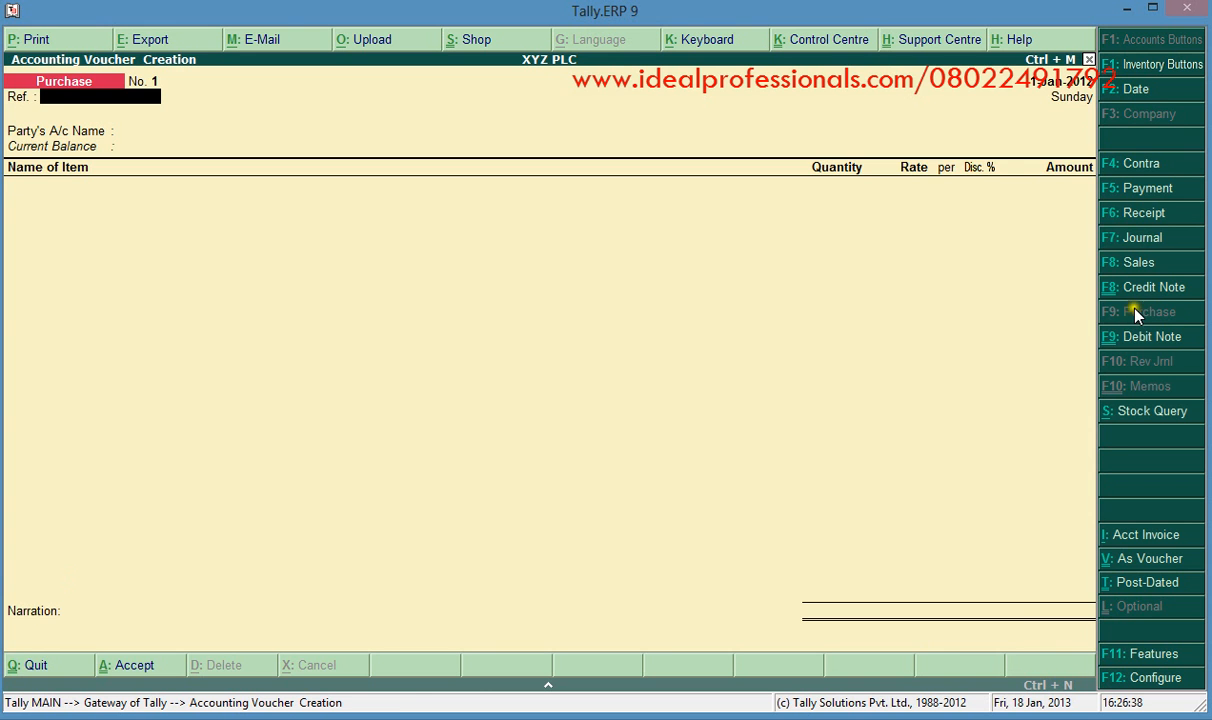
Switch to a voucher of type Sales and enter 01A as its reference
click(1136, 265)
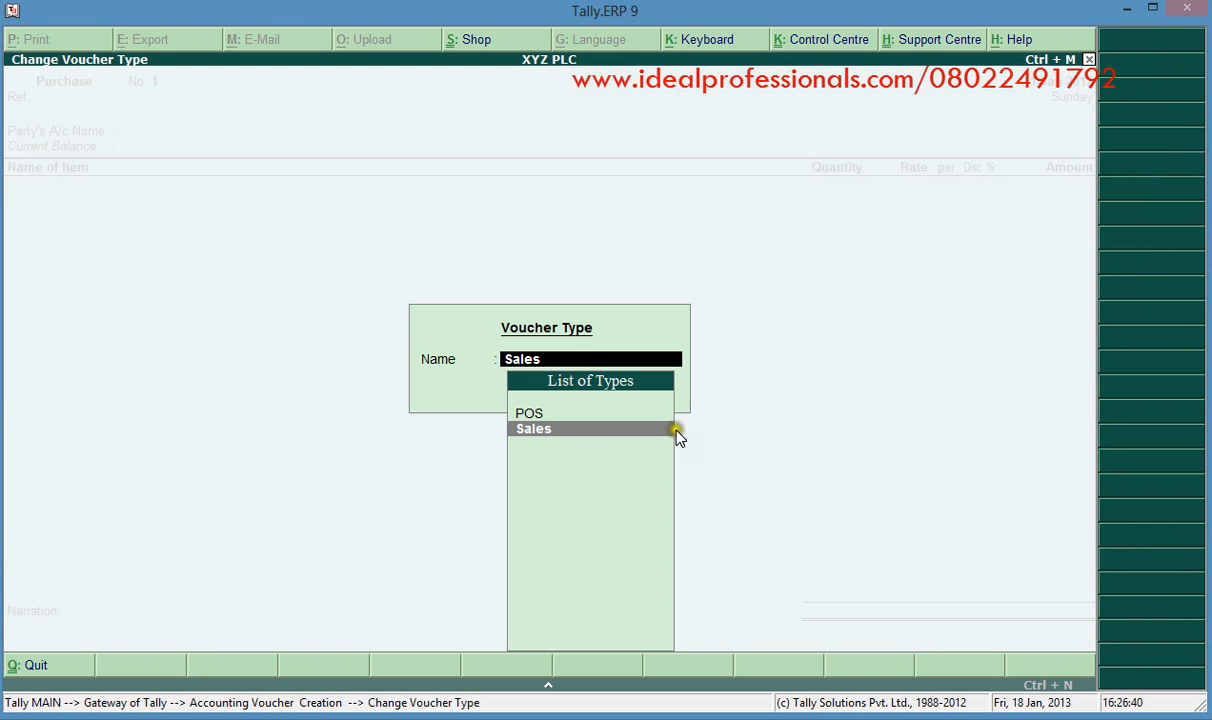
click(600, 430)
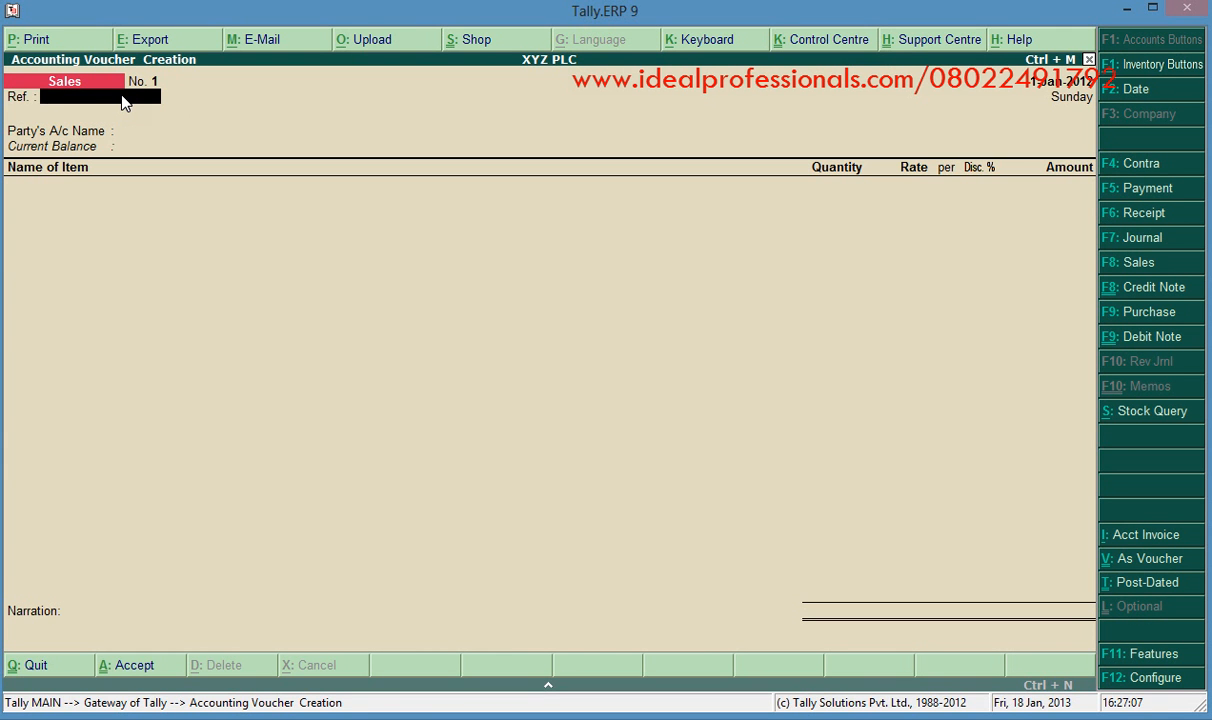
text(01A)
key(Return)
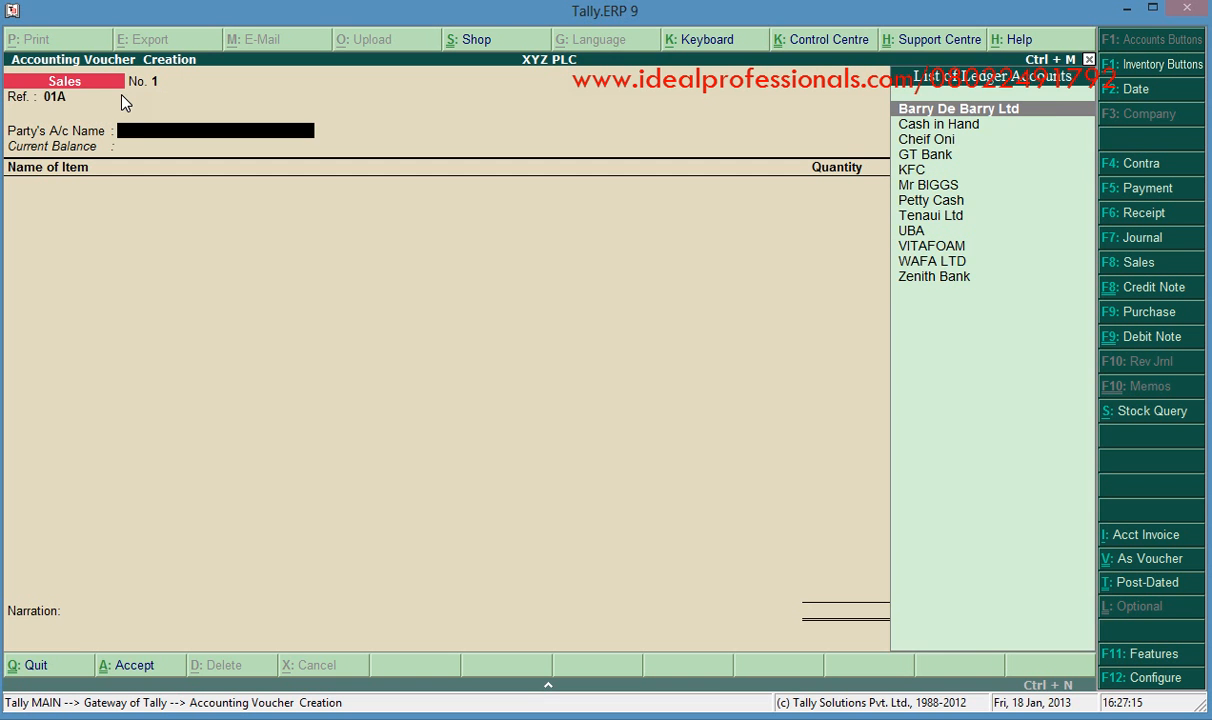
Set the voucher date to 2-1-2012
key(BackSpace)
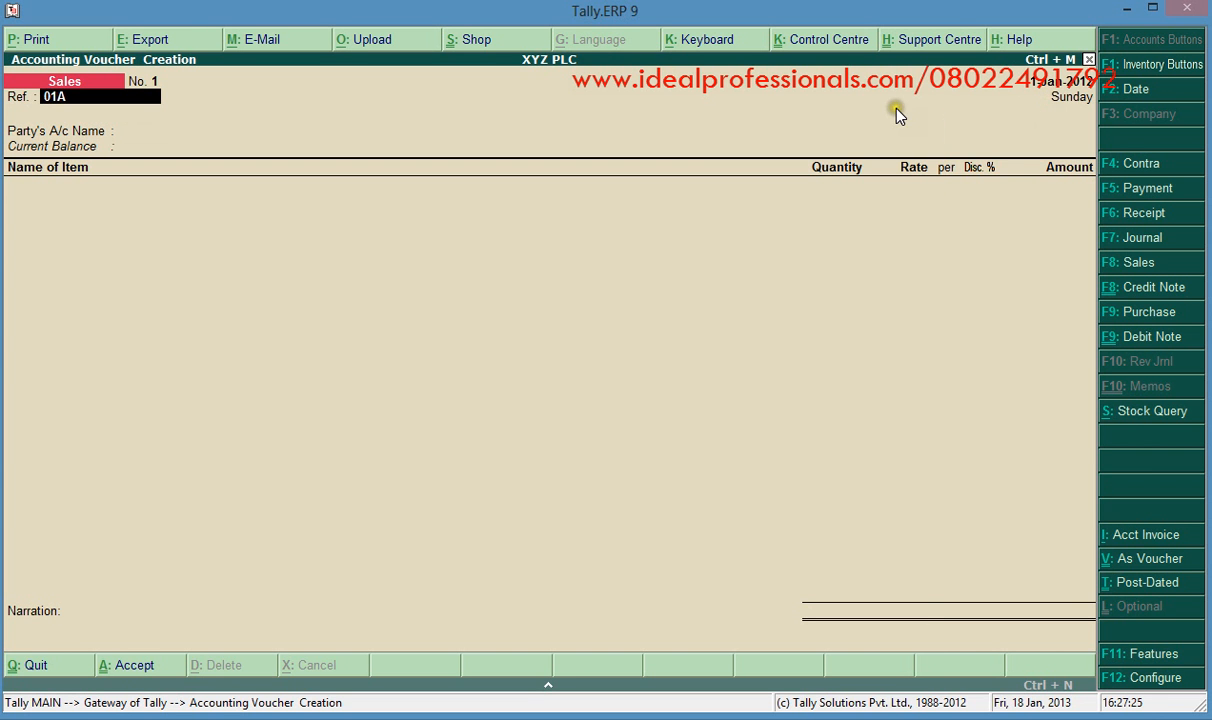
click(1020, 121)
click(1078, 88)
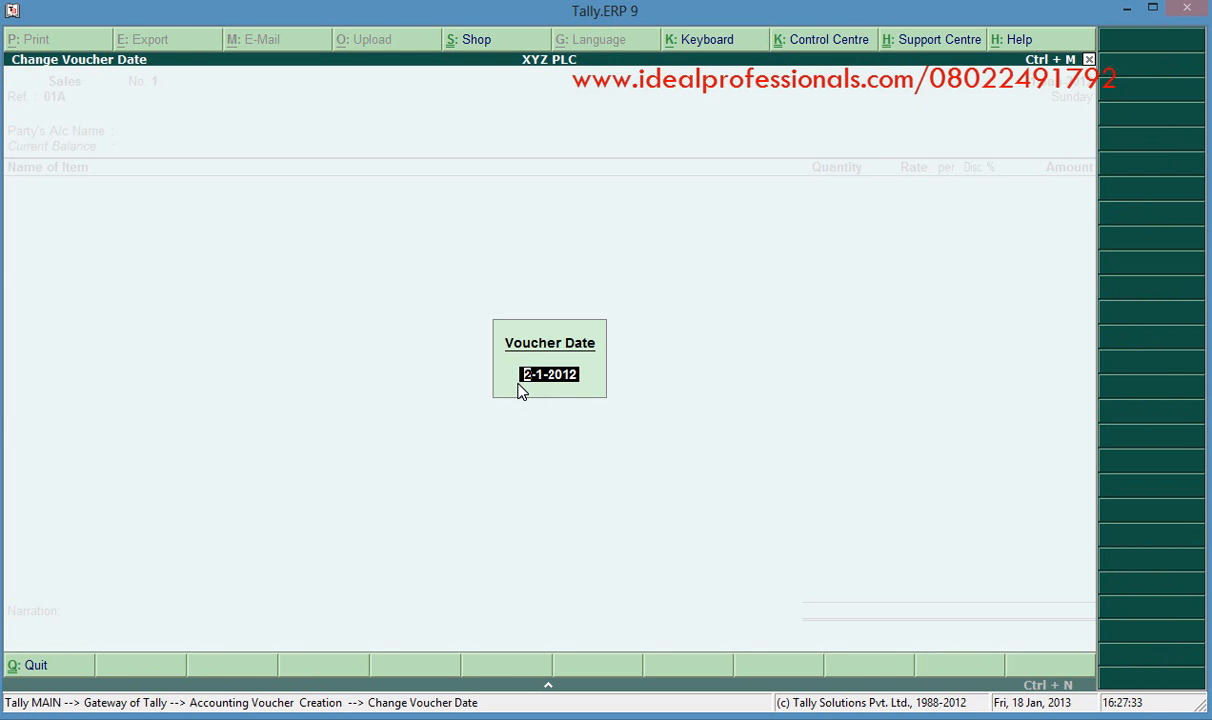
key(Return)
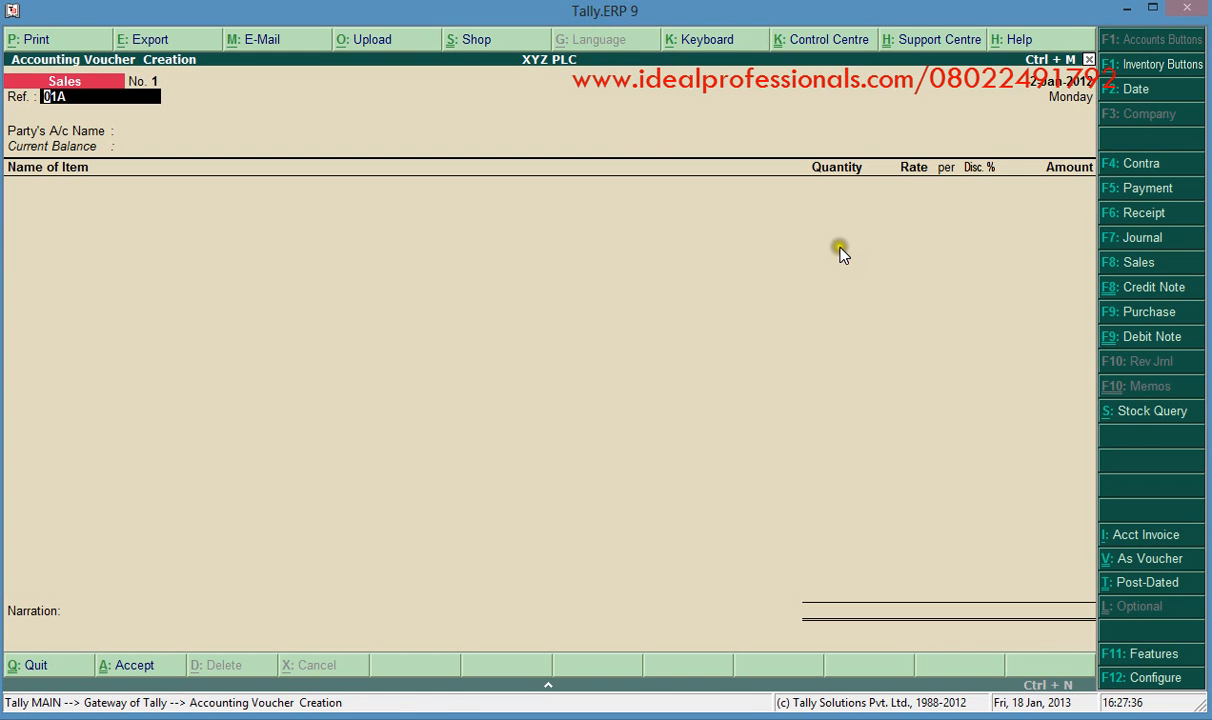
Set the sales voucher's date to 1-1-2012
click(1133, 92)
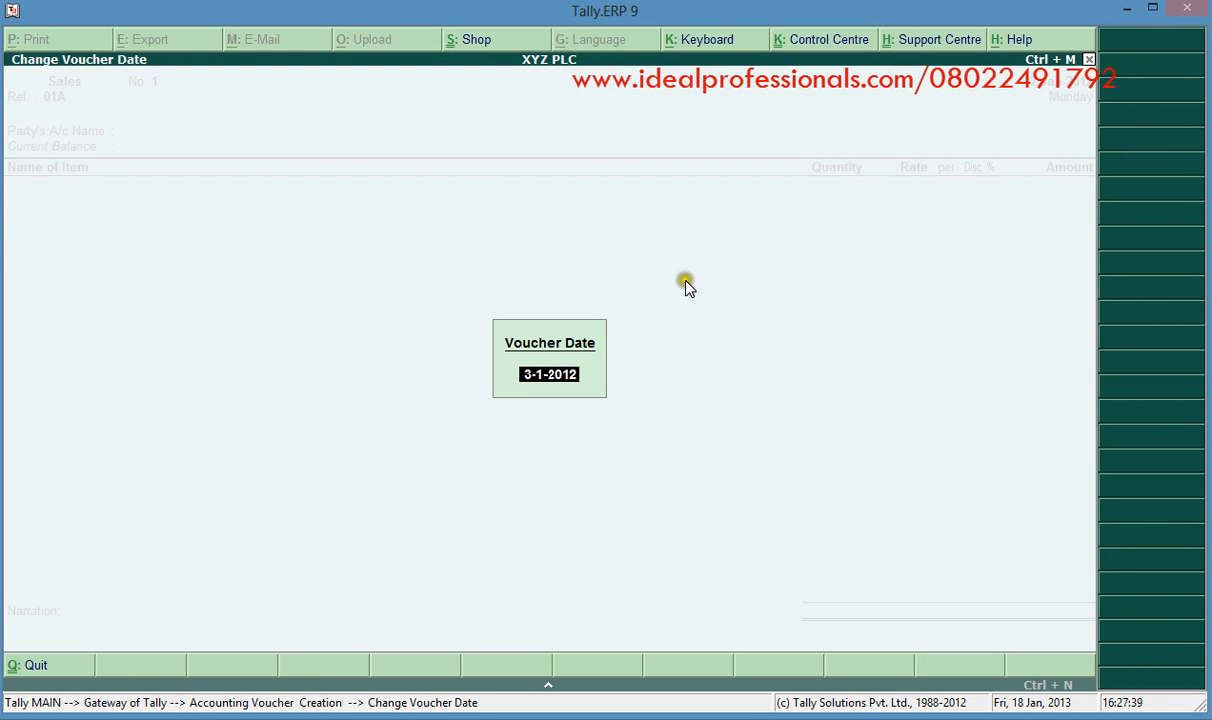
click(527, 379)
text(1)
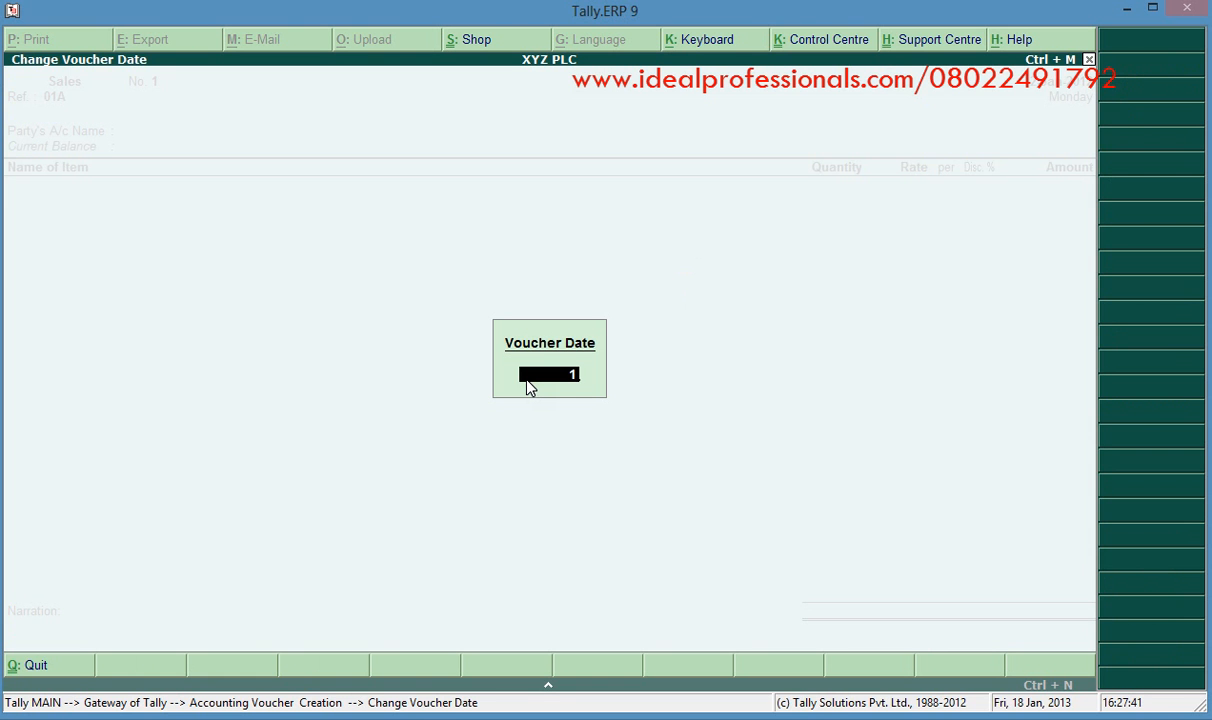
text(-1-12)
key(Return)
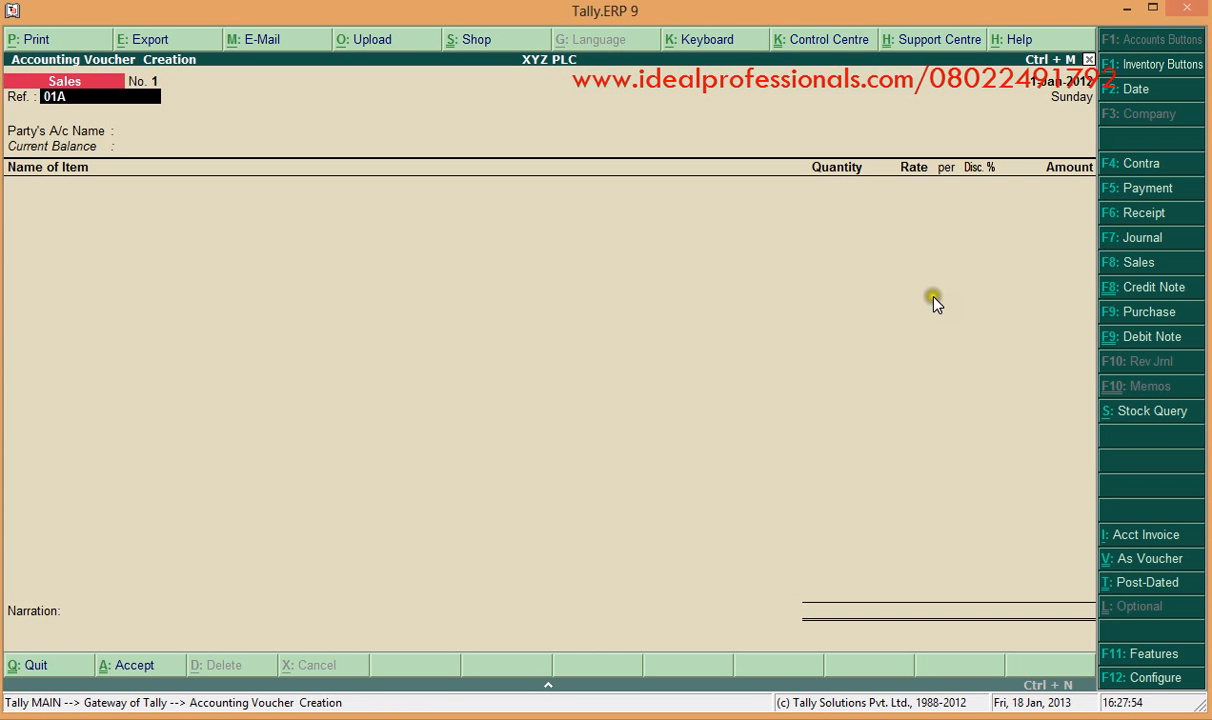
Compare the sales voucher's accounting invoice, item invoice and plain voucher layouts, ending on the item invoice layout
click(1122, 540)
click(1144, 544)
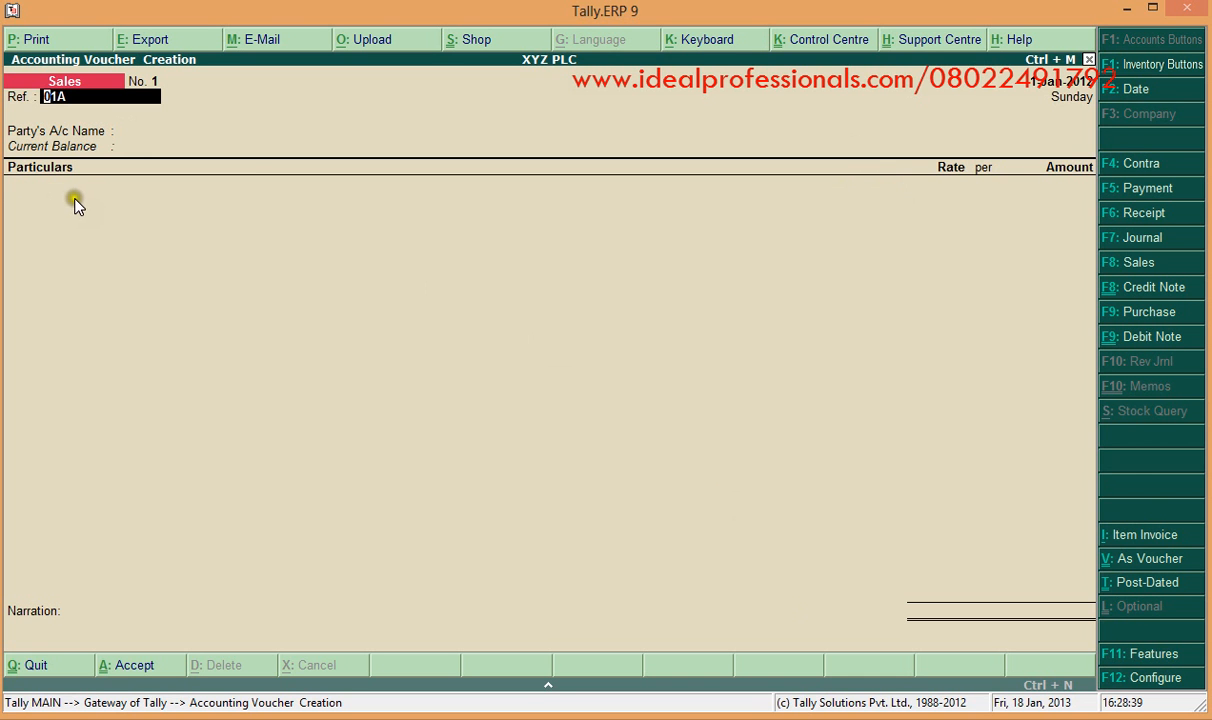
click(1148, 537)
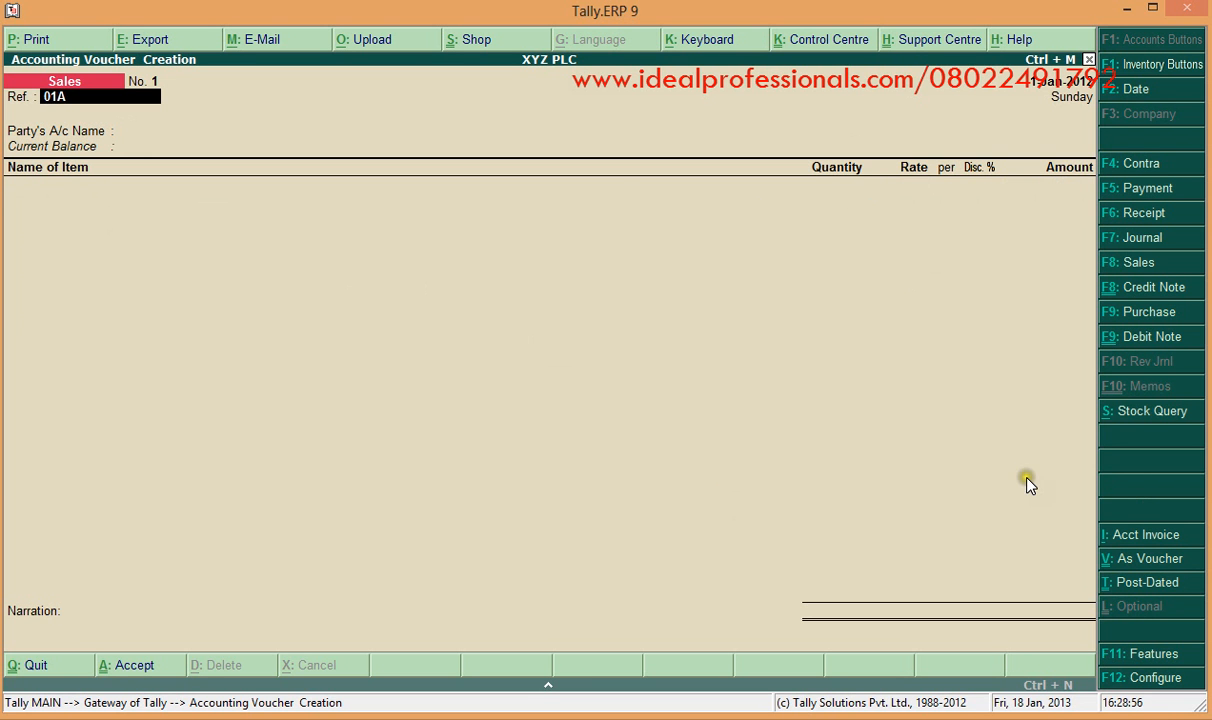
click(1149, 568)
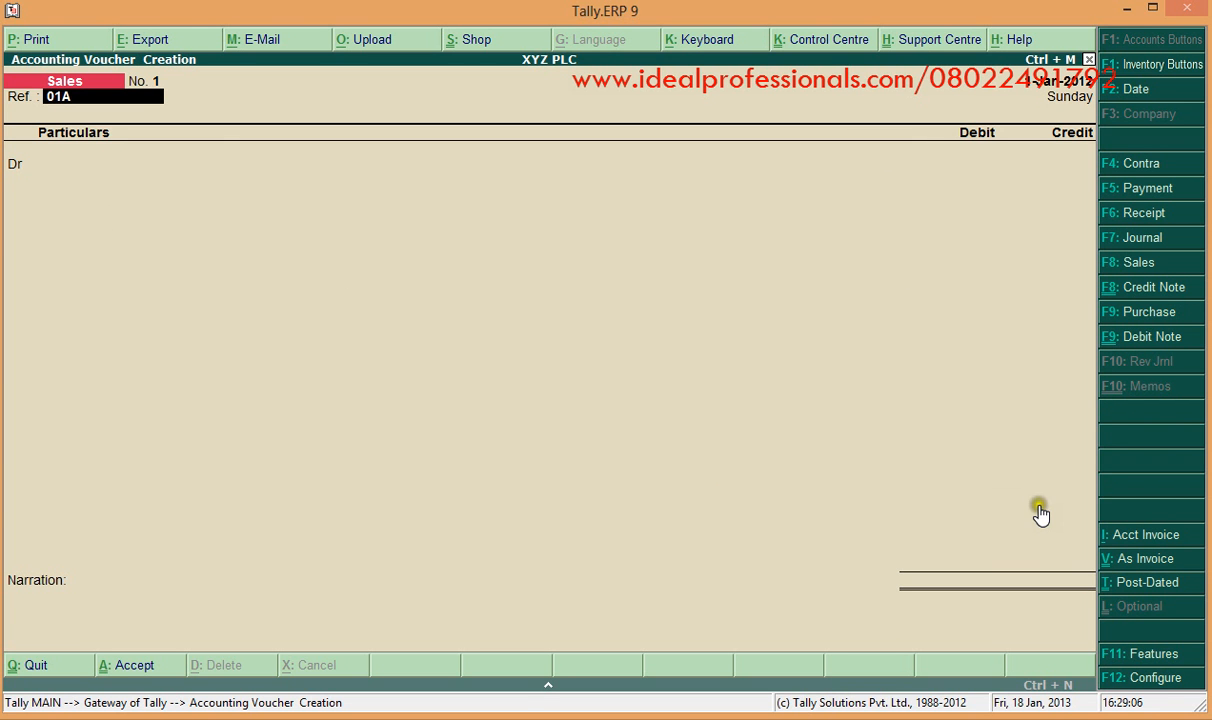
click(1130, 562)
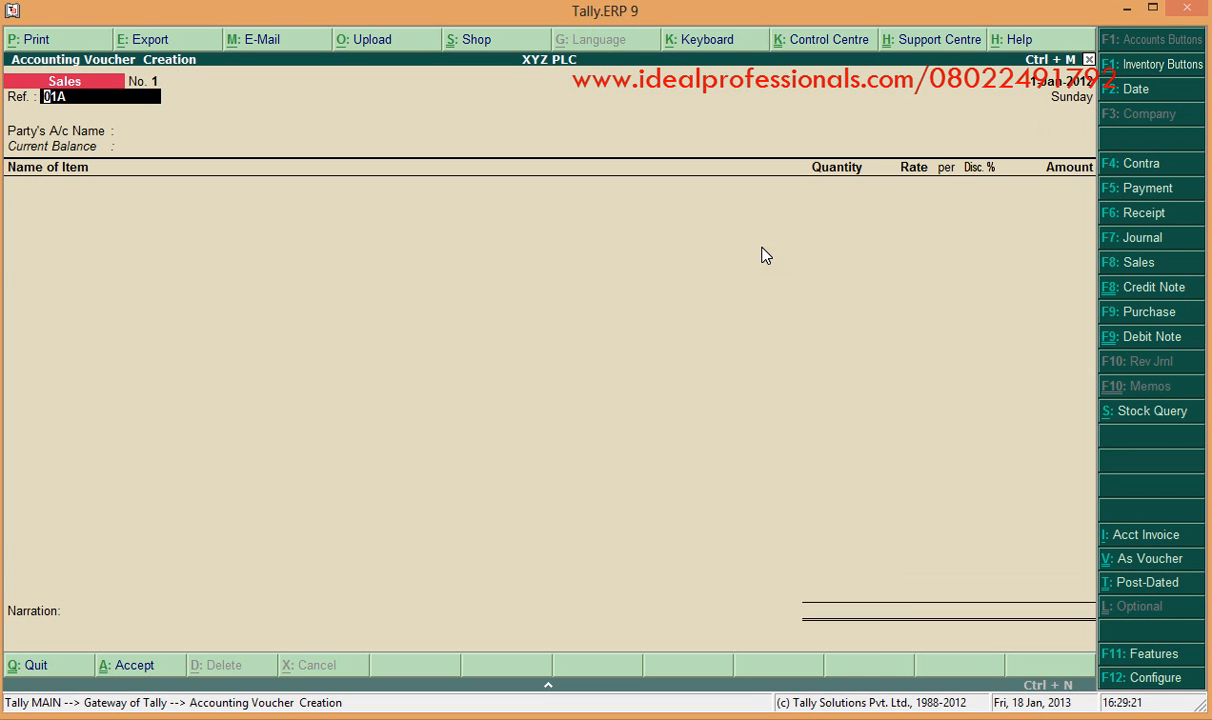
Choose Barry De Barry Ltd as the party account of the sales voucher
key(Return)
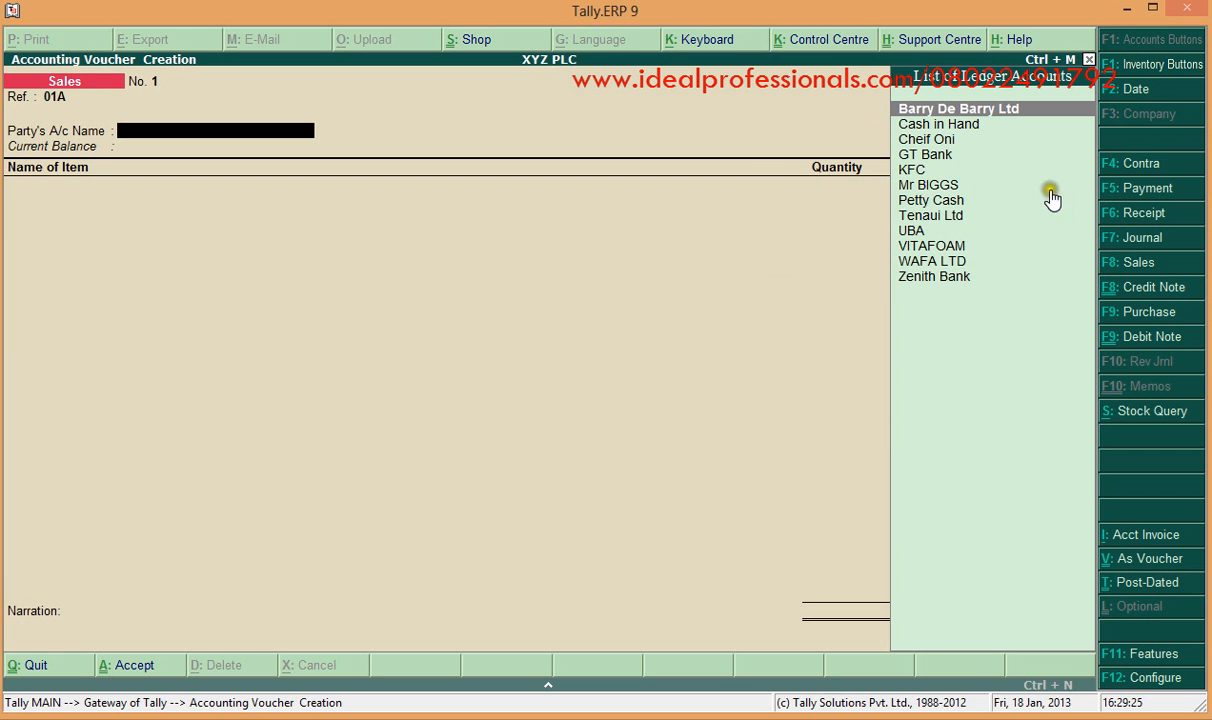
click(987, 119)
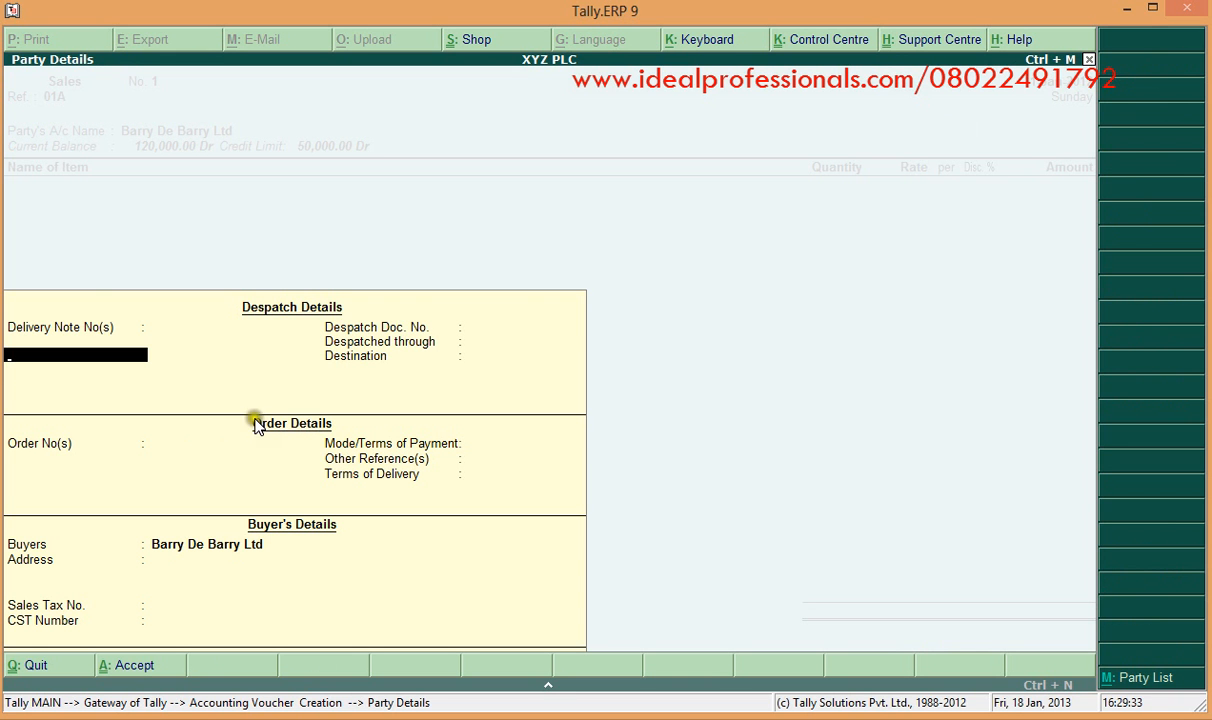
Go through the despatch, order and buyer's details fields of the party without filling them in, and quit the party details
key(Return)
key(Return)
key(Return)
key(Return)
key(Return)
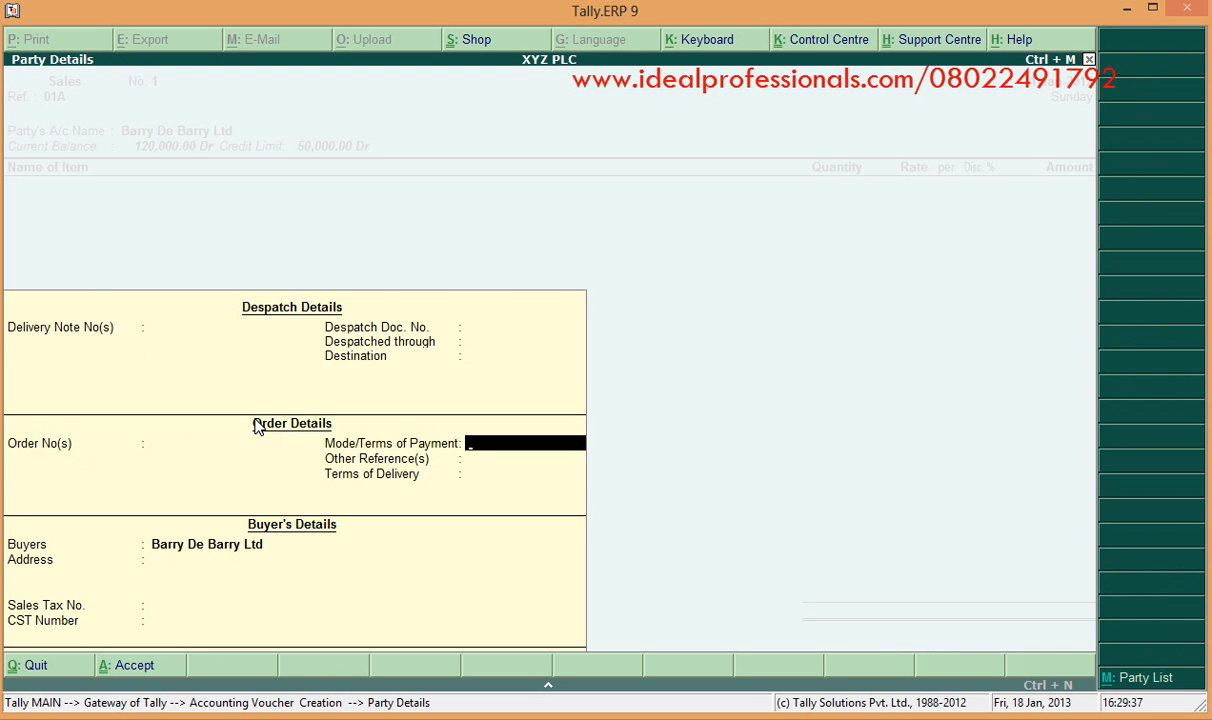
key(Return)
key(Return)
key(Return)
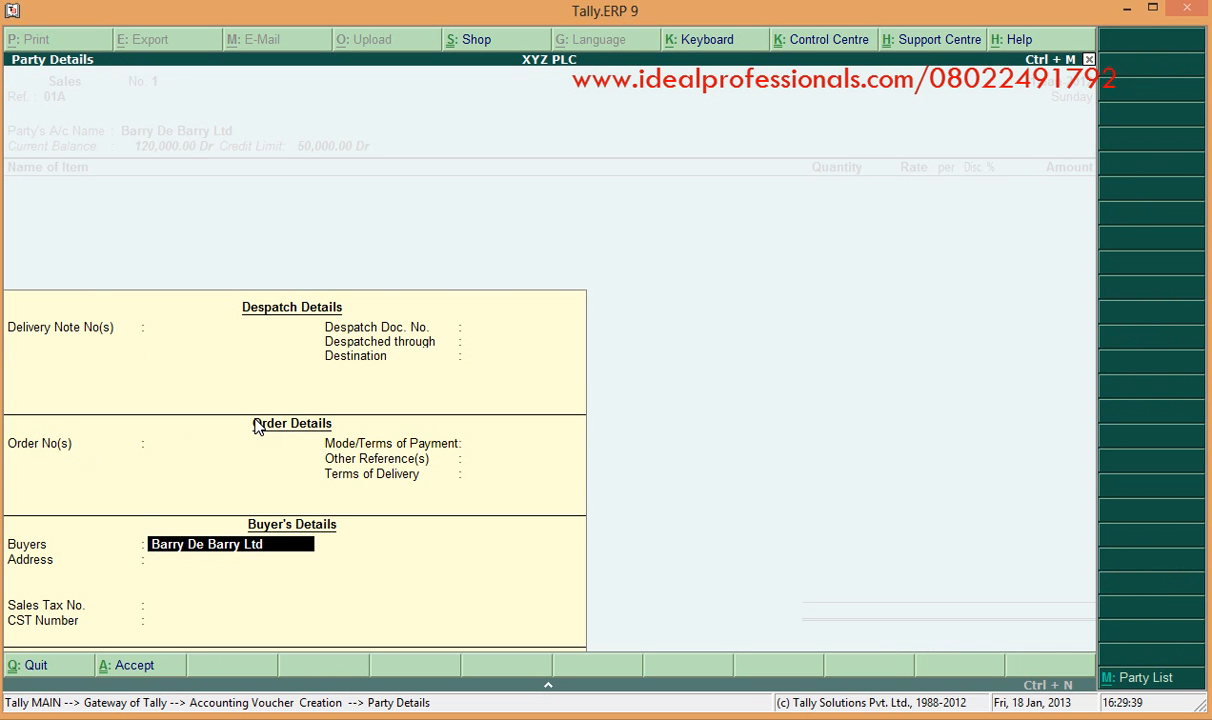
key(Return)
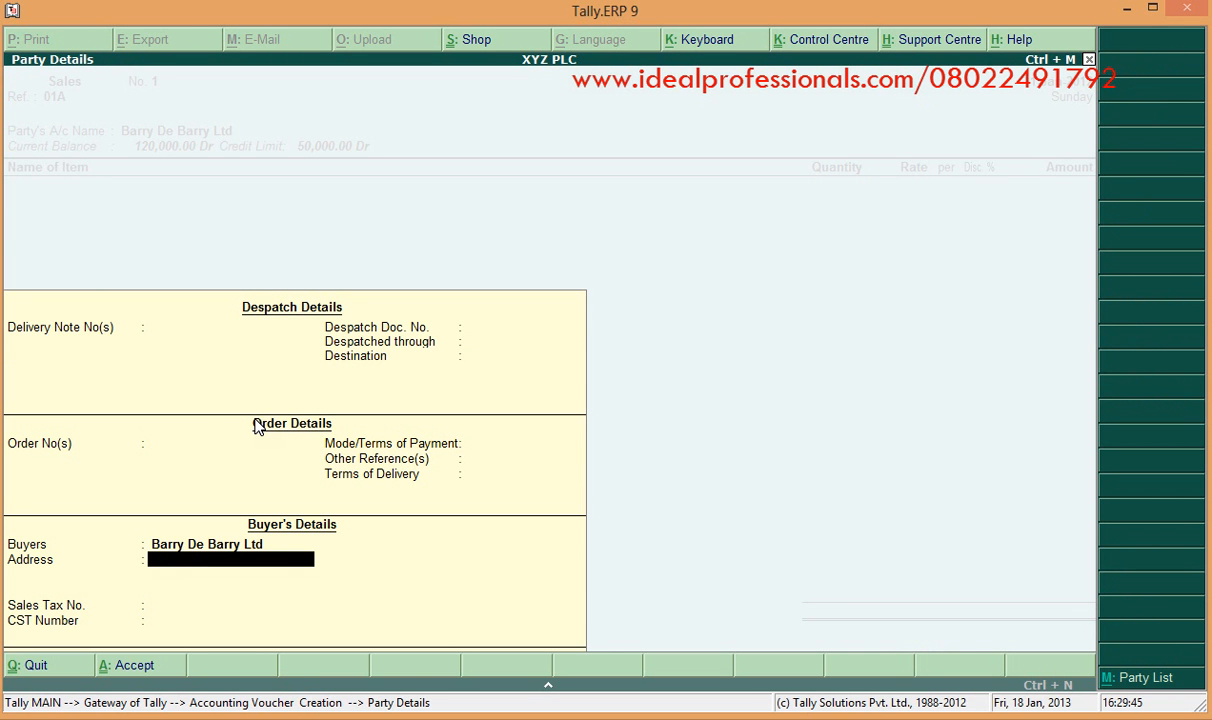
key(Escape)
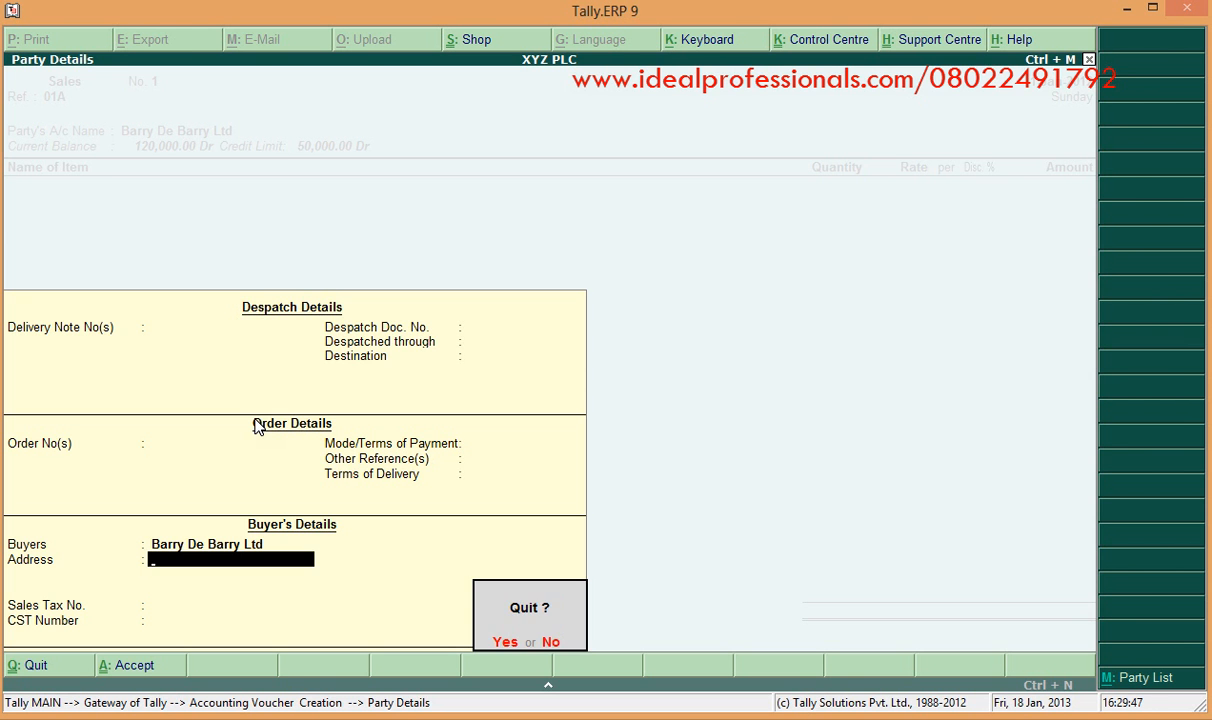
key(y)
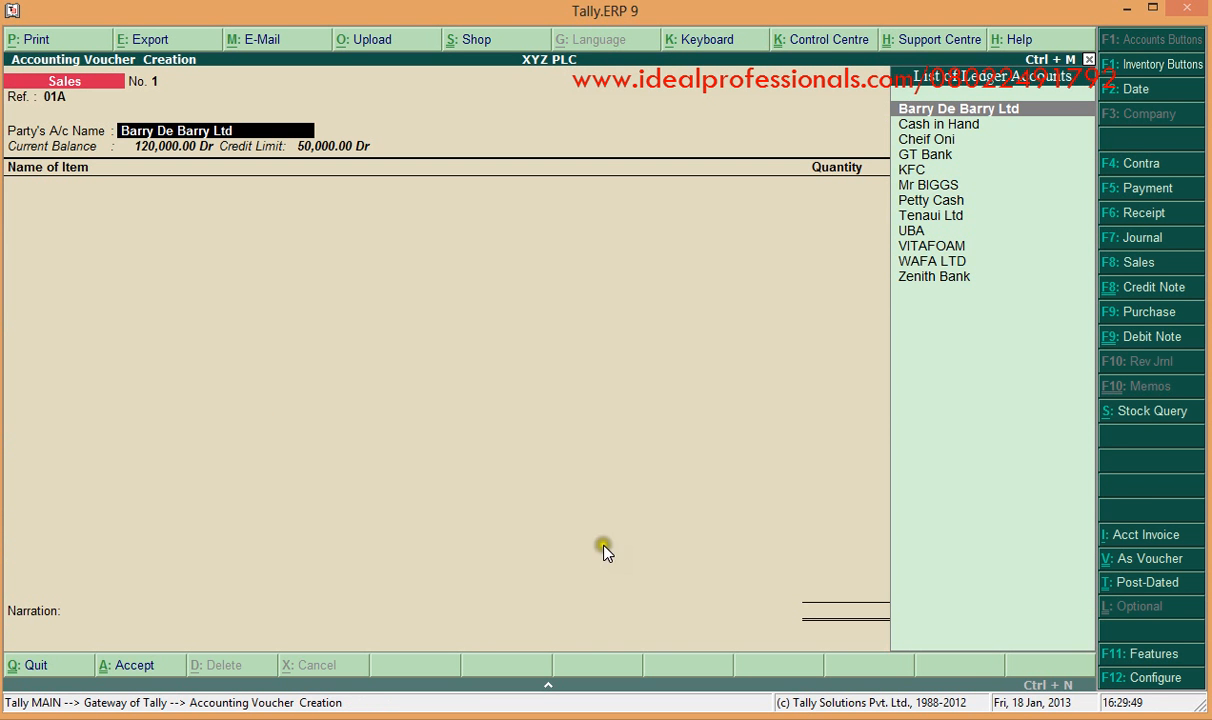
Configure sales invoices with Accept Supplementary Details and Print Default Name & Address of Party both set to No
click(1152, 680)
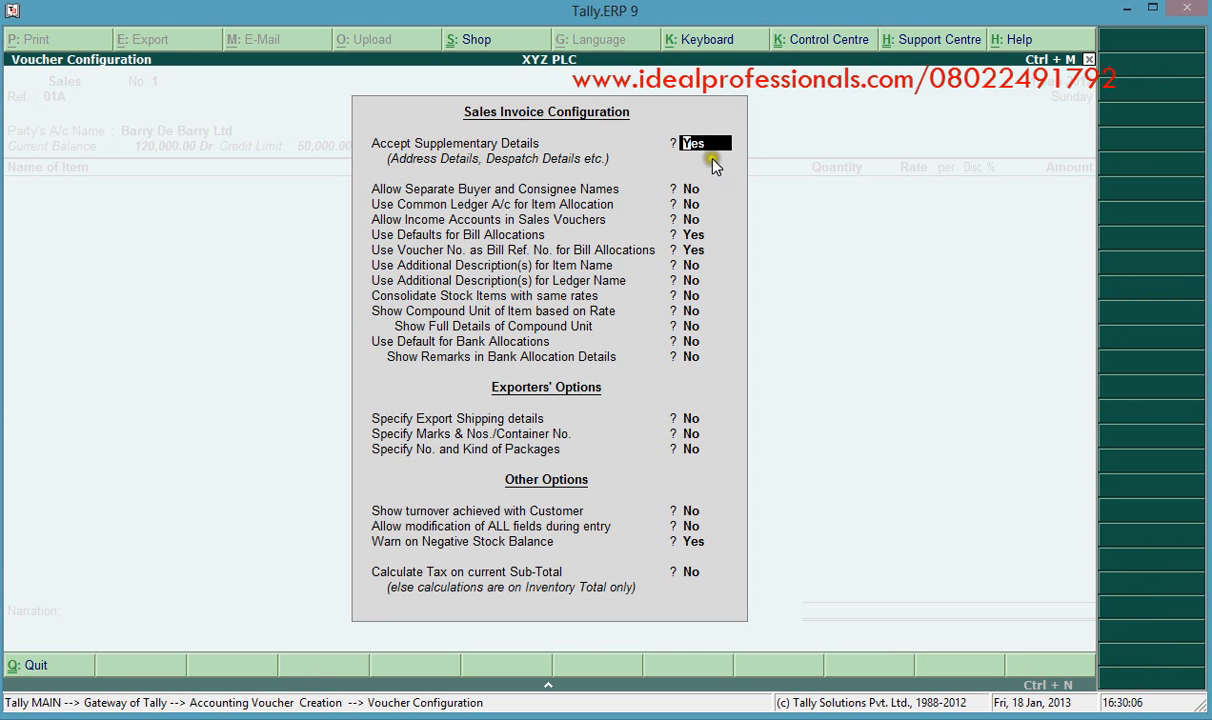
text(n)
key(Return)
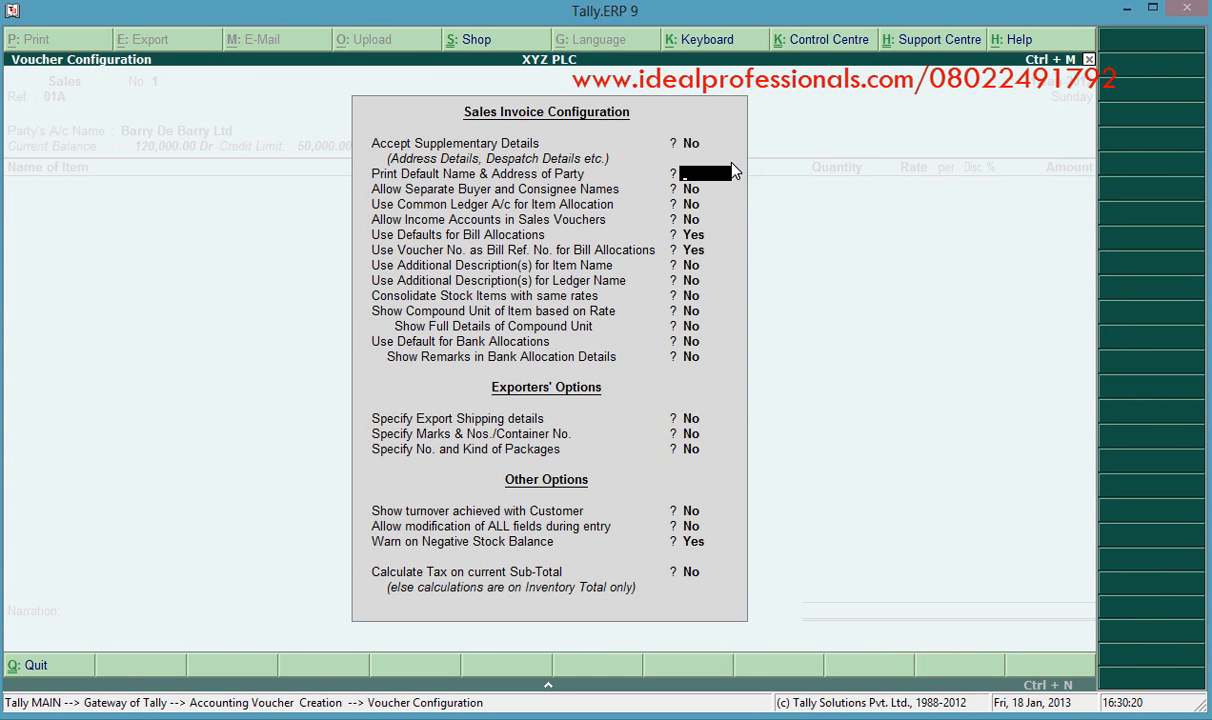
text(n)
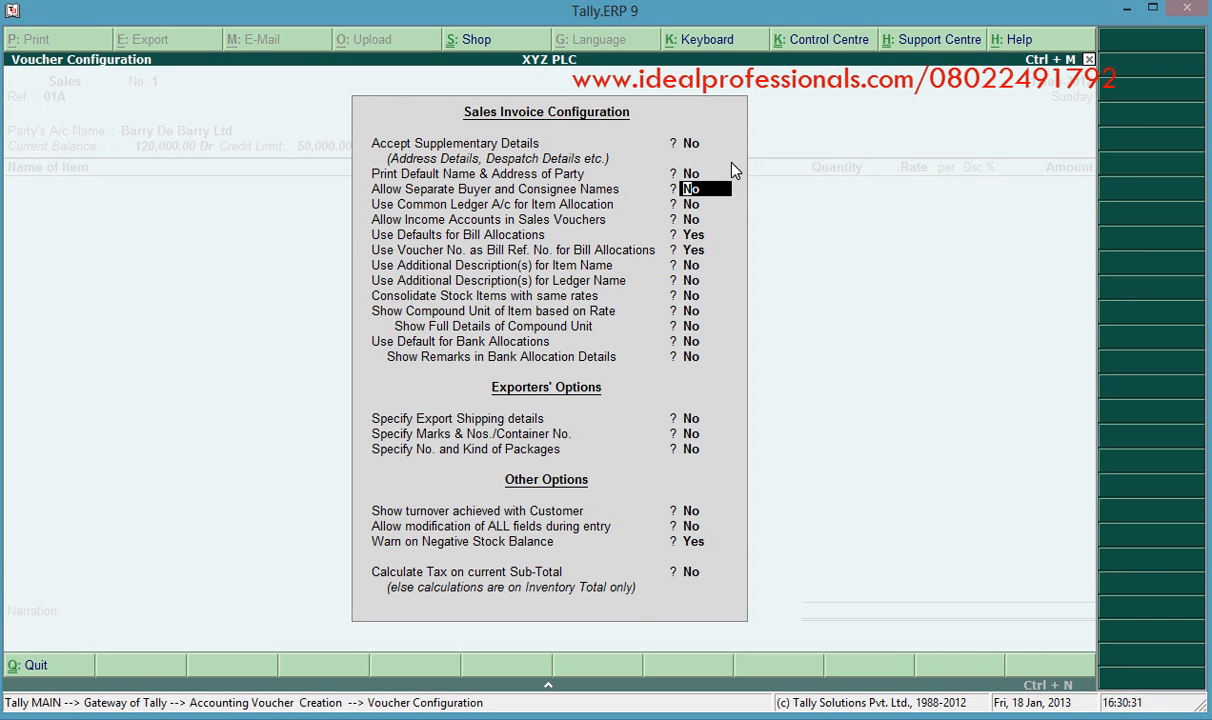
key(Return)
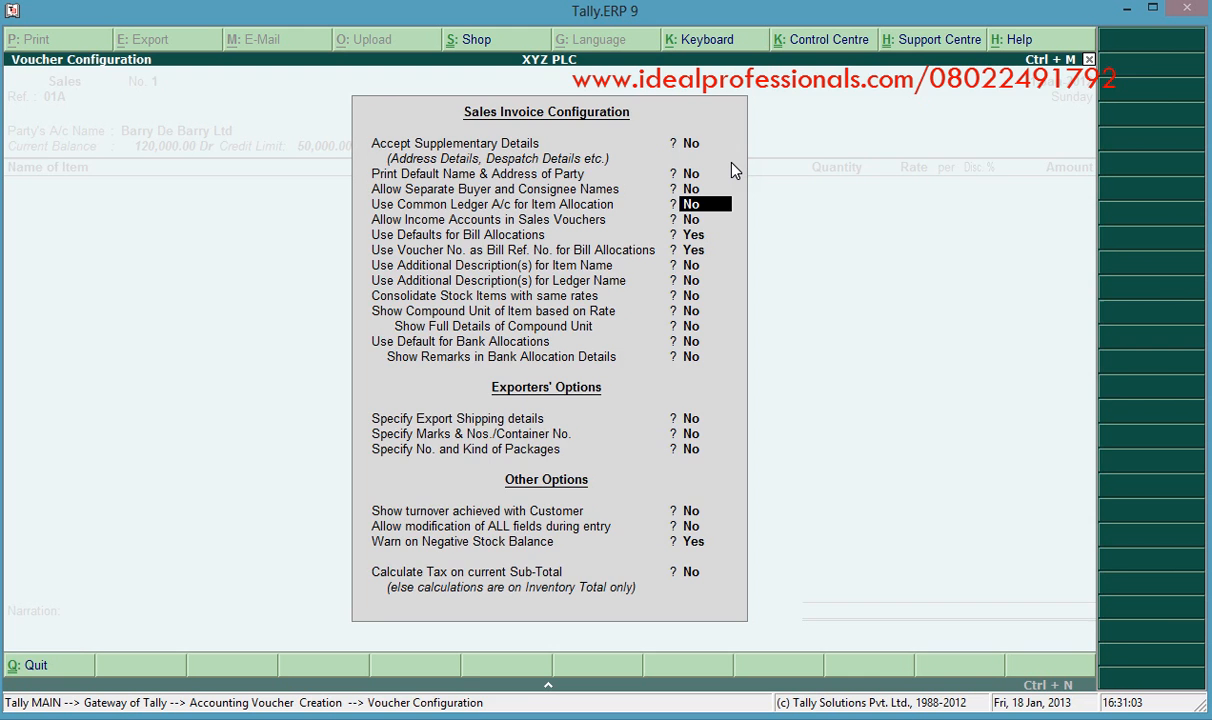
key(Escape)
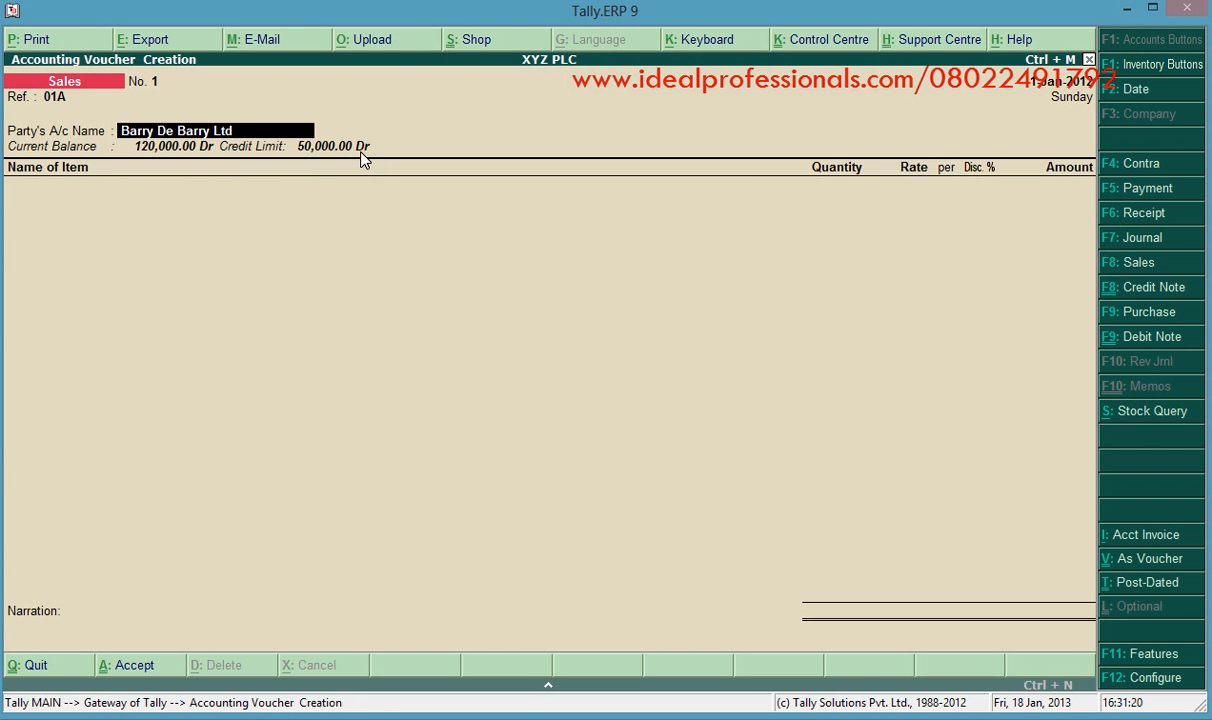
Pick FOOD as the first stock item of the sales voucher
click(271, 145)
key(Return)
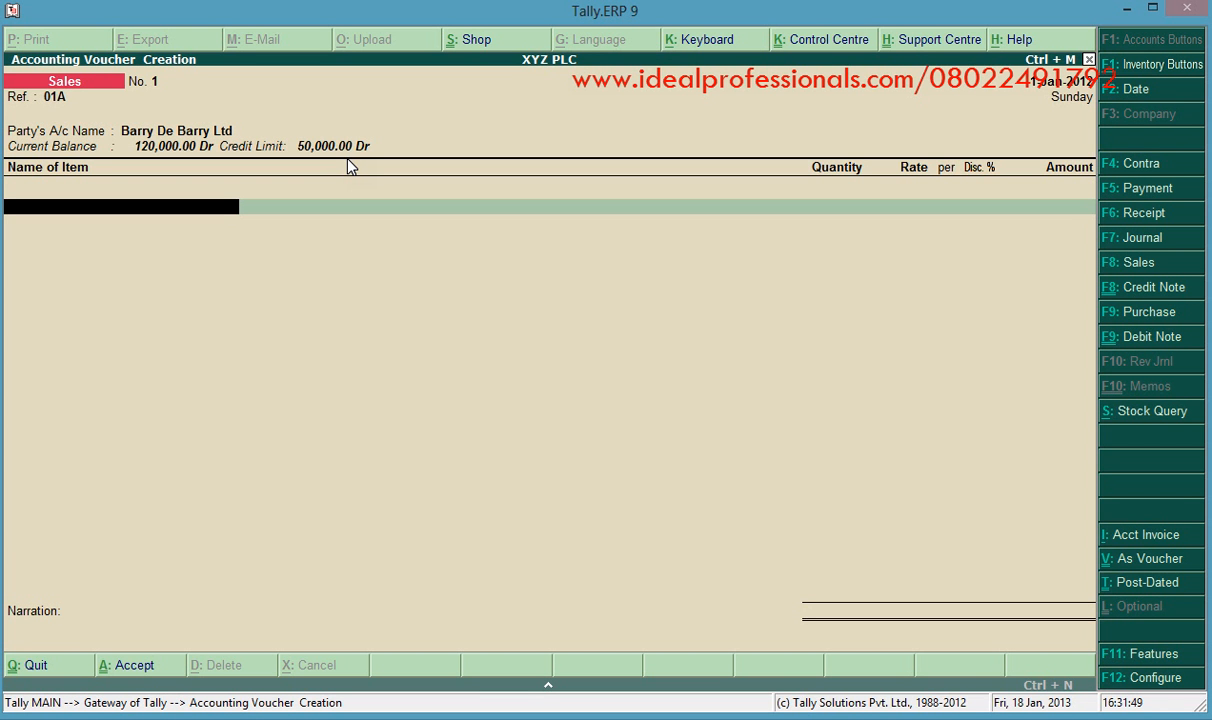
text(F)
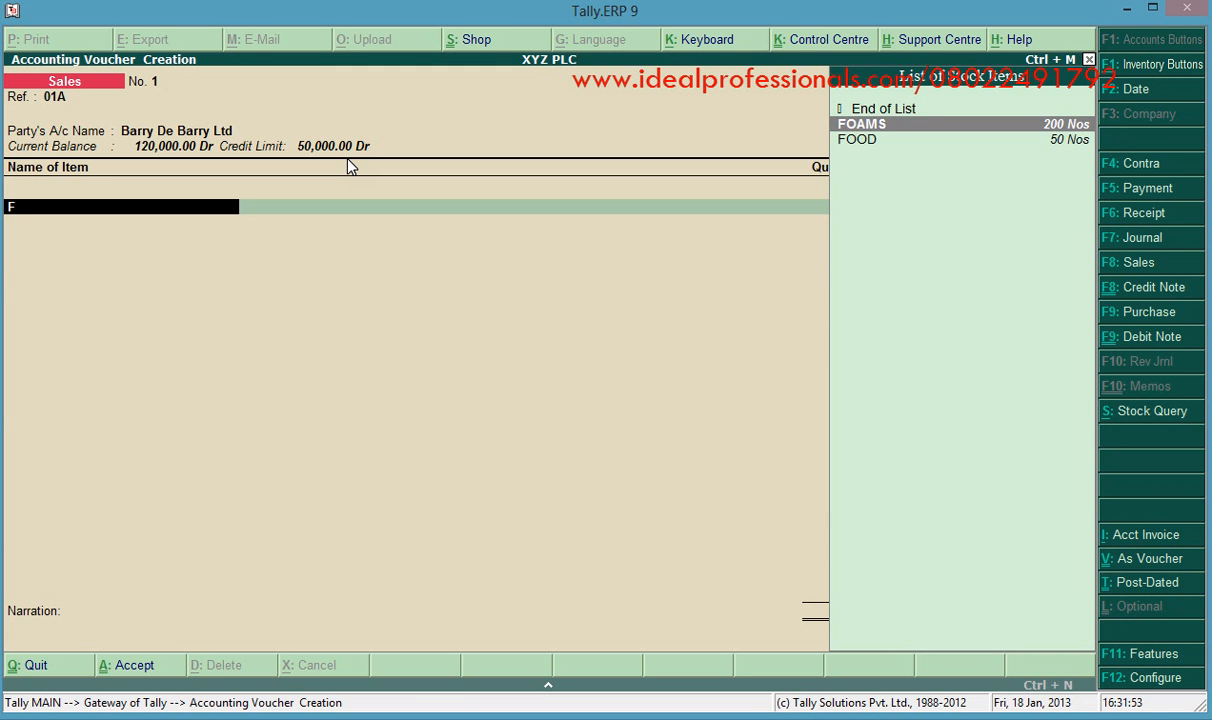
key(Down)
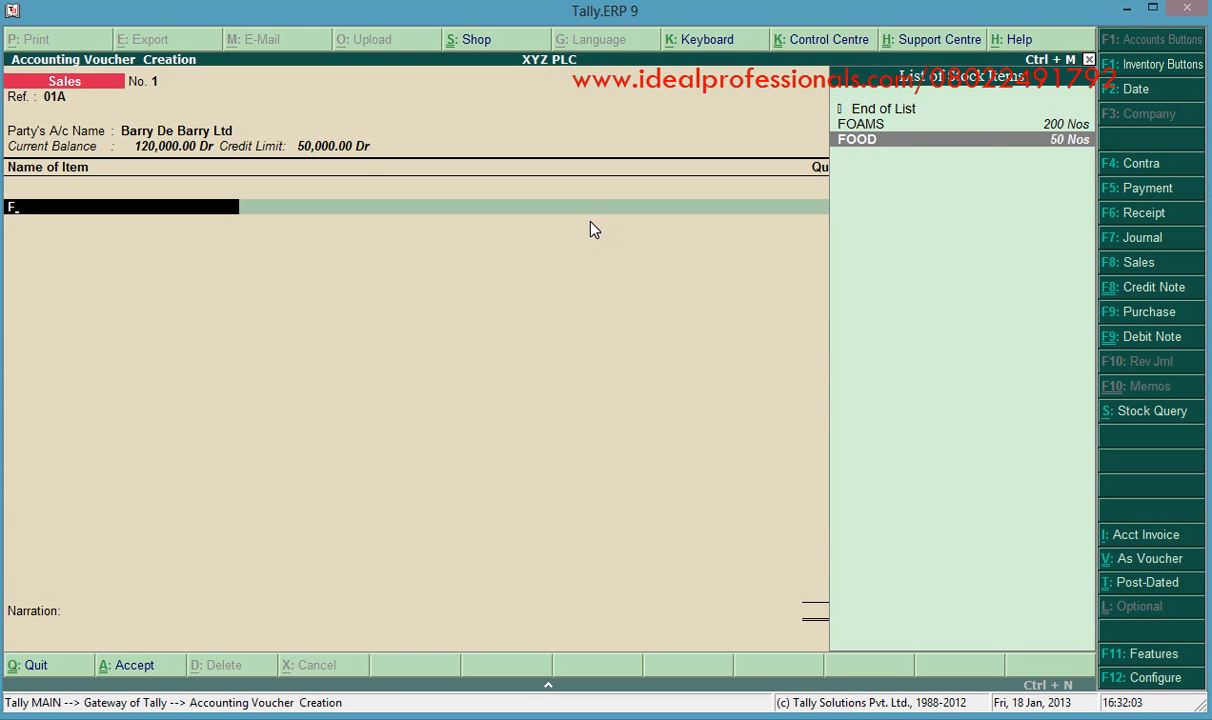
key(BackSpace)
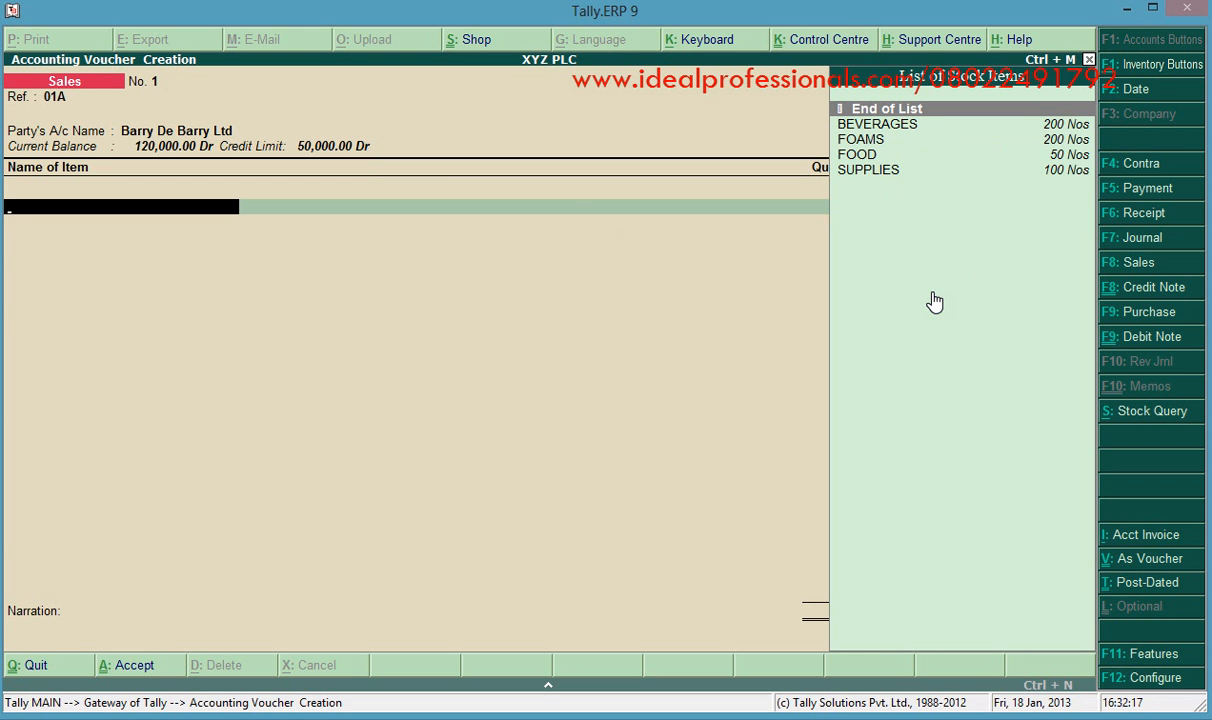
text(F)
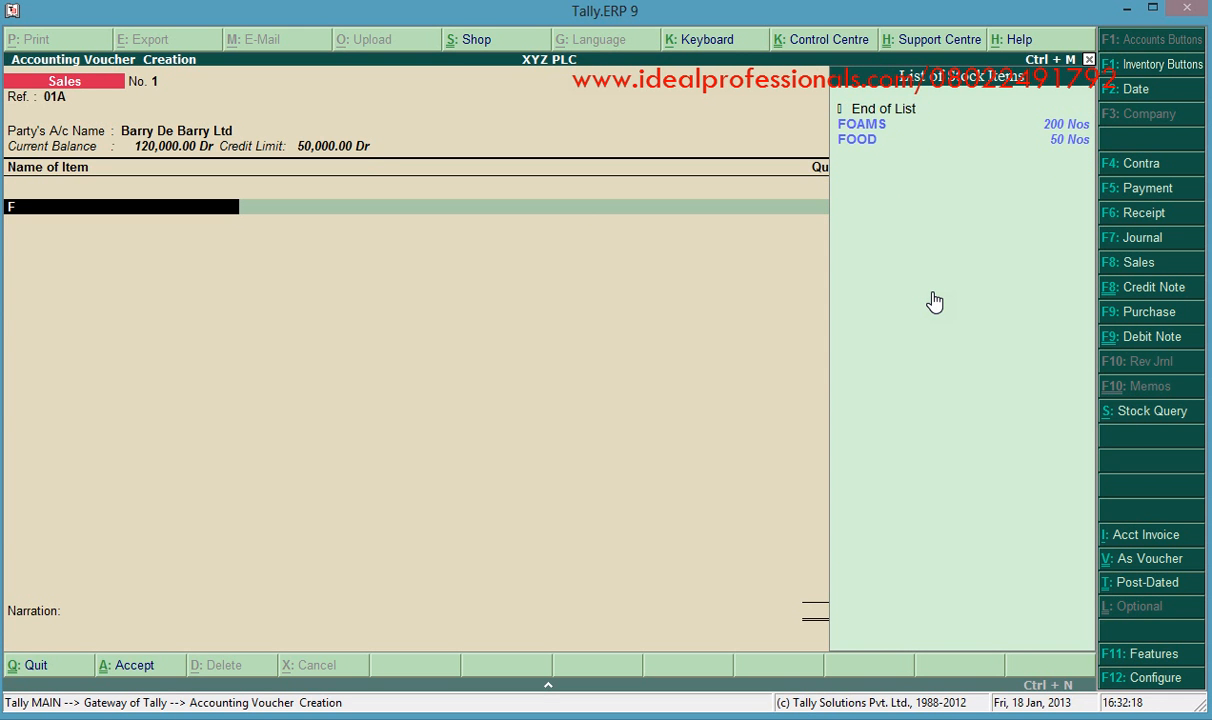
key(Down)
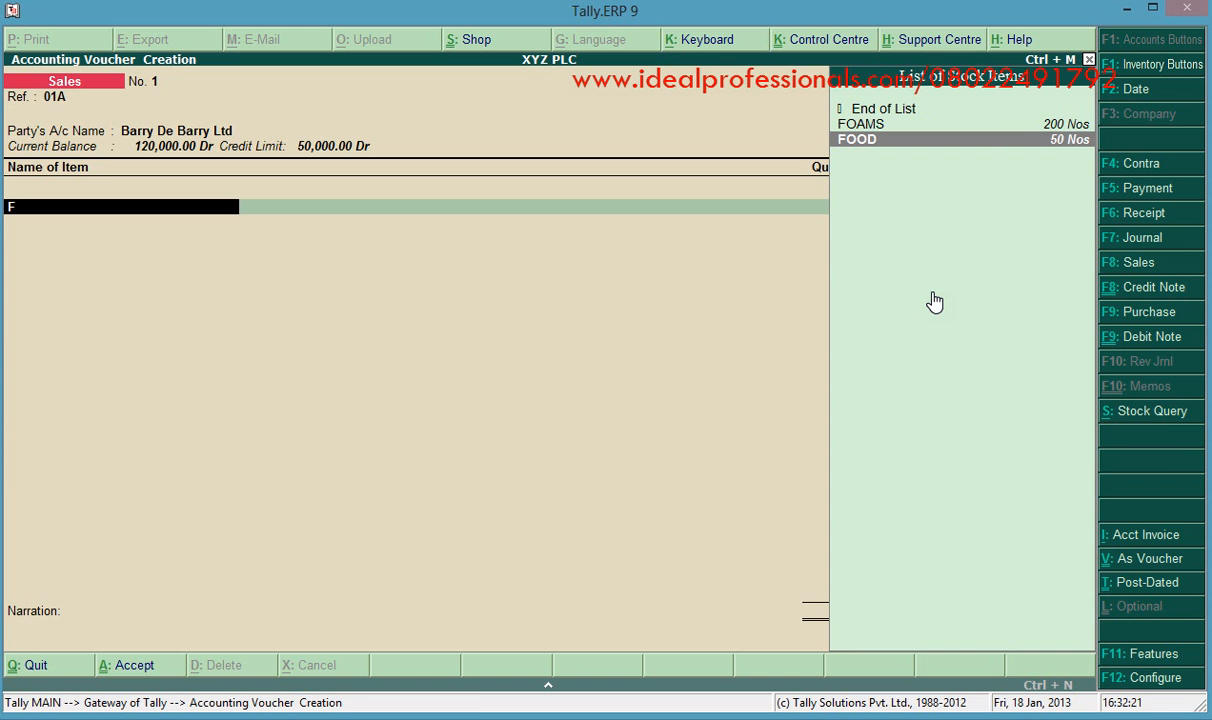
key(Return)
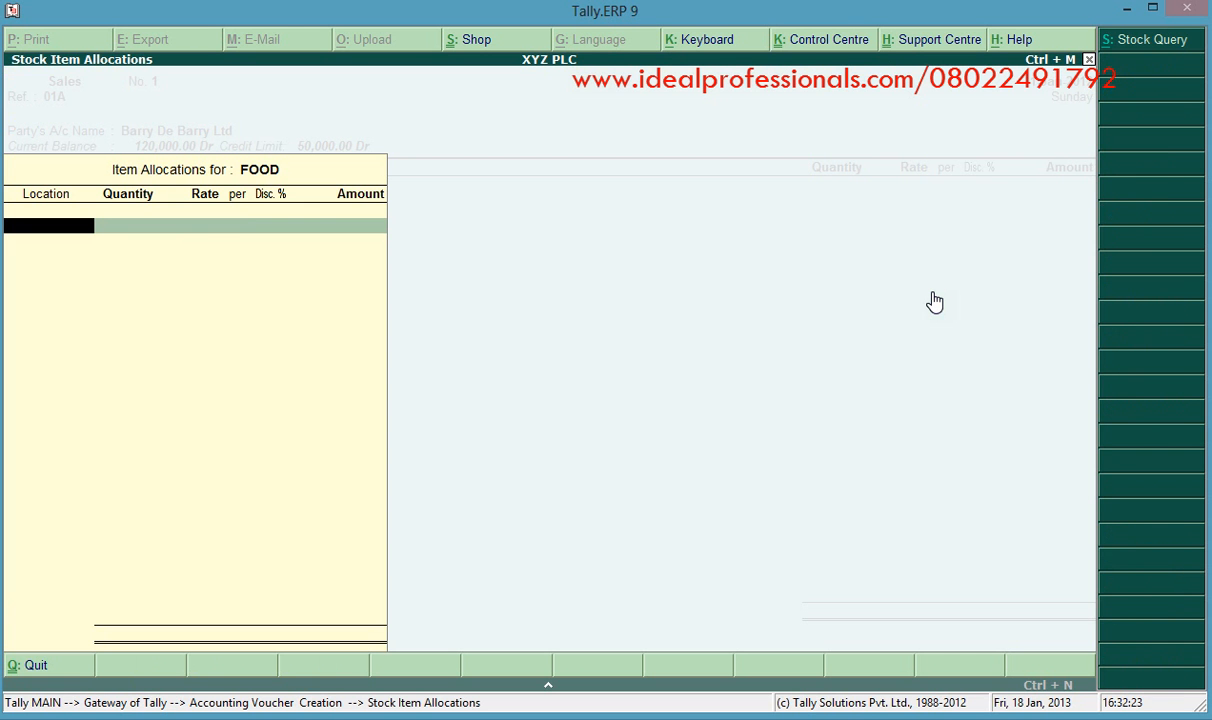
Allocate the FOOD item from Main Location
text(M)
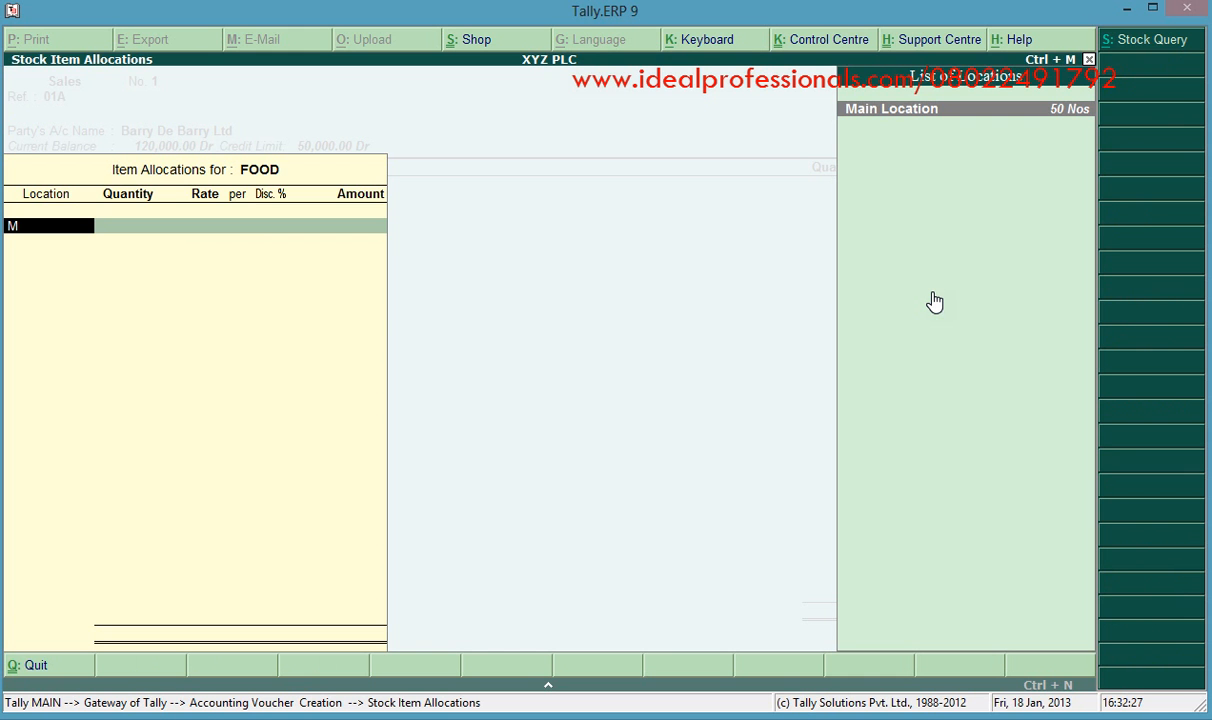
key(BackSpace)
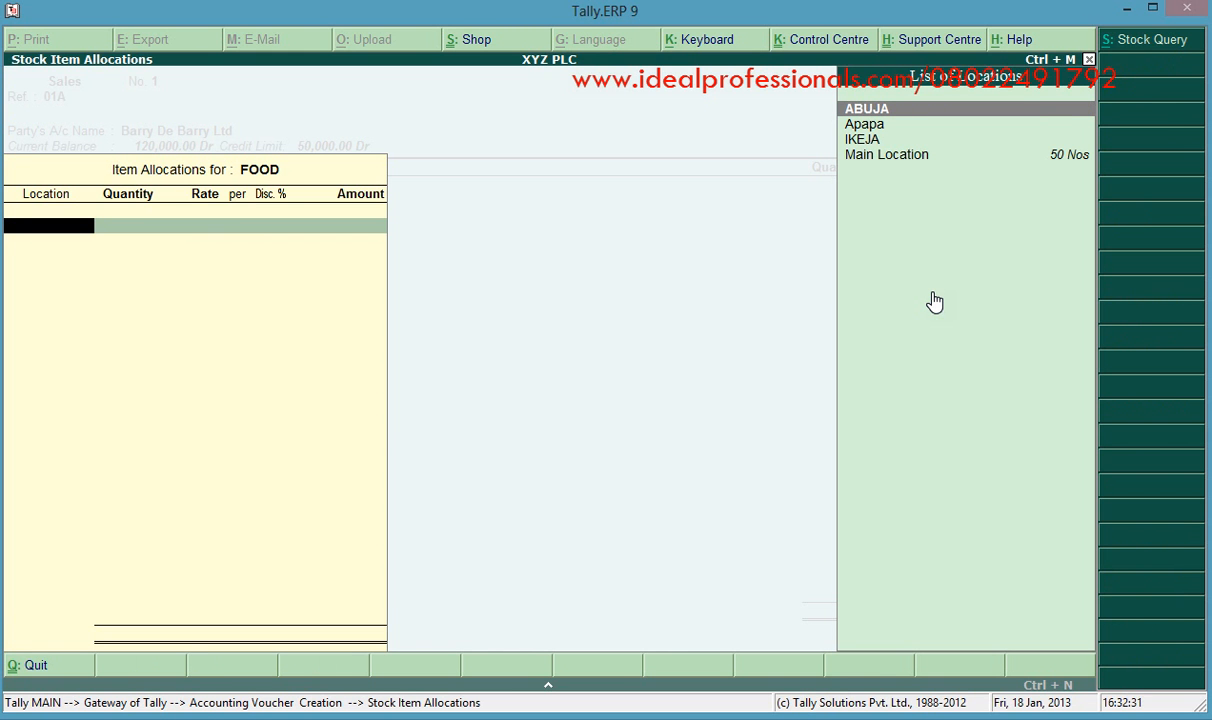
key(Down)
key(Down)
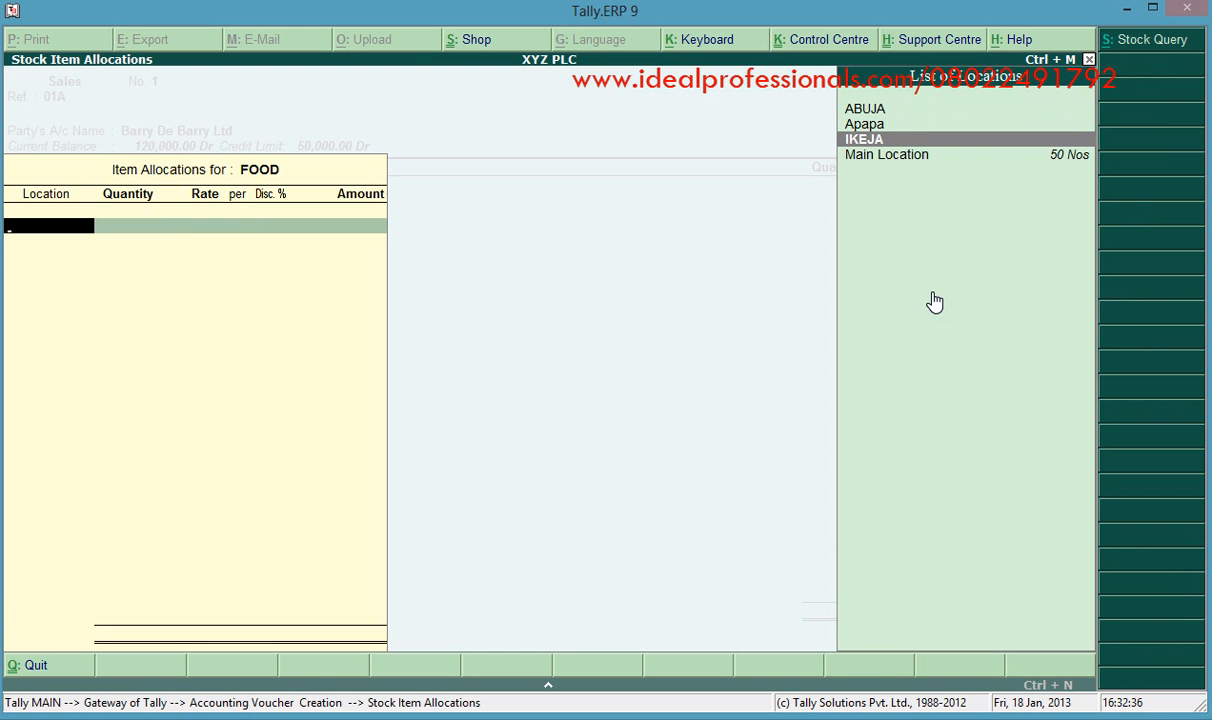
key(Down)
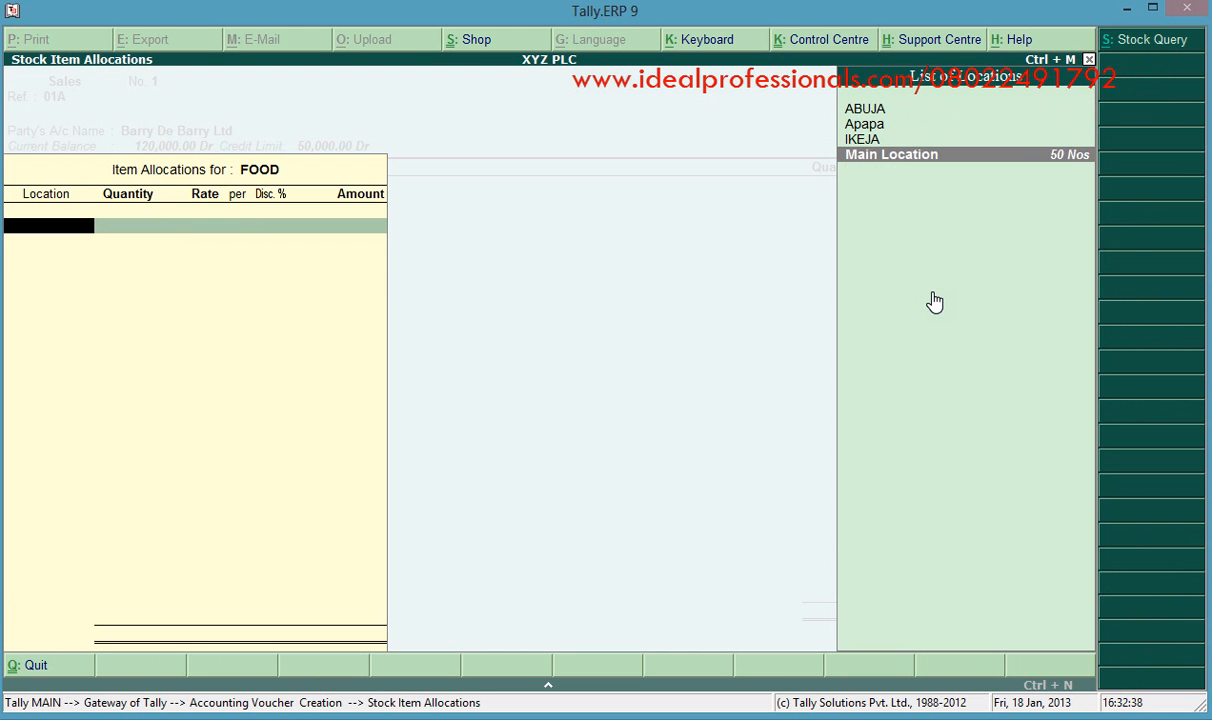
key(Return)
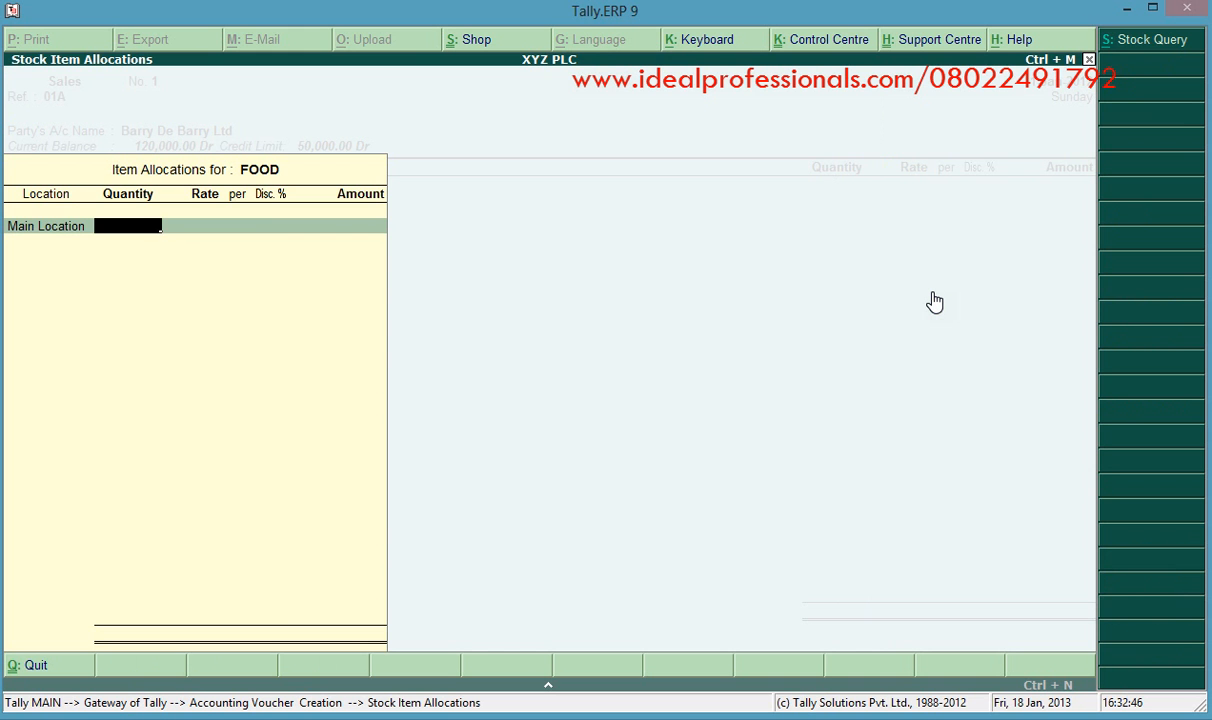
Set the FOOD quantity to 30 Nos at a rate of 3,000 per Nos without a discount, and finish its item allocation
text(30)
key(Return)
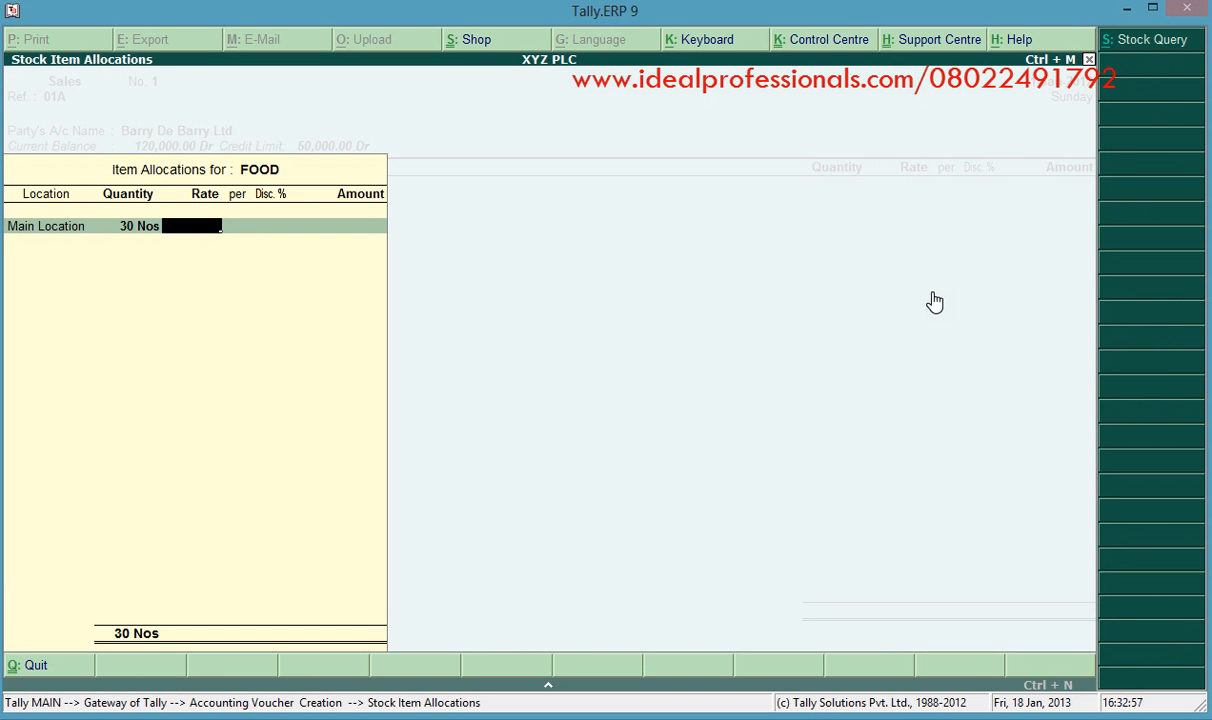
text(3,0)
text(000)
key(Return)
key(Return)
key(Return)
key(Return)
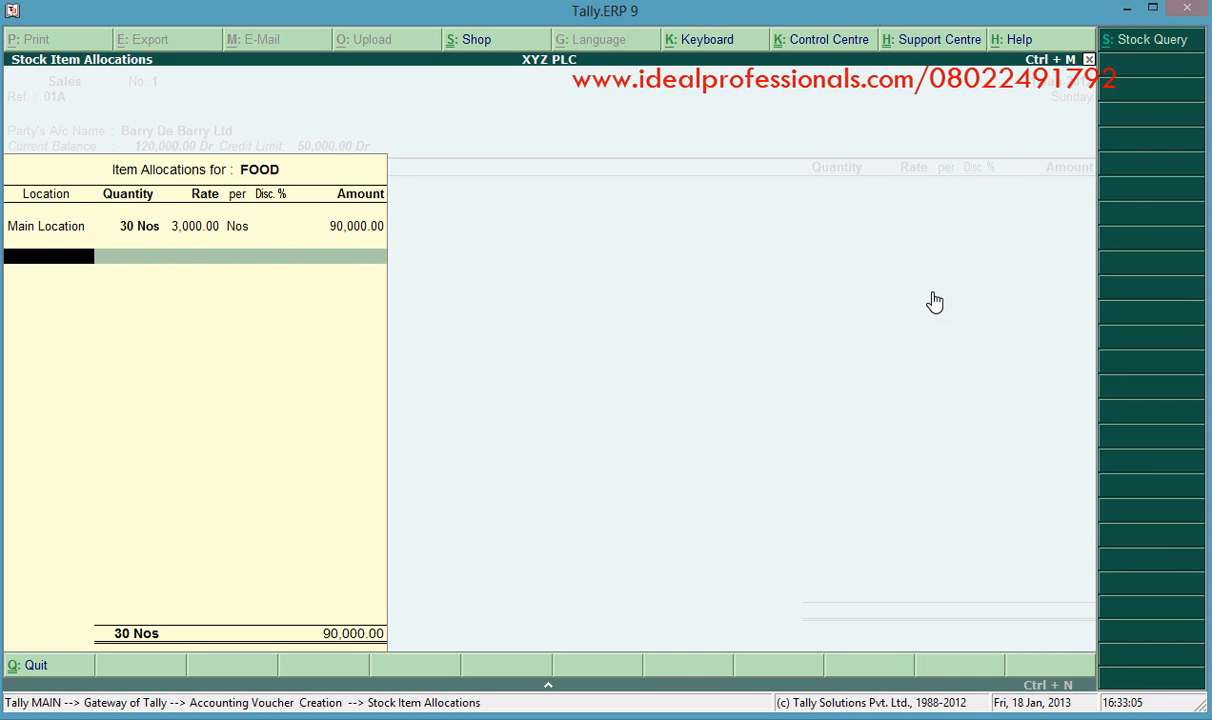
key(Return)
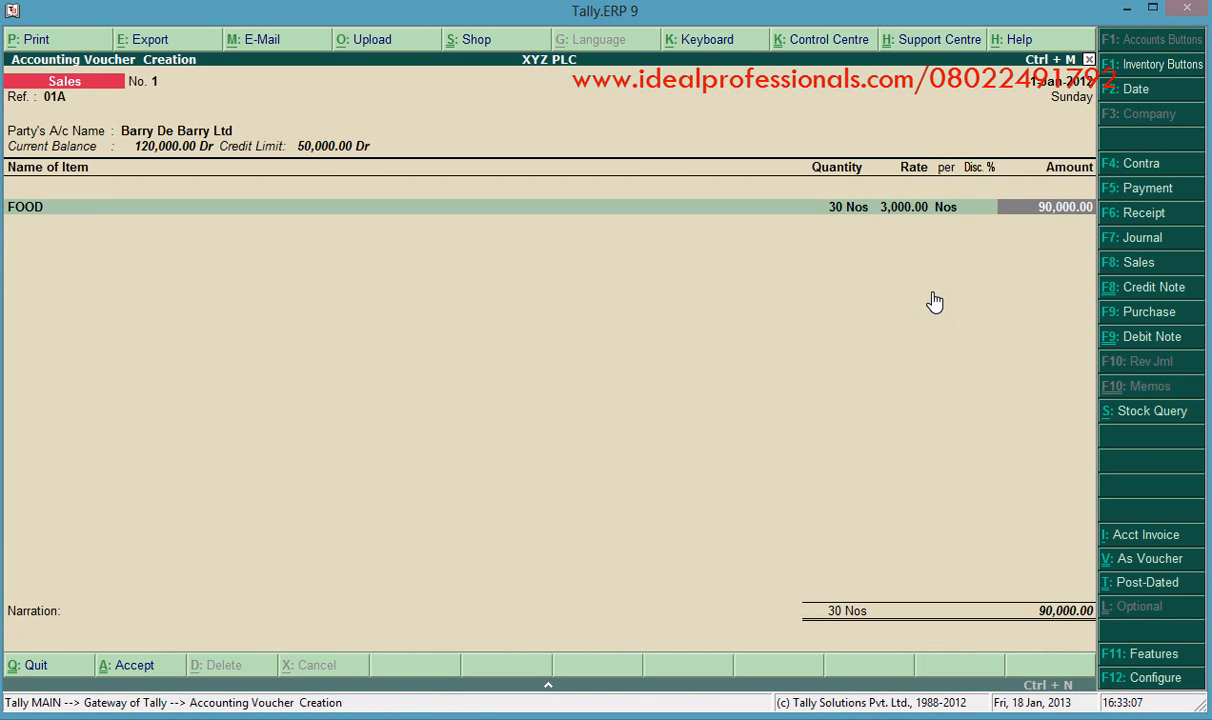
Post the full FOOD amount to the SALES-FOOD ledger in its accounting details
key(Return)
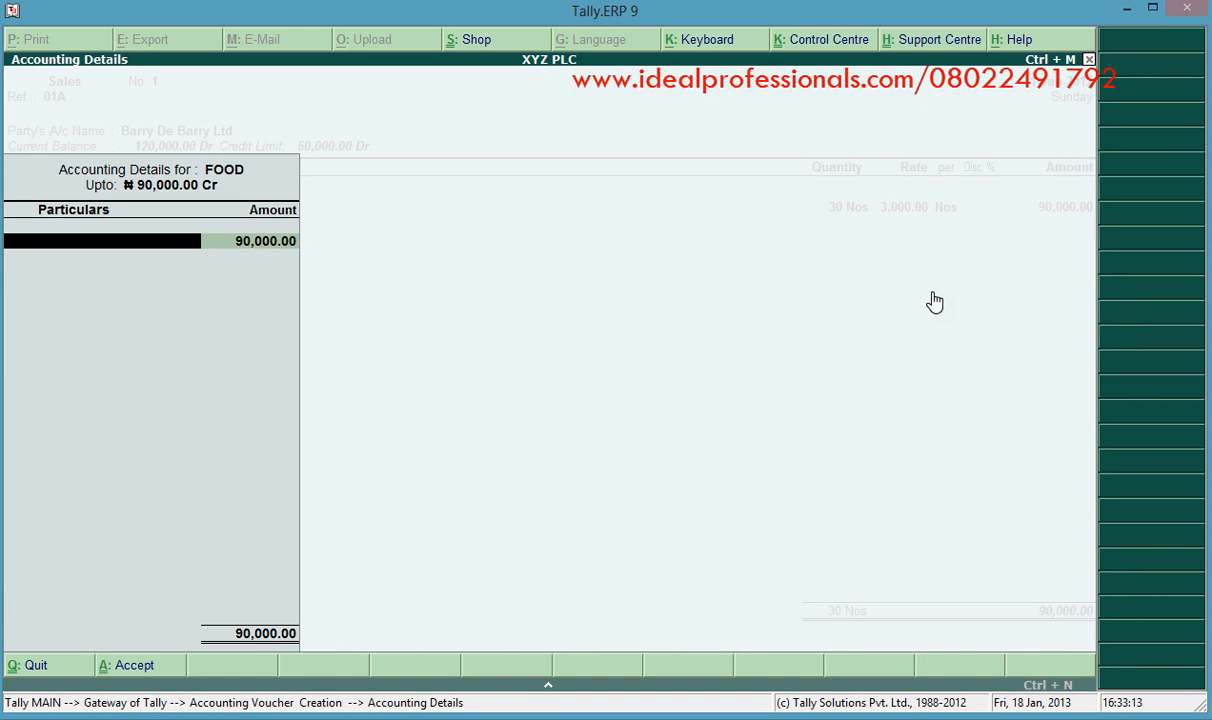
text(S)
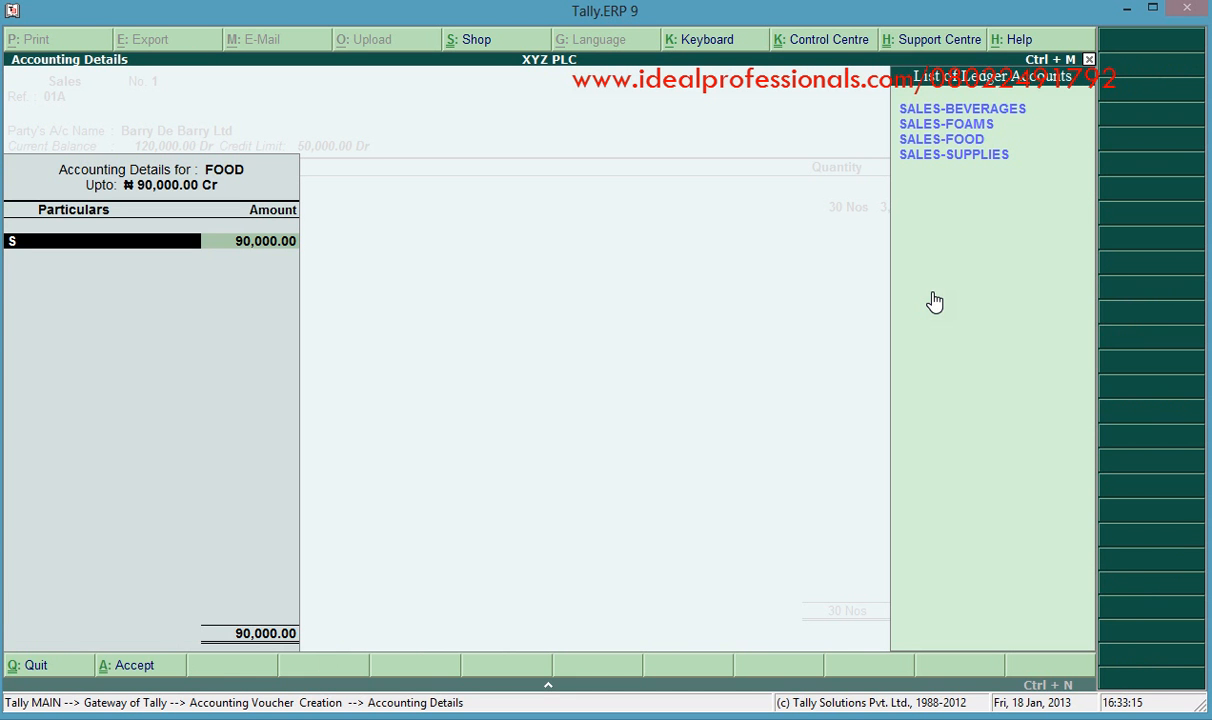
key(Down)
key(Down)
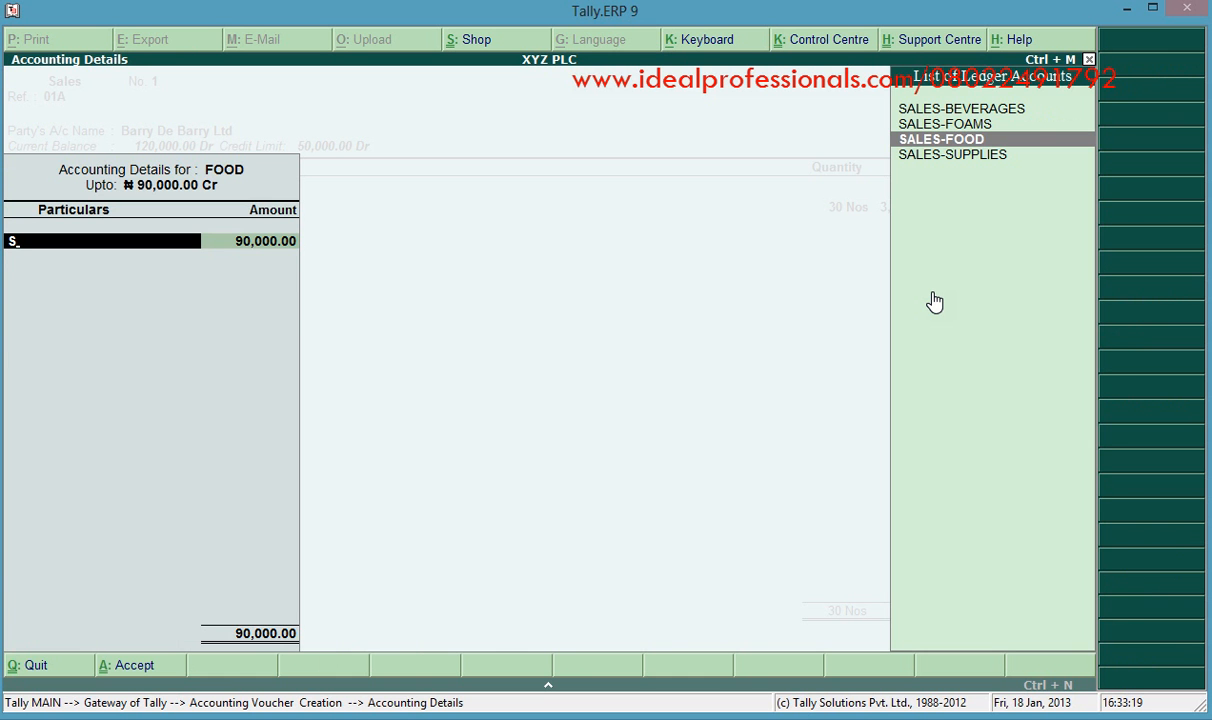
key(Return)
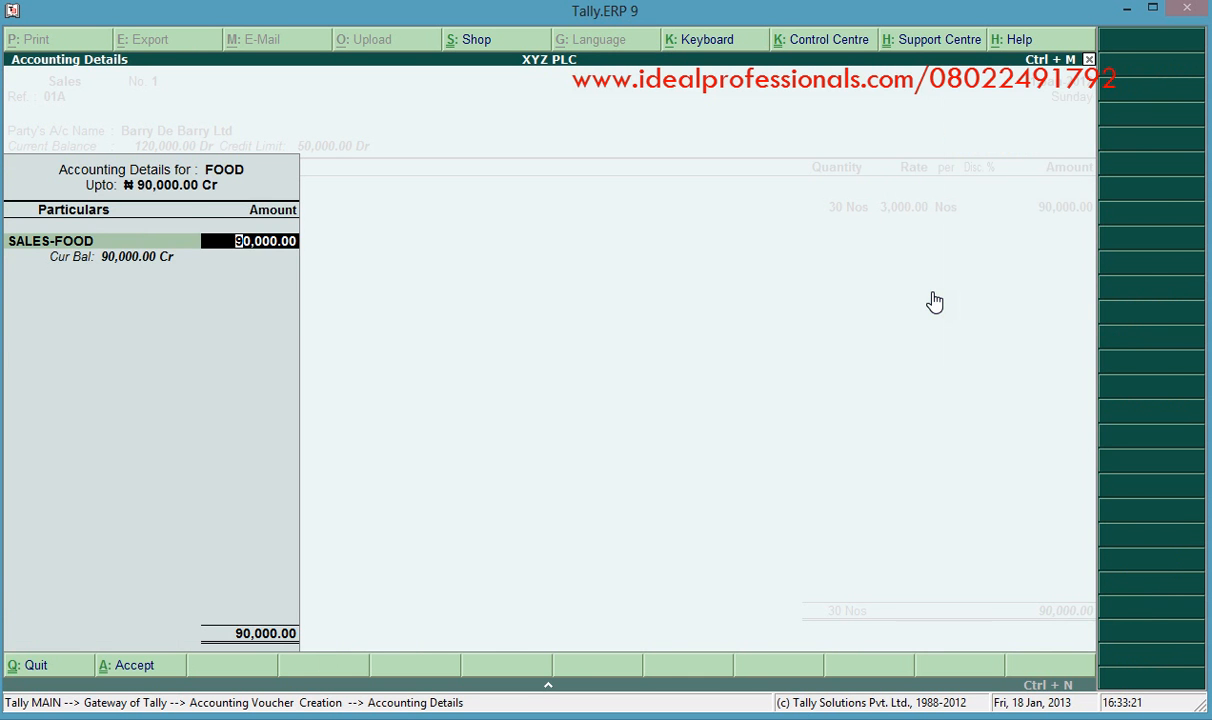
key(Return)
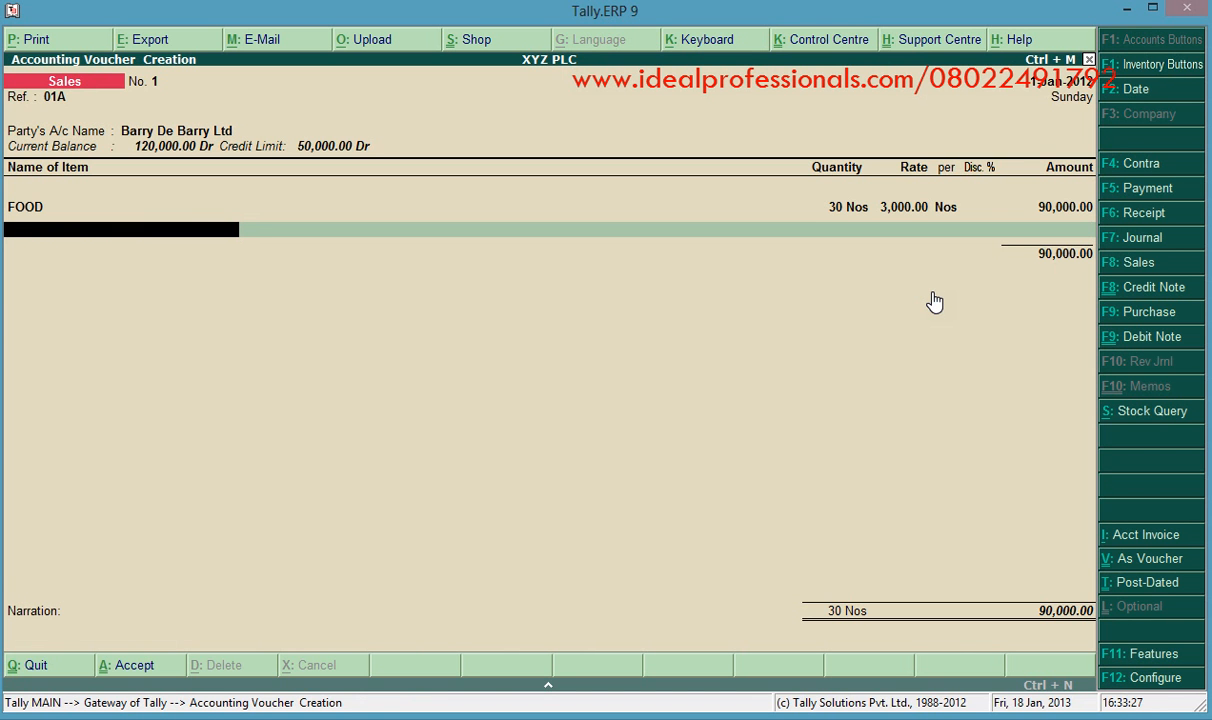
Pick BEVERAGES as the second stock item and allocate it from Main Location
text(B)
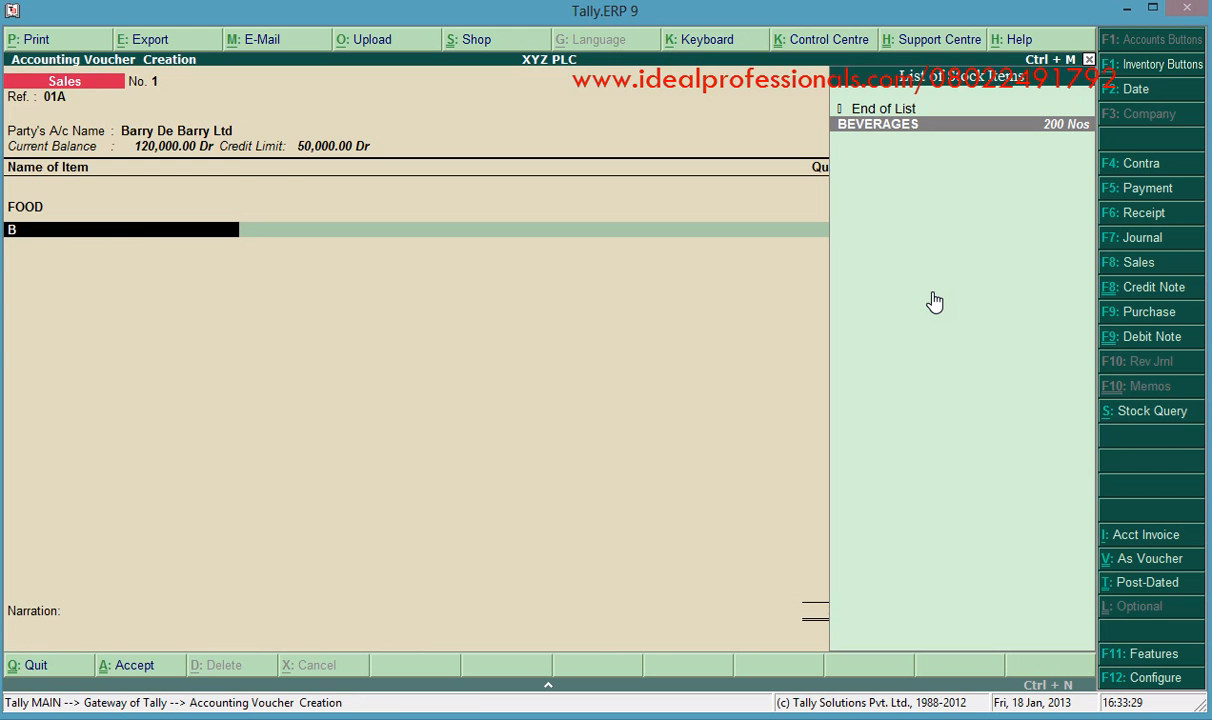
key(Return)
text(M)
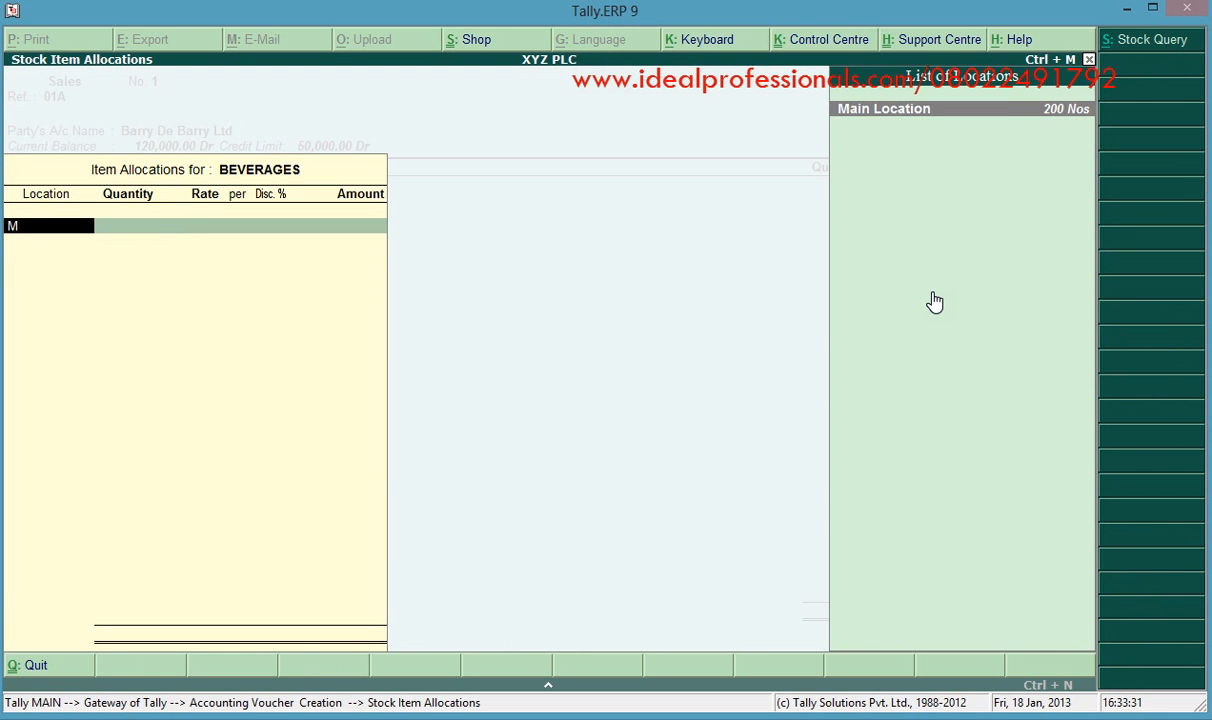
key(Return)
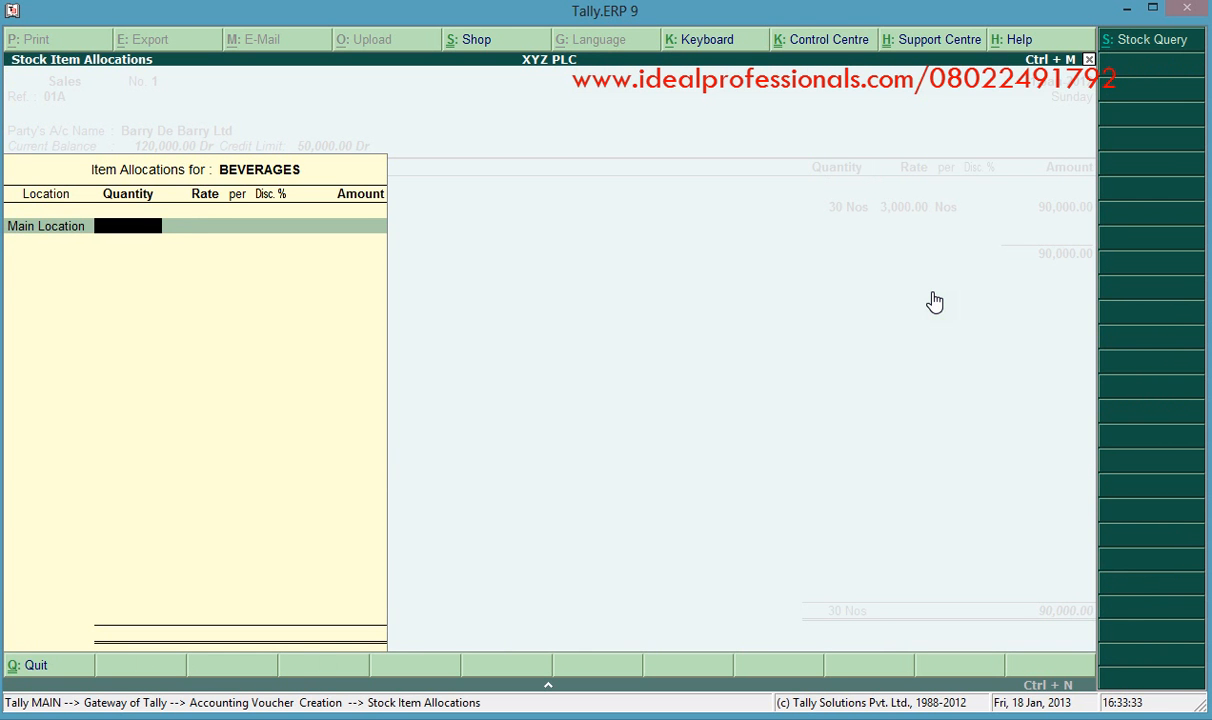
Set the BEVERAGES quantity to 10 Nos at a rate of 1,500 per Nos without a discount, and finish its item allocation
text(10)
key(Return)
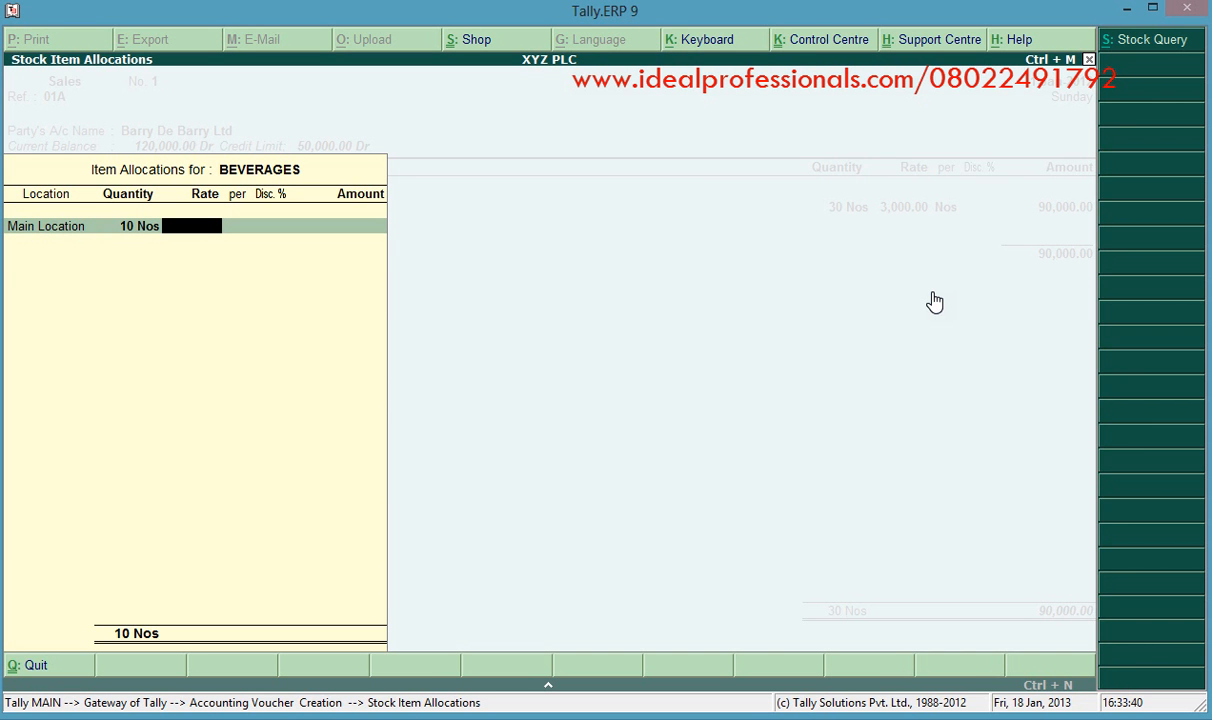
text(1)
text(500)
key(Return)
key(Return)
key(Return)
key(Return)
key(Return)
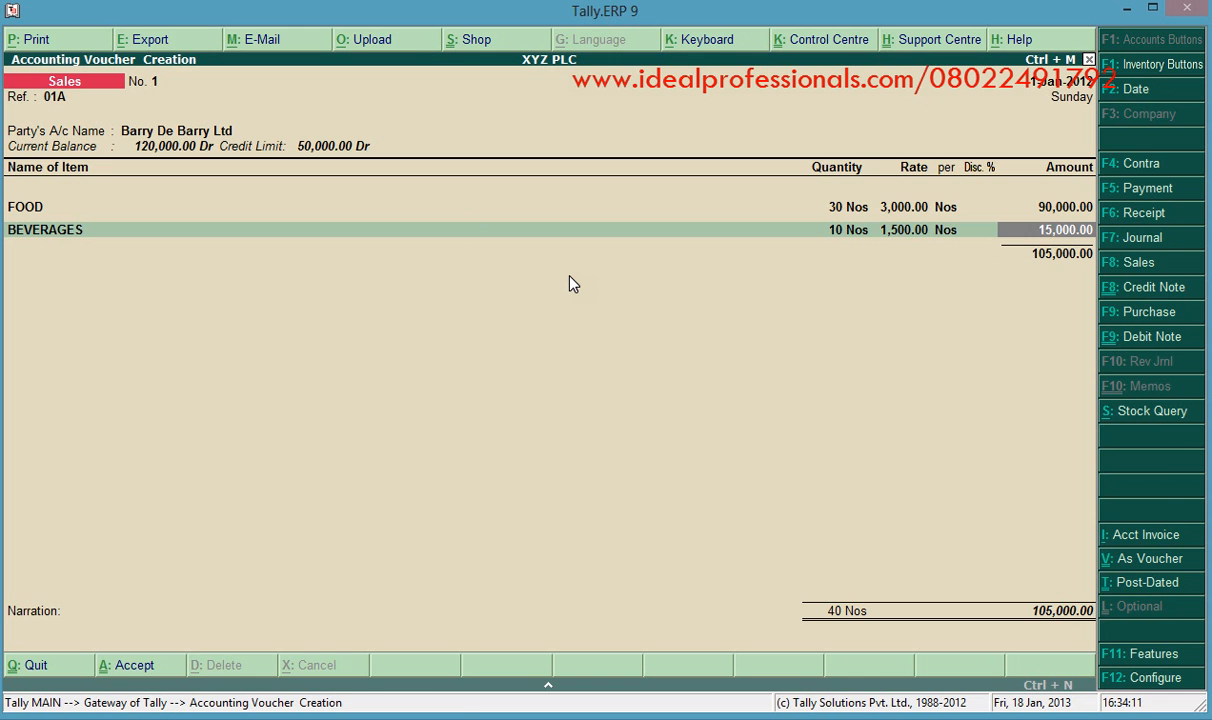
Post the full BEVERAGES amount to the SALES-BEVERAGES ledger in its accounting details
key(Return)
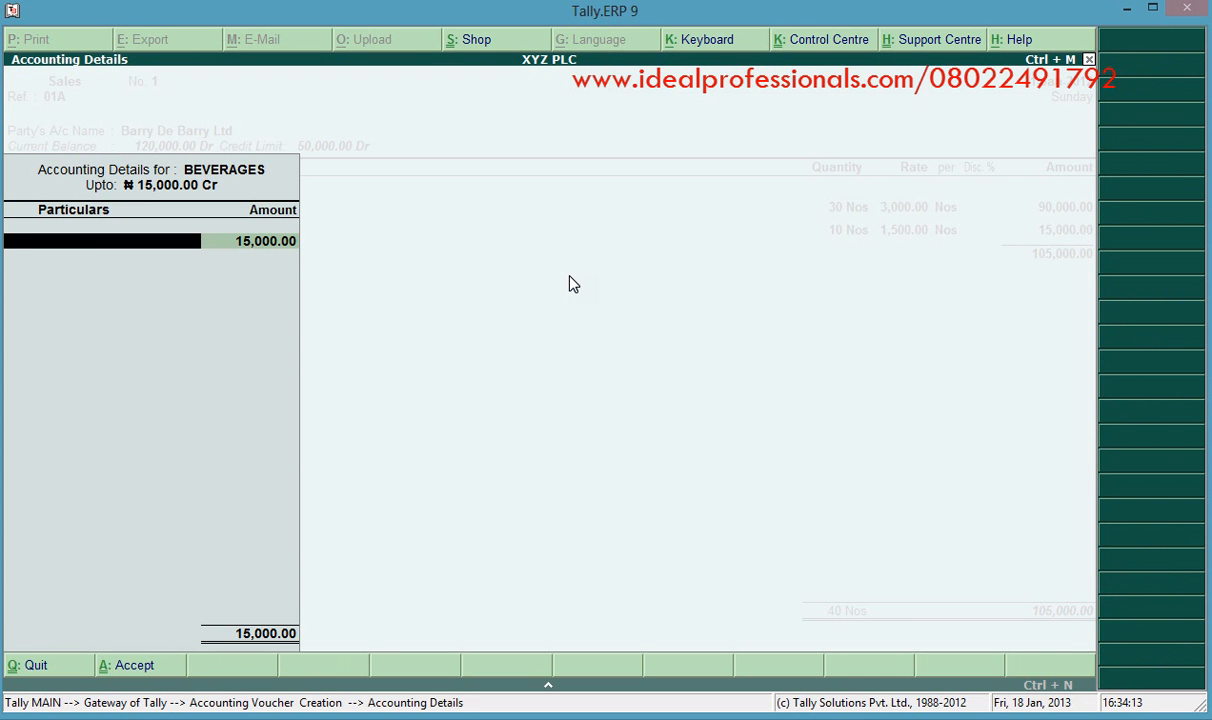
text(S)
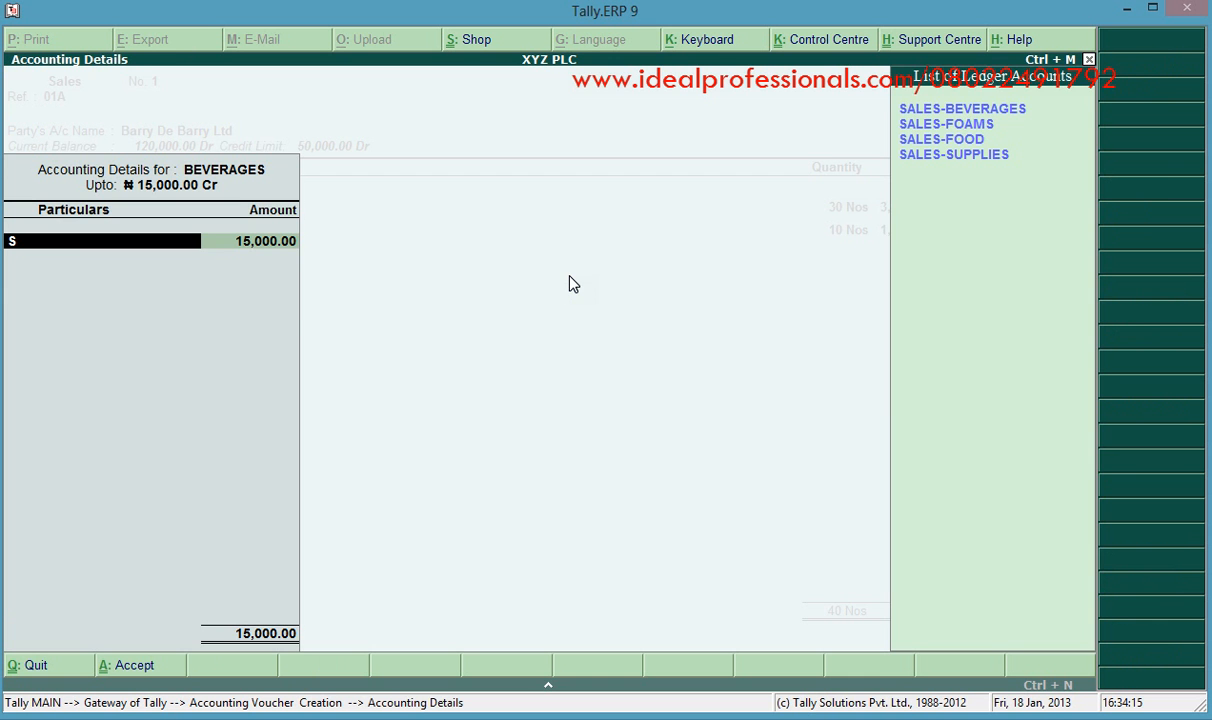
key(Return)
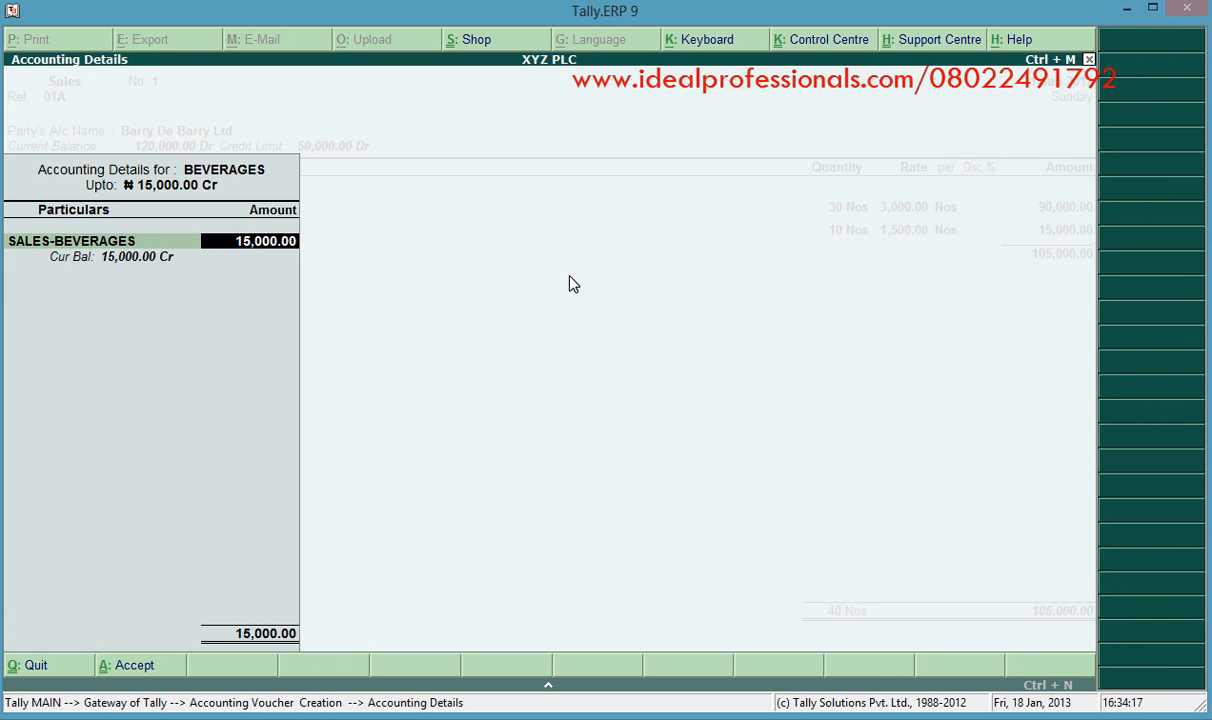
key(Return)
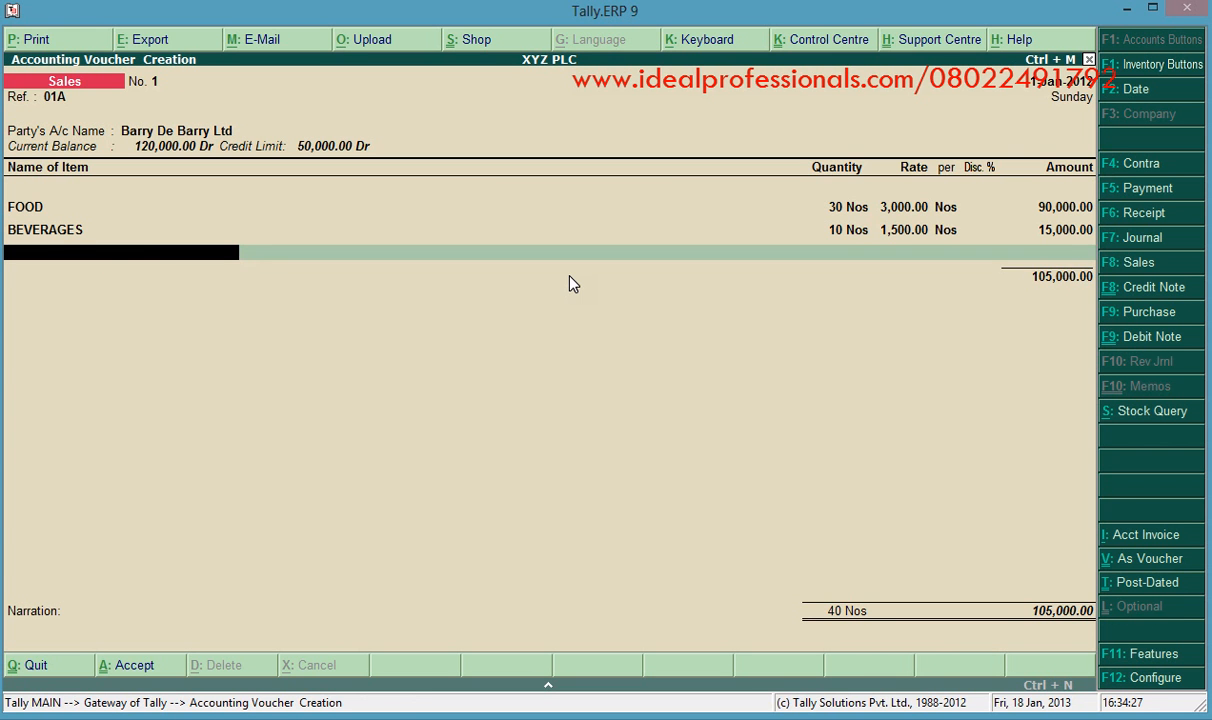
End the item list with a VAT ledger line at 5 %, and try to complete the sales voucher with a blank narration
key(Return)
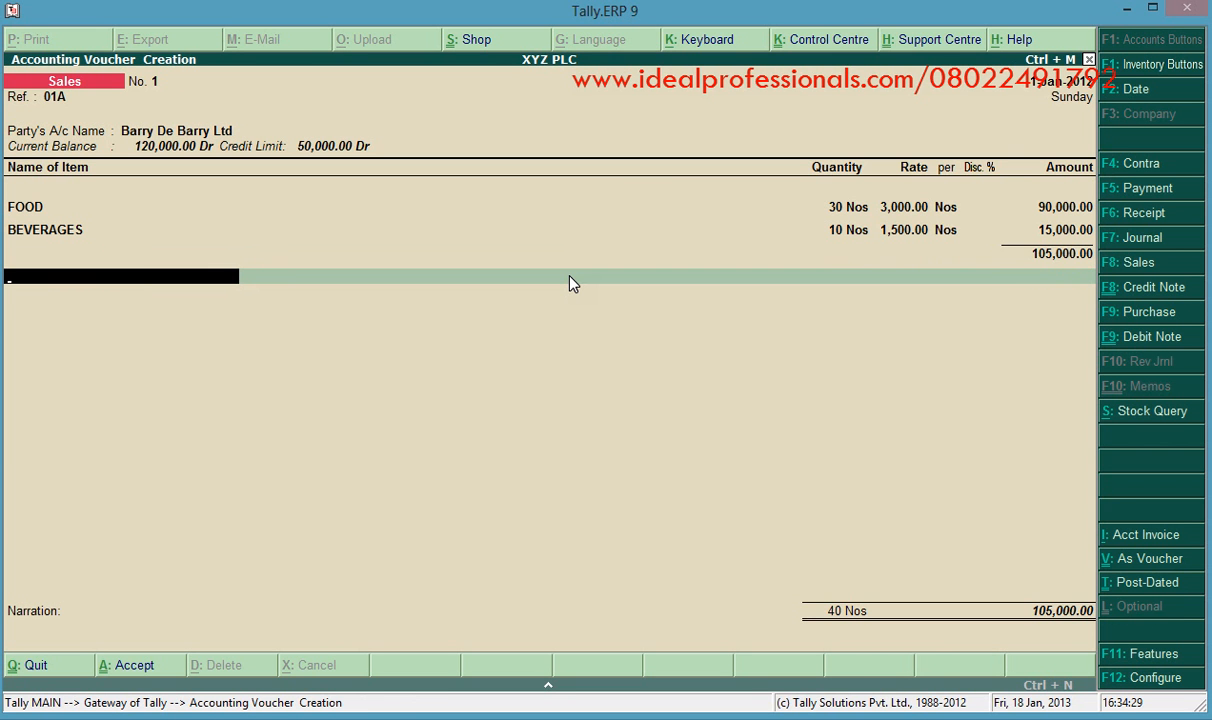
text(V)
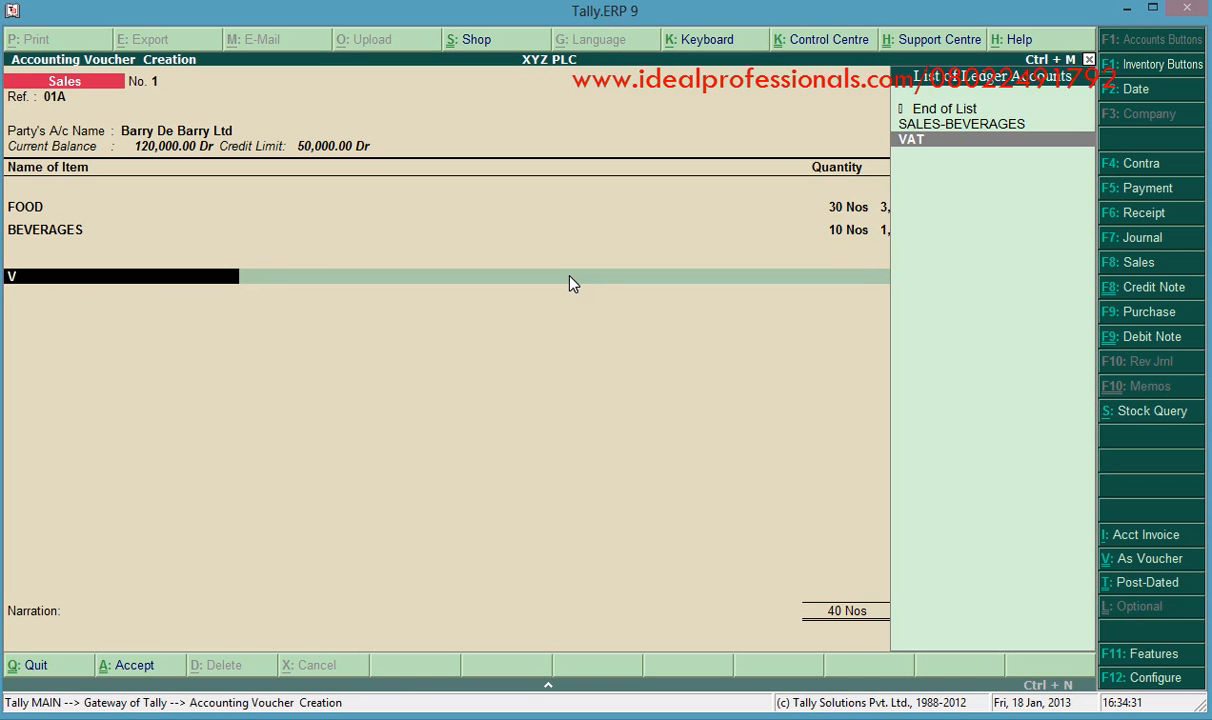
key(Return)
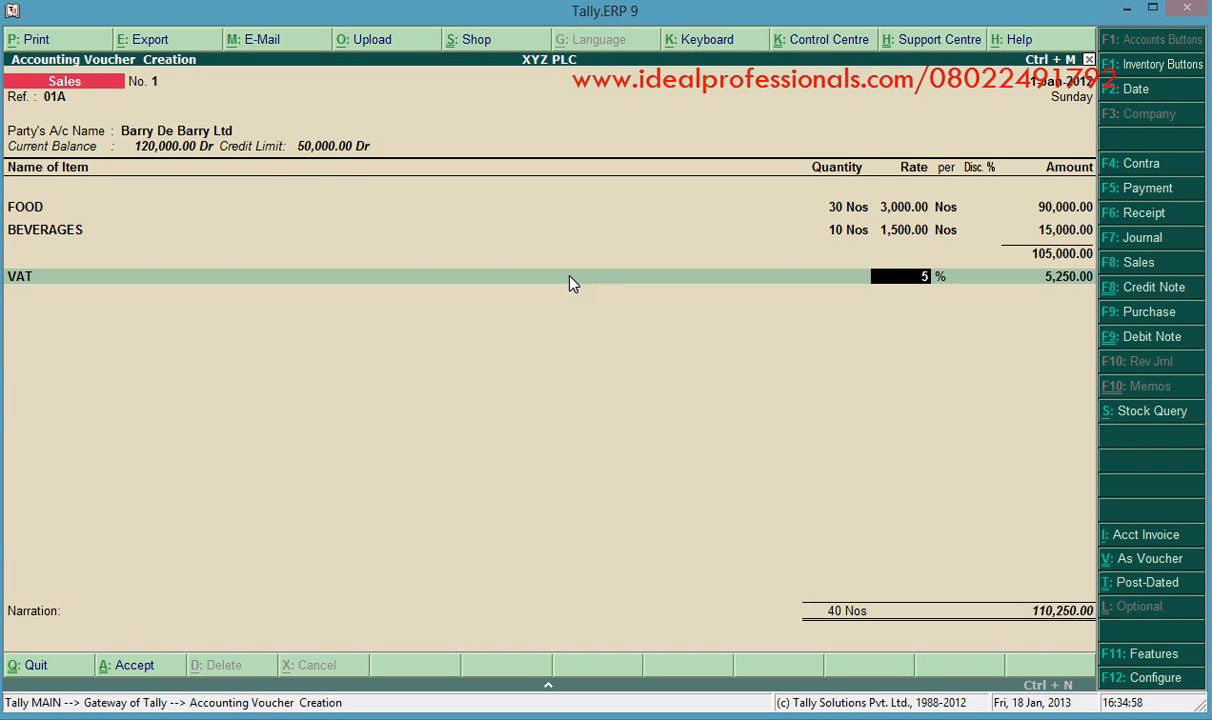
click(493, 229)
key(Return)
key(Return)
key(Return)
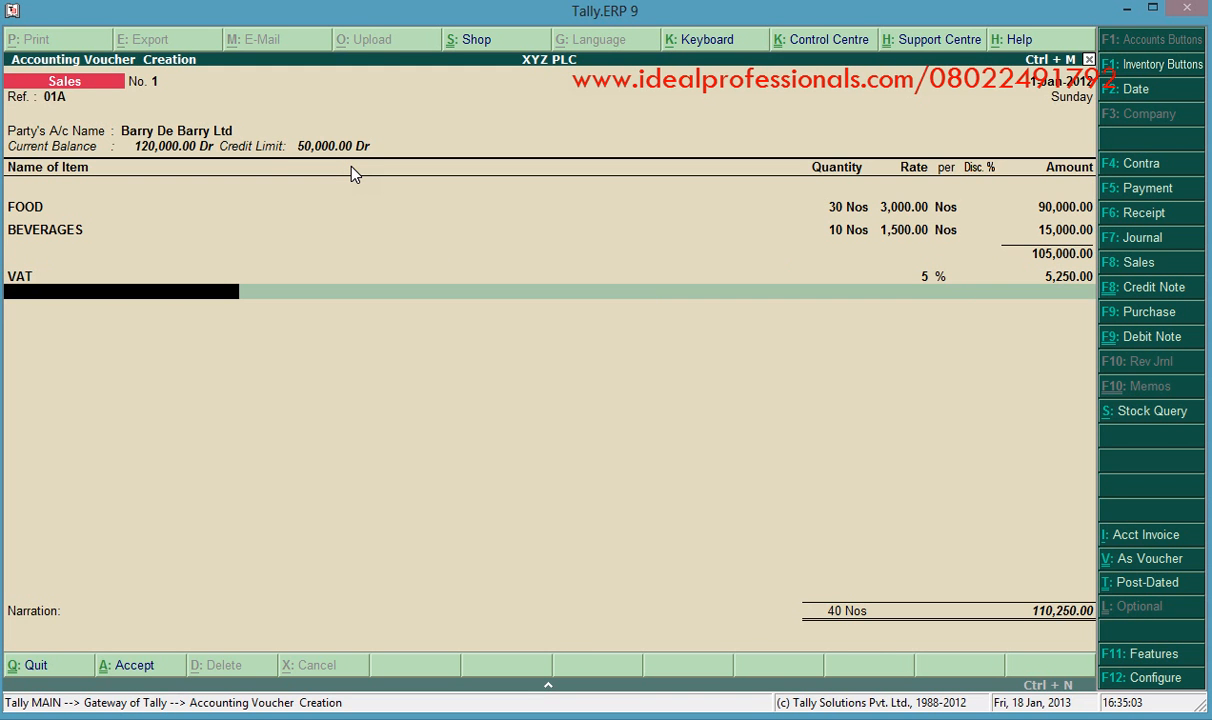
key(Return)
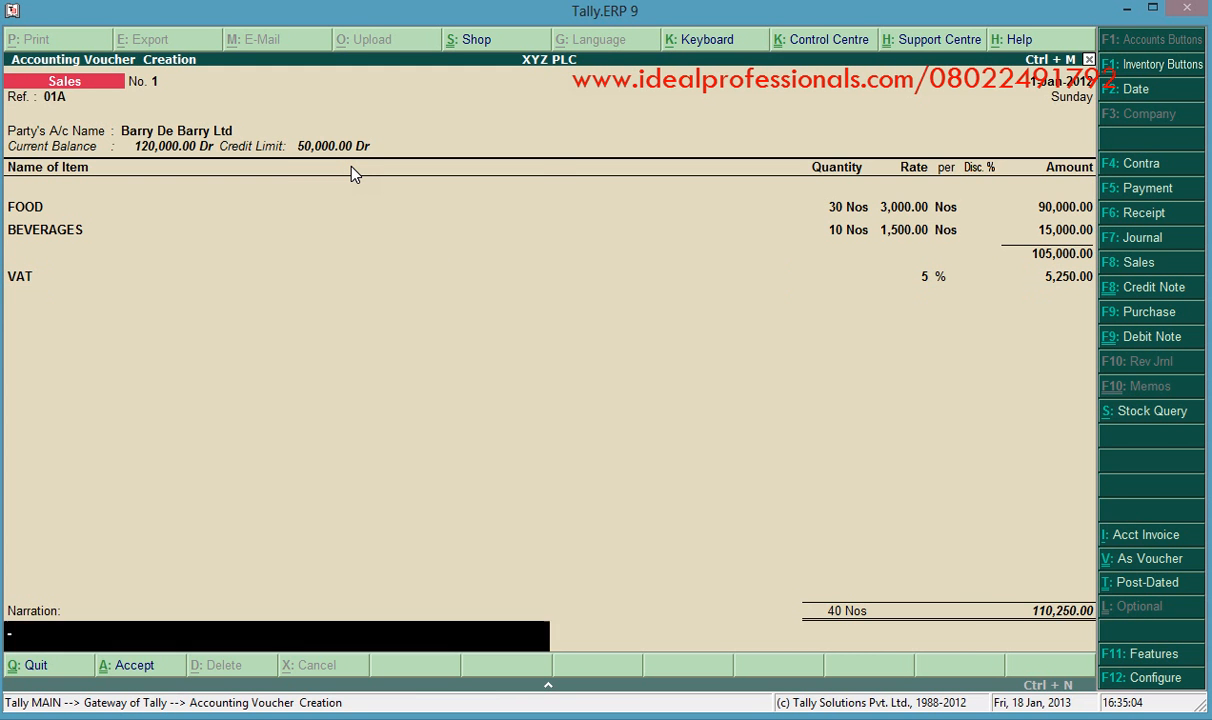
key(Return)
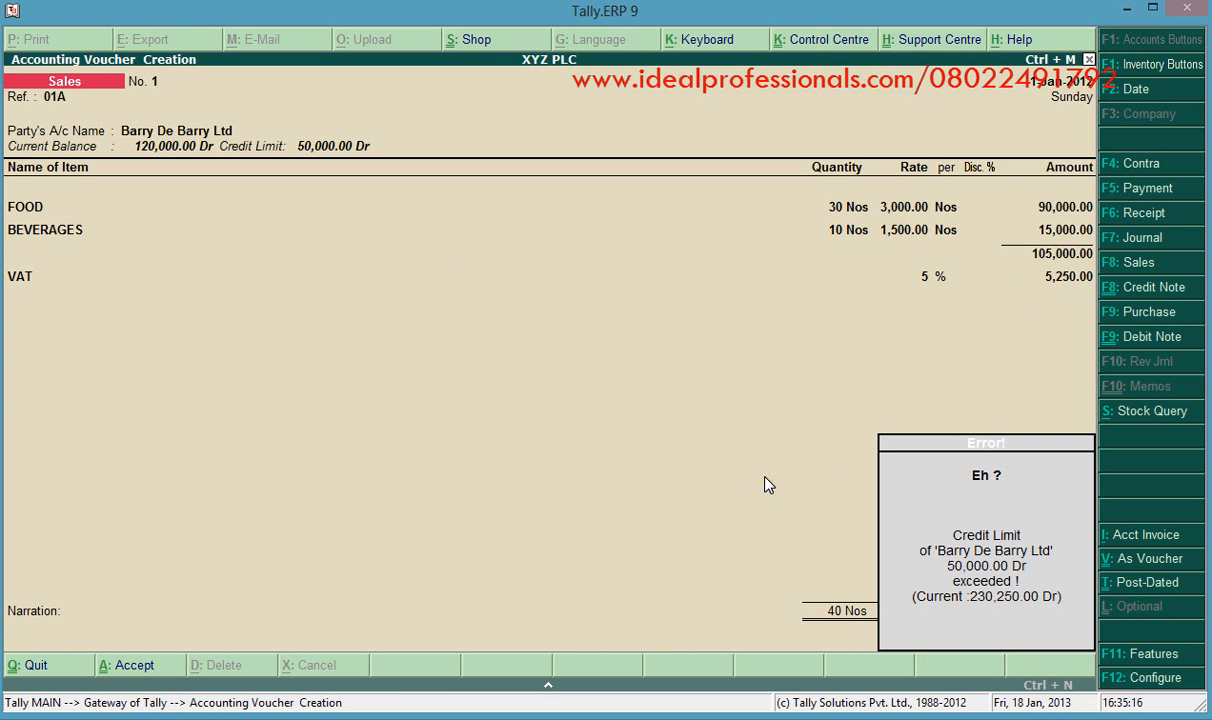
Dismiss the credit limit error and abandon the unsaved sales voucher, returning to the Gateway of Tally
key(Return)
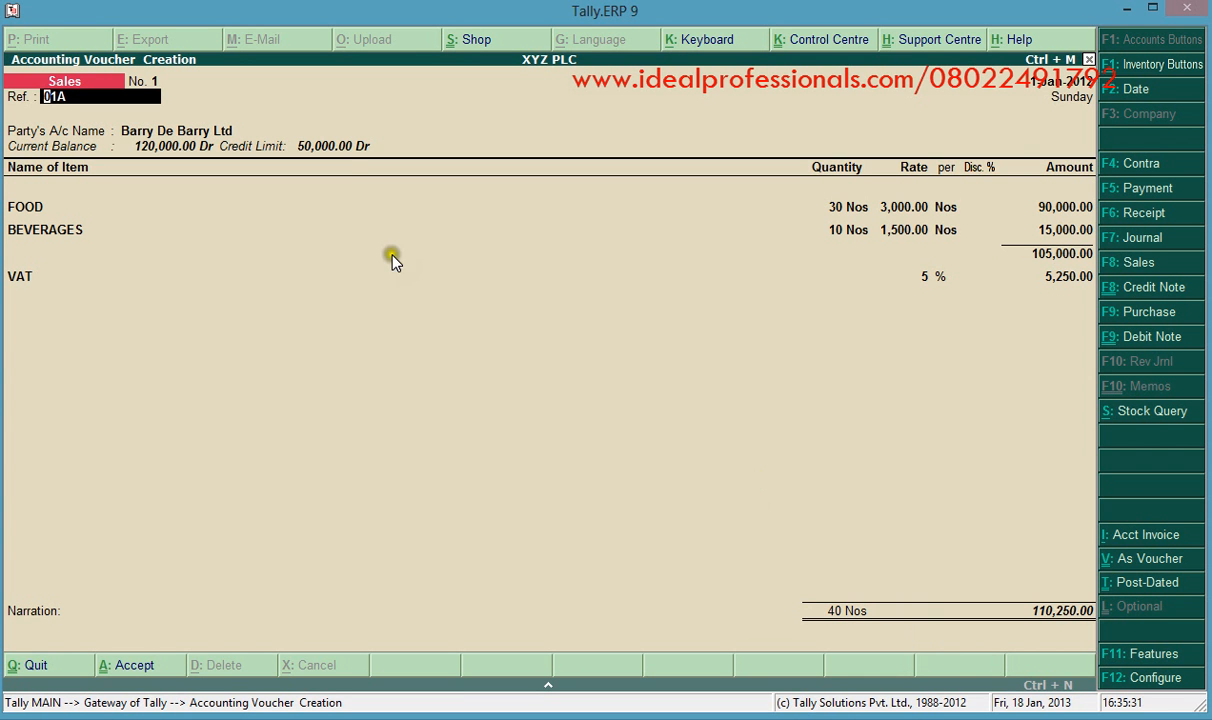
key(Escape)
key(y)
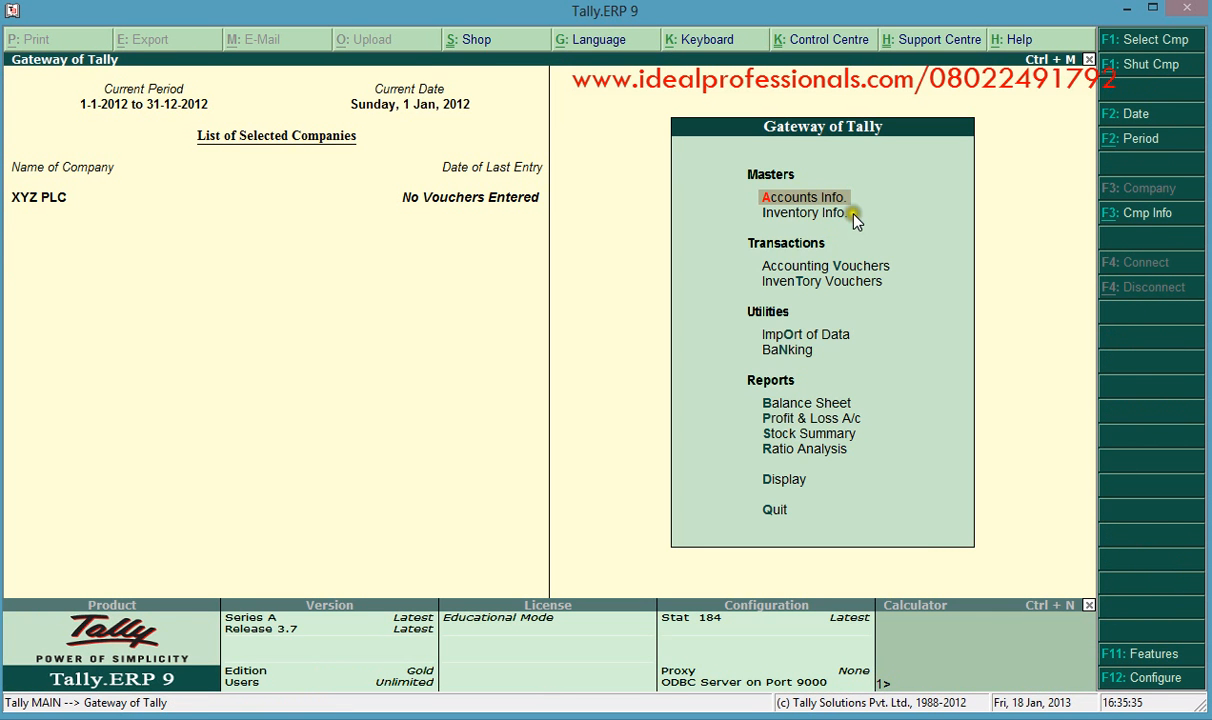
Open the multiple-ledger credit limits for the Receivables group
click(812, 205)
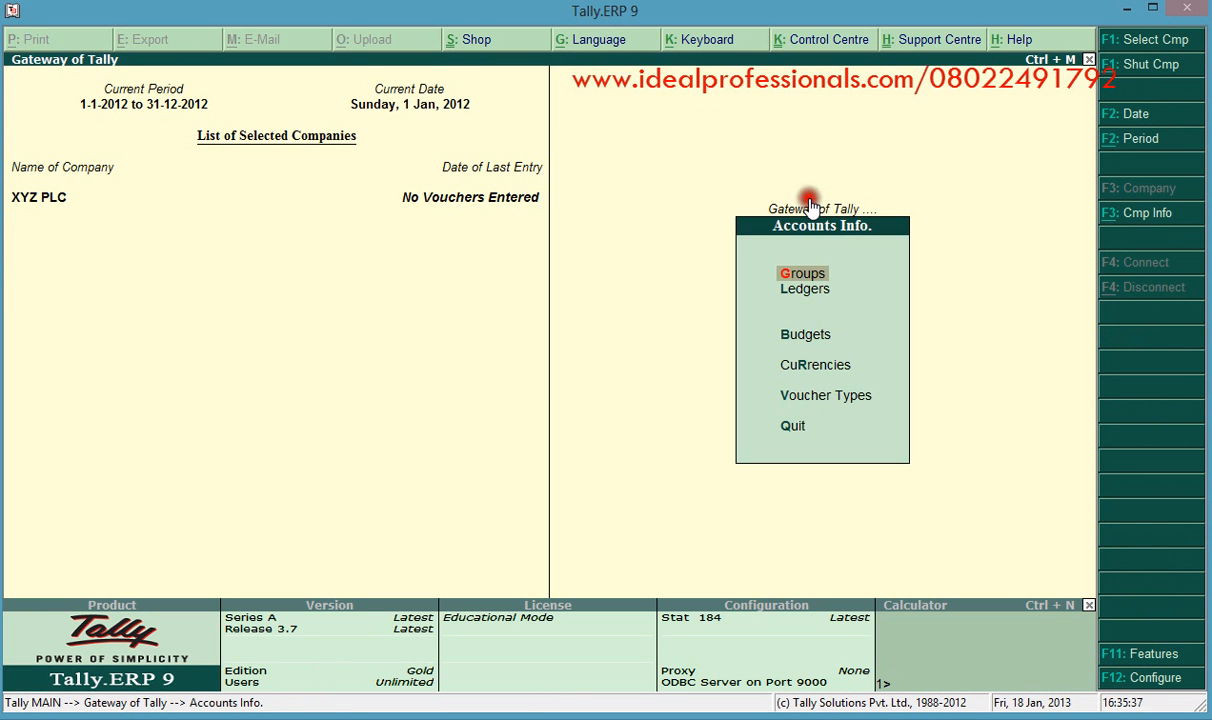
click(797, 290)
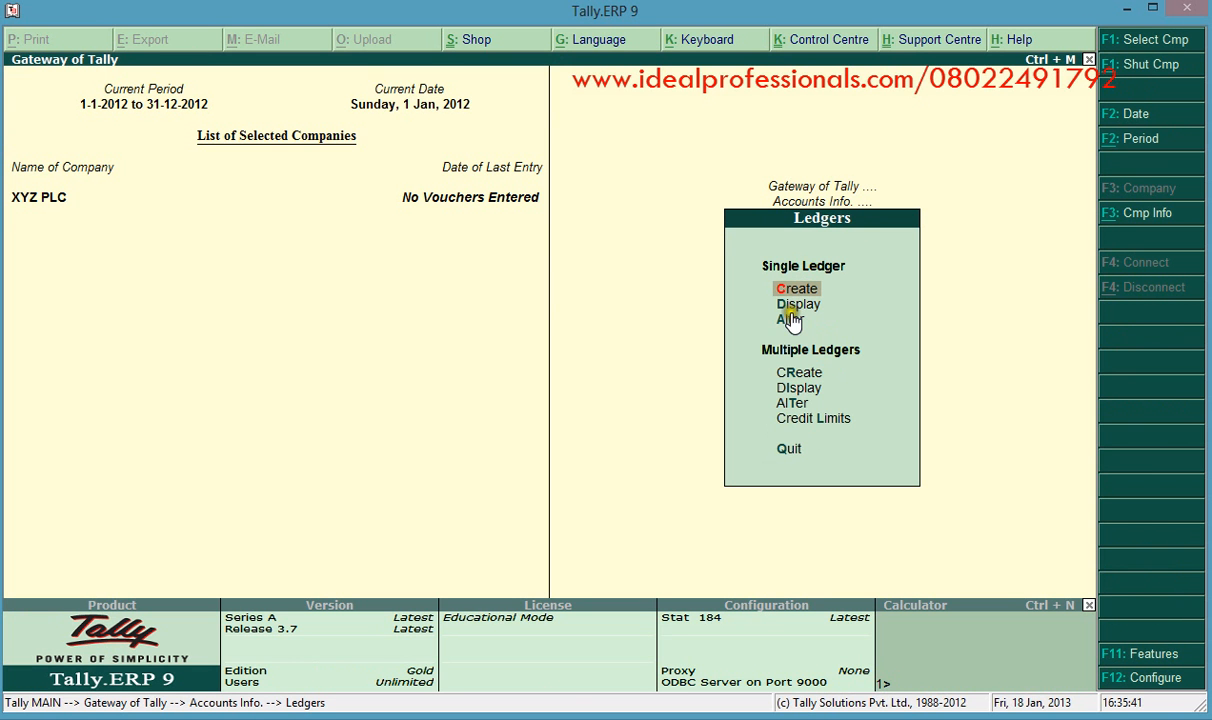
click(818, 420)
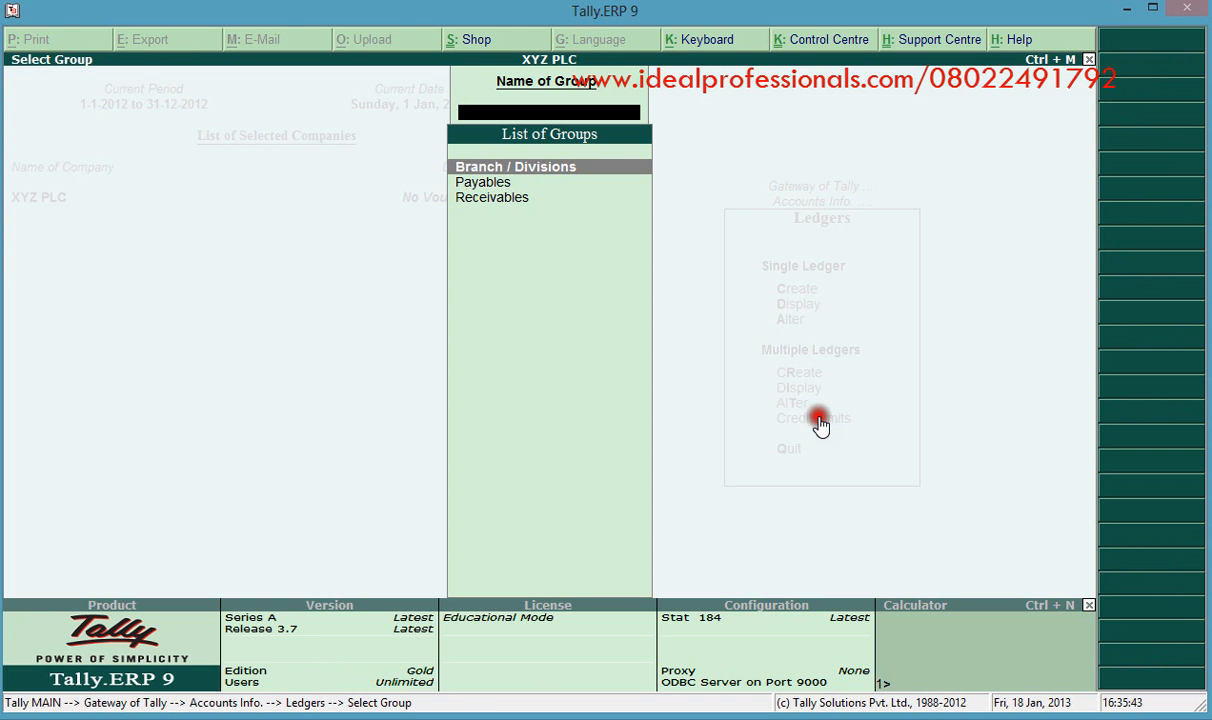
click(511, 199)
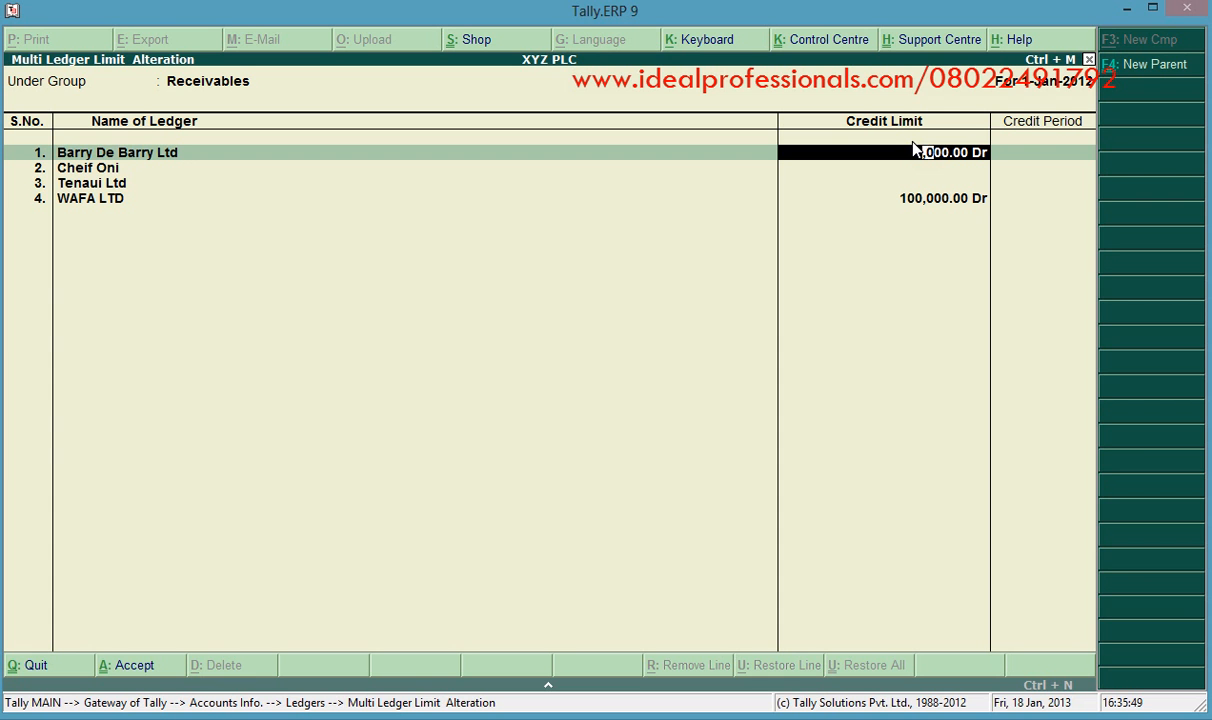
Clear the credit limit of Barry De Barry Ltd, leave its credit period blank, and return to the Gateway of Tally
key(Delete)
key(Delete)
key(Delete)
key(Delete)
key(Delete)
key(Delete)
key(Delete)
key(Return)
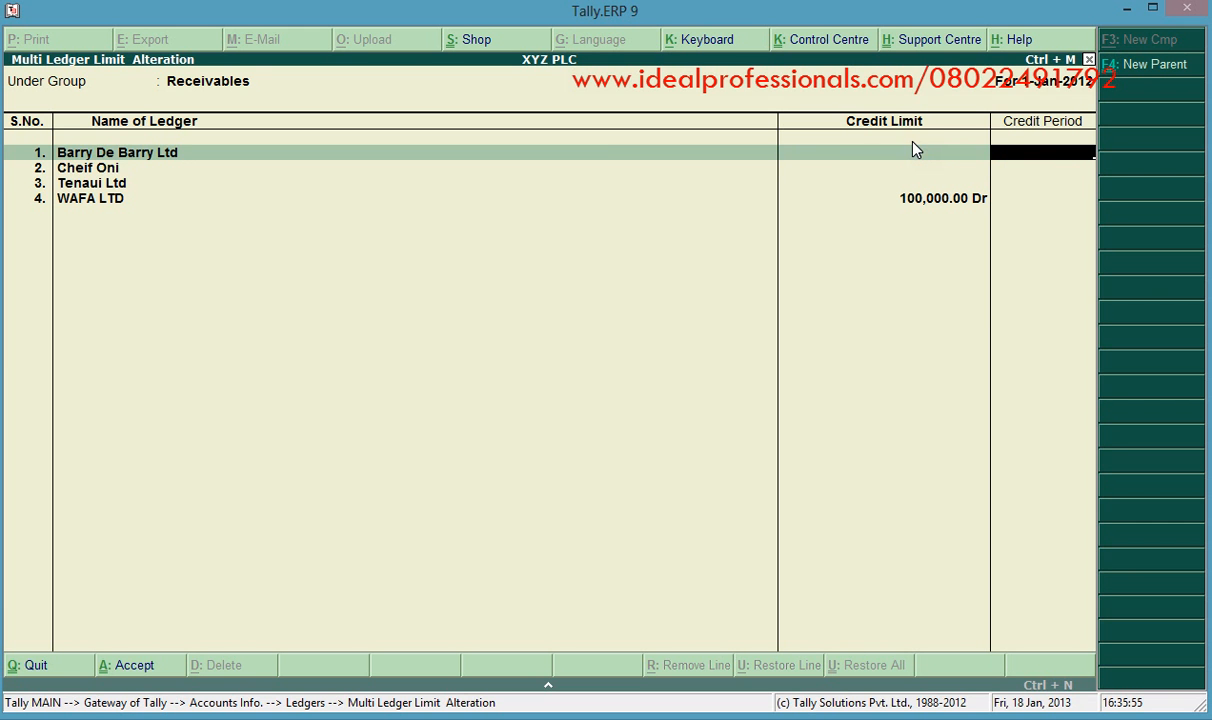
key(Return)
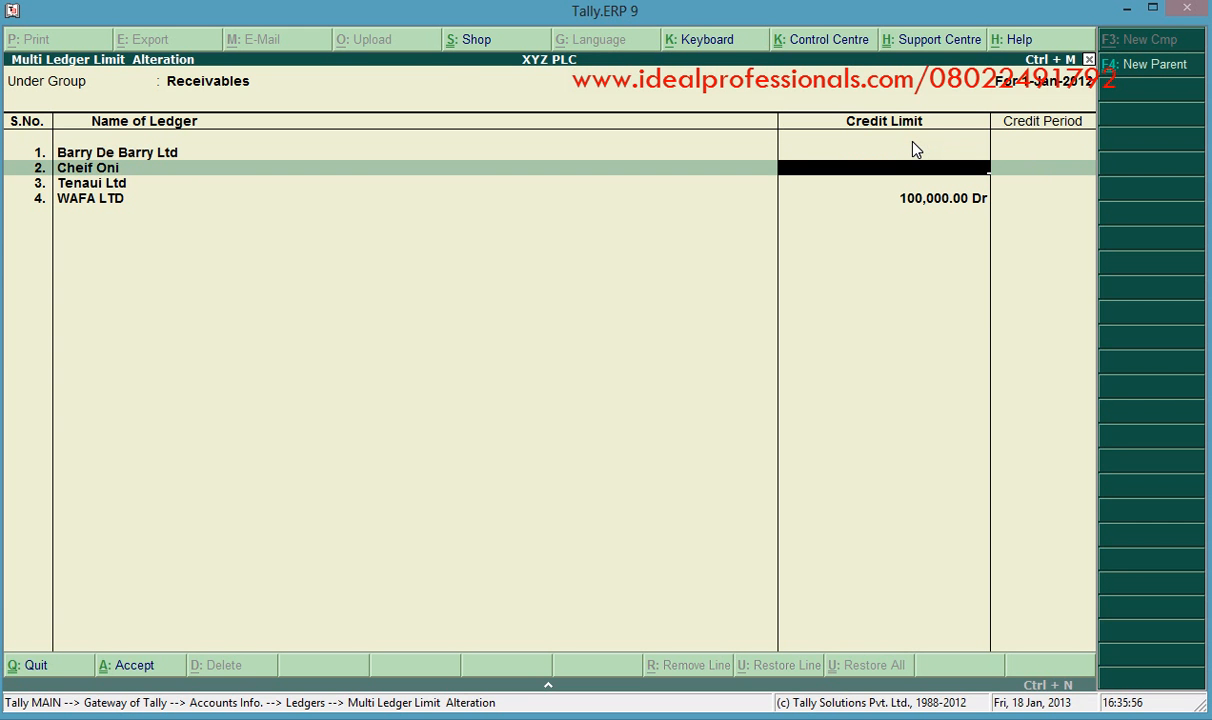
key(Escape)
key(Escape)
key(Escape)
key(Escape)
key(Escape)
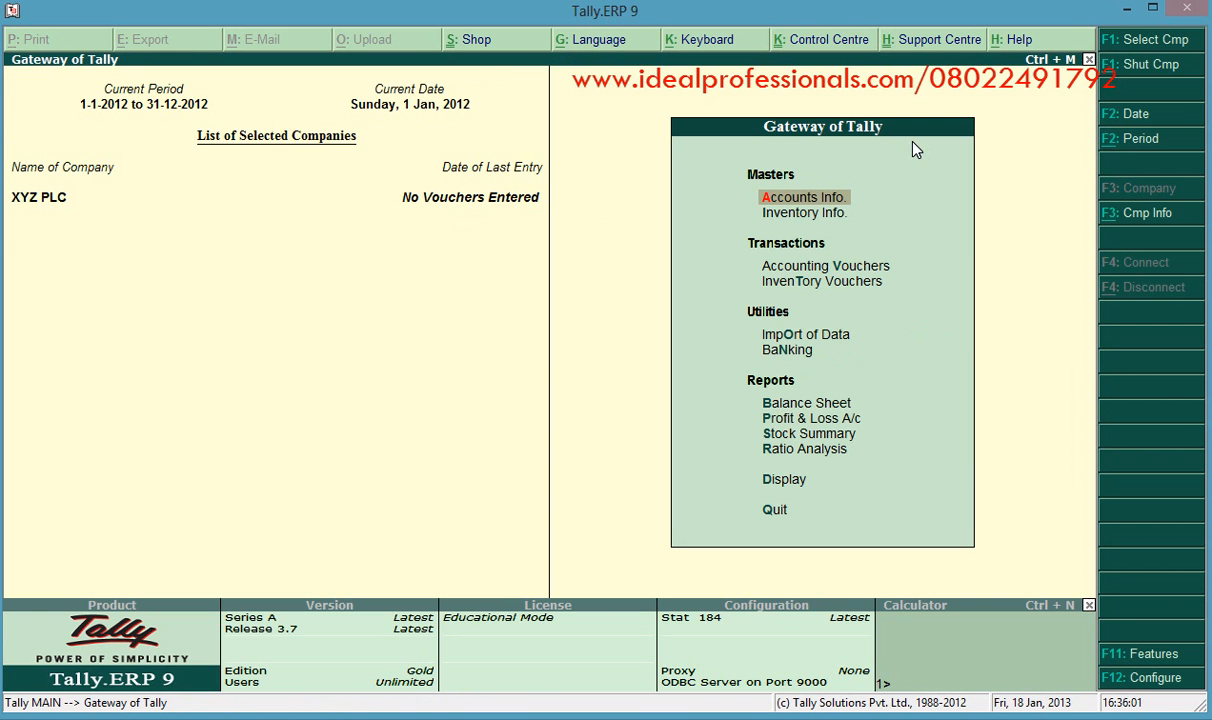
Start a new sales voucher with reference A1 and choose Barry De Barry Ltd as the party account
key(v)
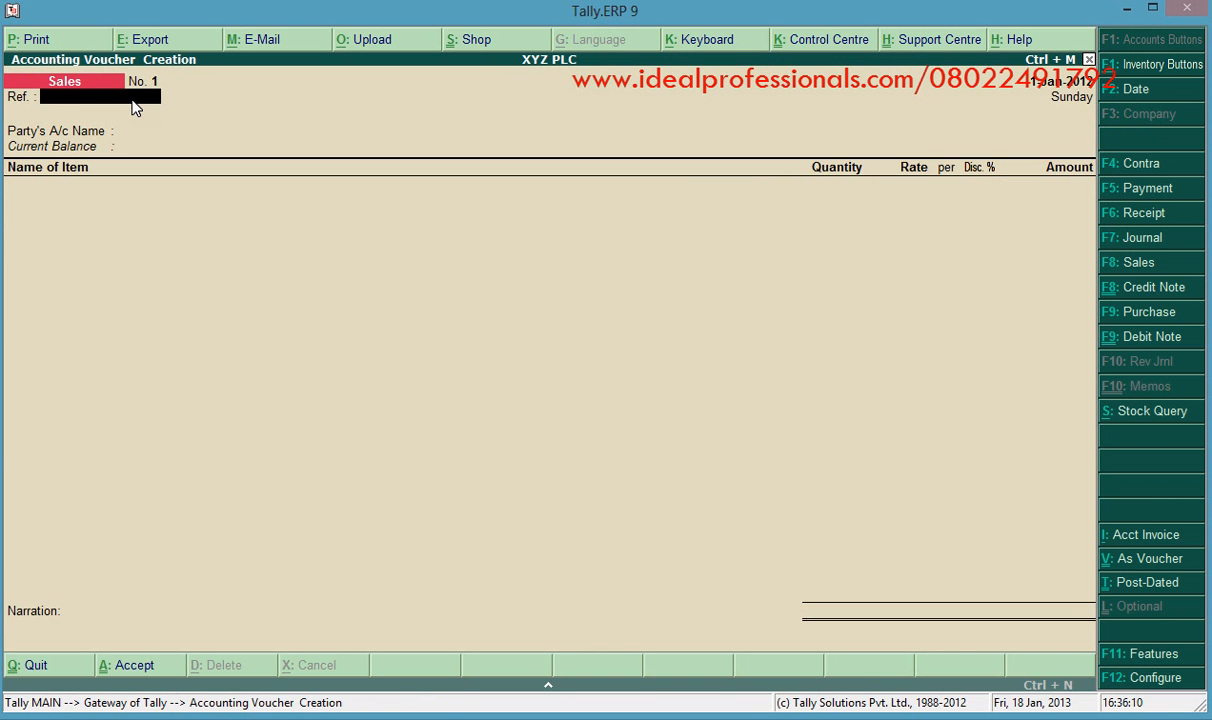
text(A1)
key(Return)
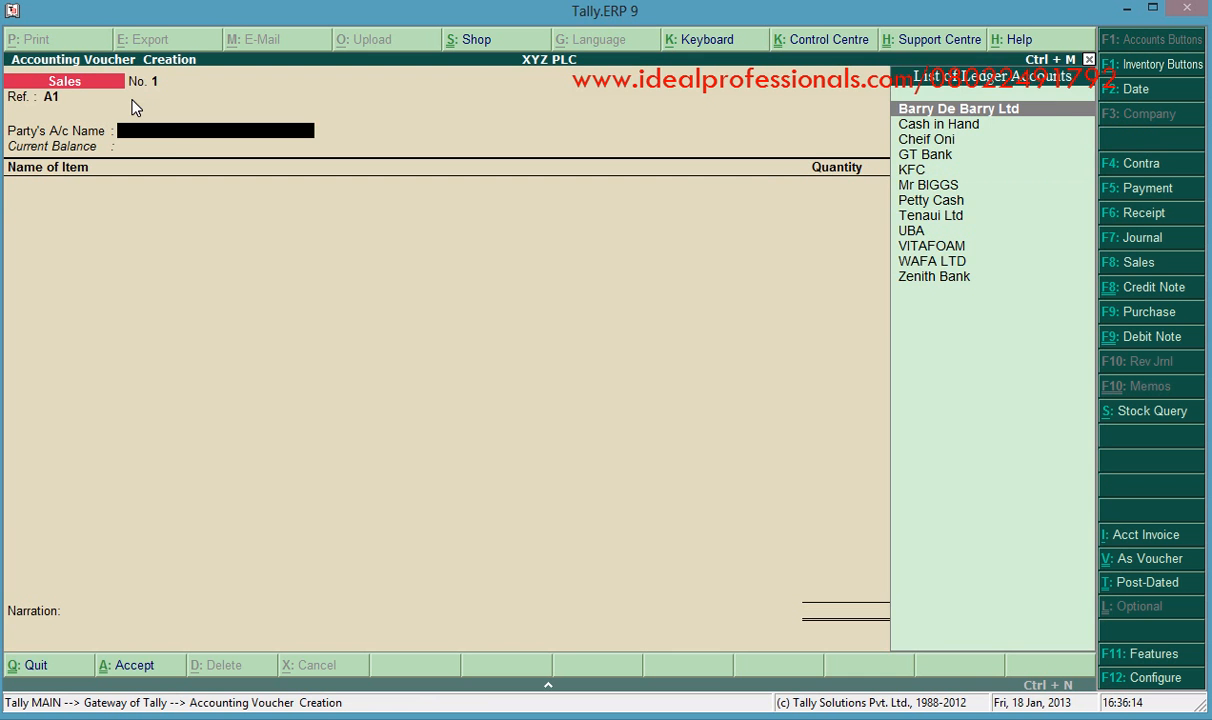
key(Return)
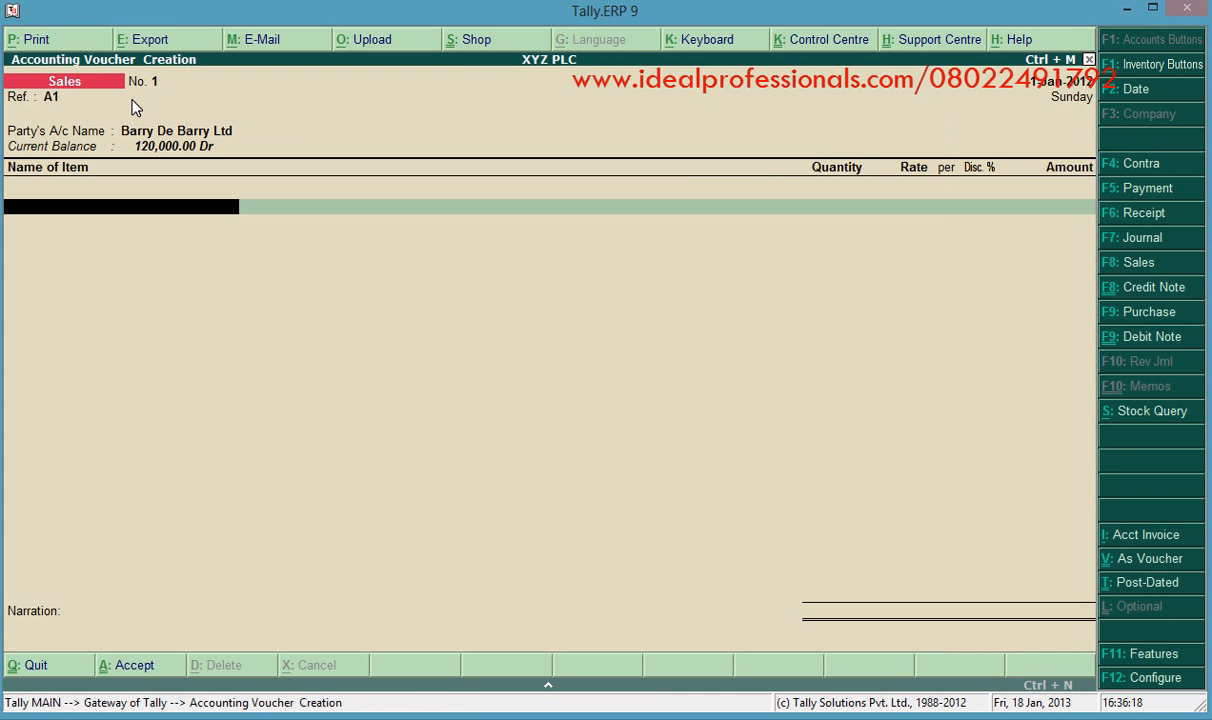
Pick FOOD as the first stock item and allocate it from Main Location
text(F)
key(Down)
key(Down)
key(Return)
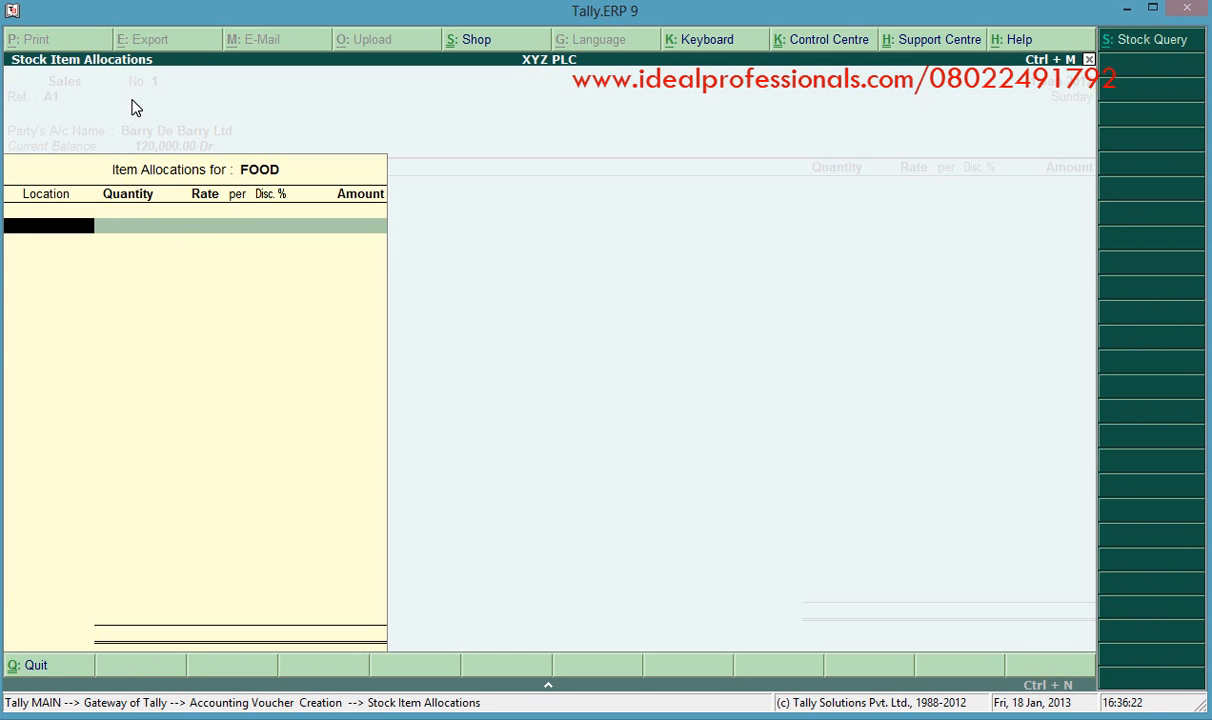
text(M)
key(Return)
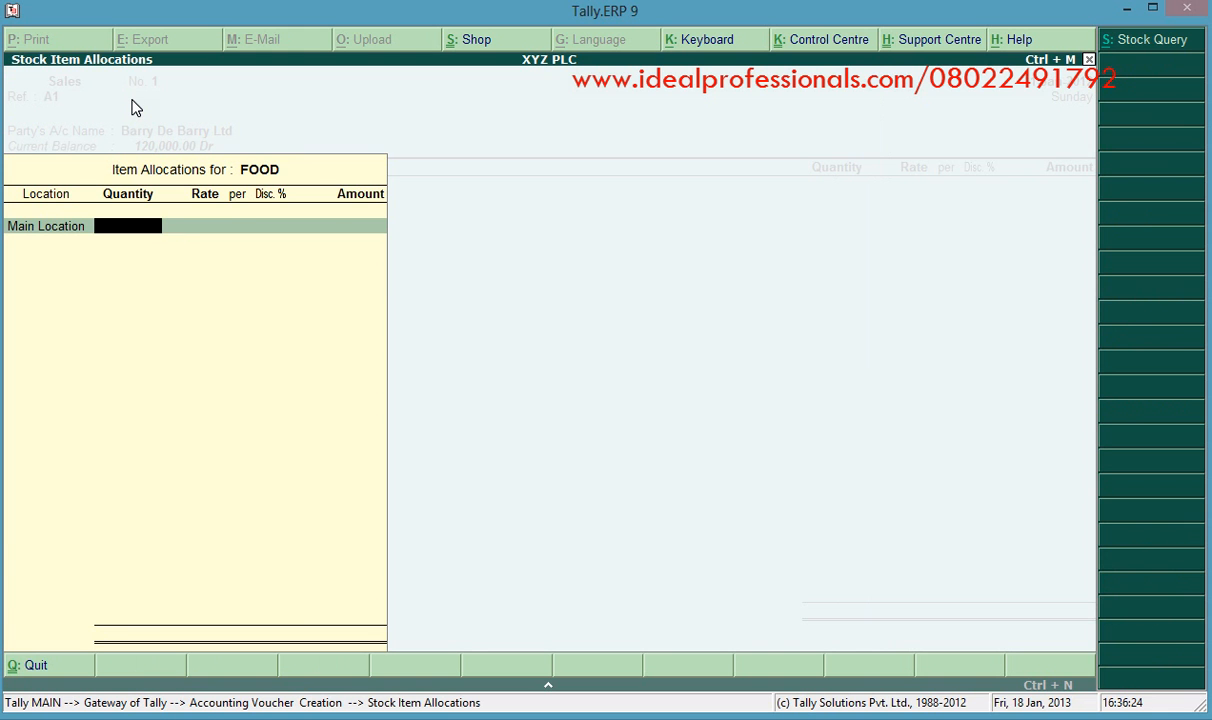
Set the FOOD quantity to 30 Nos at a rate of 3,000 per Nos without a discount, and finish its item allocation
text(35)
key(Return)
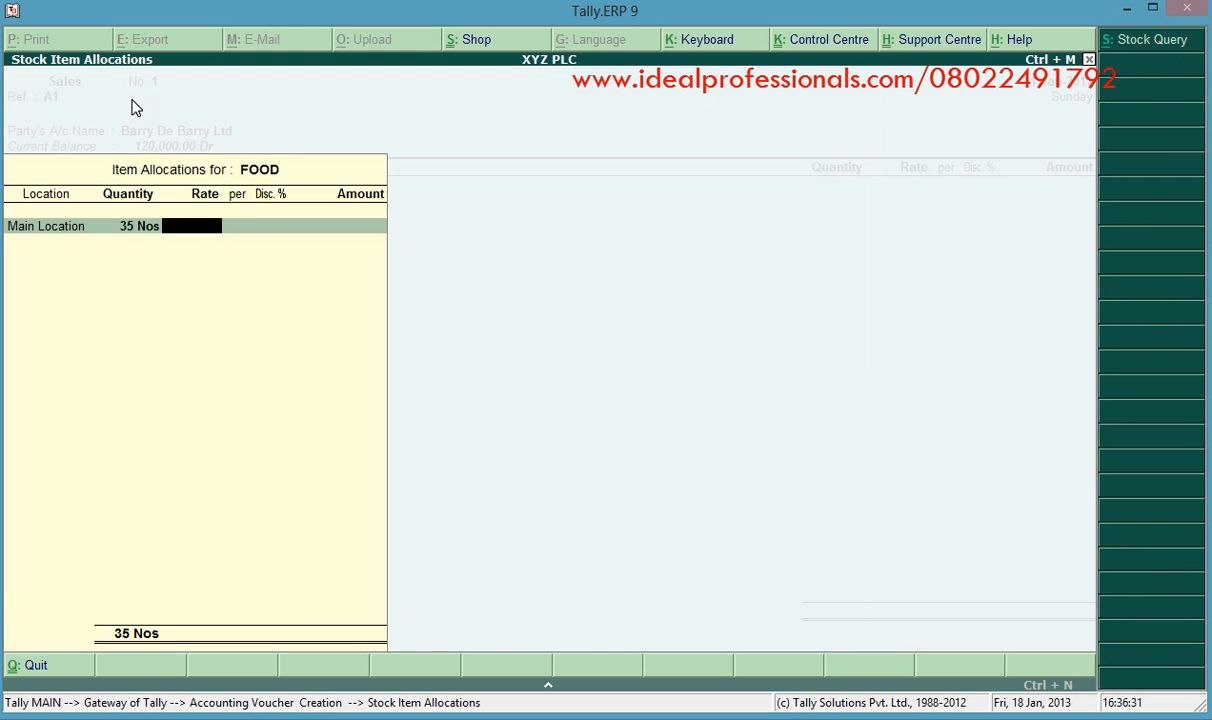
key(BackSpace)
text(30)
key(Return)
text(3000)
key(Return)
key(Return)
key(Return)
key(Return)
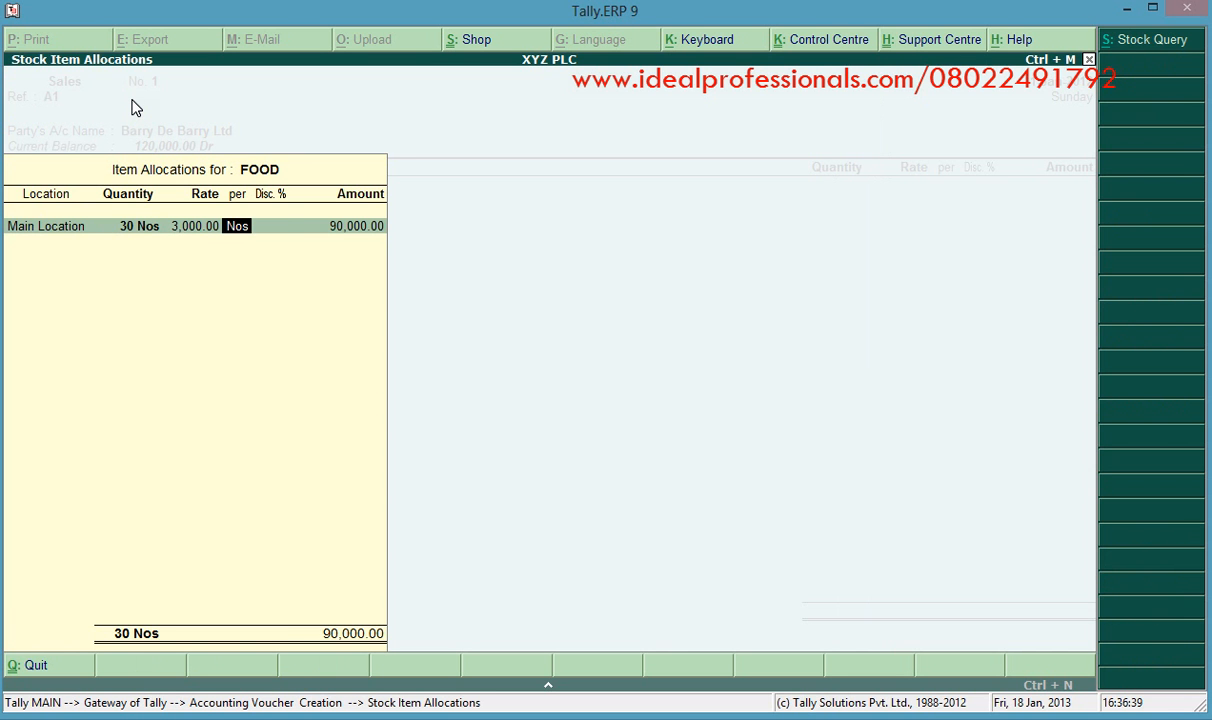
key(Return)
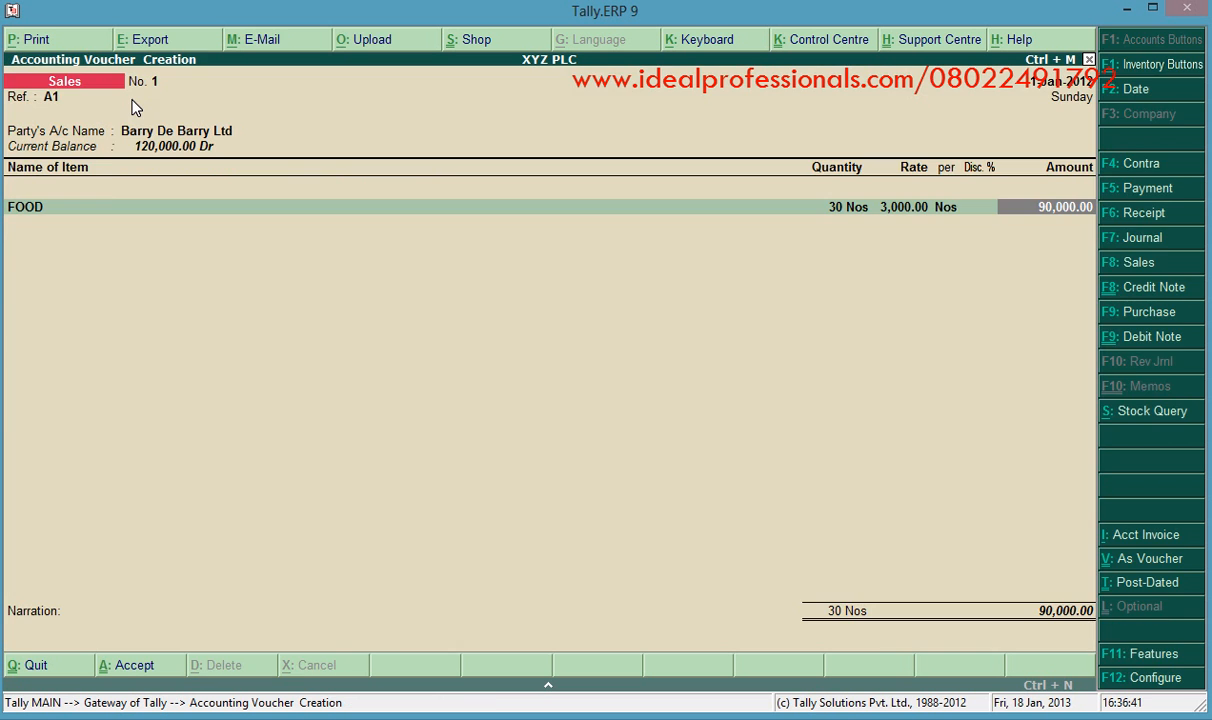
Post the full FOOD amount to the SALES-FOOD ledger in its accounting details
key(Return)
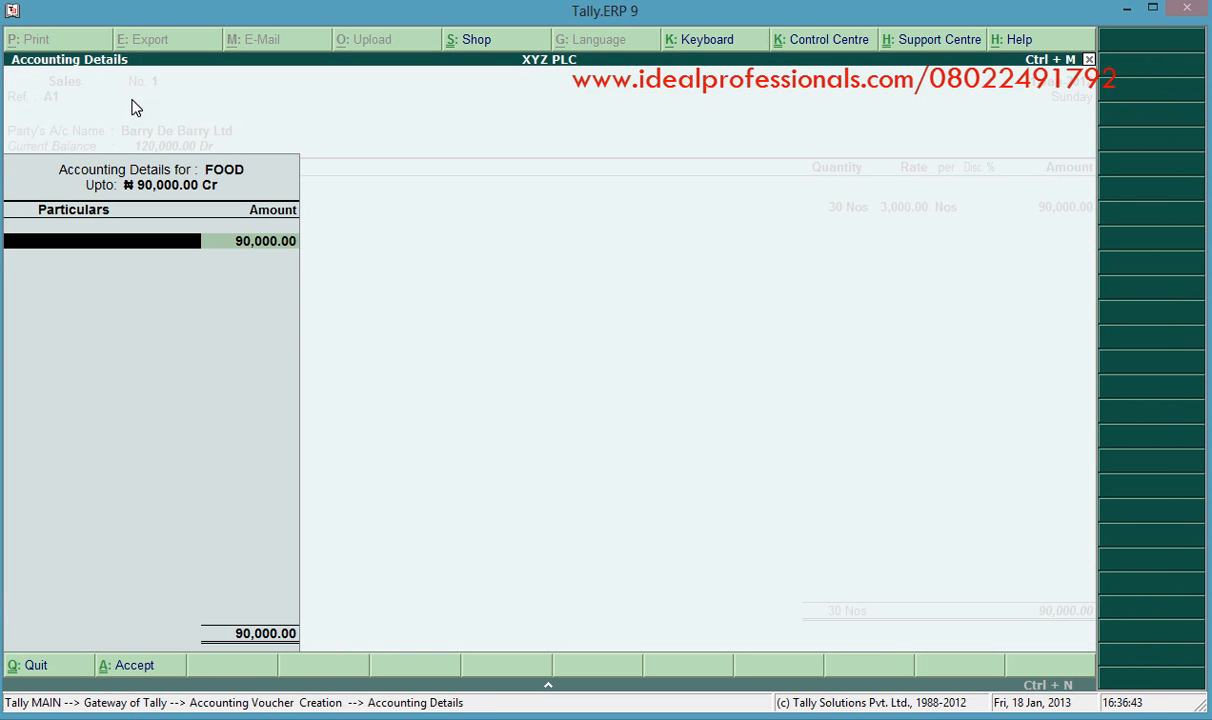
text(S)
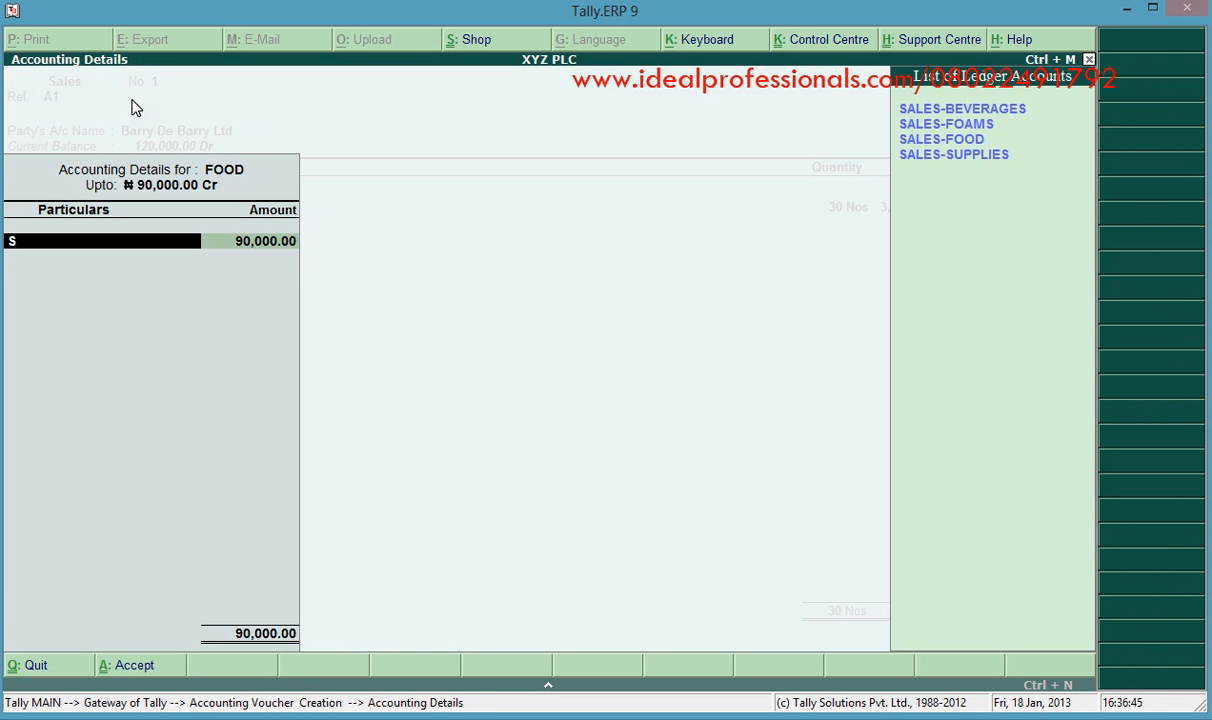
key(Down)
key(Down)
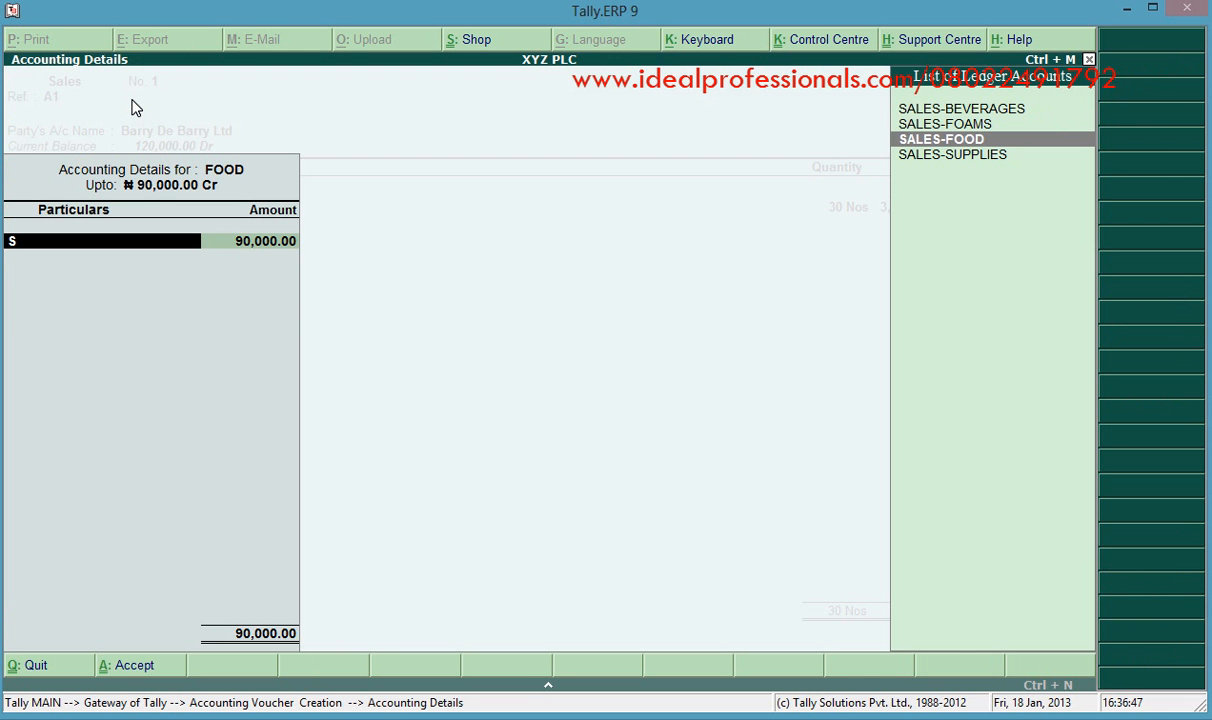
key(Return)
key(Return)
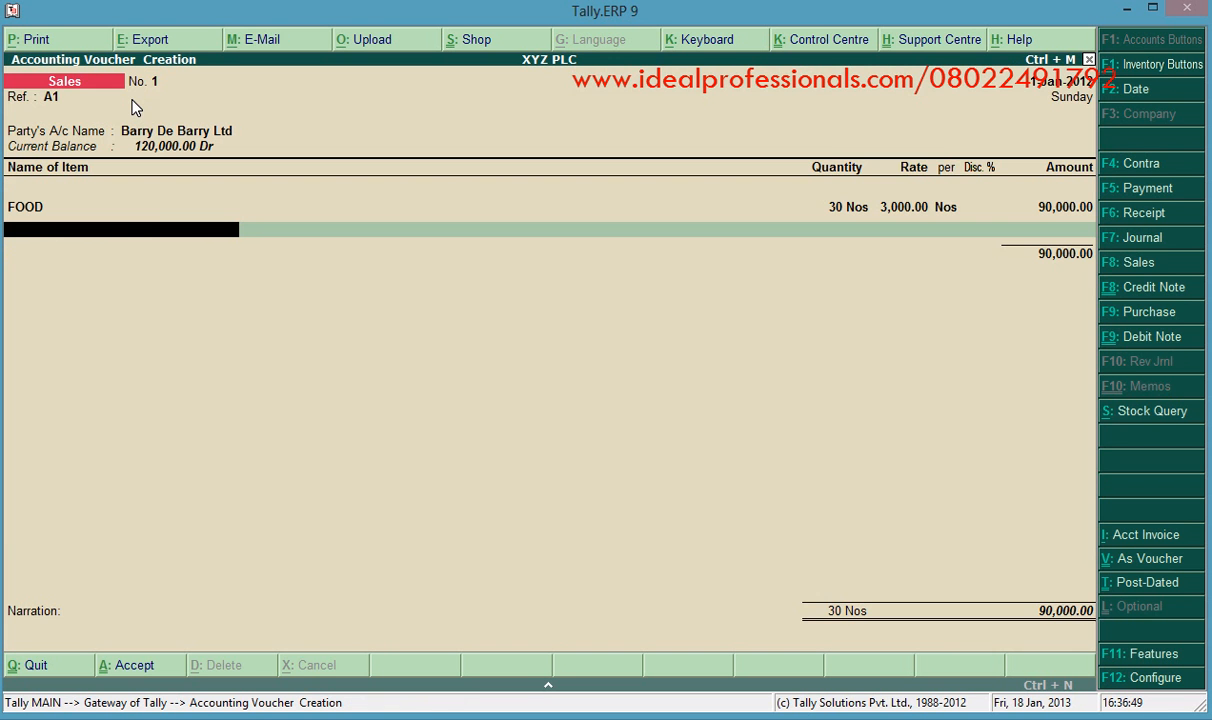
Add BEVERAGES as the second stock item, allocated from Main Location
text(B)
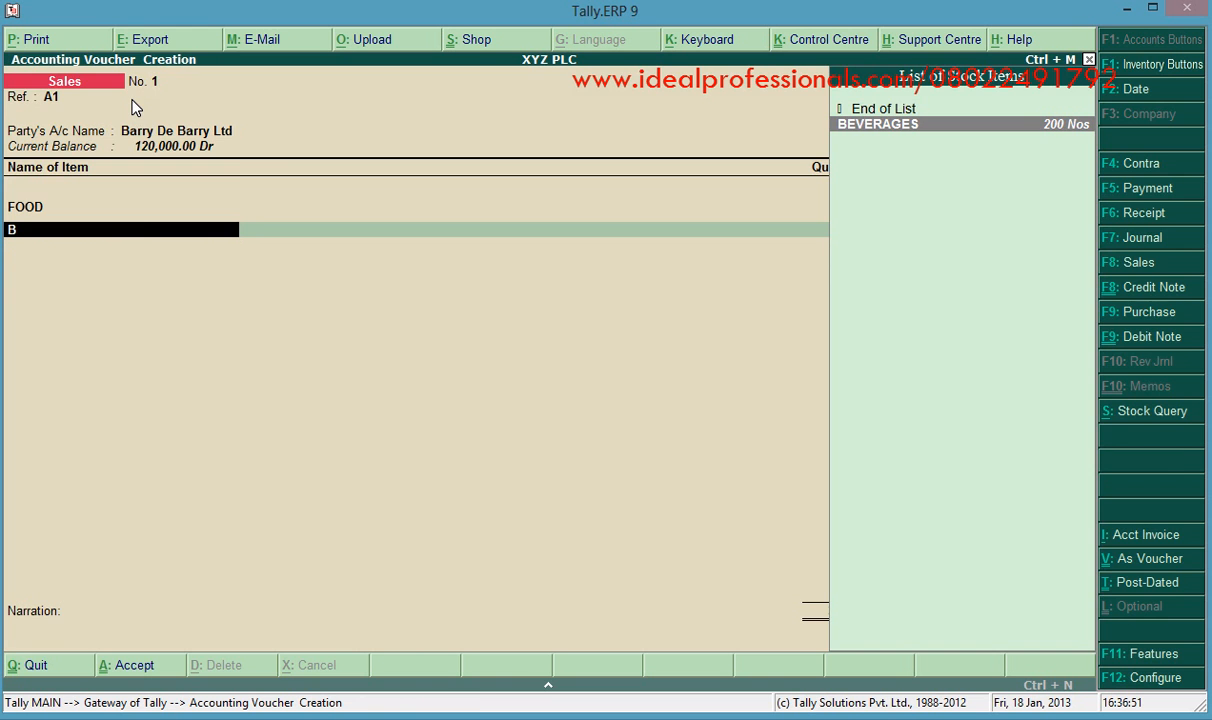
key(Return)
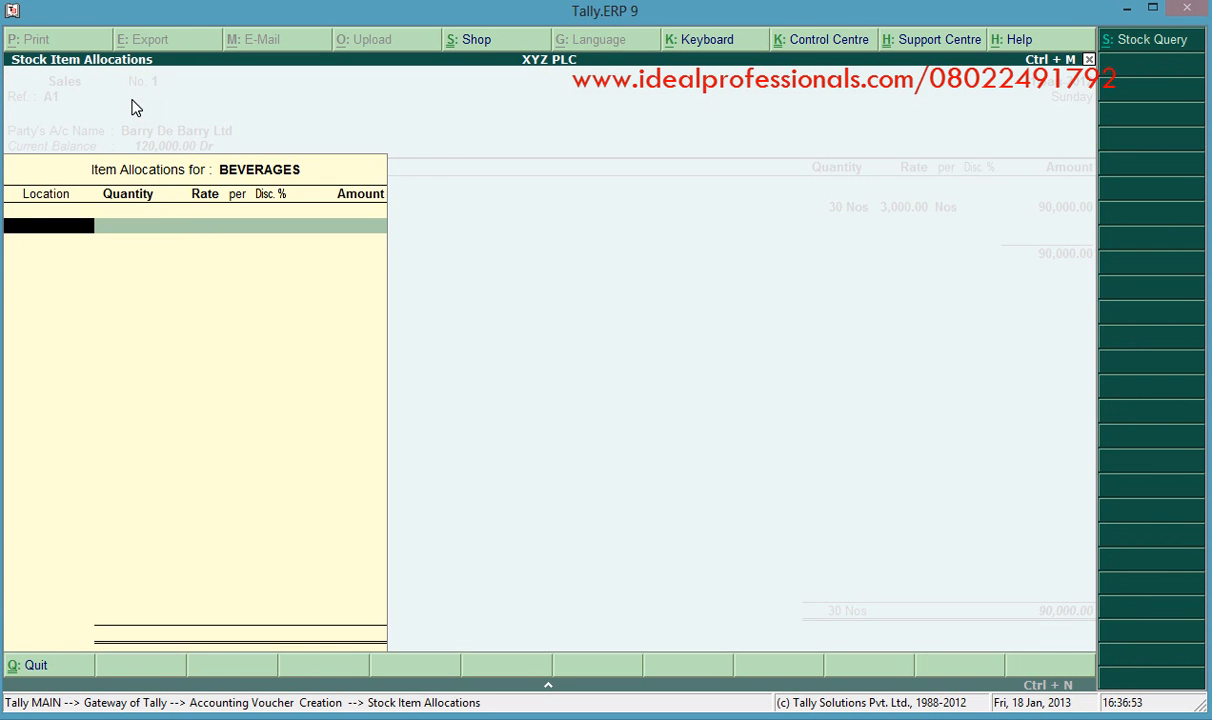
text(M)
key(Return)
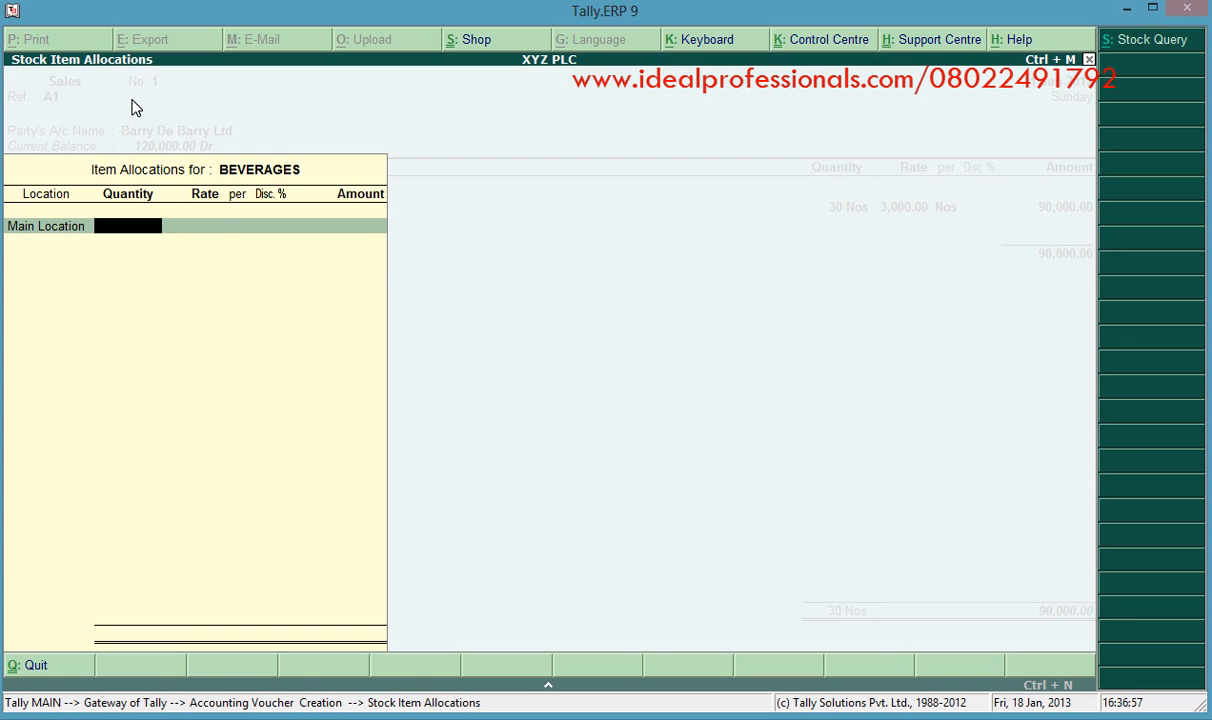
Enter 10 Nos of BEVERAGES at a rate of 1,500 per Nos with no discount, and complete its item allocation
text(10)
key(Return)
key(Return)
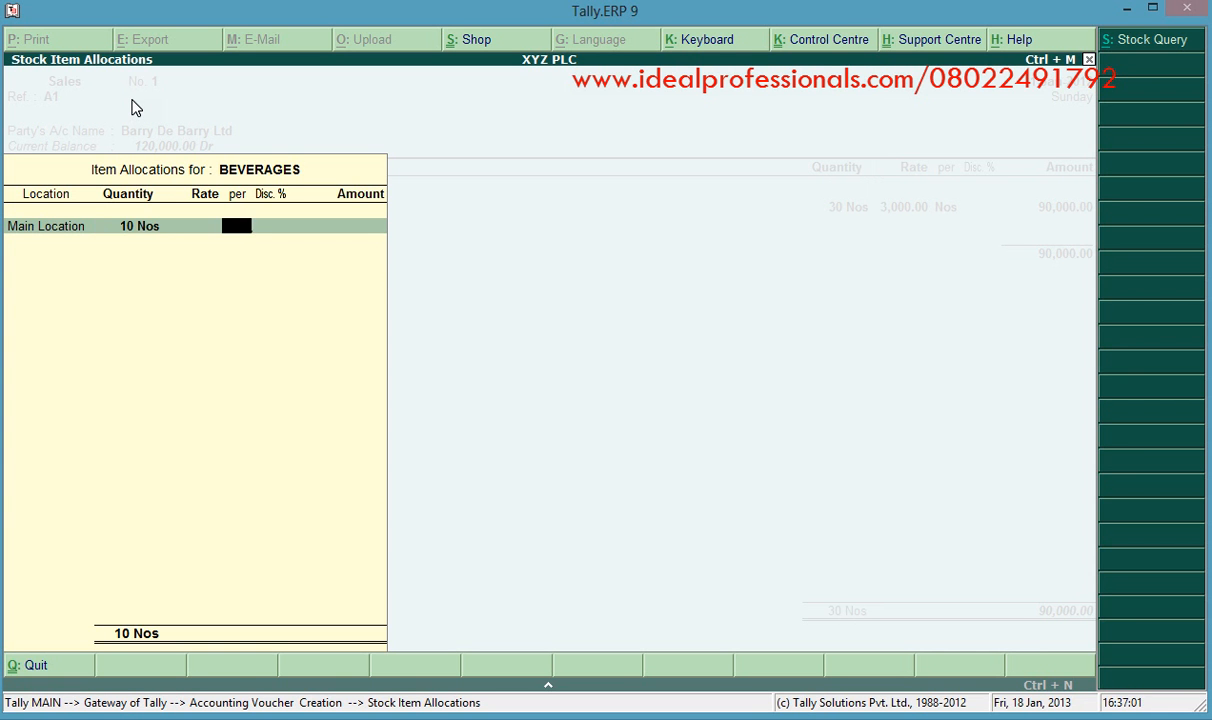
key(BackSpace)
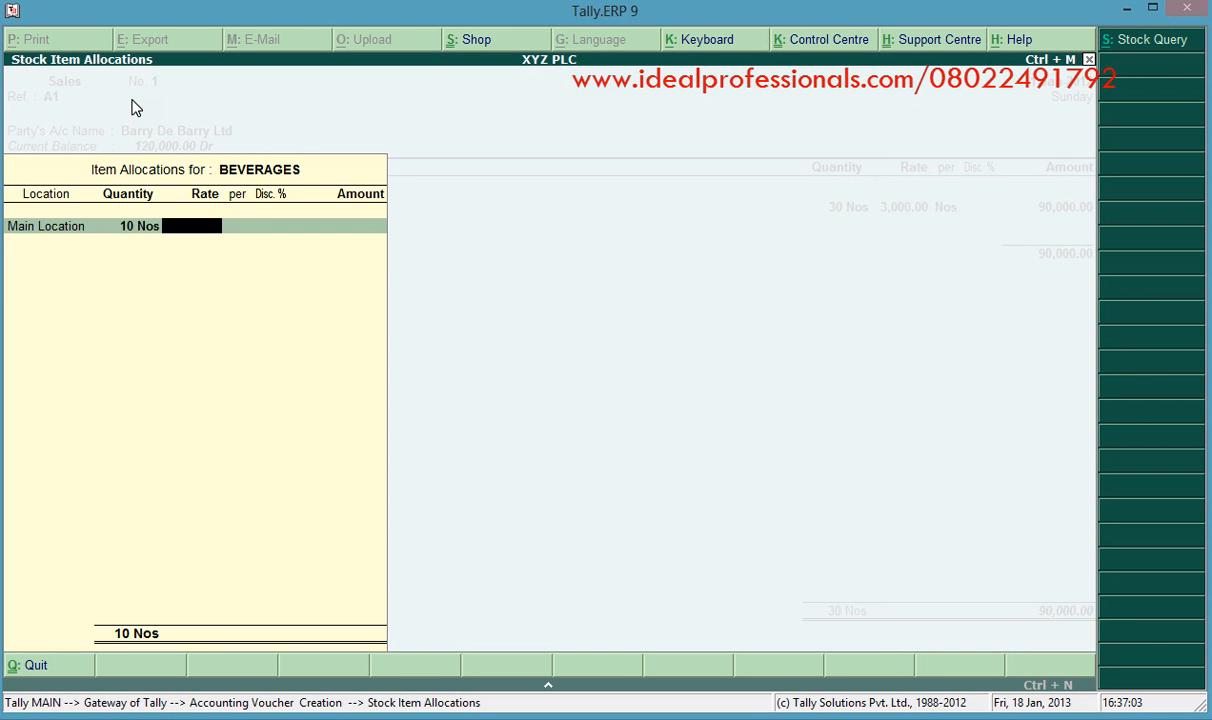
text(1500)
key(Return)
key(Return)
key(Return)
key(Return)
key(Return)
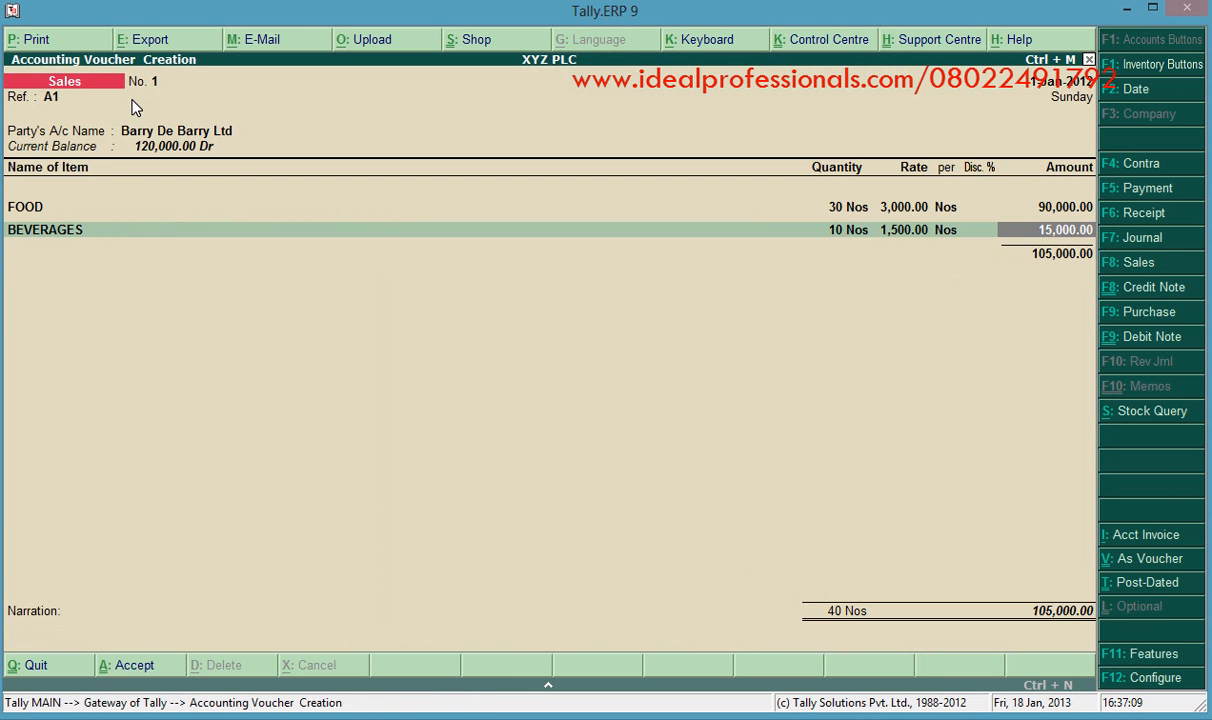
Allocate the full BEVERAGES amount to the SALES-BEVERAGES ledger and end the item list
key(Return)
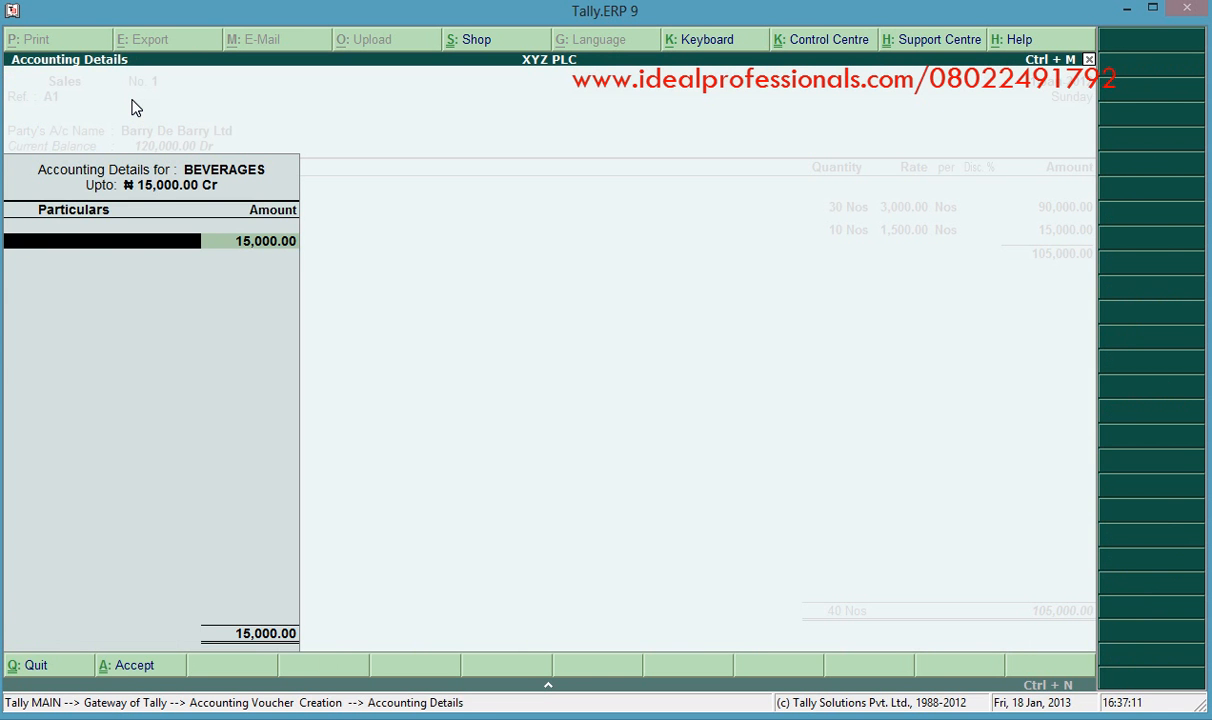
text(S)
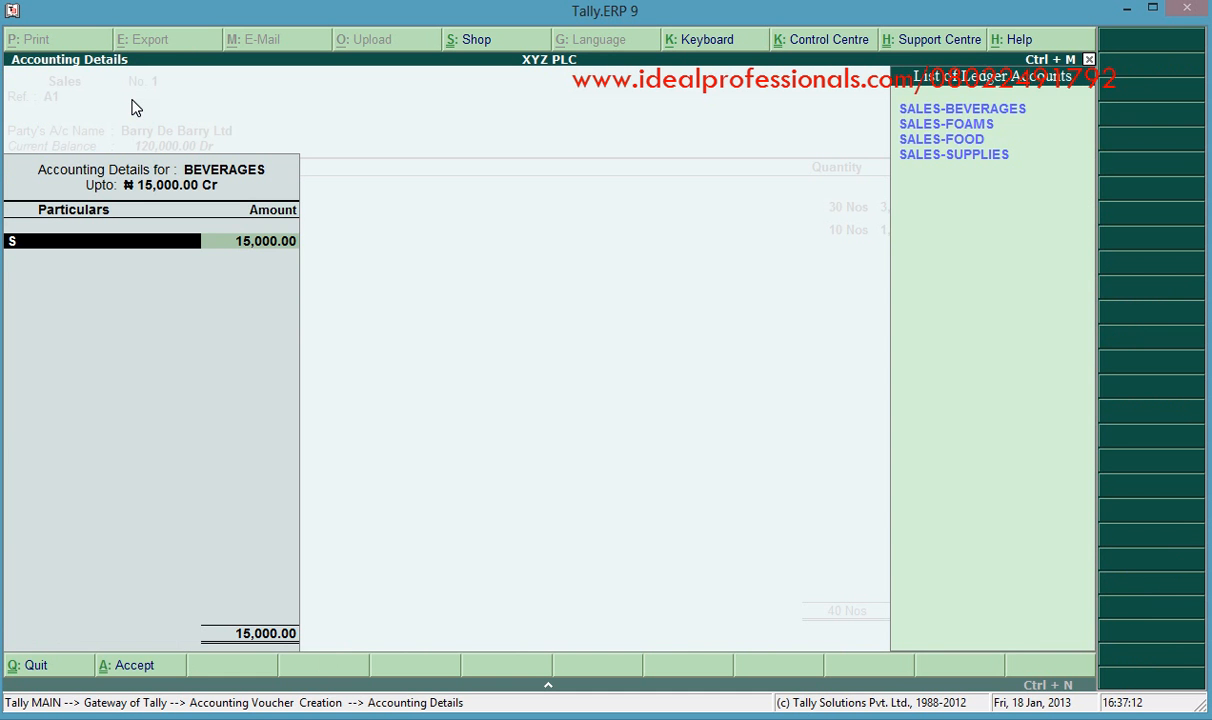
key(Return)
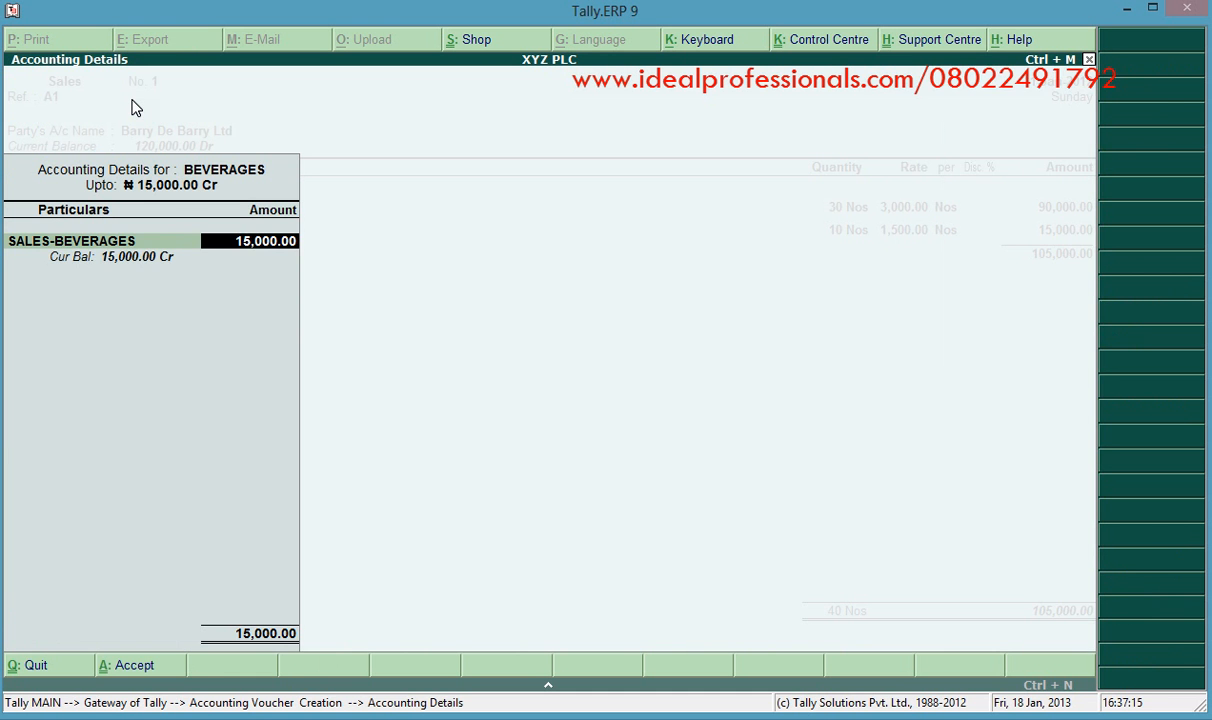
key(Return)
key(Return)
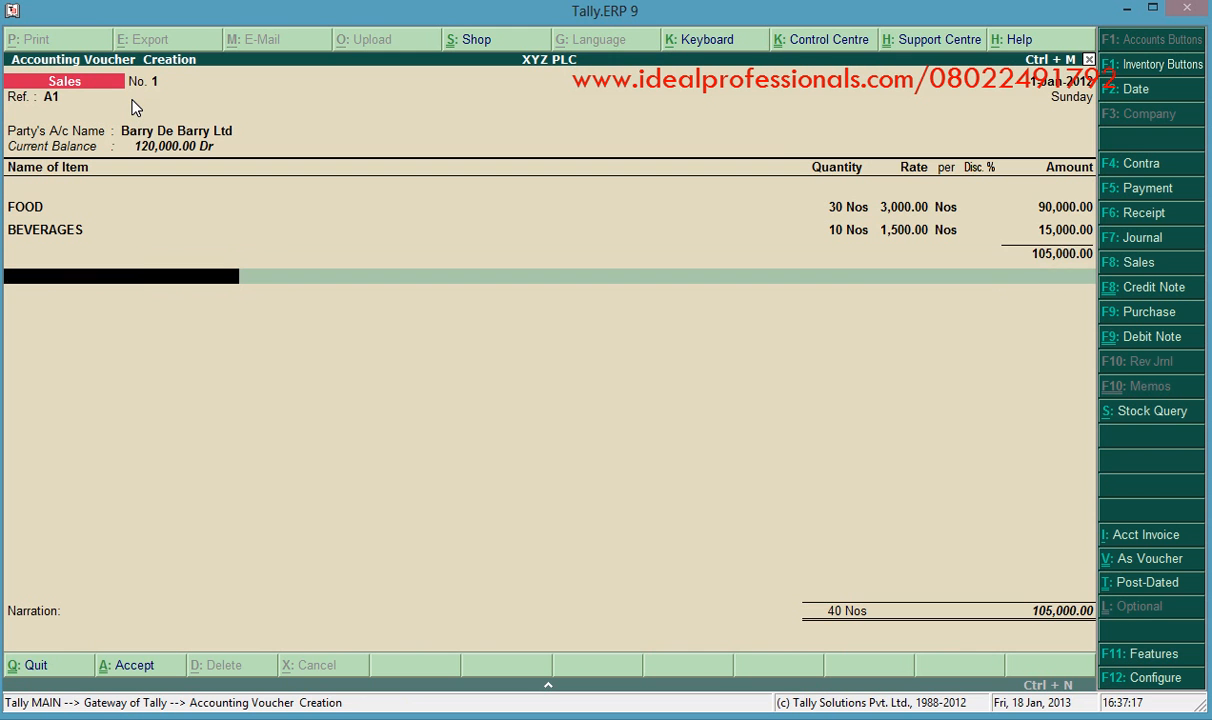
Add a VAT ledger line at 5 % below the items and proceed to the voucher's narration
text(V)
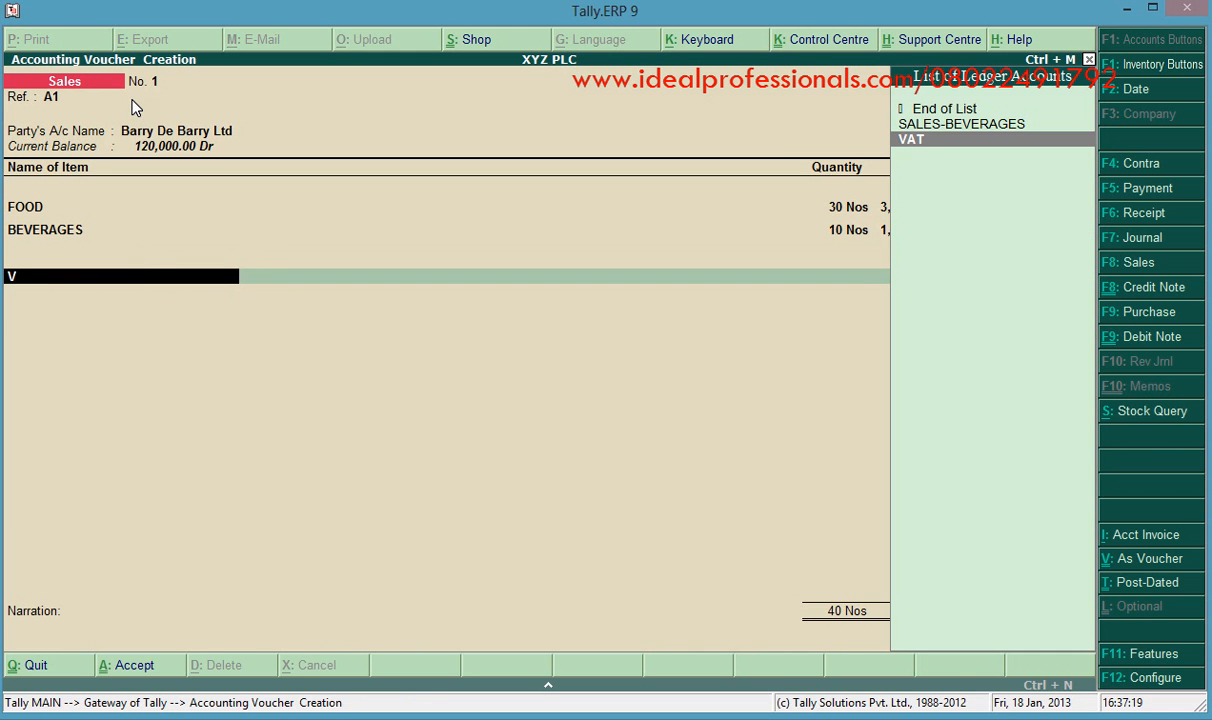
key(Return)
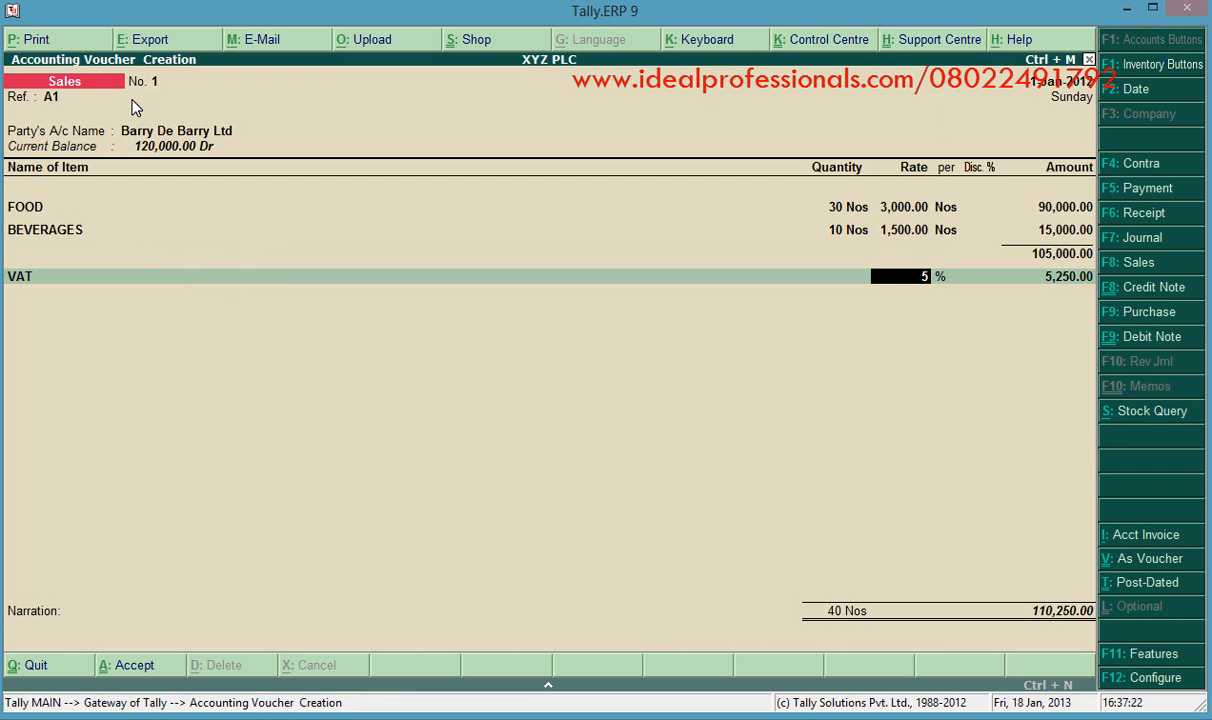
key(Return)
key(Return)
key(Return)
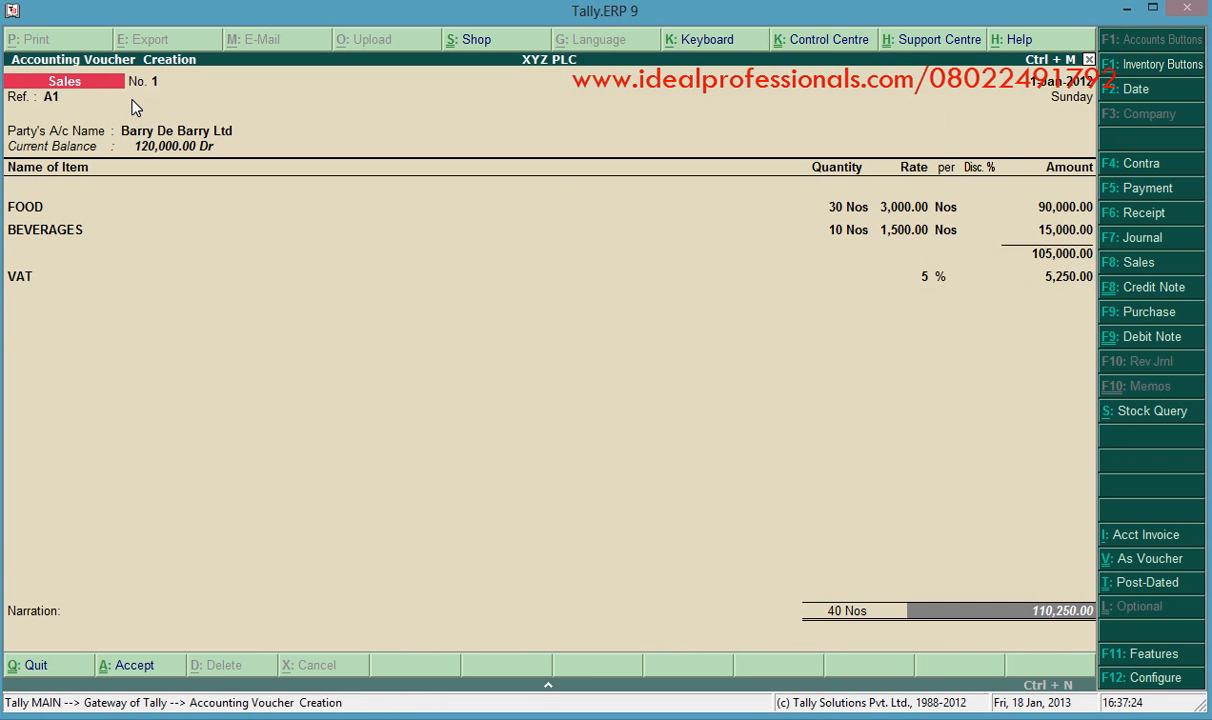
key(Return)
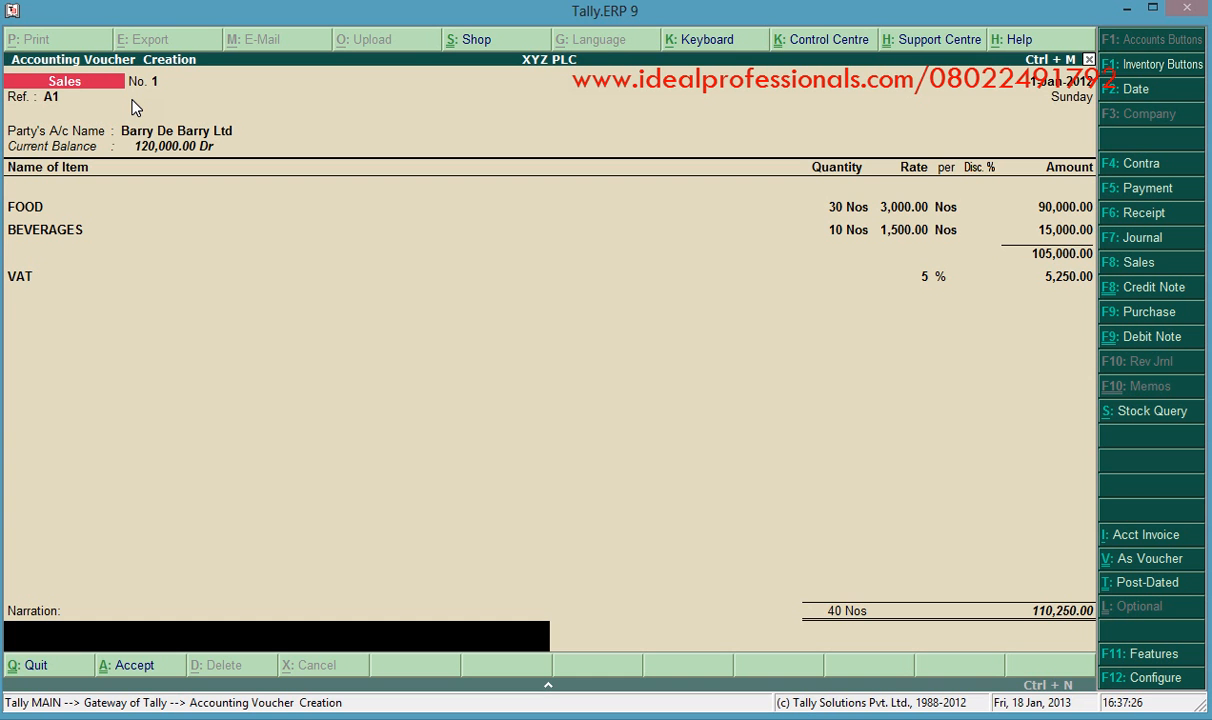
Enter the narration "Being Sales of Food and beverages to Barry de Barry Ltd", save the voucher and leave voucher entry
text(Being Sales of Foo)
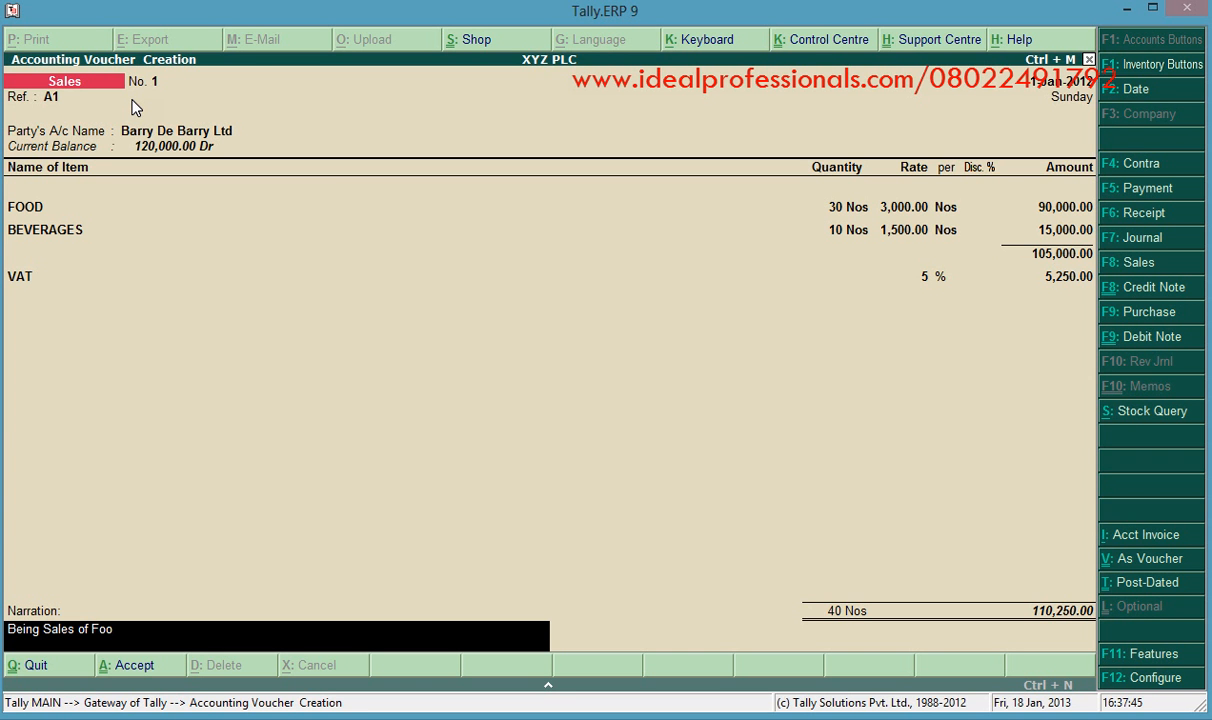
text(d ab)
key(BackSpace)
text(nd beverages tp)
key(BackSpace)
text(o Barry)
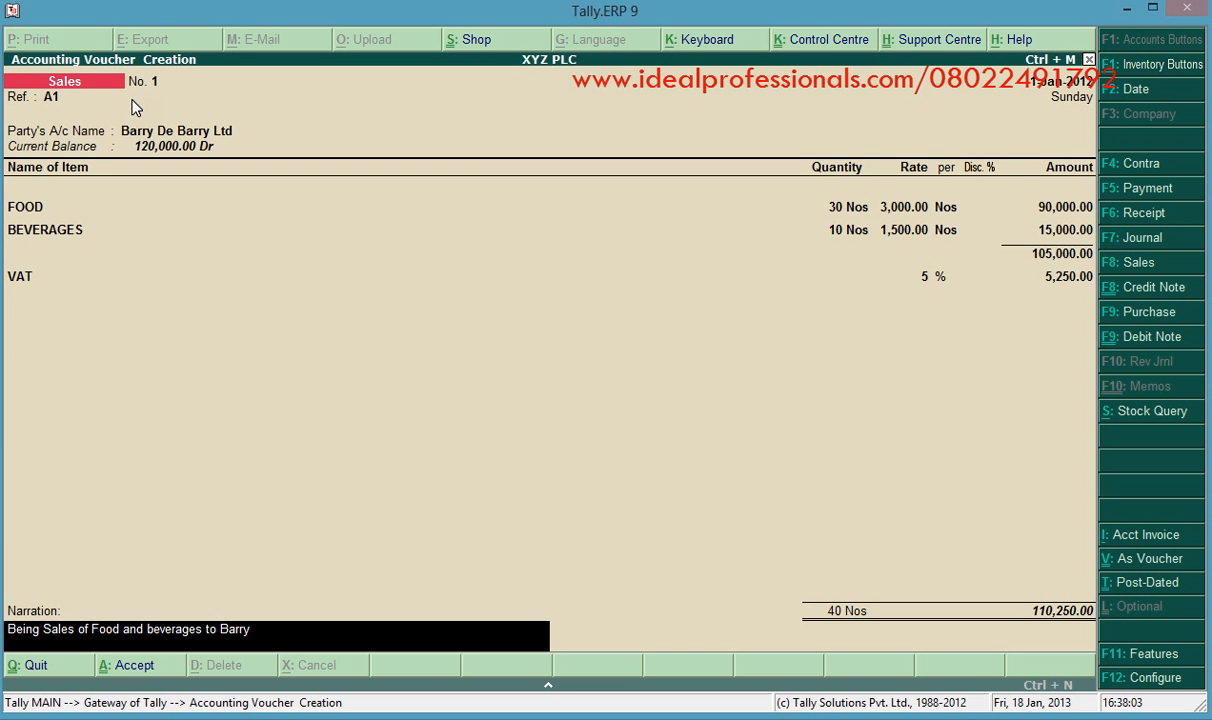
text( th)
key(BackSpace)
key(BackSpace)
text(de Barry Ltd)
key(Return)
key(Return)
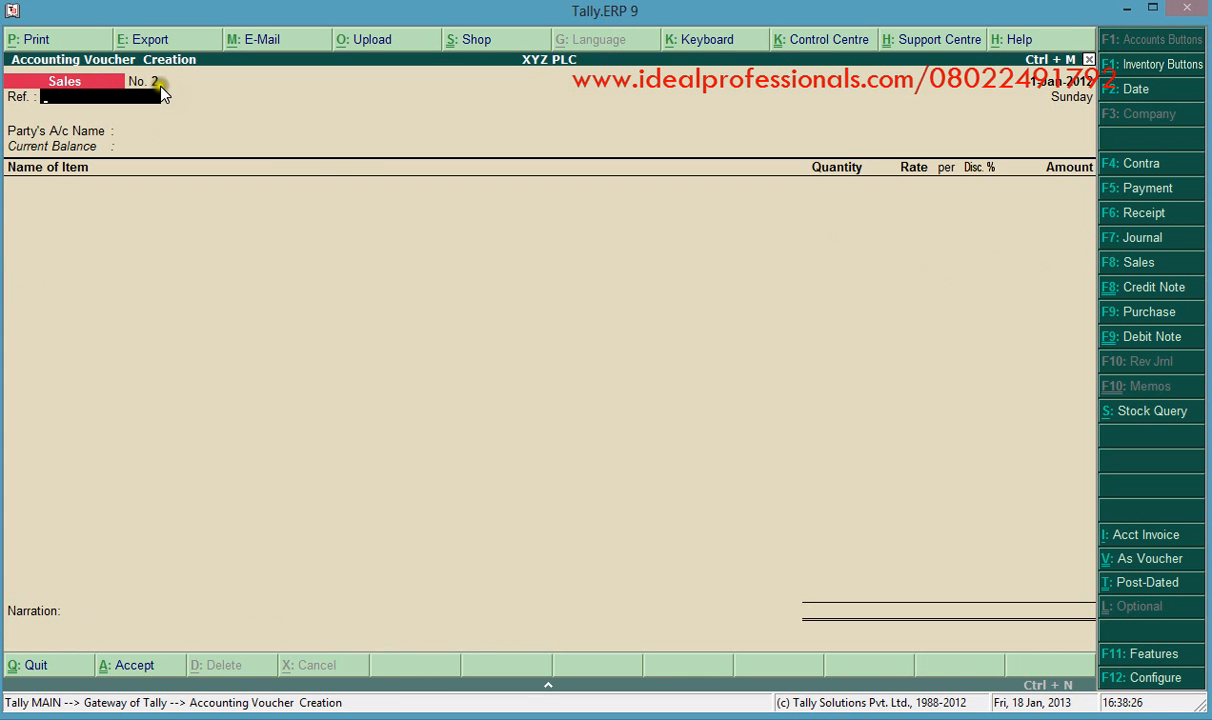
key(Escape)
key(Return)
click(603, 277)
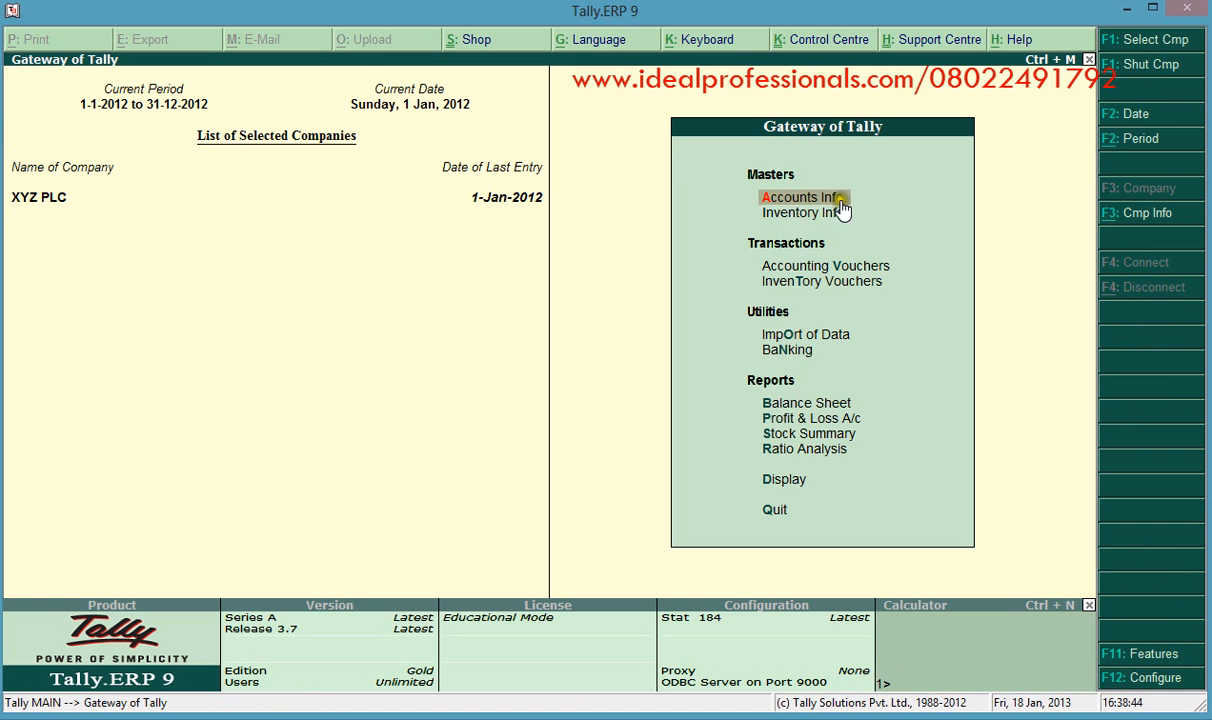
Try to create a single ledger named Training Income and close the ledger creation form
click(800, 197)
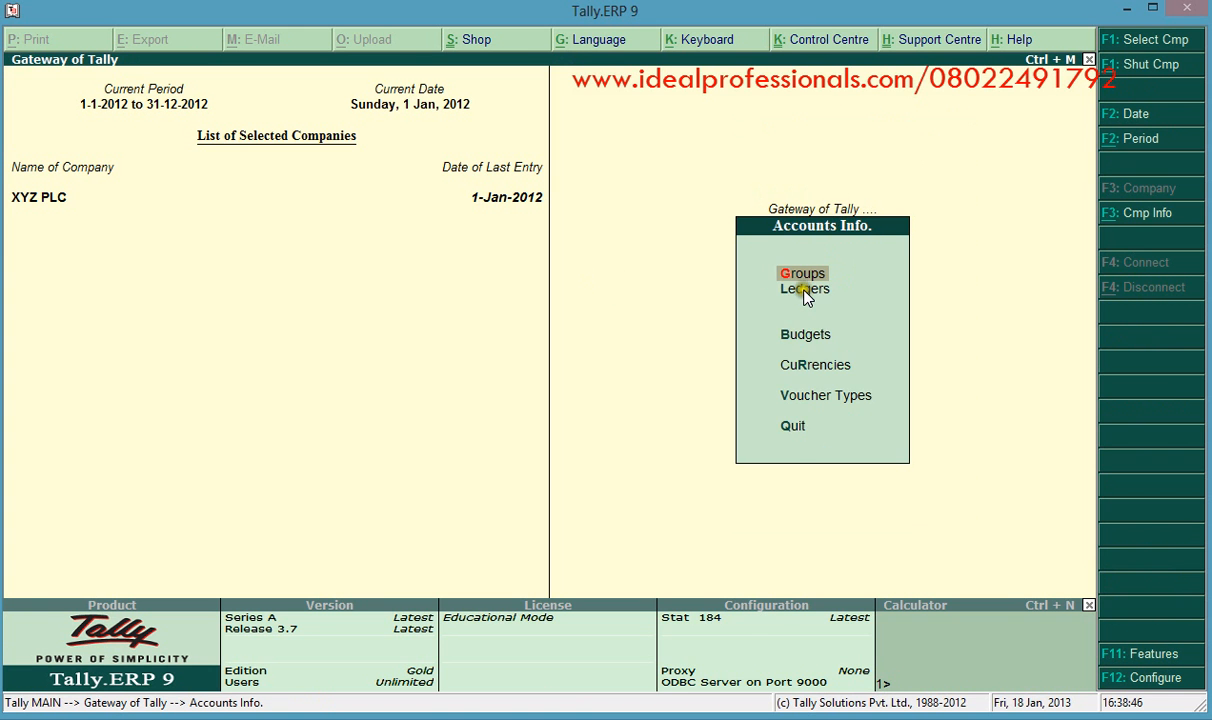
click(806, 290)
click(795, 290)
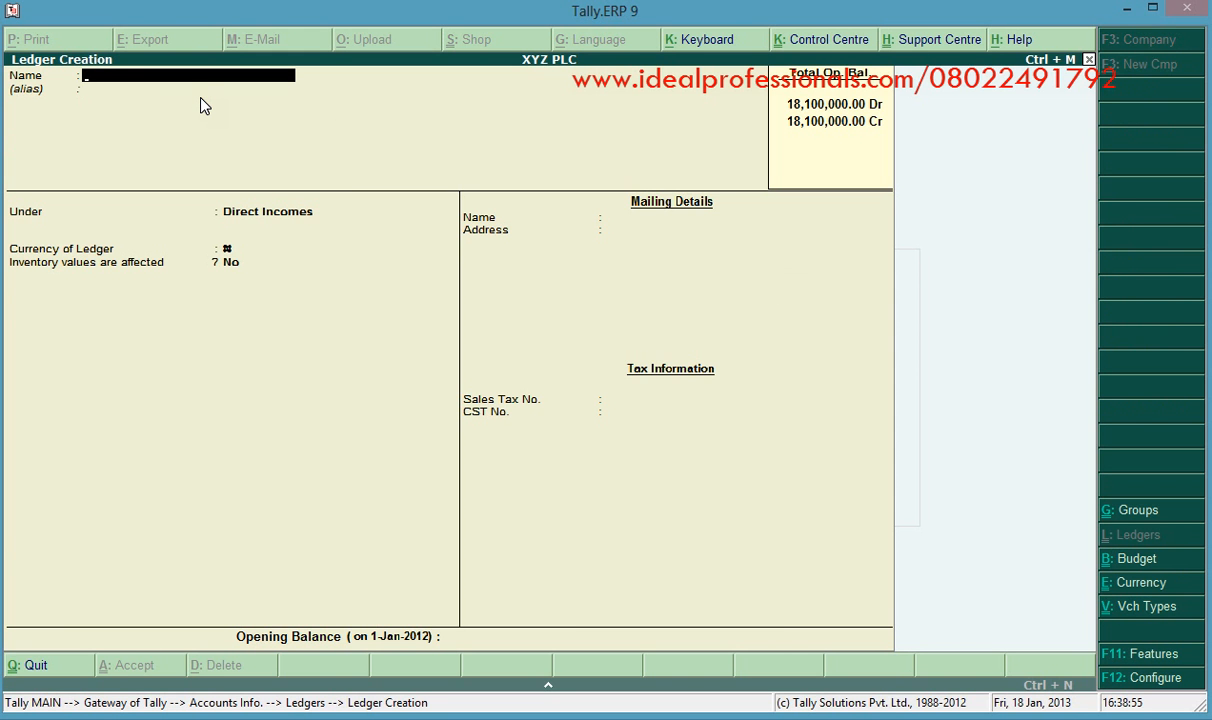
text(Training Income)
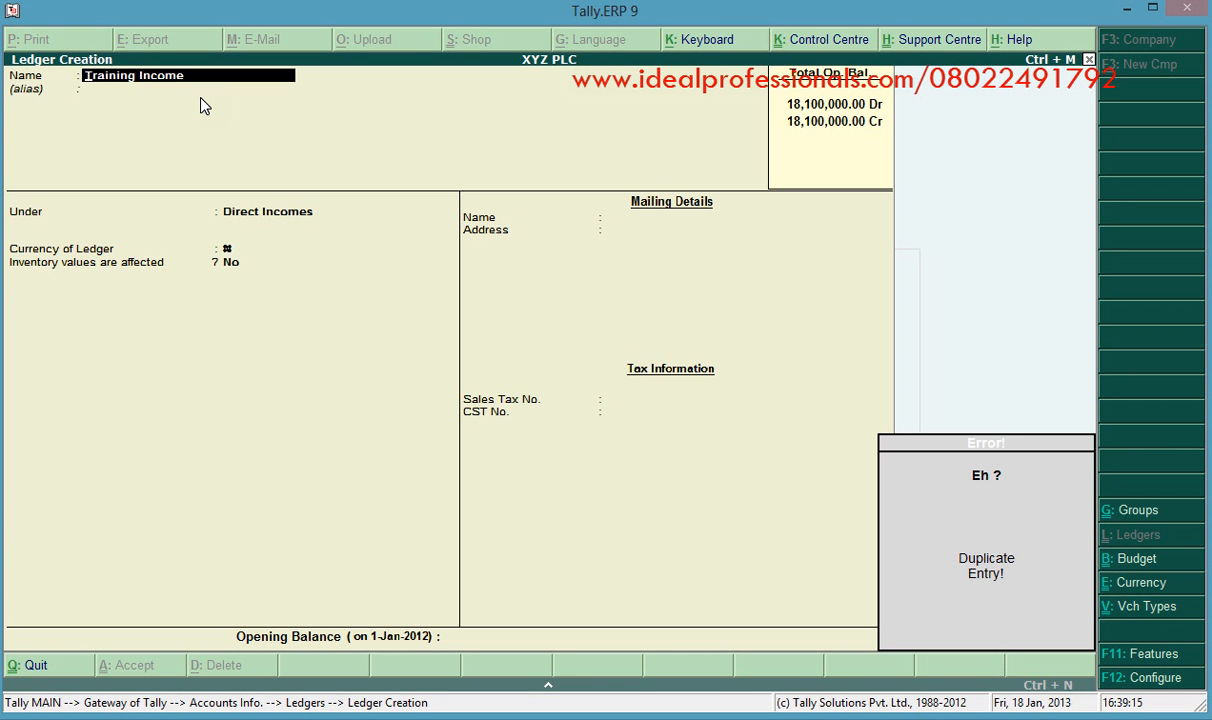
key(BackSpace)
key(Escape)
key(y)
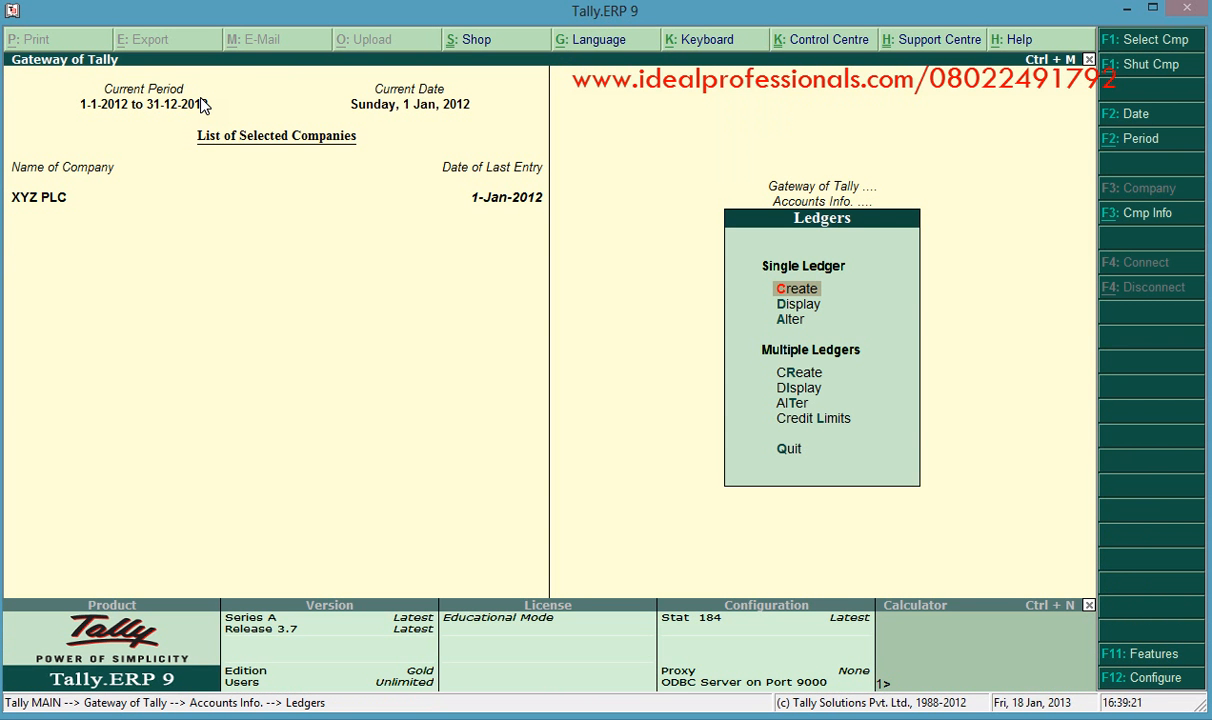
key(r)
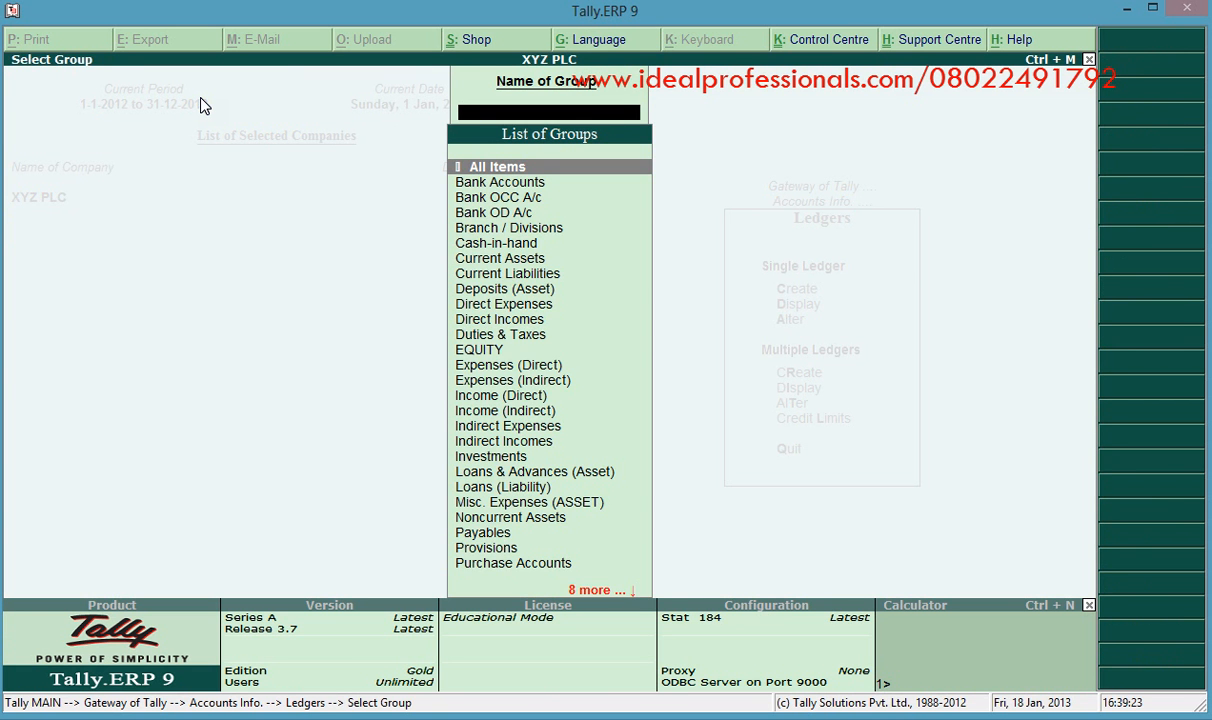
text(T)
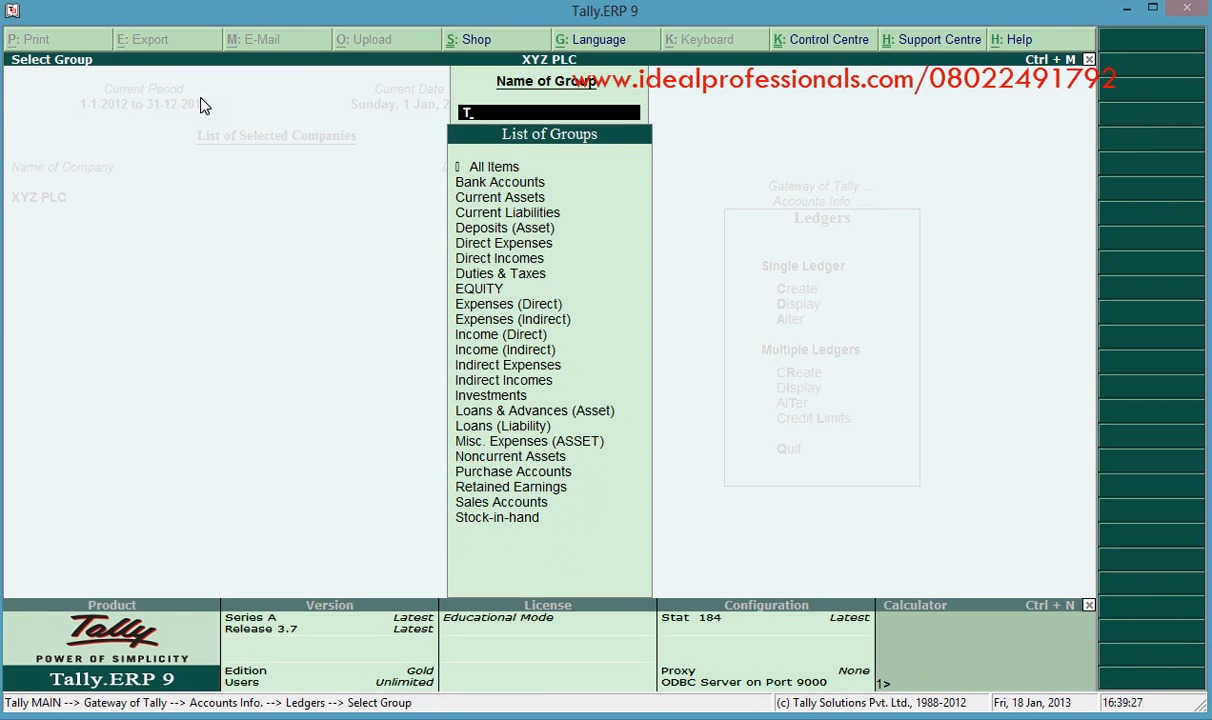
key(Return)
key(BackSpace)
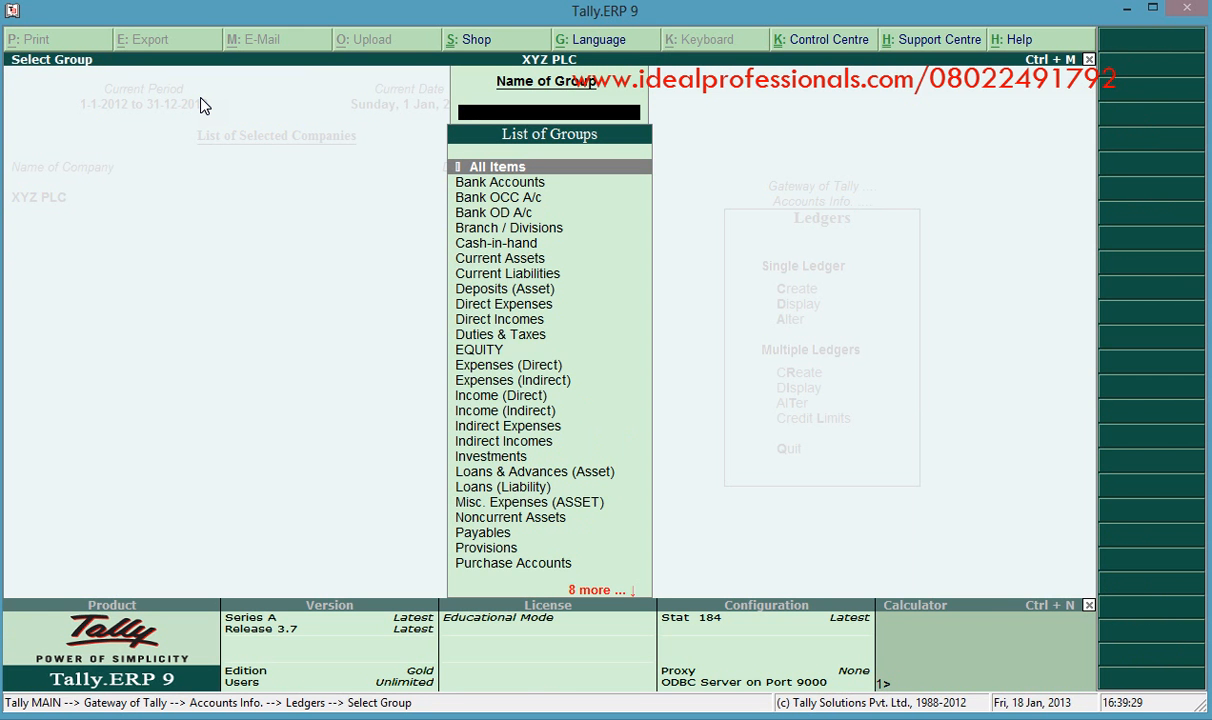
text(T)
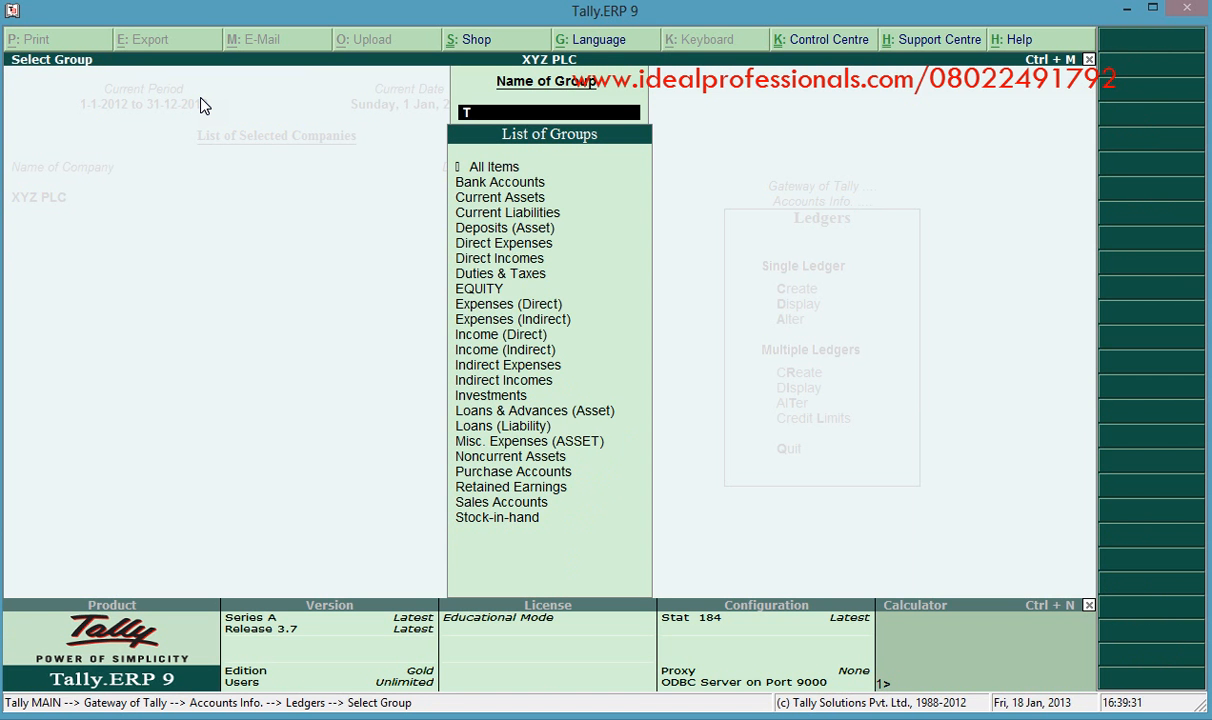
key(Down)
key(Down)
key(Down)
key(Down)
key(Down)
key(Down)
key(Down)
key(Down)
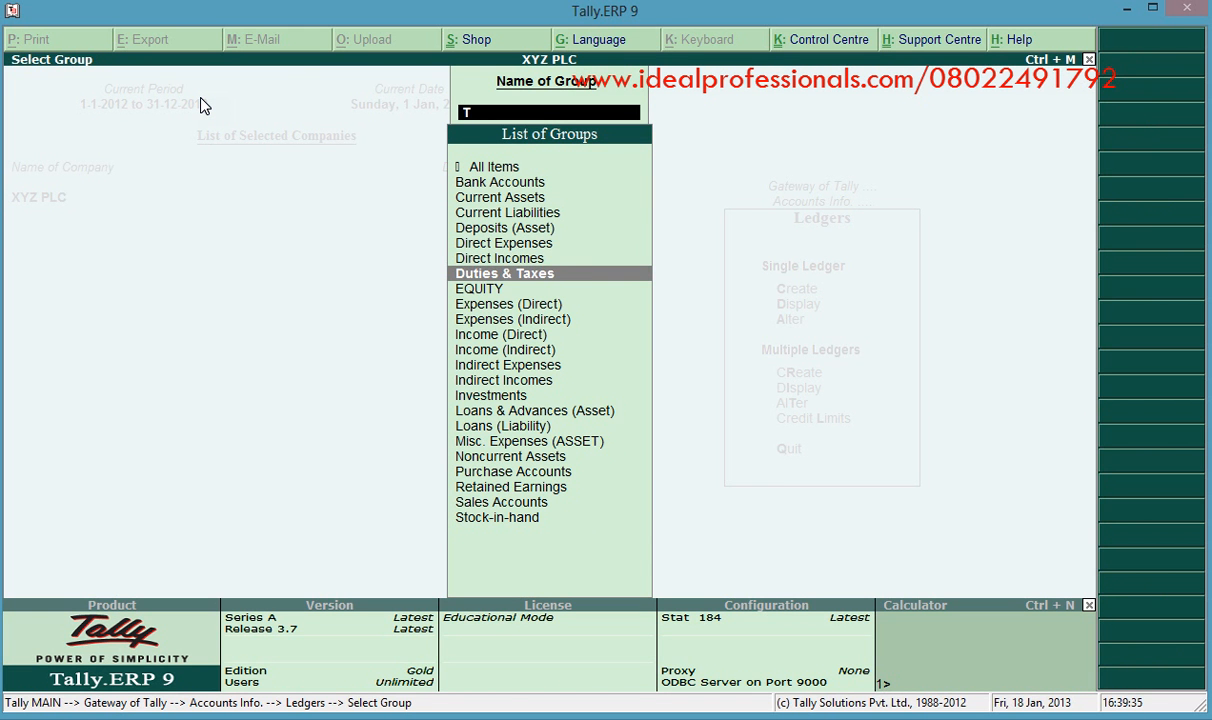
key(Return)
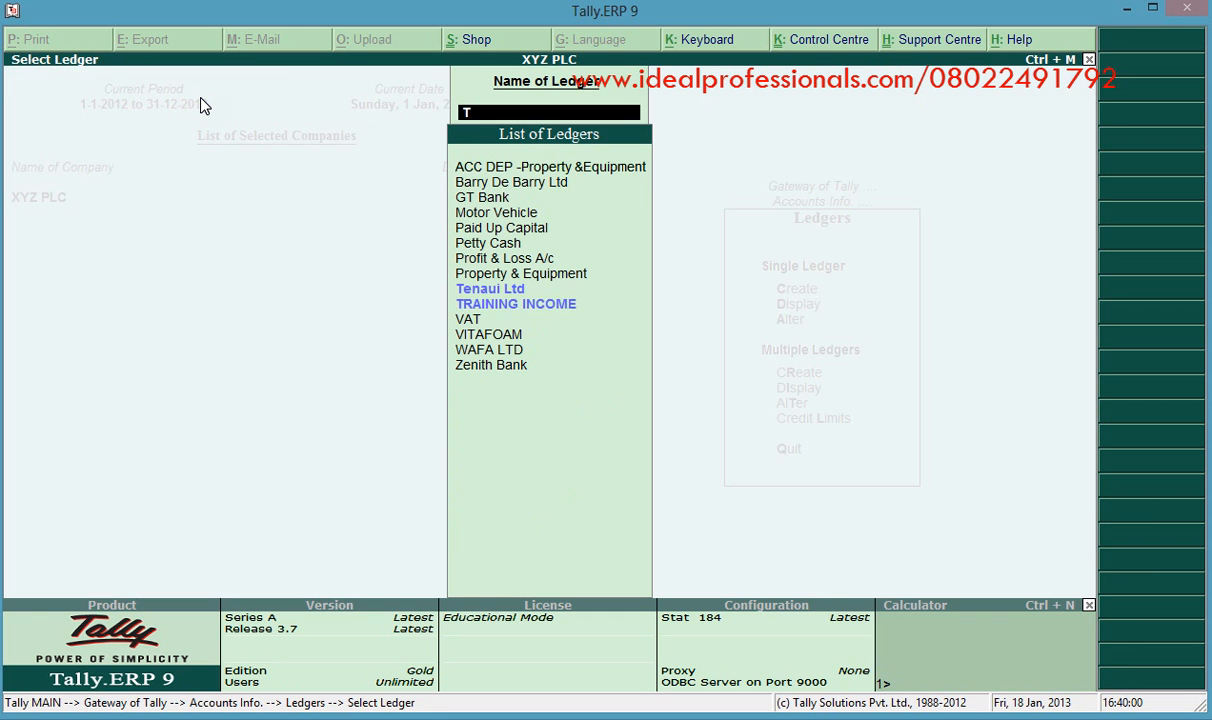
Open the TRAINING INCOME ledger for alteration to examine its parent group and inventory setting, and close it
key(Down)
key(Return)
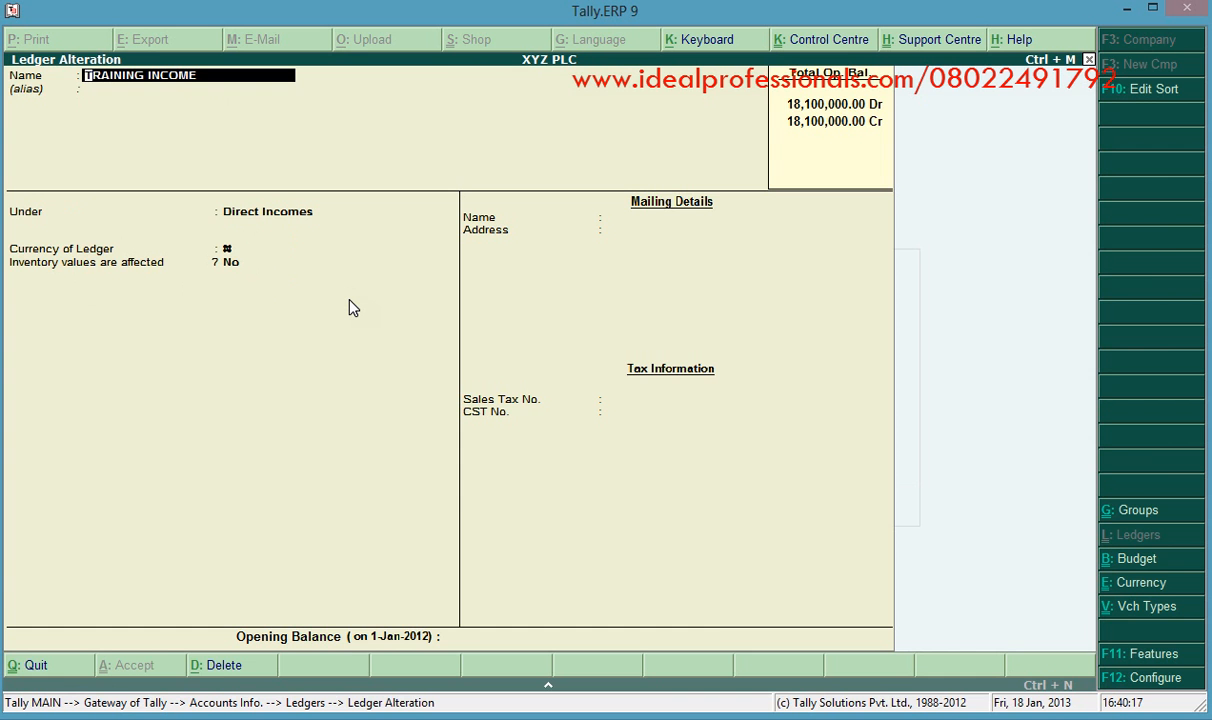
key(Escape)
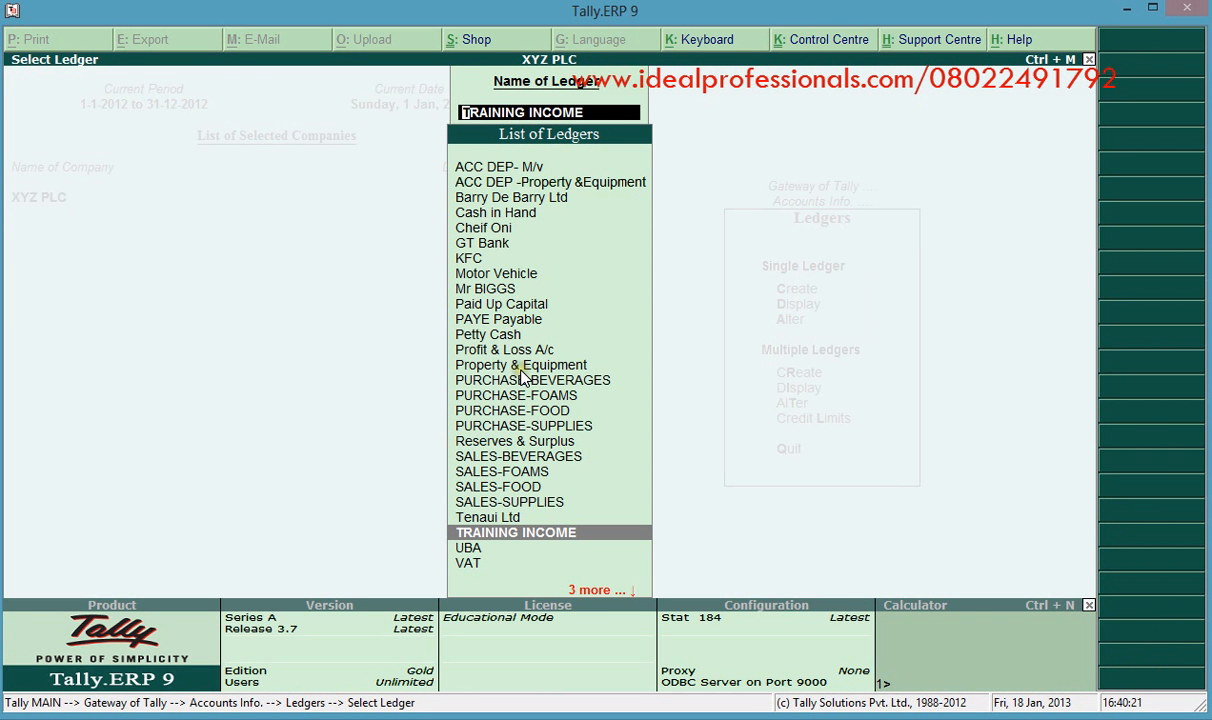
Search the ledger list for names containing R, and close the ledger selection
key(Delete)
key(Delete)
key(Delete)
key(Delete)
key(Delete)
key(Delete)
key(Delete)
key(Delete)
key(Delete)
key(Delete)
key(Delete)
key(Delete)
key(Delete)
key(Delete)
key(Delete)
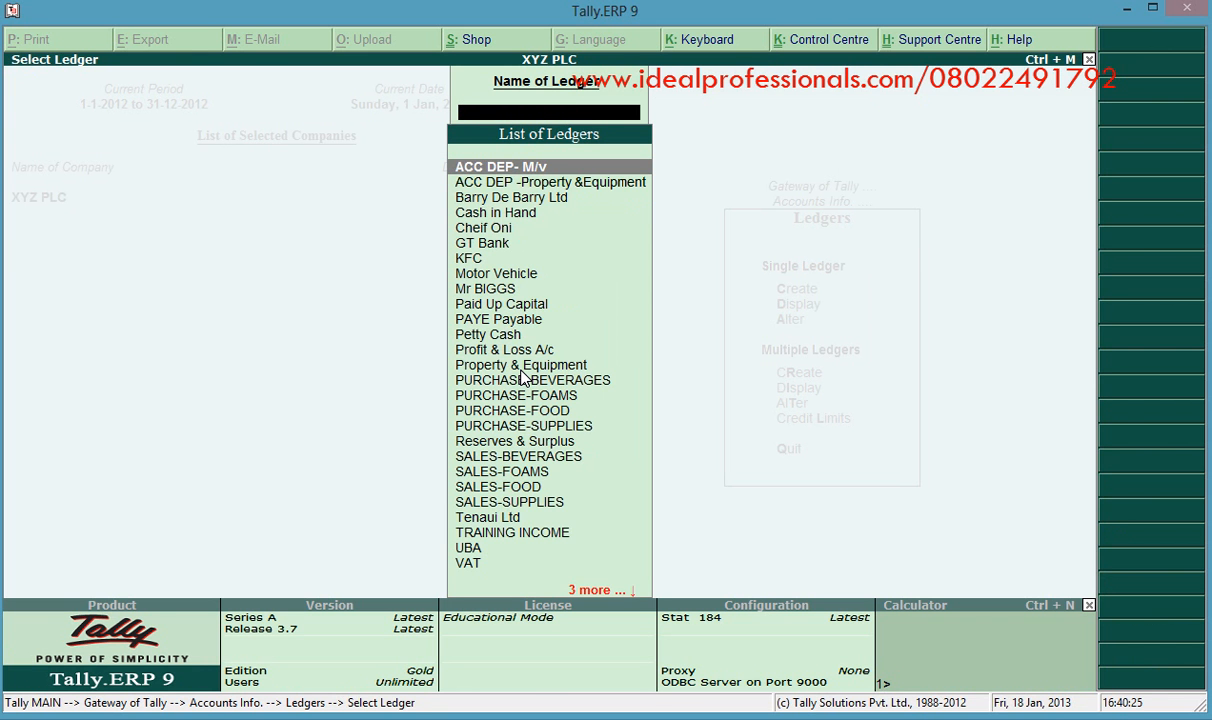
text(R)
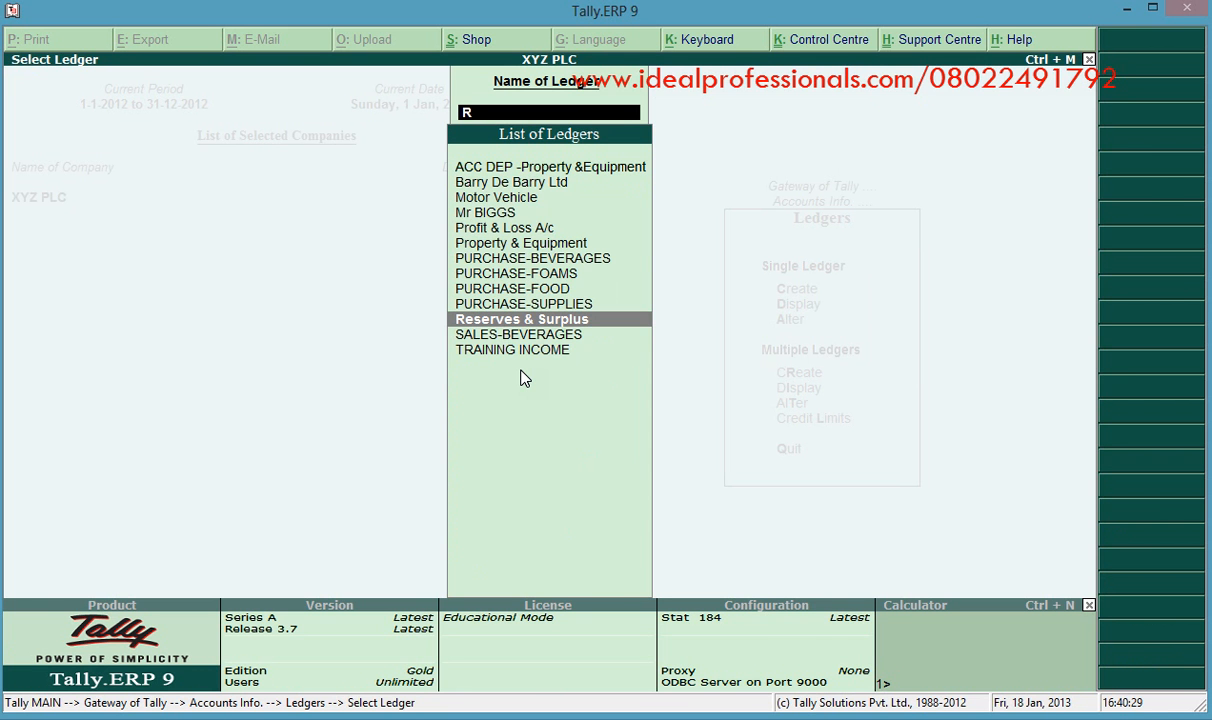
key(BackSpace)
key(Escape)
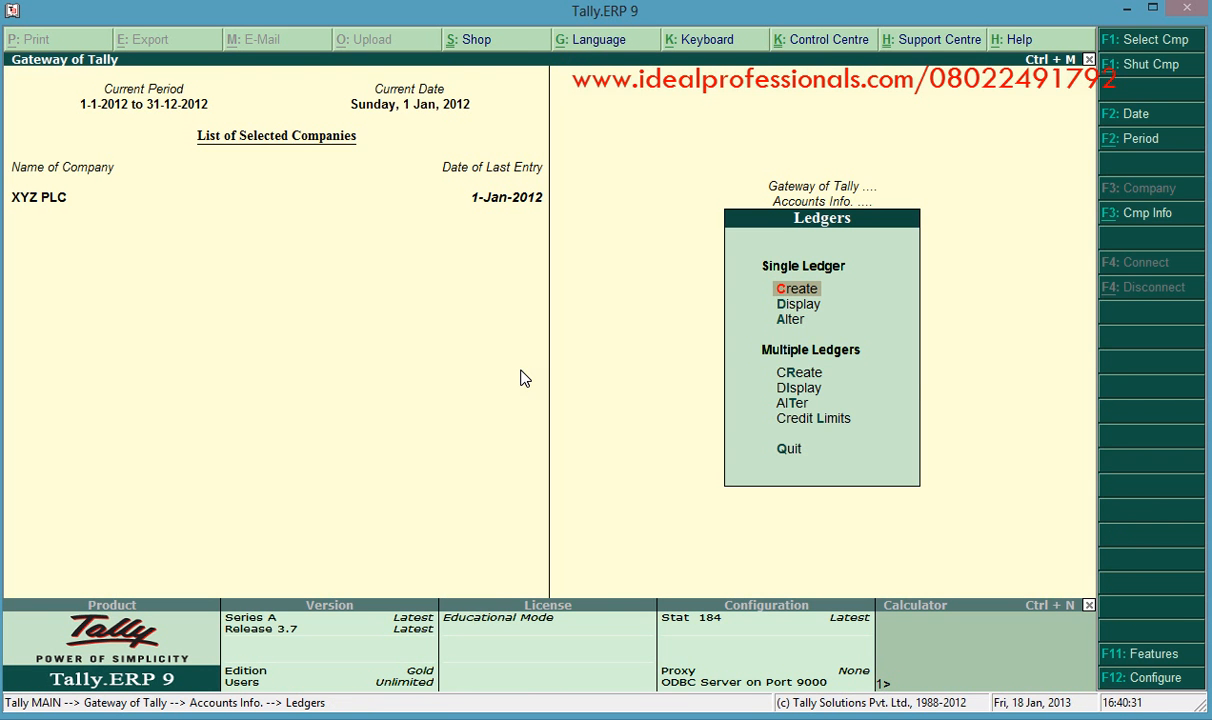
Create a Rental Income ledger under Direct Incomes with inventory values not affected, and return to the Gateway of Tally
key(Return)
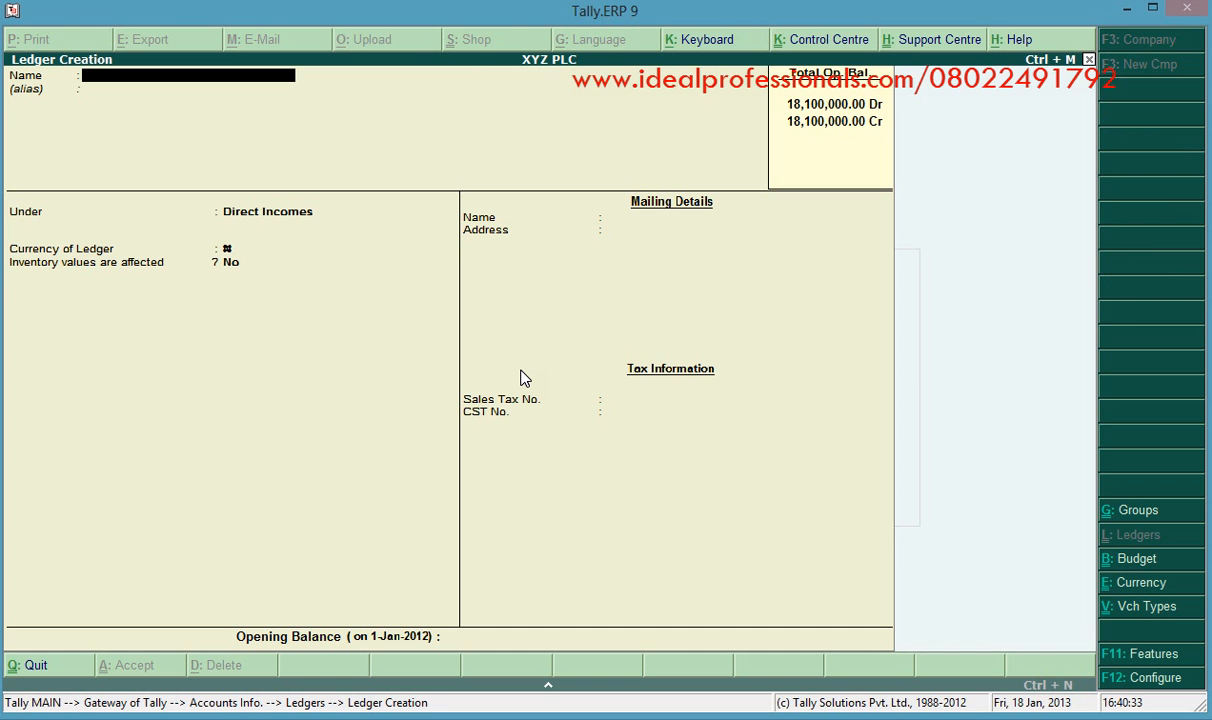
text(Rental Income)
key(Return)
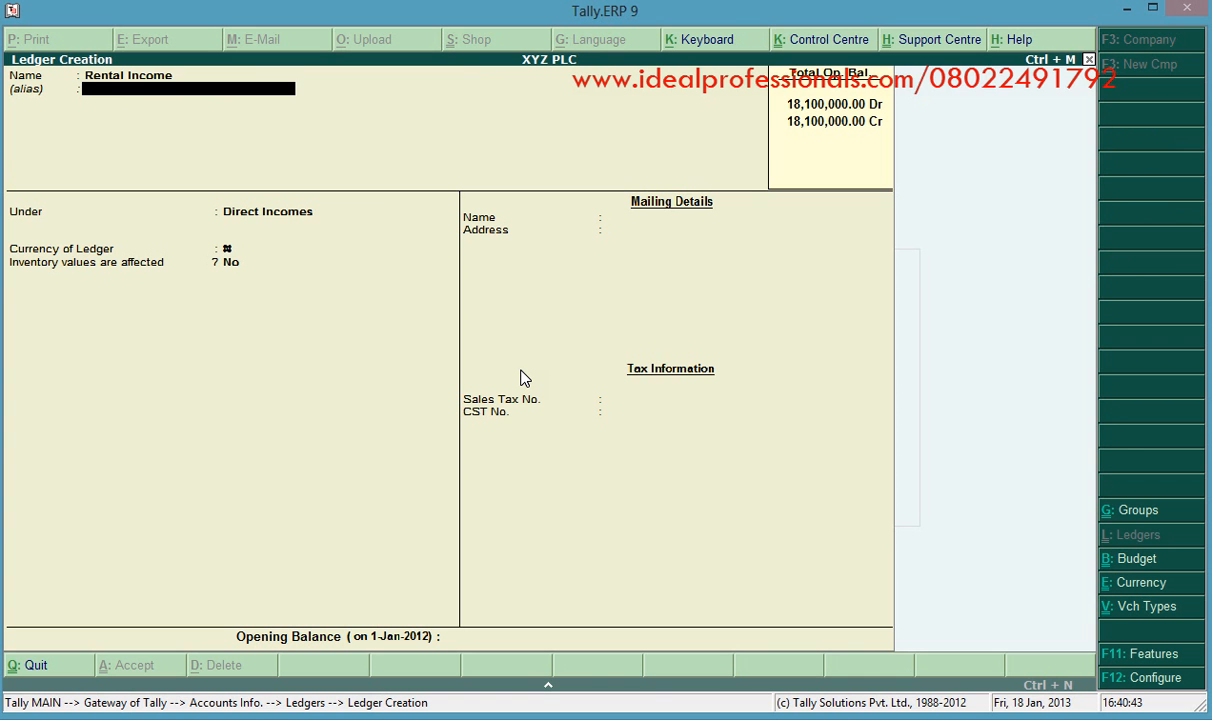
key(Return)
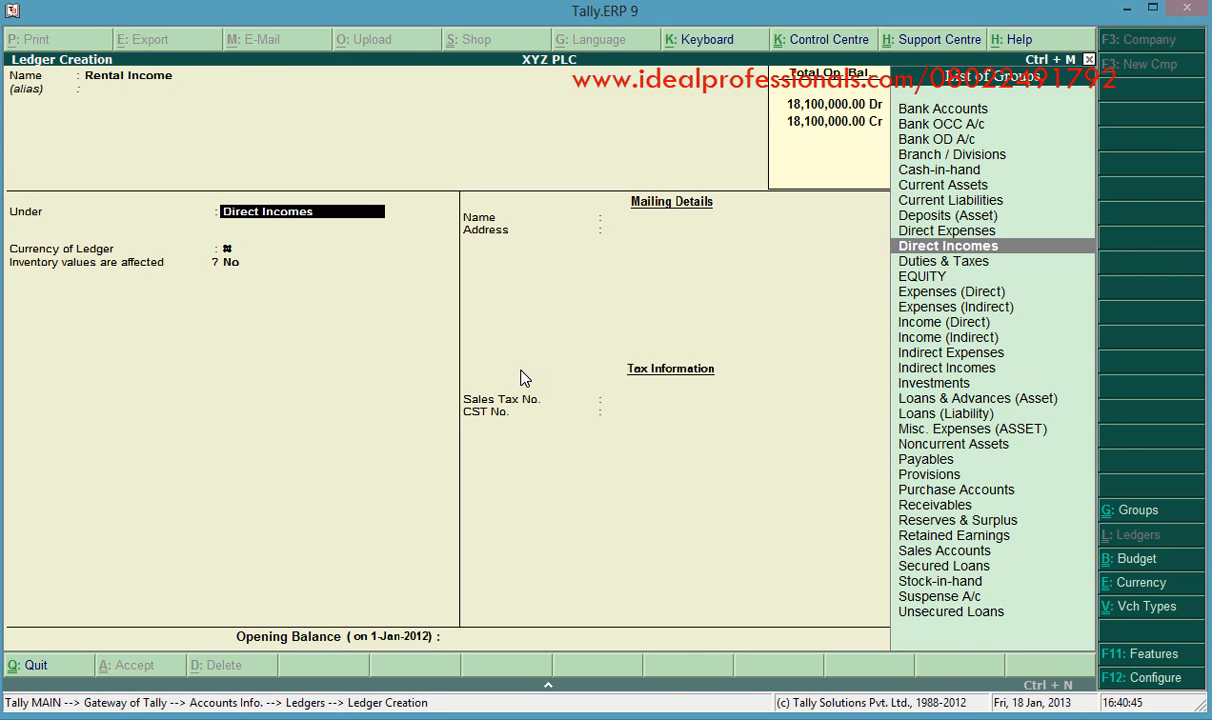
key(Return)
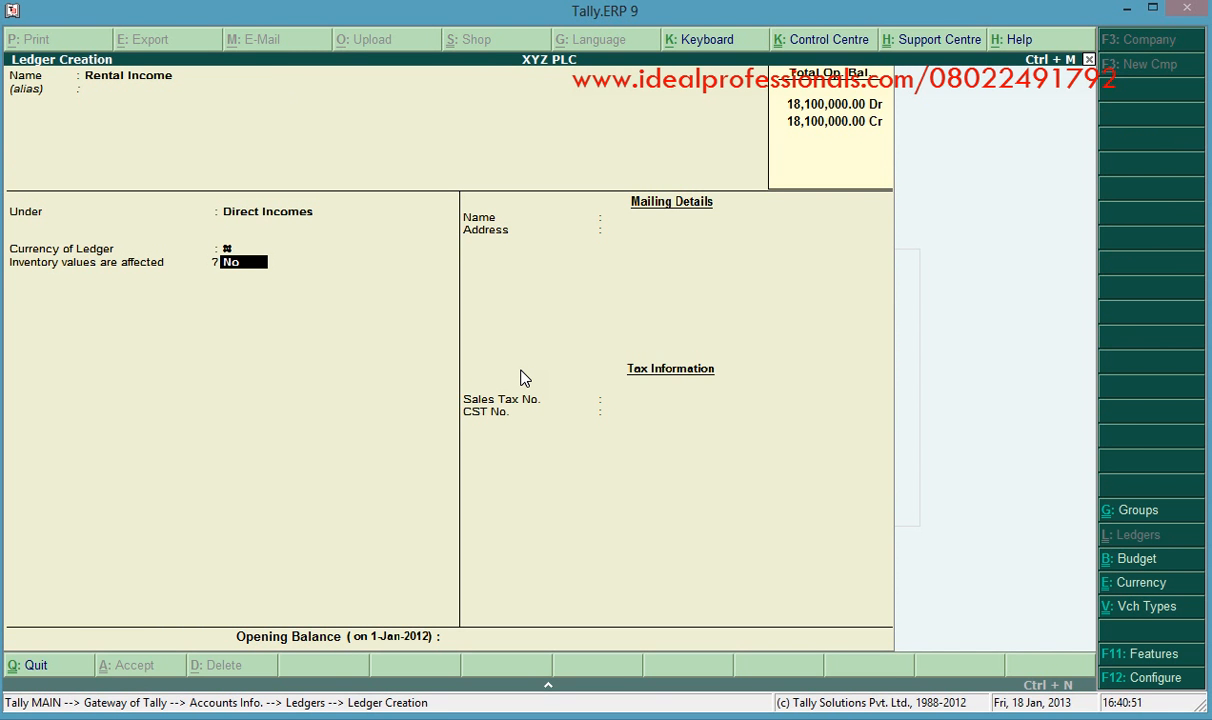
key(ctrl+a)
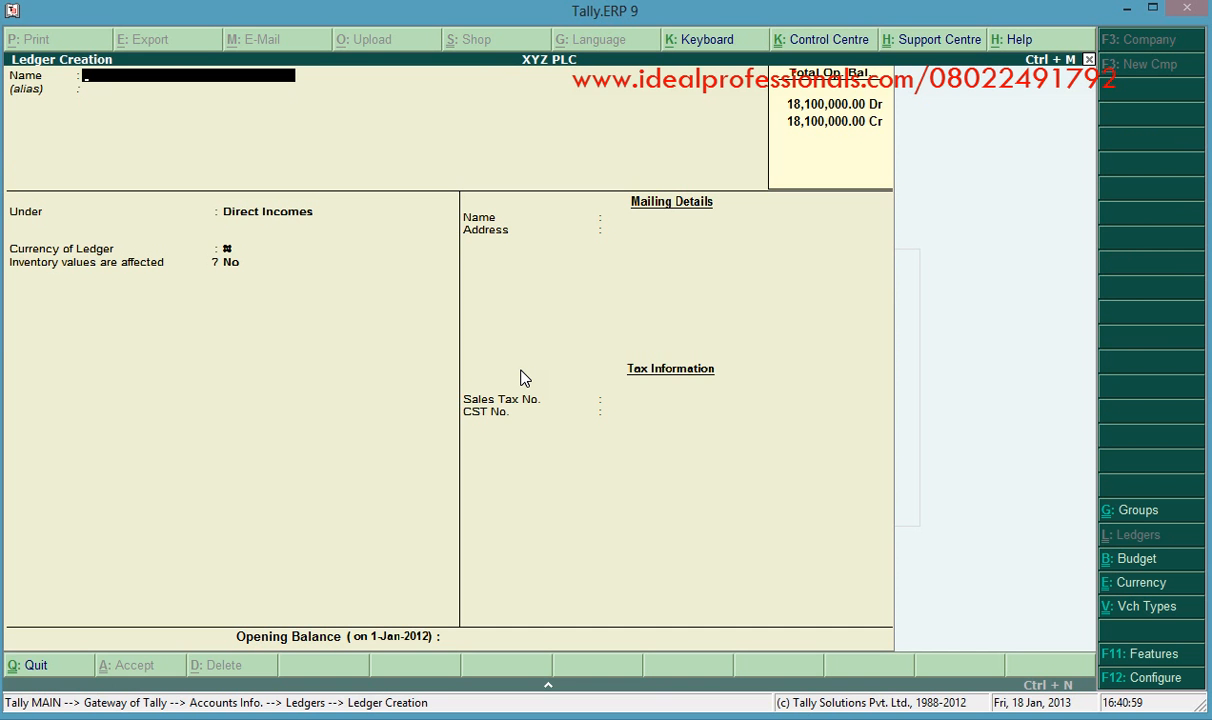
key(Escape)
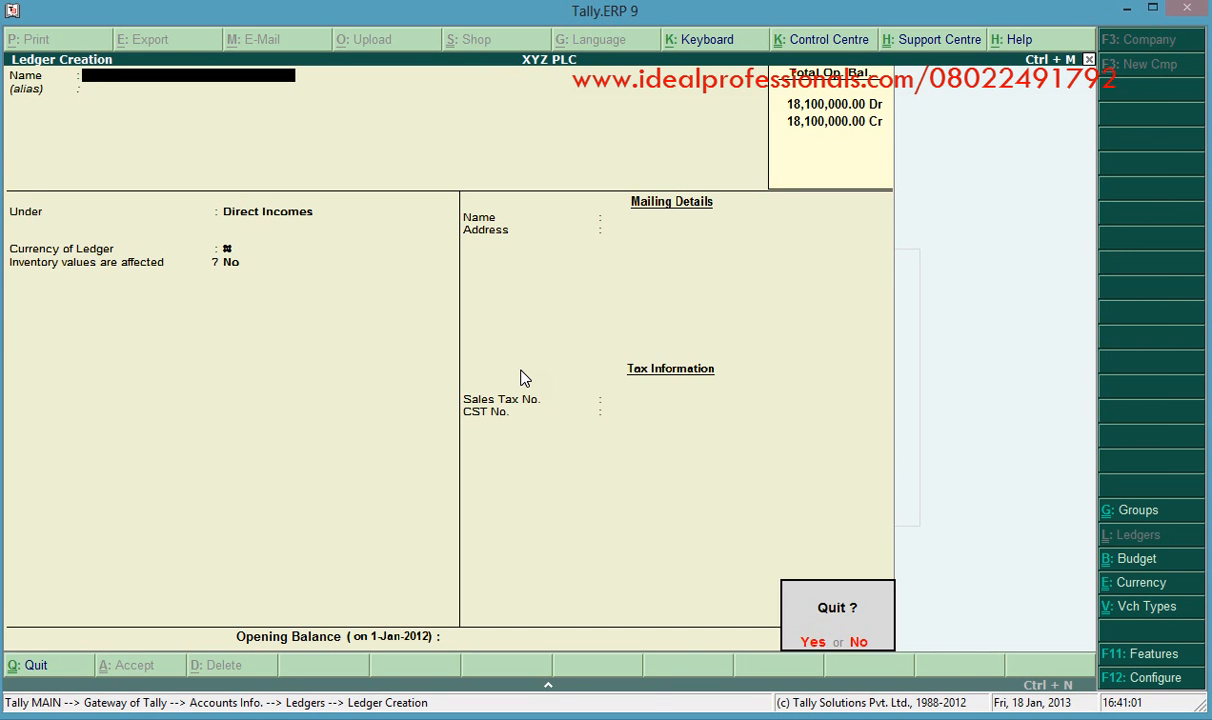
key(Return)
key(Escape)
key(Escape)
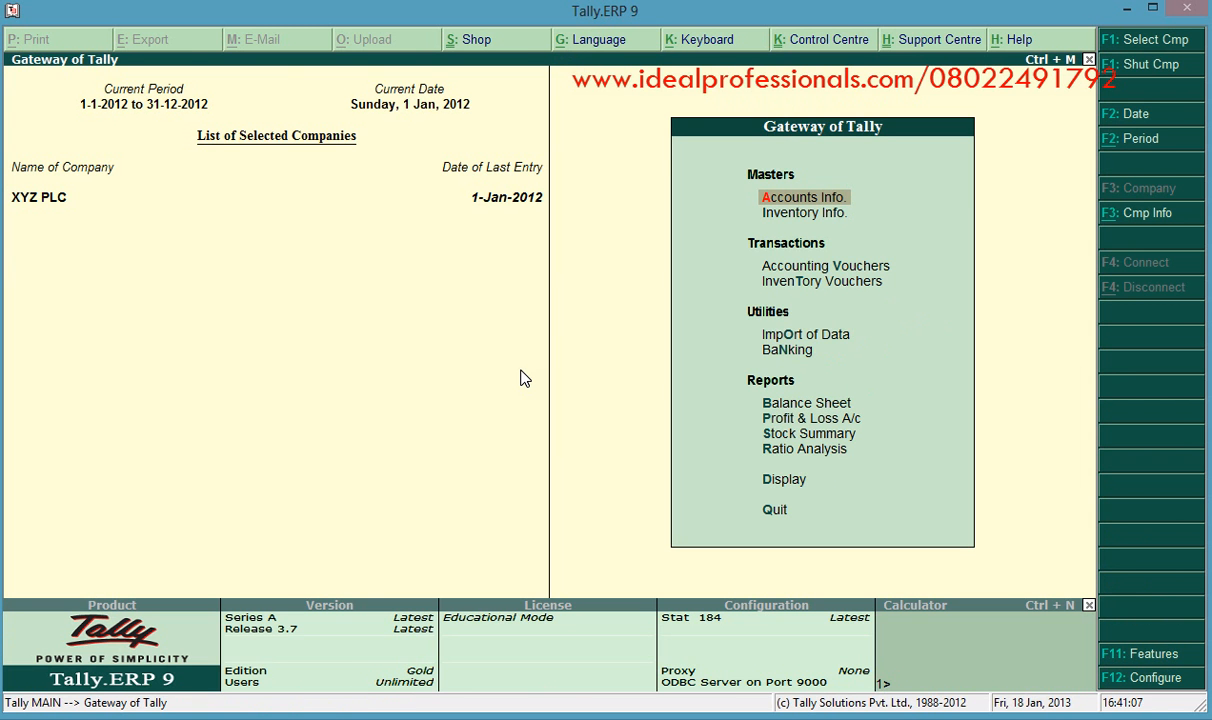
Open a new sales voucher and check in its invoice configuration whether income accounts are allowed in sales vouchers
key(v)
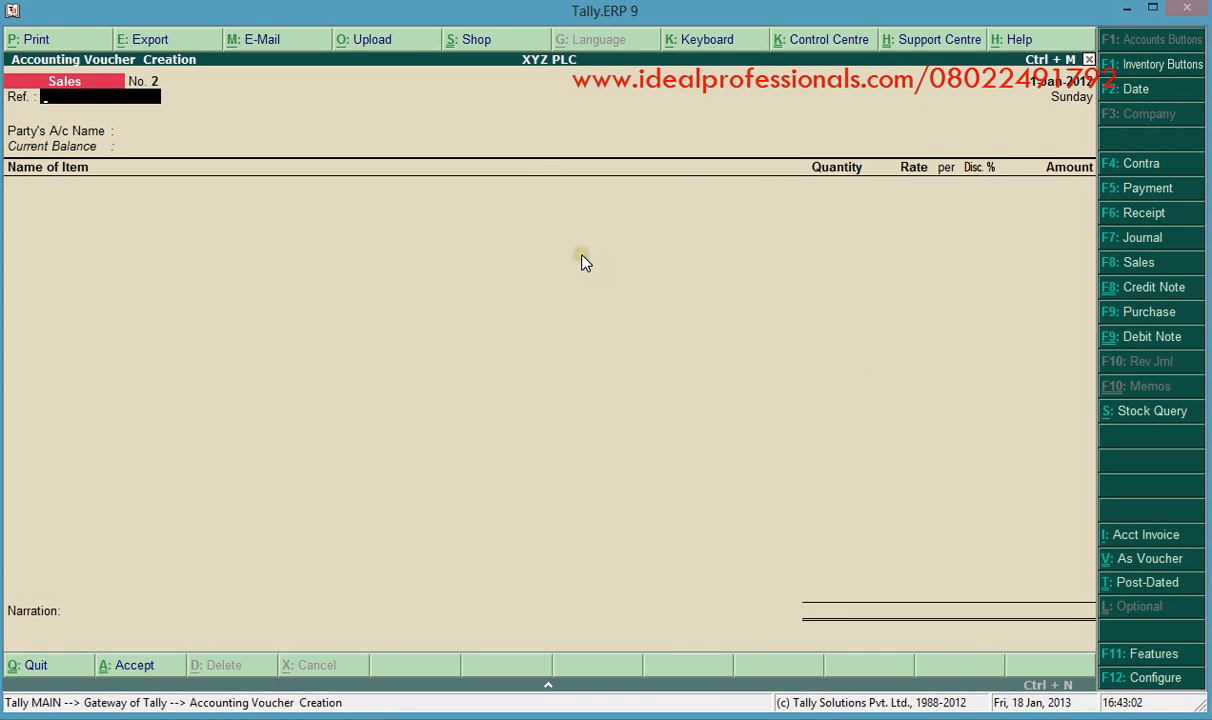
click(386, 247)
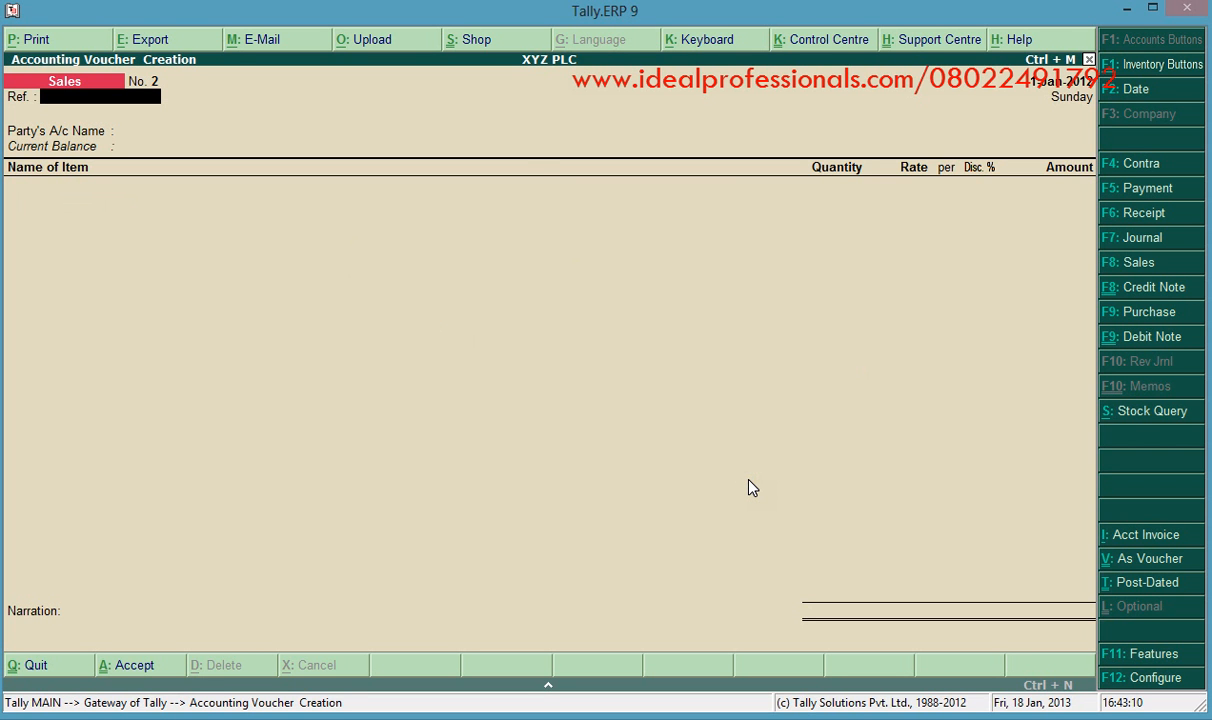
click(752, 487)
click(1140, 678)
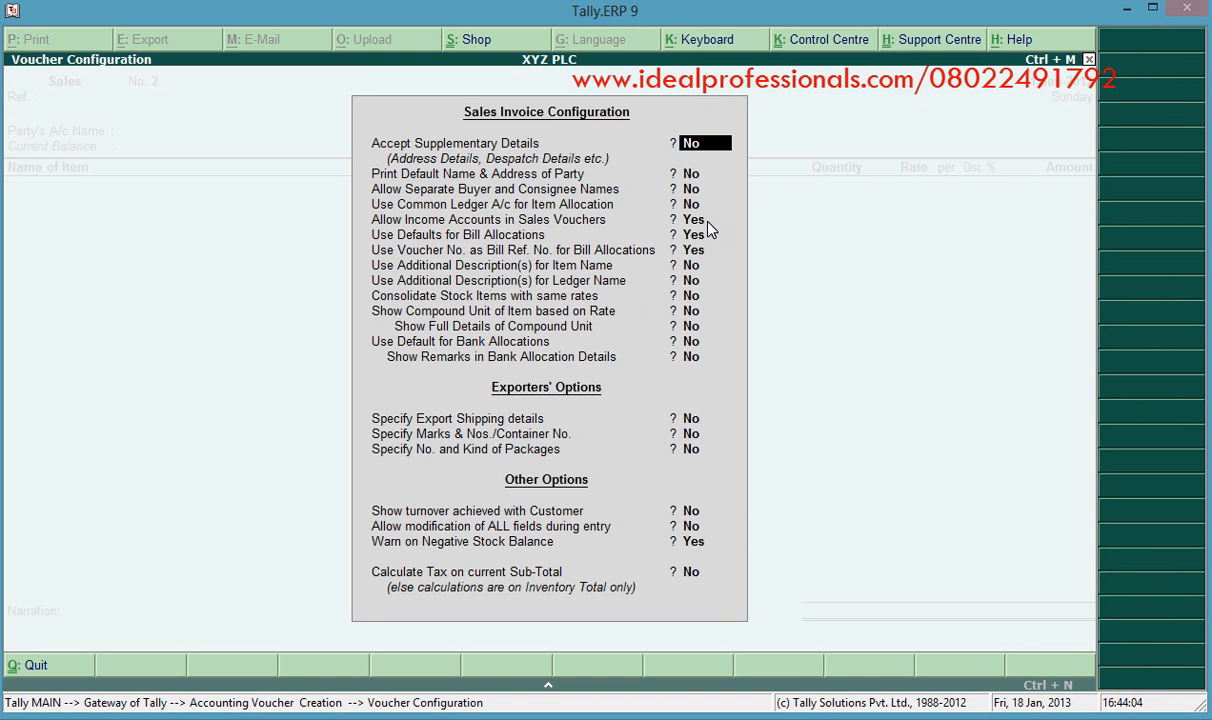
key(ctrl+a)
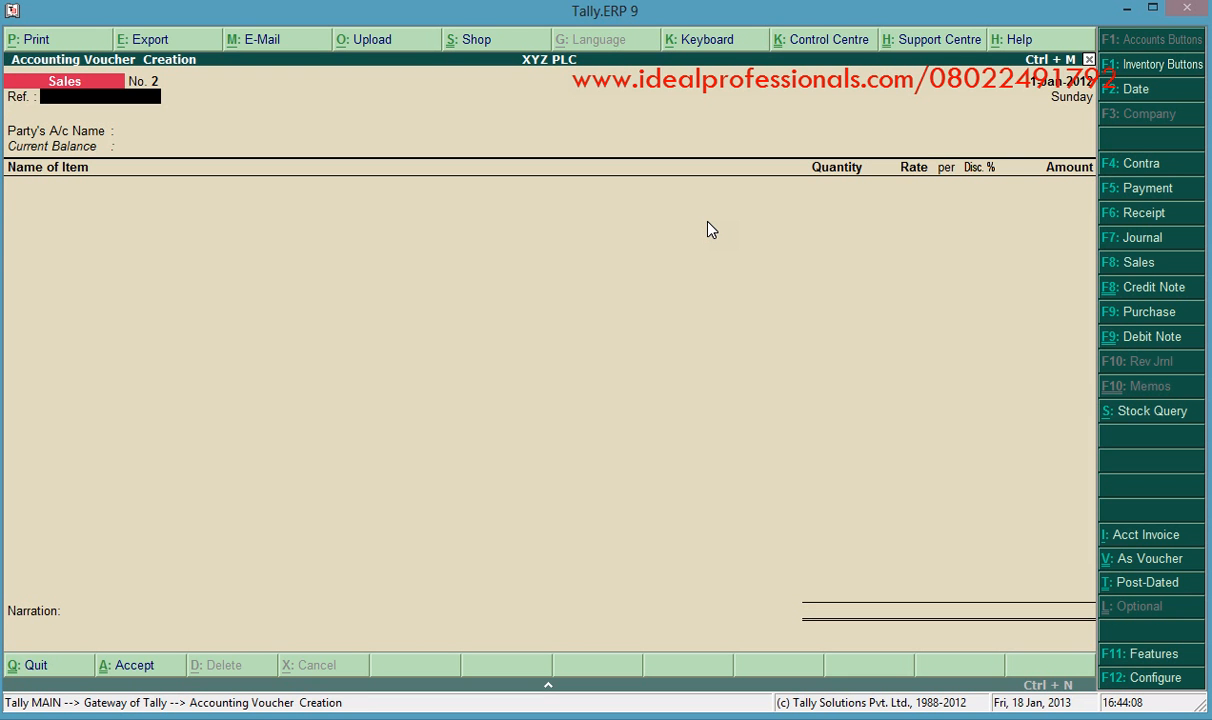
Set the sales voucher's reference to A2 and select the customer listed directly after Cash in Hand as the party
text(A2)
key(Return)
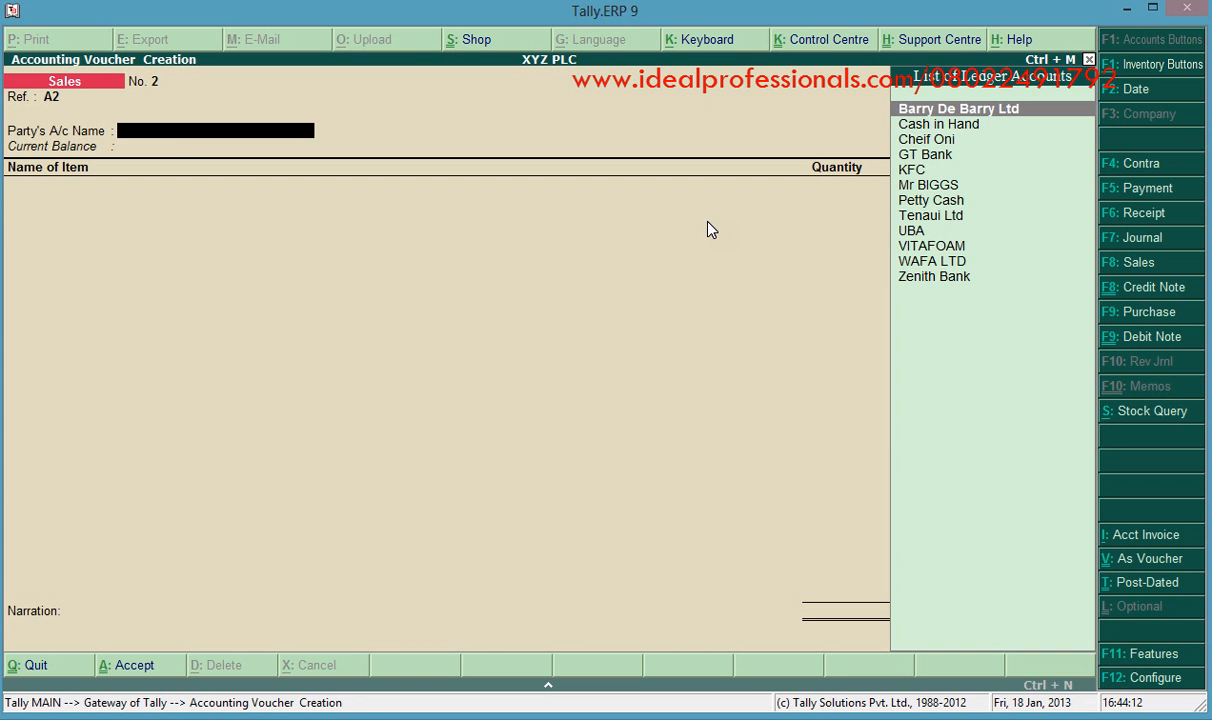
key(Down)
key(Down)
key(Return)
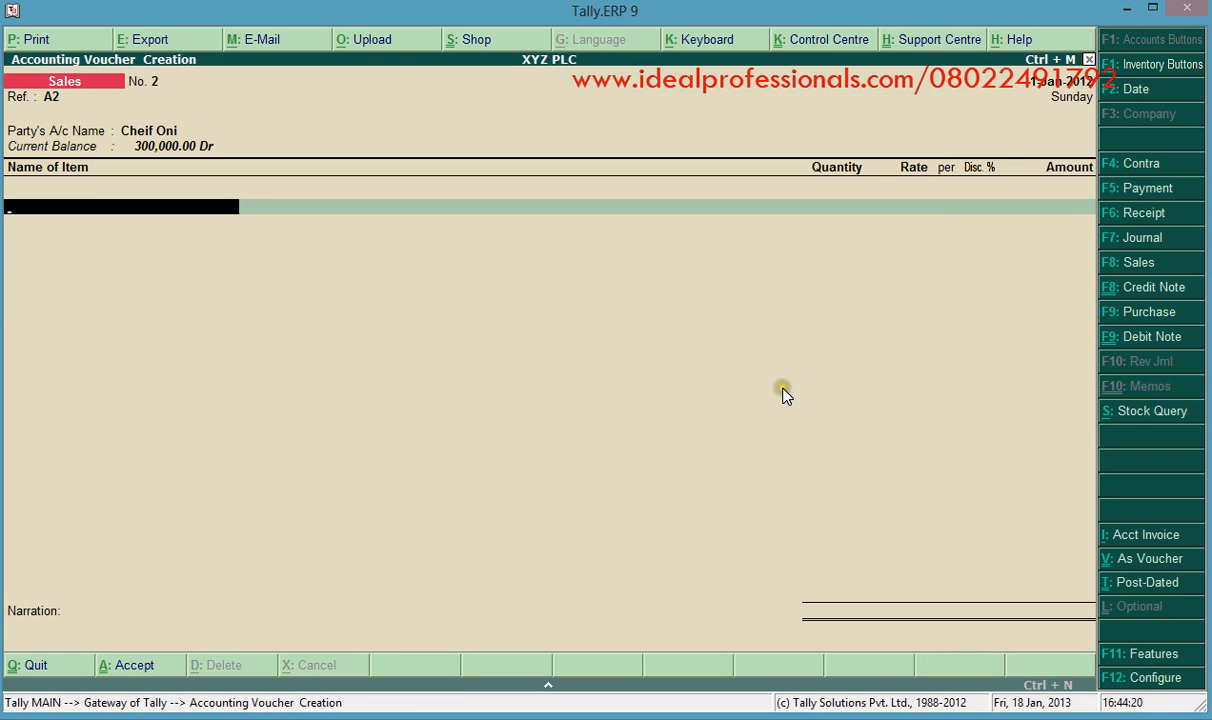
Switch the sales entry from item invoice to accounting invoice and on to voucher mode, and proceed to the party's debit line
click(1154, 540)
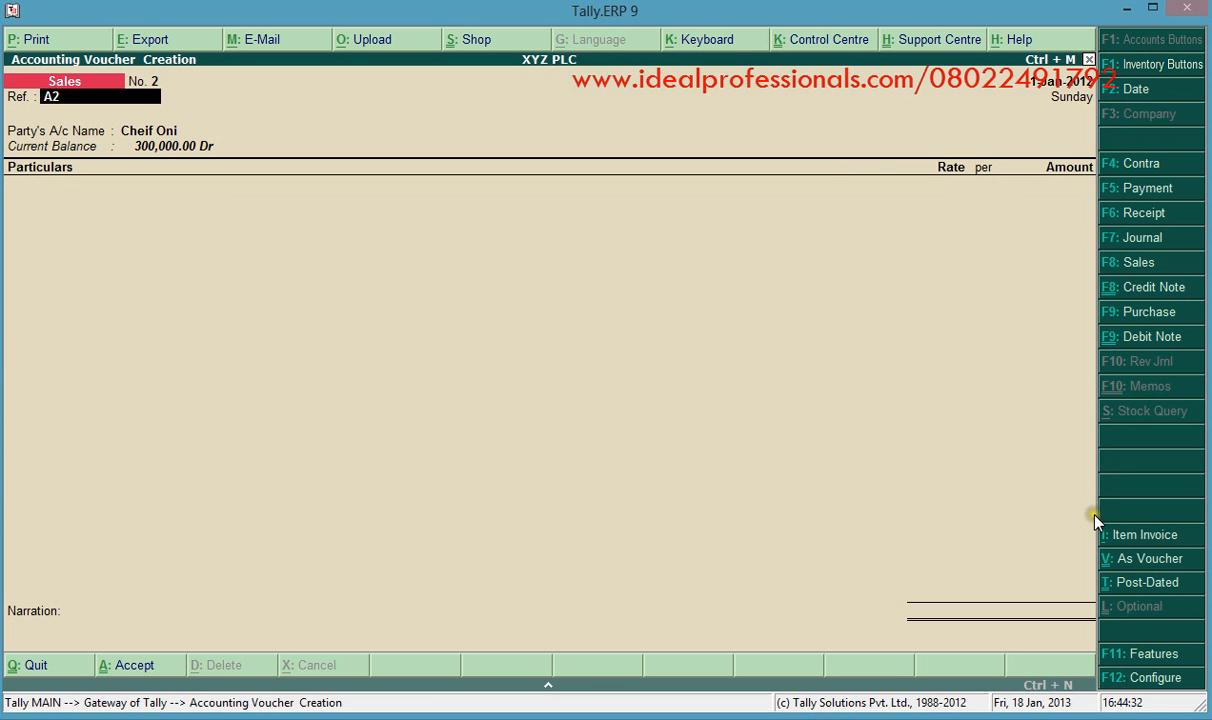
click(1145, 559)
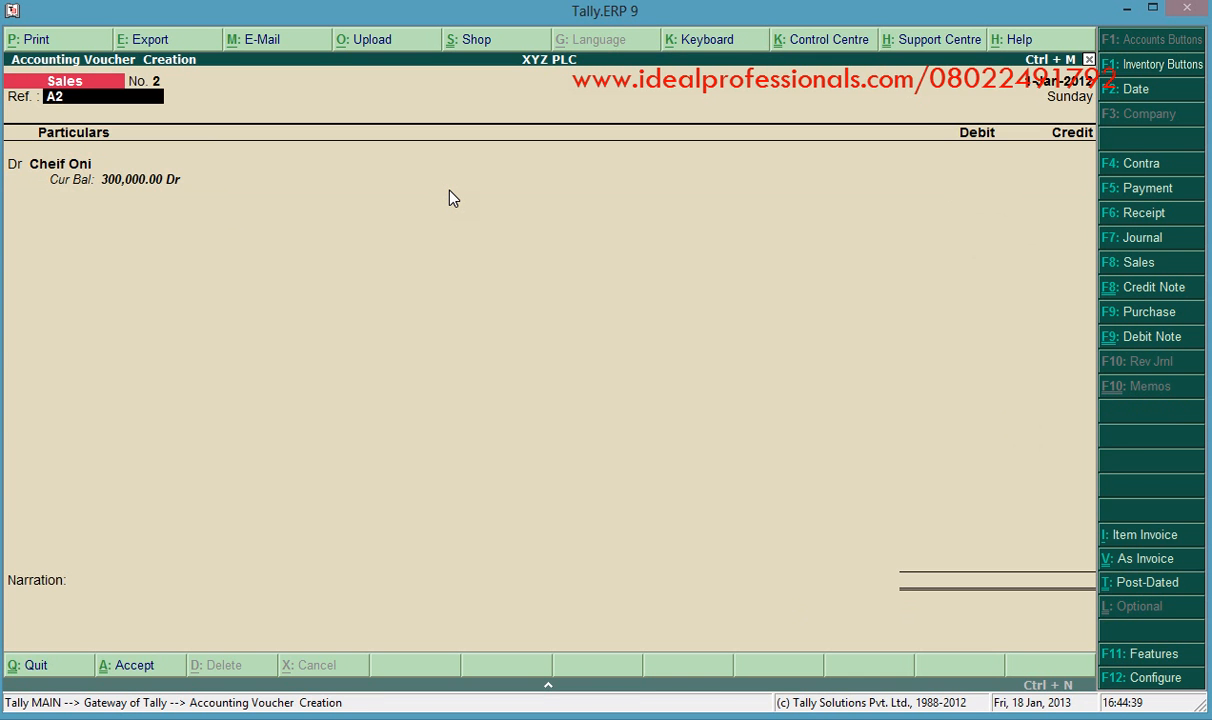
key(Return)
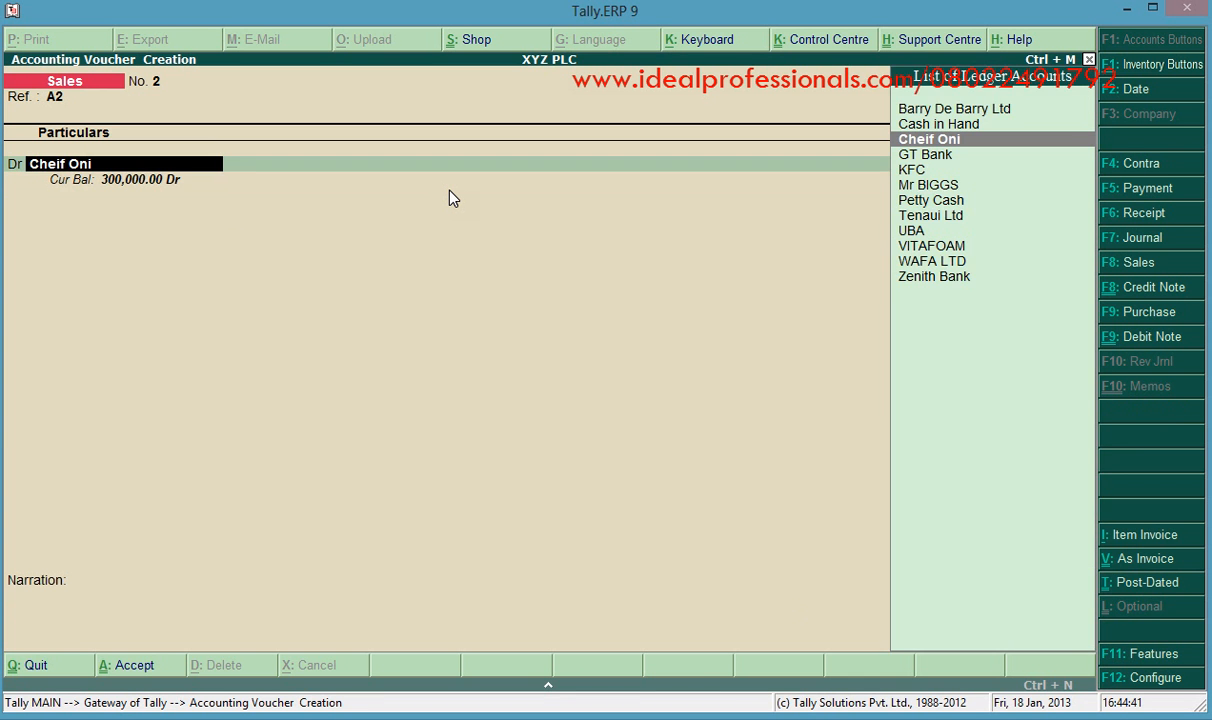
Confirm the customer as the debit account of sales voucher A2 and debit it with 100,000
key(Return)
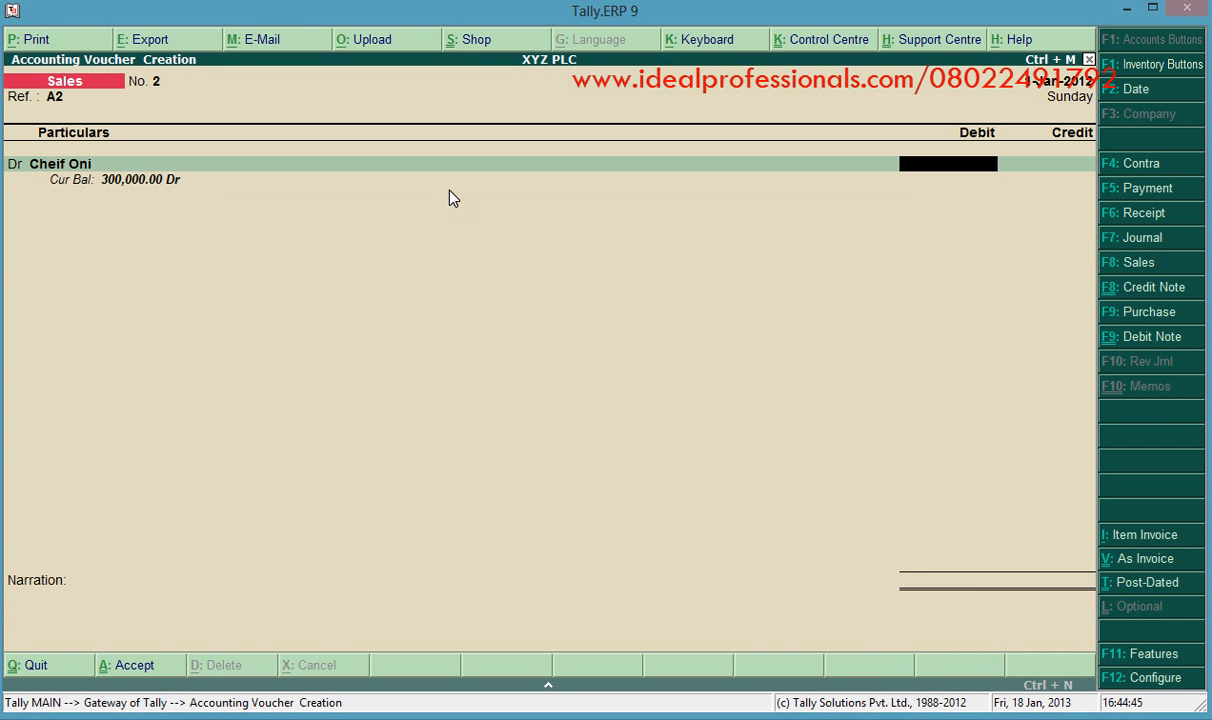
text(1)
text(00,)
text(00)
text(000)
key(Return)
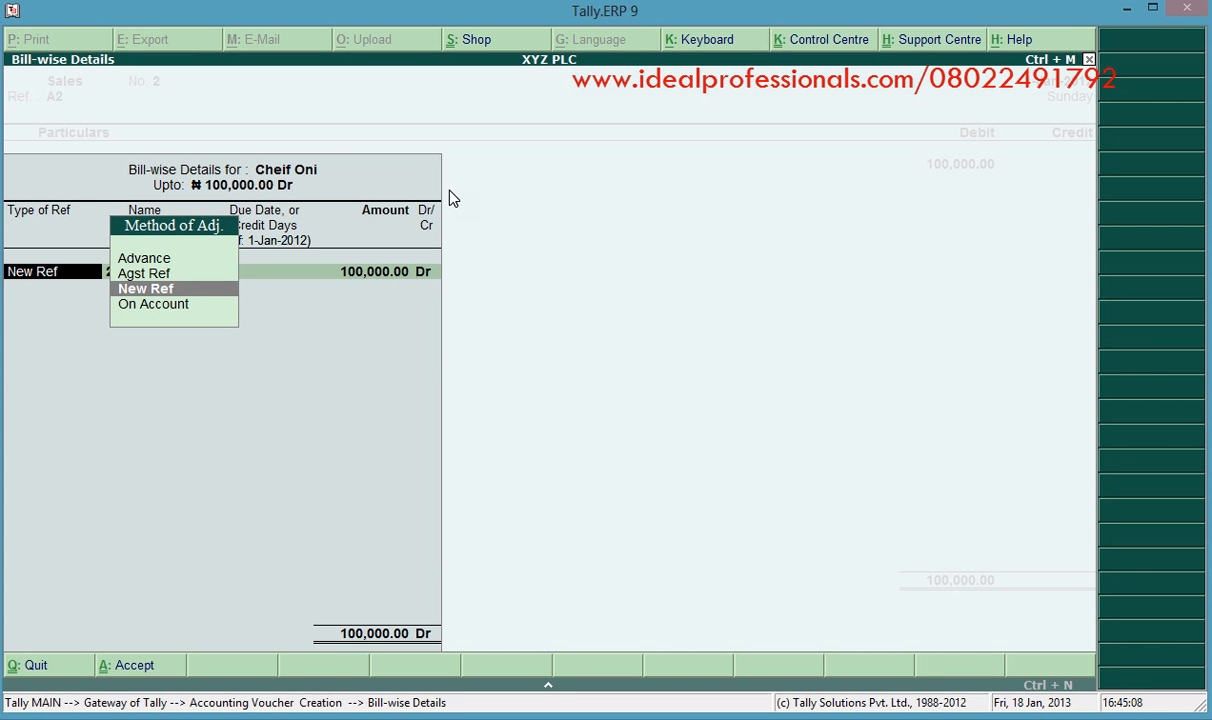
Allocate the customer's 100,000 debit to a new bill reference named A2
key(Return)
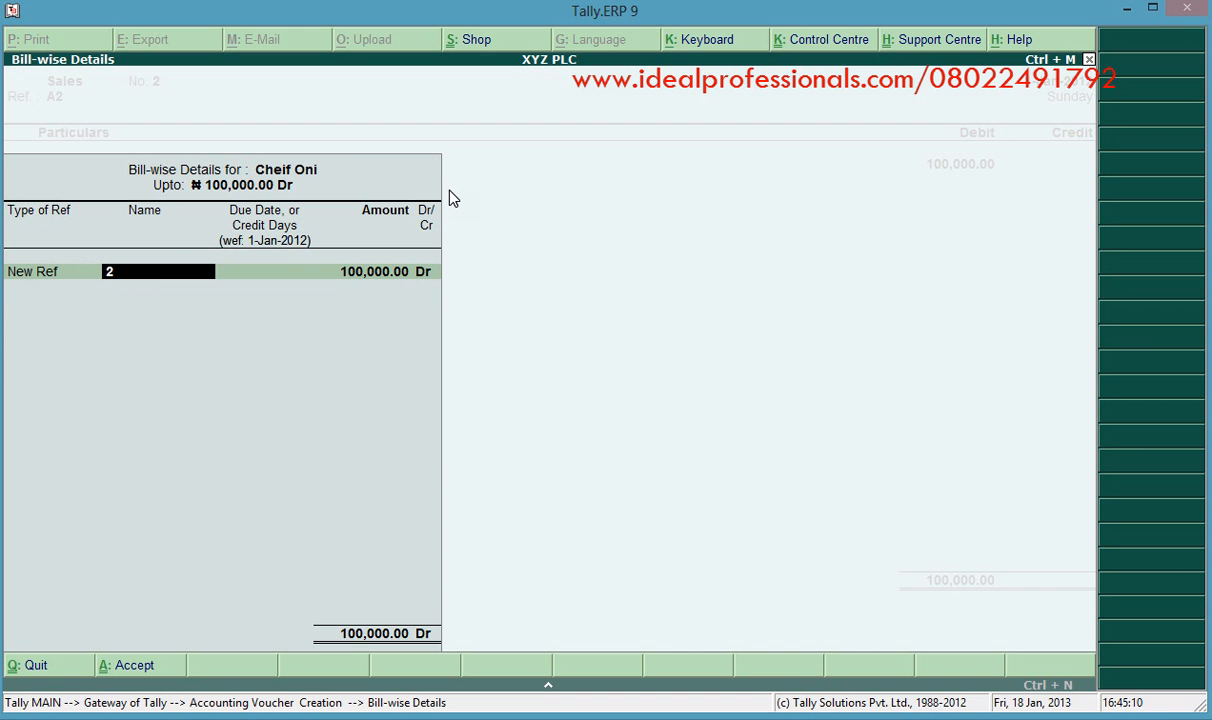
text(A2)
key(Return)
key(Return)
key(Return)
key(Return)
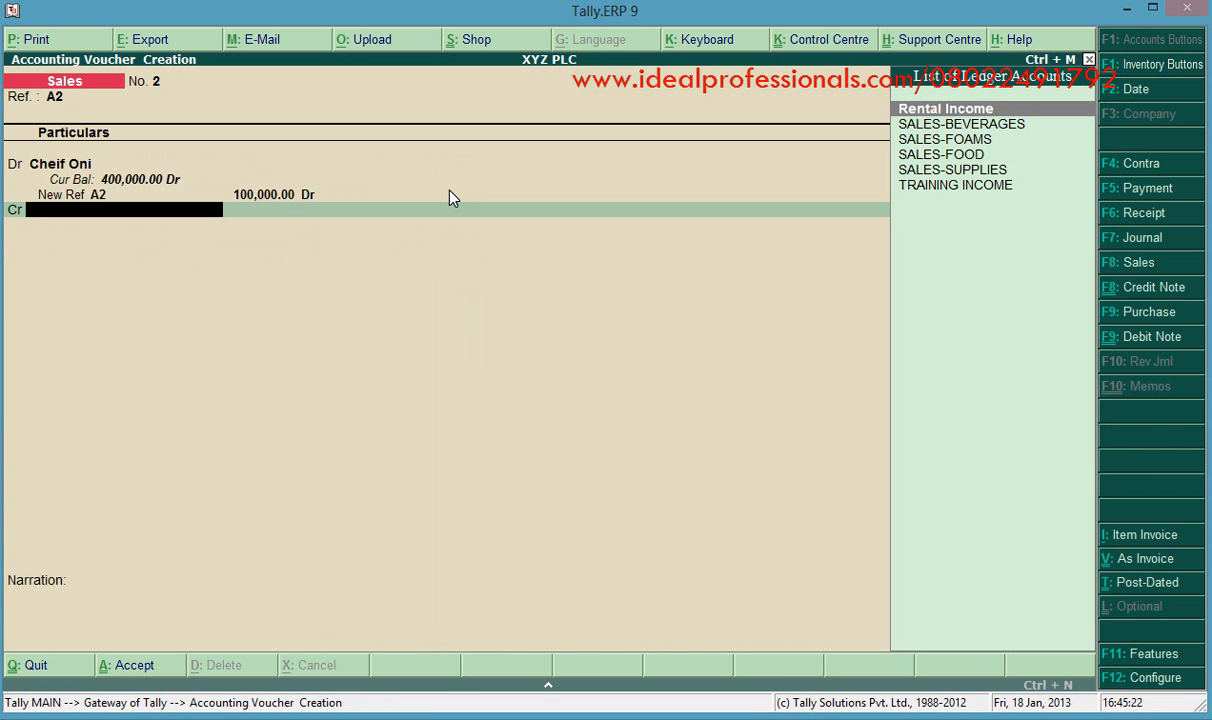
Credit Rental Income with 100,000 and save the voucher with the narration "Being Rentals to" followed by the customer's name
key(Return)
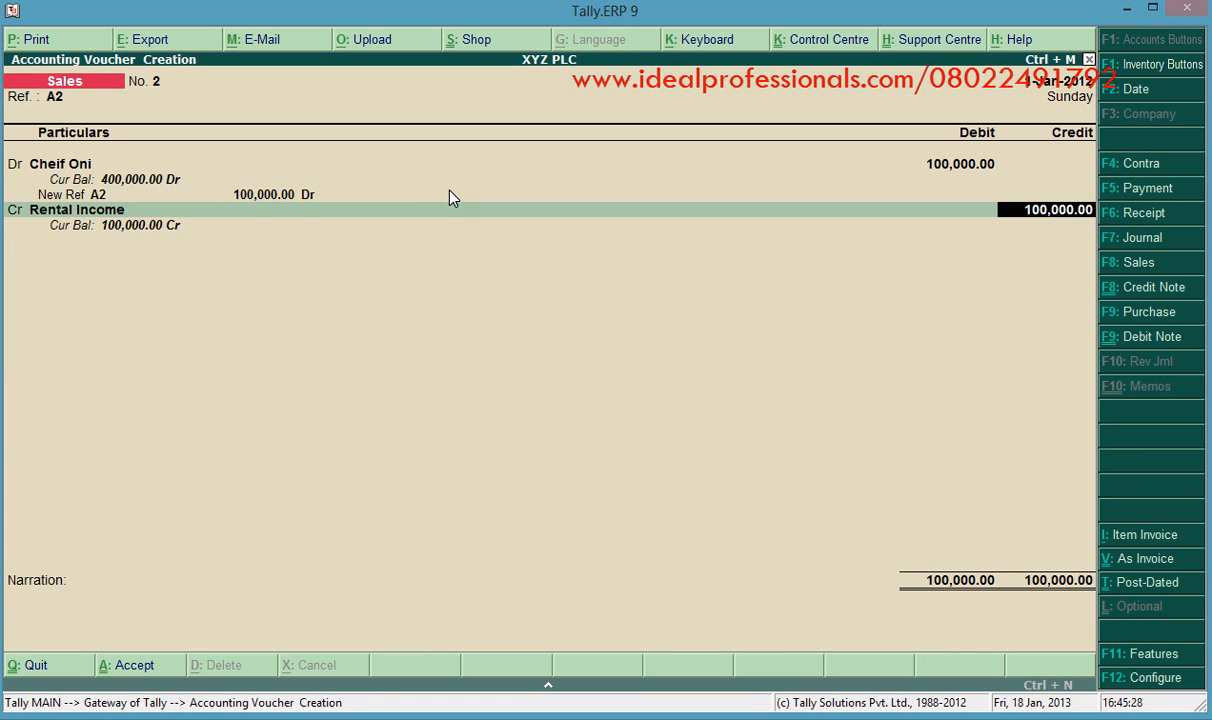
key(Return)
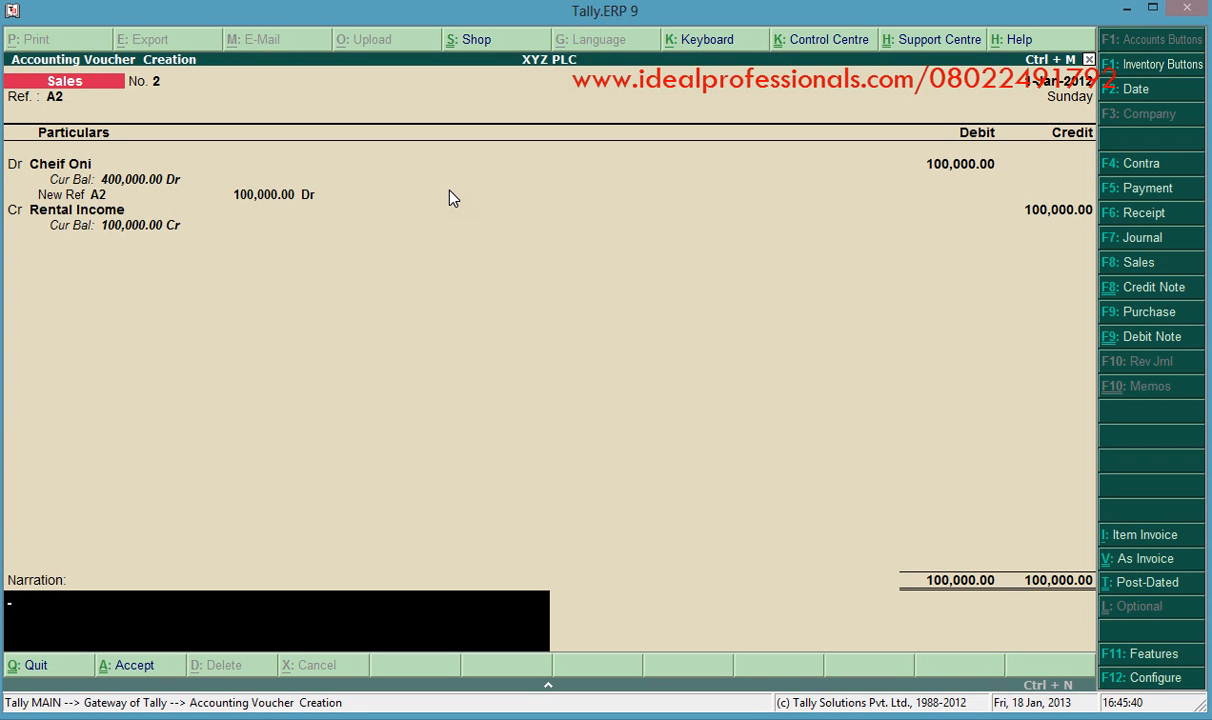
text(Being Ren)
text(tals to Chief Oni.)
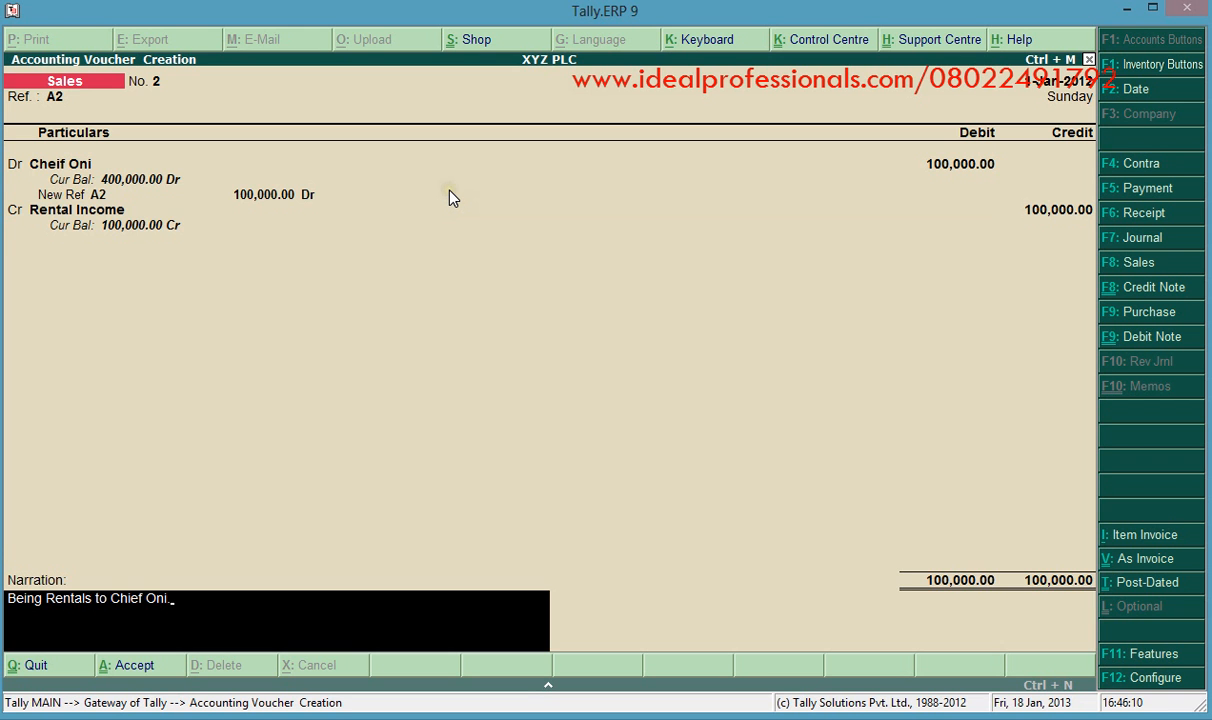
key(Return)
key(Return)
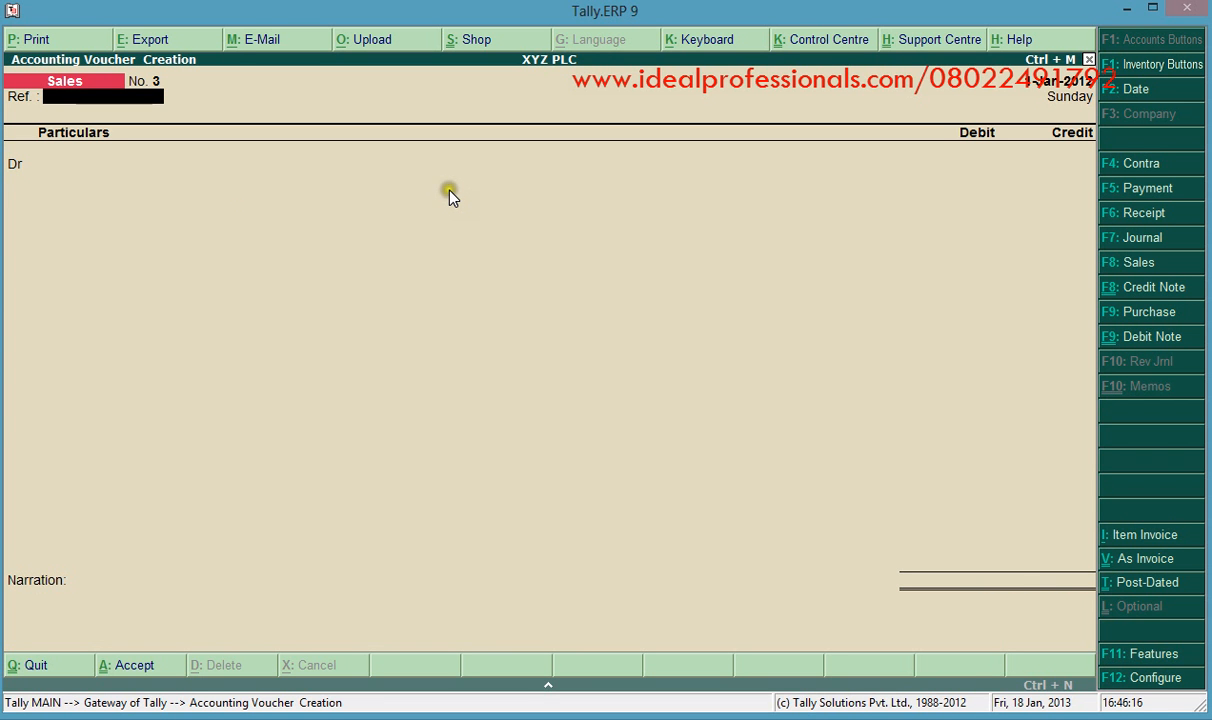
Set the new sales voucher's reference to A3 and select WAFA LTD as the account to debit
click(449, 197)
text(A3)
click(449, 197)
key(Return)
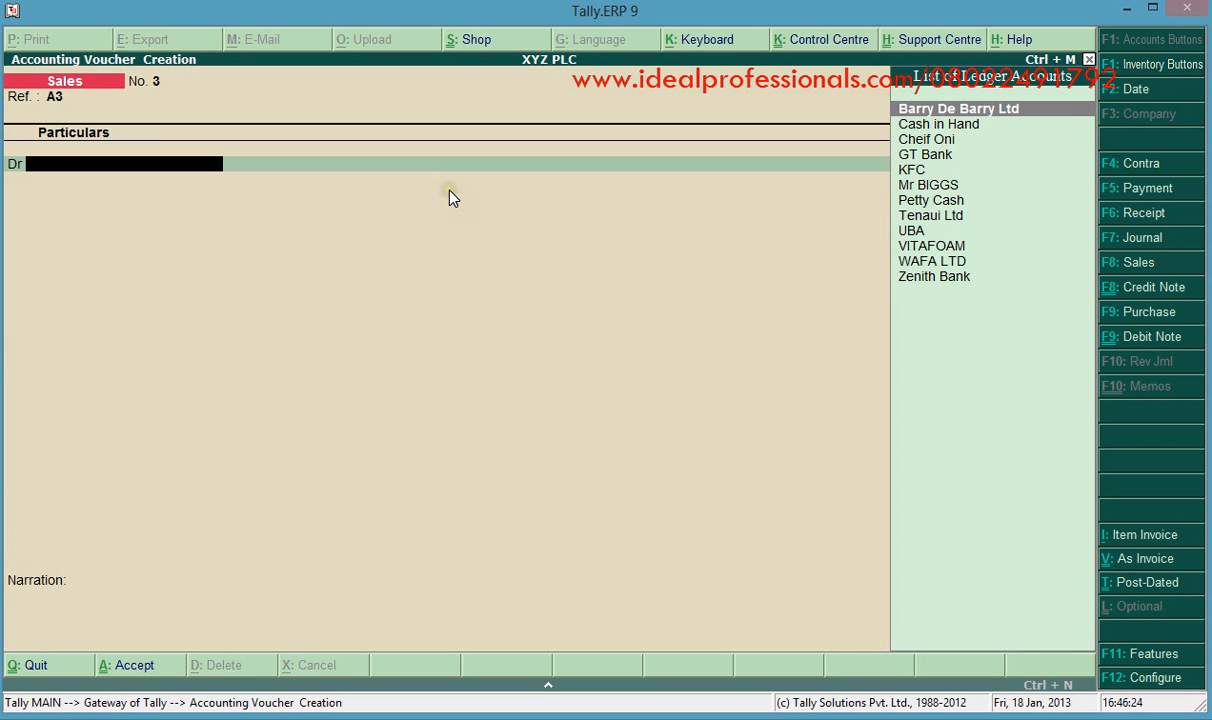
key(Down)
key(Down)
key(Down)
key(Down)
key(Down)
key(Down)
key(Down)
key(Down)
key(Down)
key(Down)
key(Return)
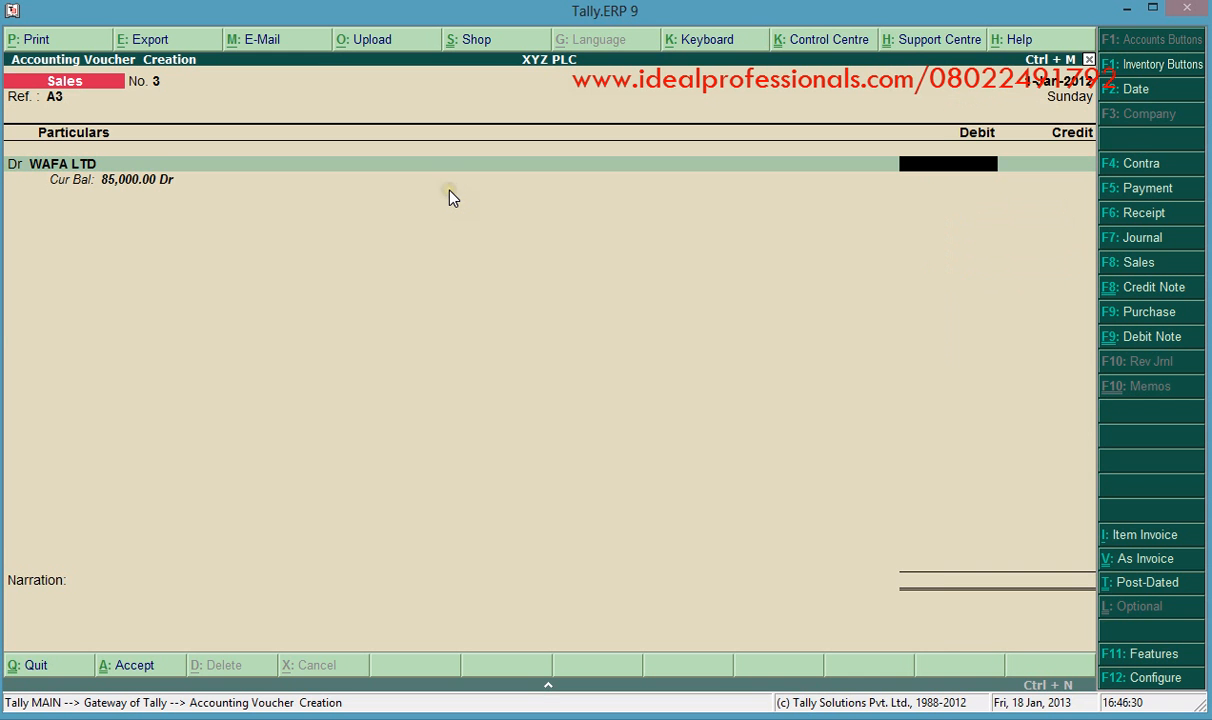
Debit WAFA LTD with 50,000 and allocate it to a new bill reference named A3
text(50000)
key(Return)
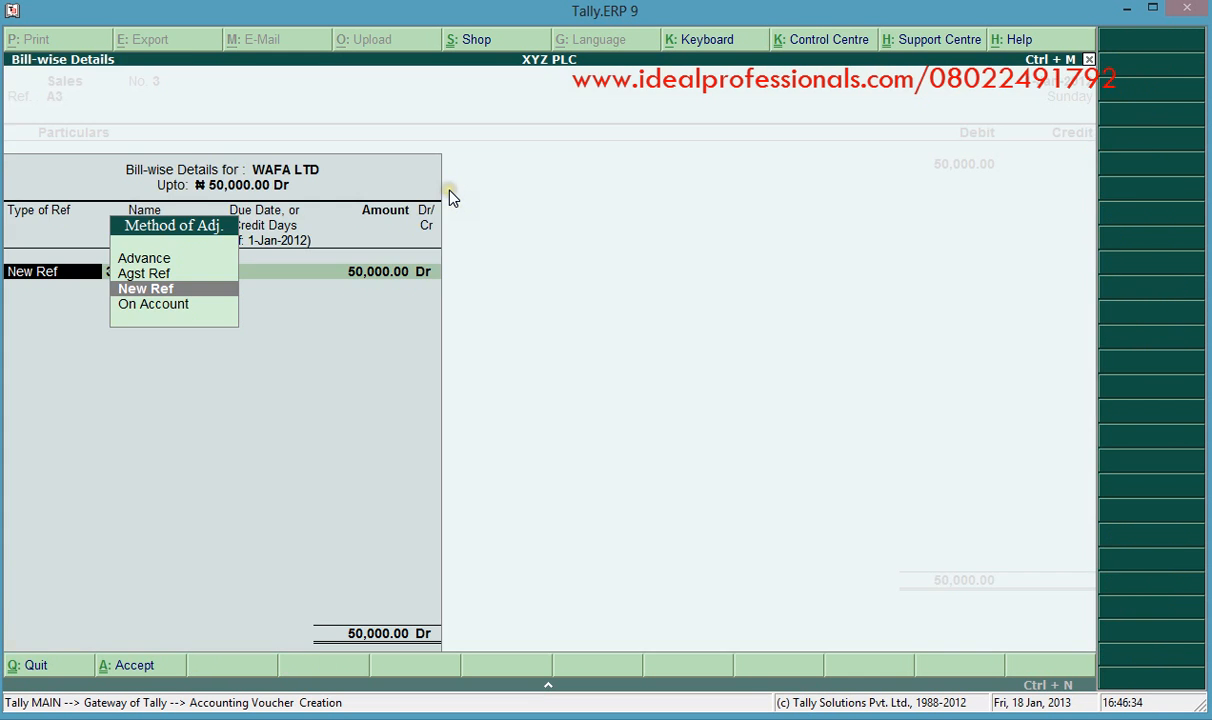
key(Return)
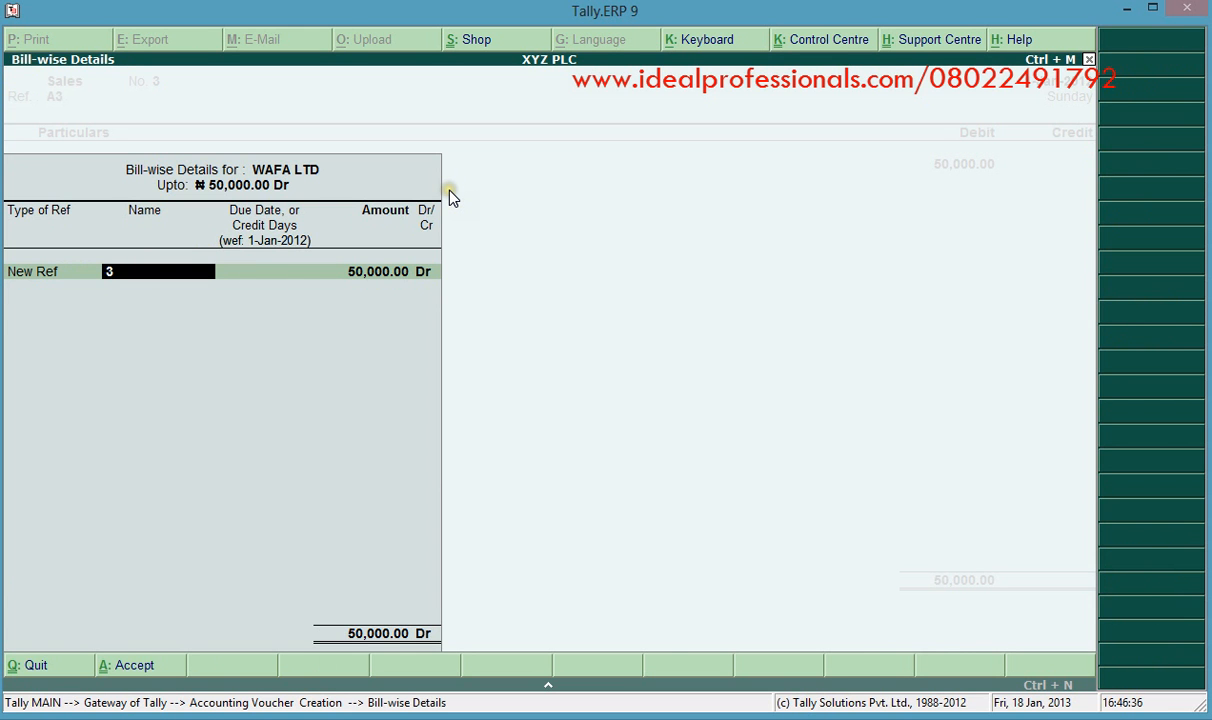
text(A3)
key(Return)
key(Return)
key(Return)
key(Return)
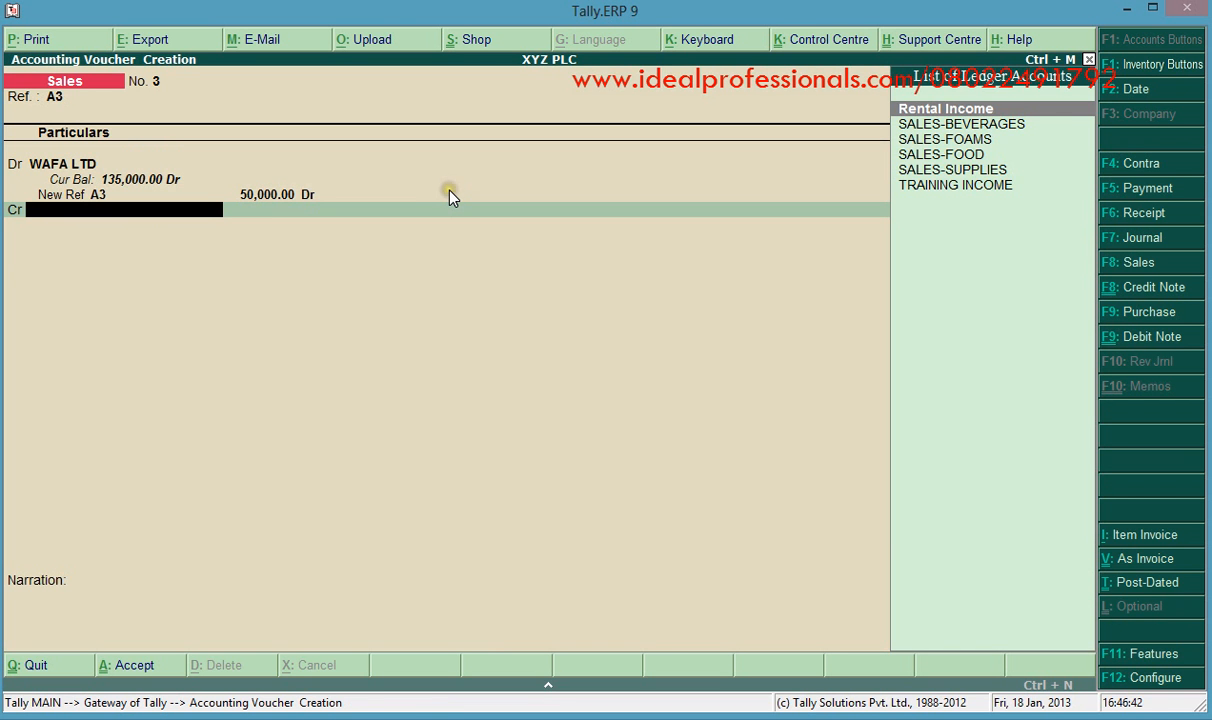
Credit TRAINING INCOME with 50,000 and save the sales voucher with an empty narration
key(Down)
key(Down)
key(Down)
key(Down)
key(Down)
key(Return)
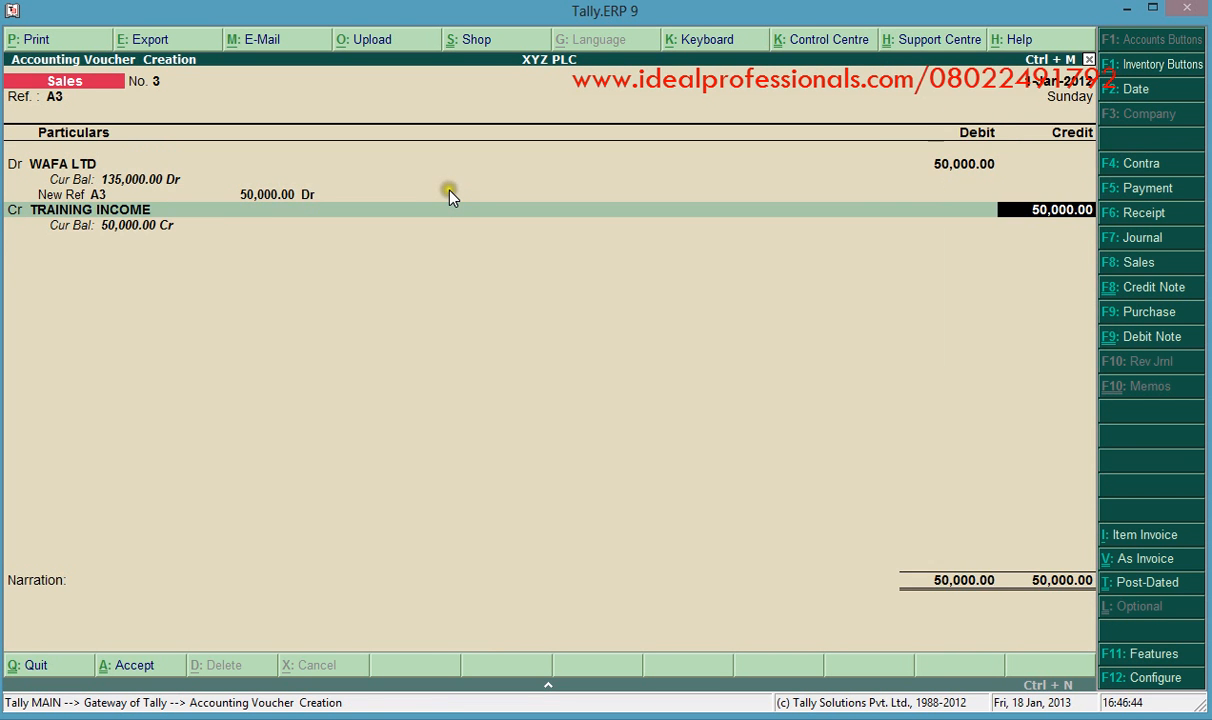
key(Return)
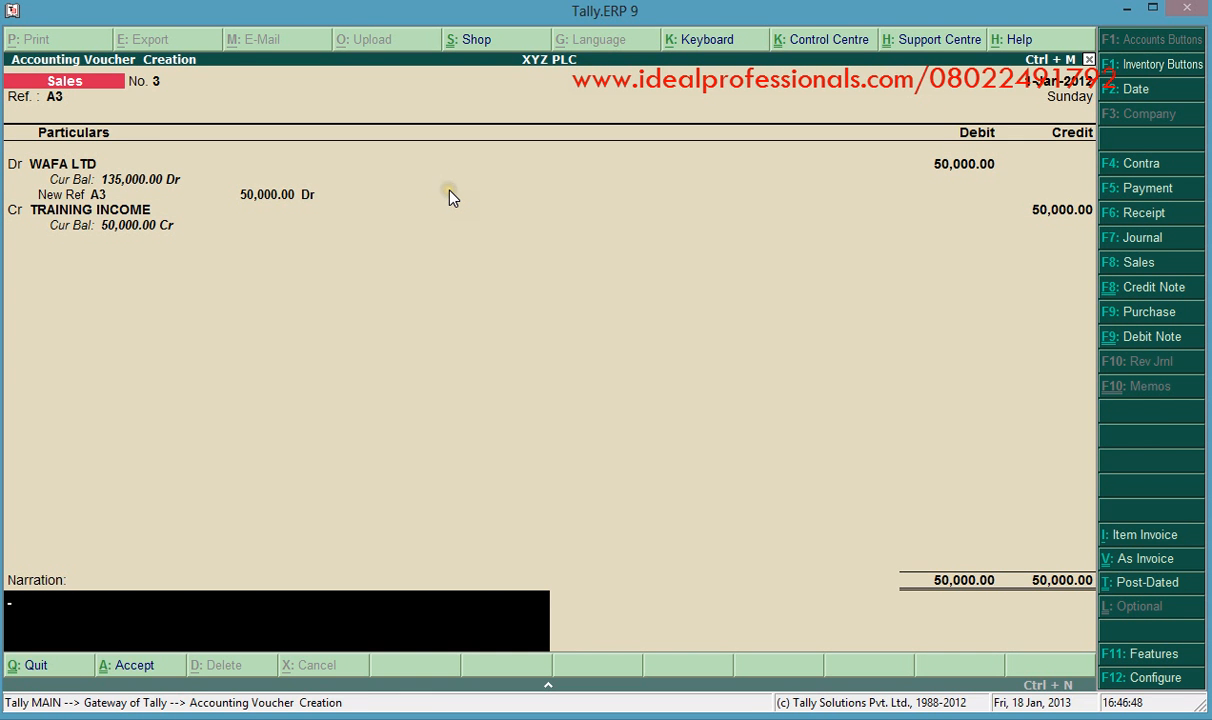
key(ctrl+Home)
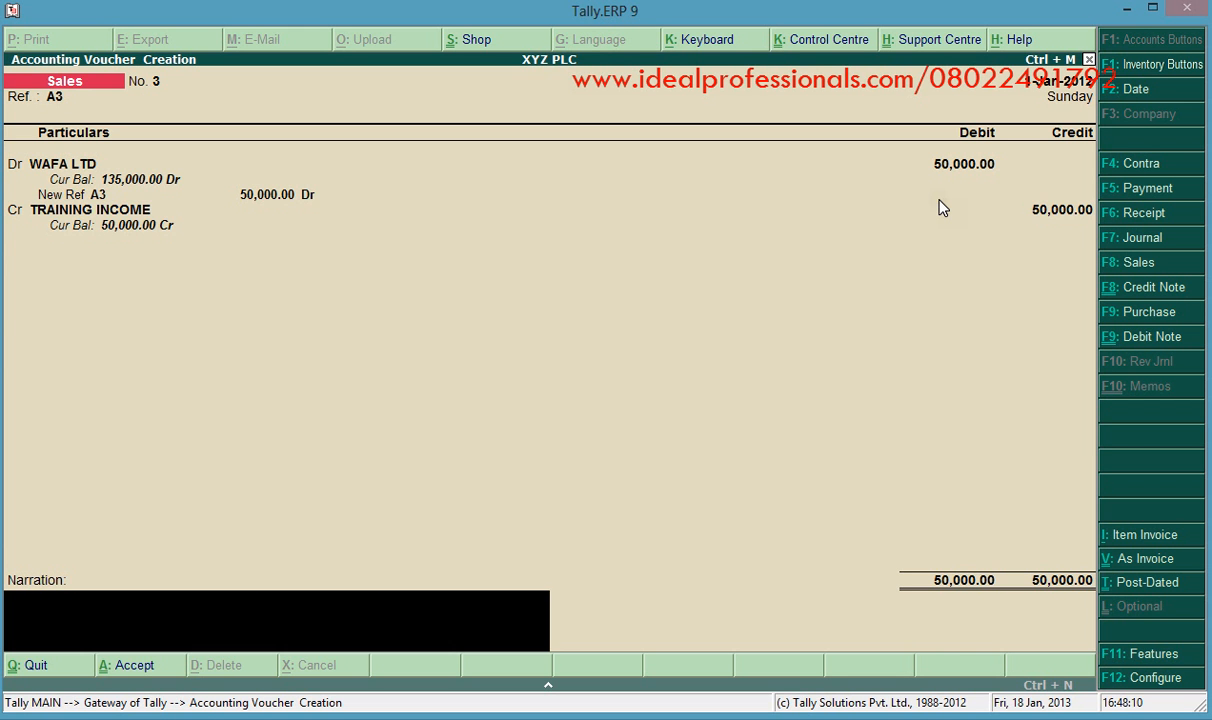
key(Return)
key(Return)
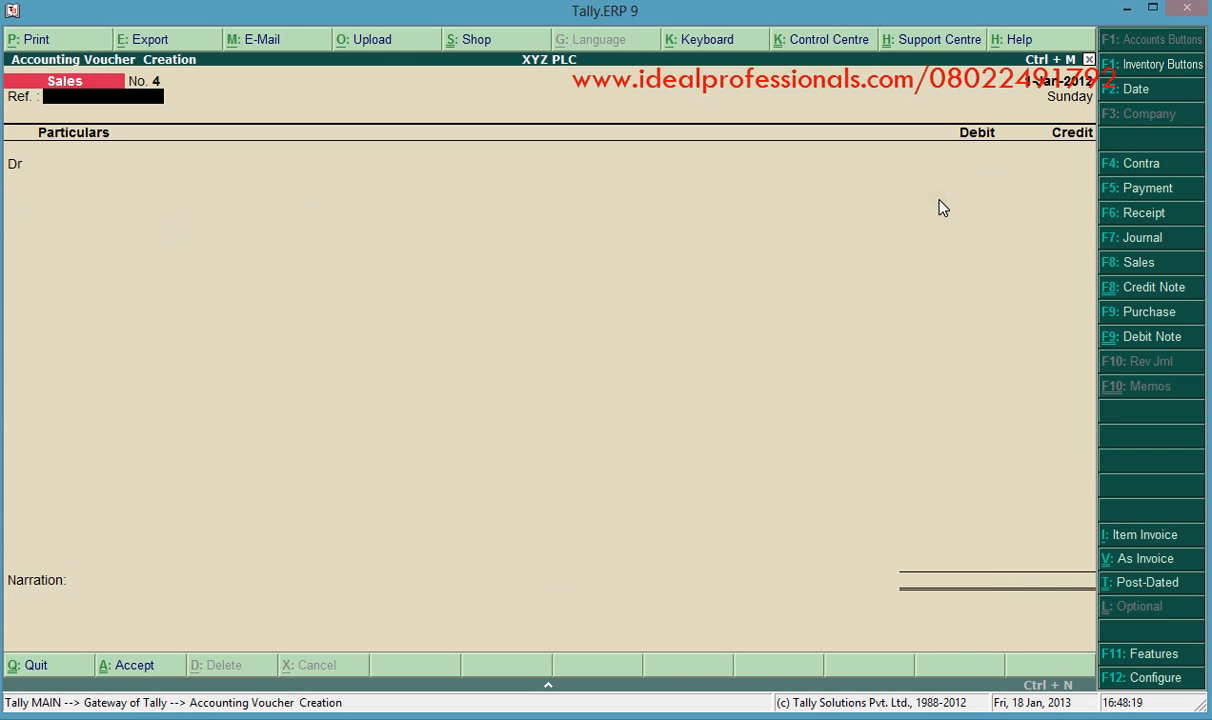
Switch the sales voucher type to POS, set the location to Main Location and keep the party account as Not Applicable
click(1133, 263)
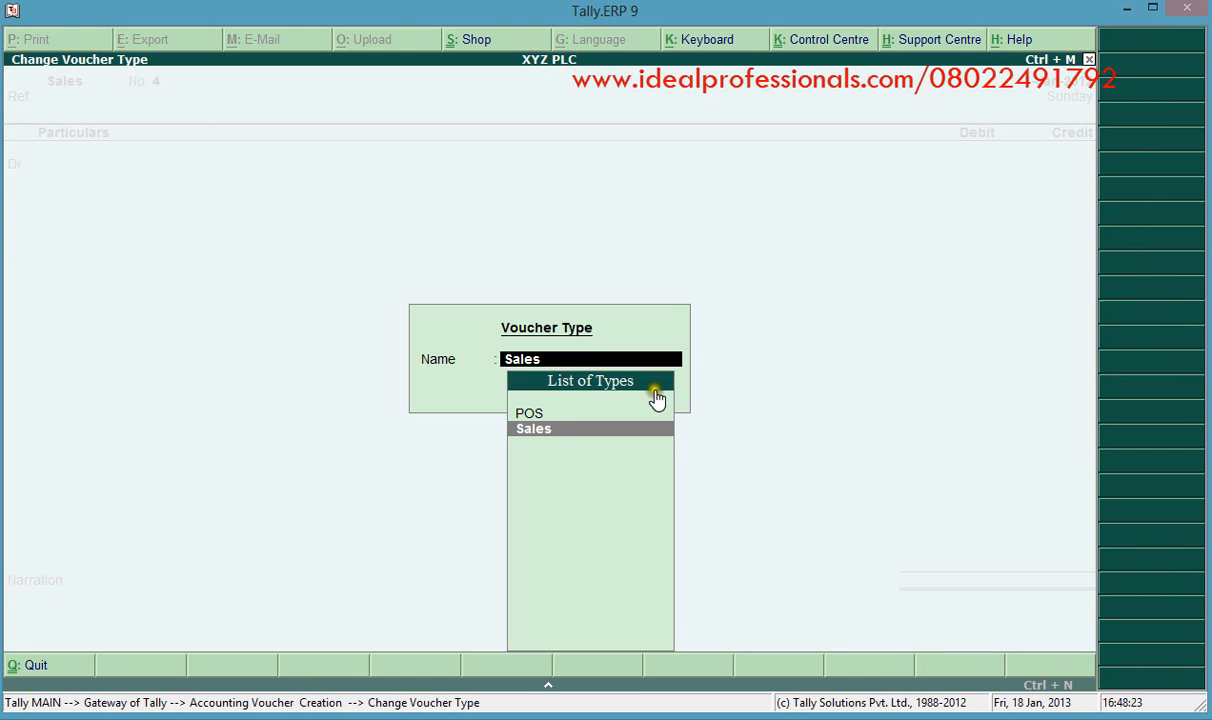
click(530, 413)
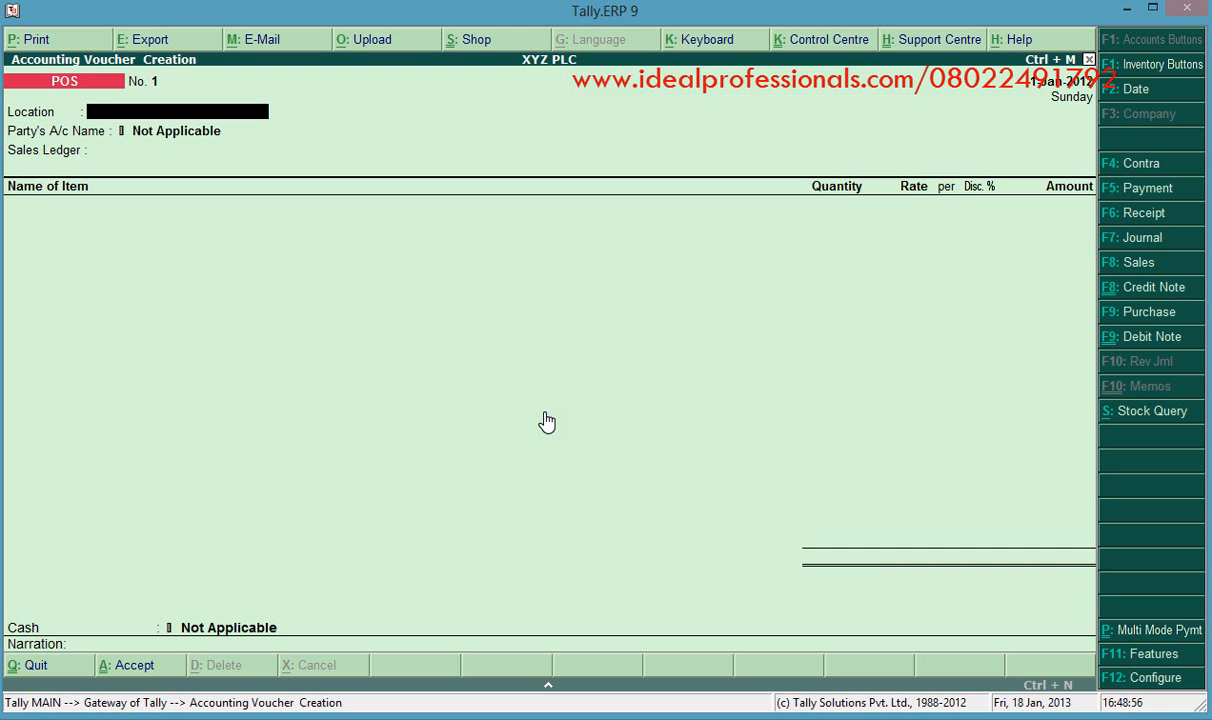
text(M)
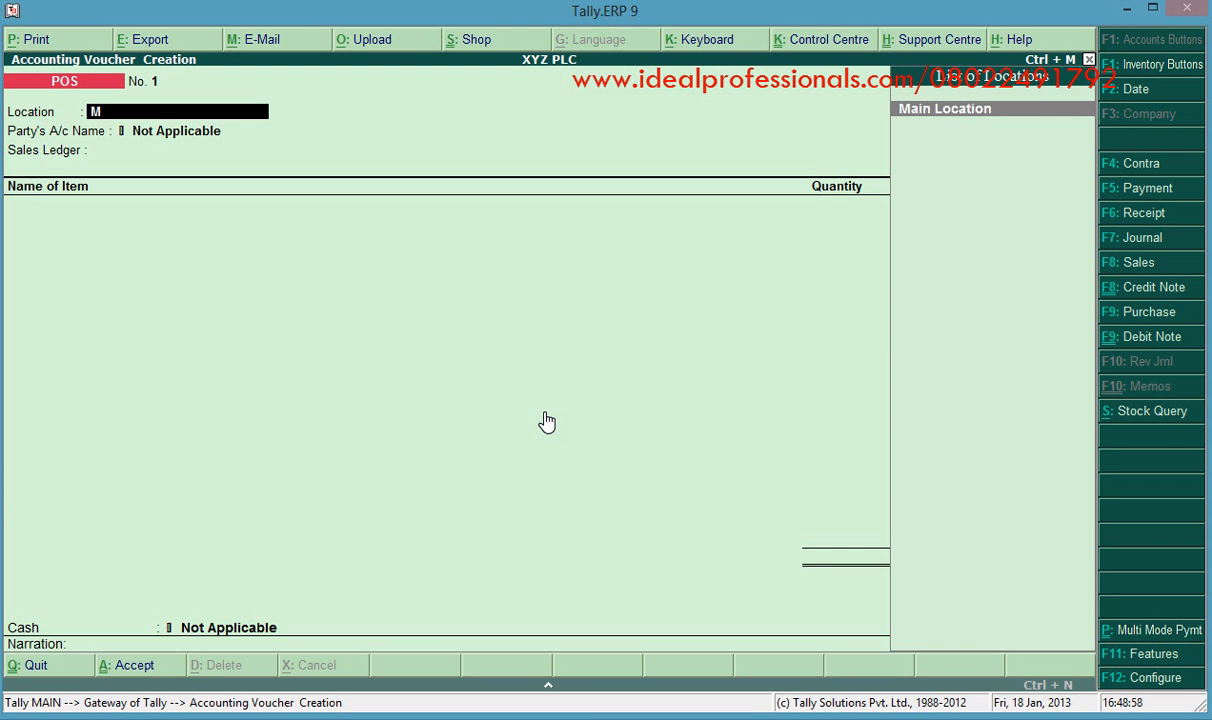
key(Return)
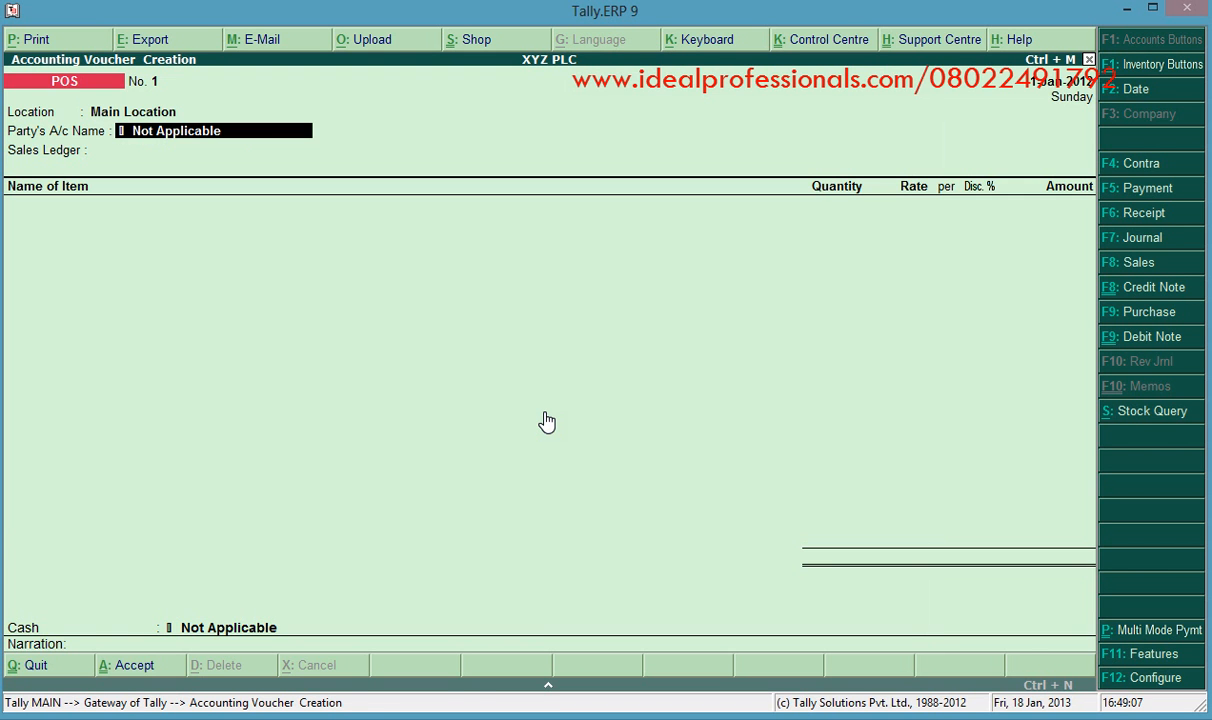
key(Return)
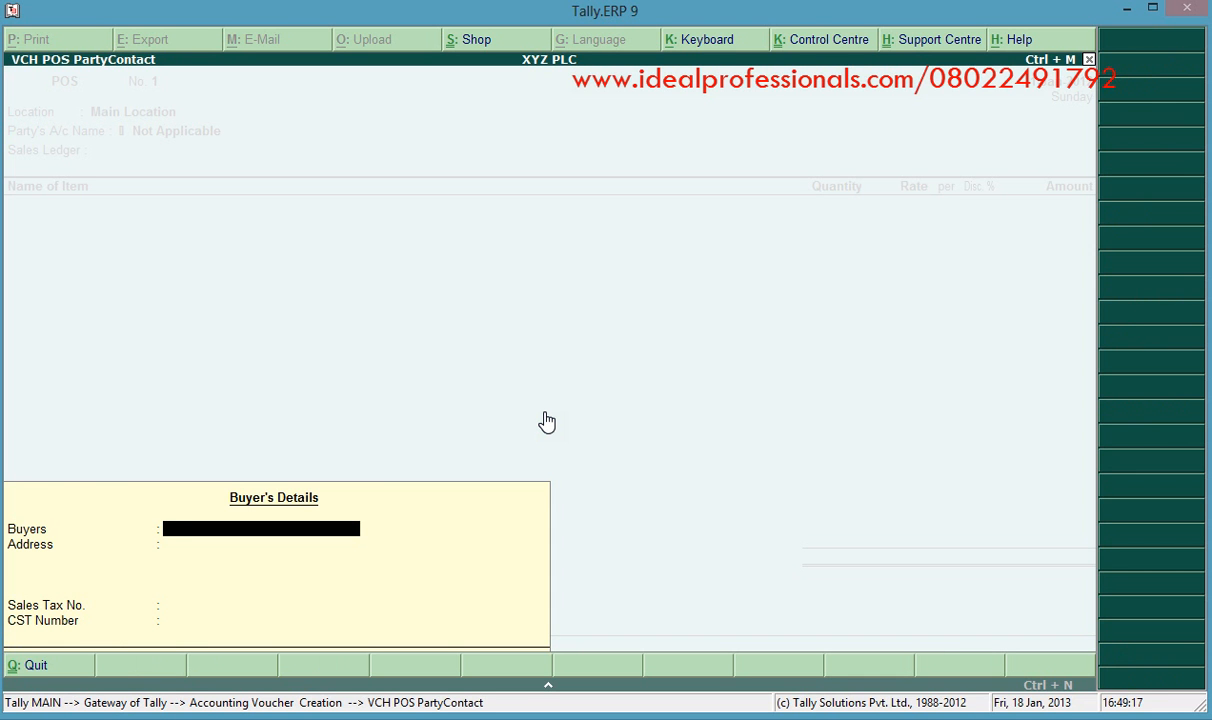
Fill in the buyer's name and address for the POS voucher, leaving the tax number fields blank
text(MR MIKE)
key(Return)
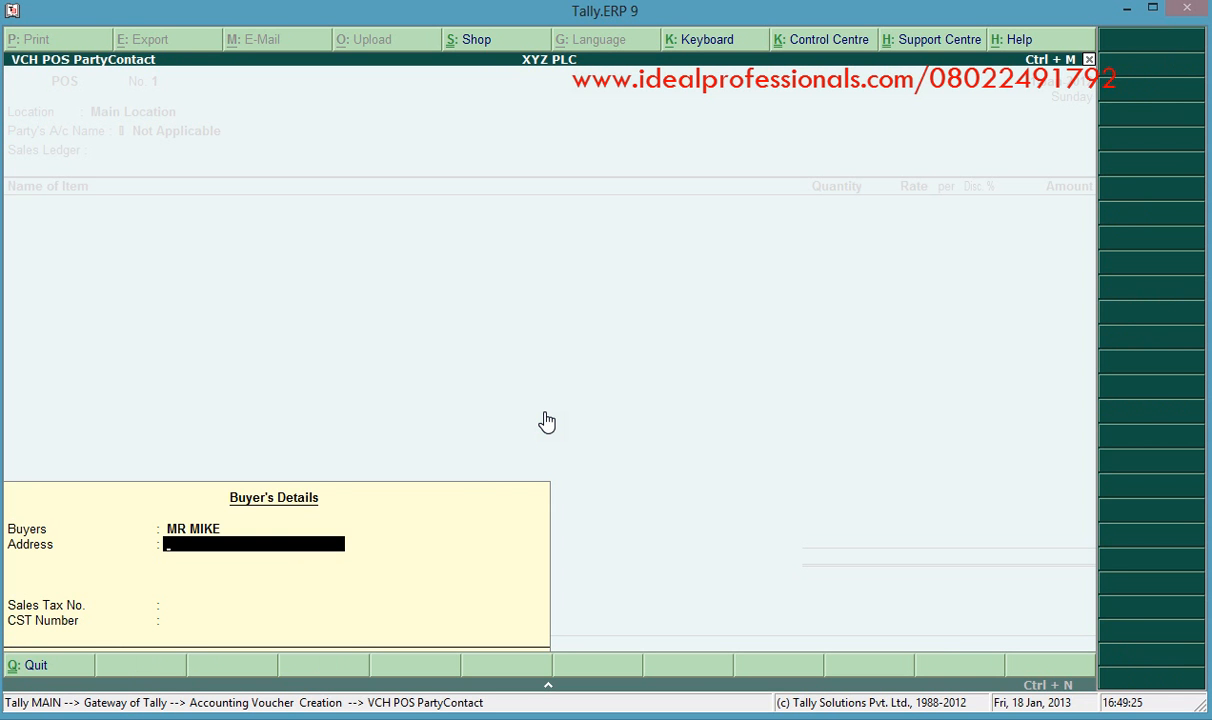
text(PORTHARCOURT)
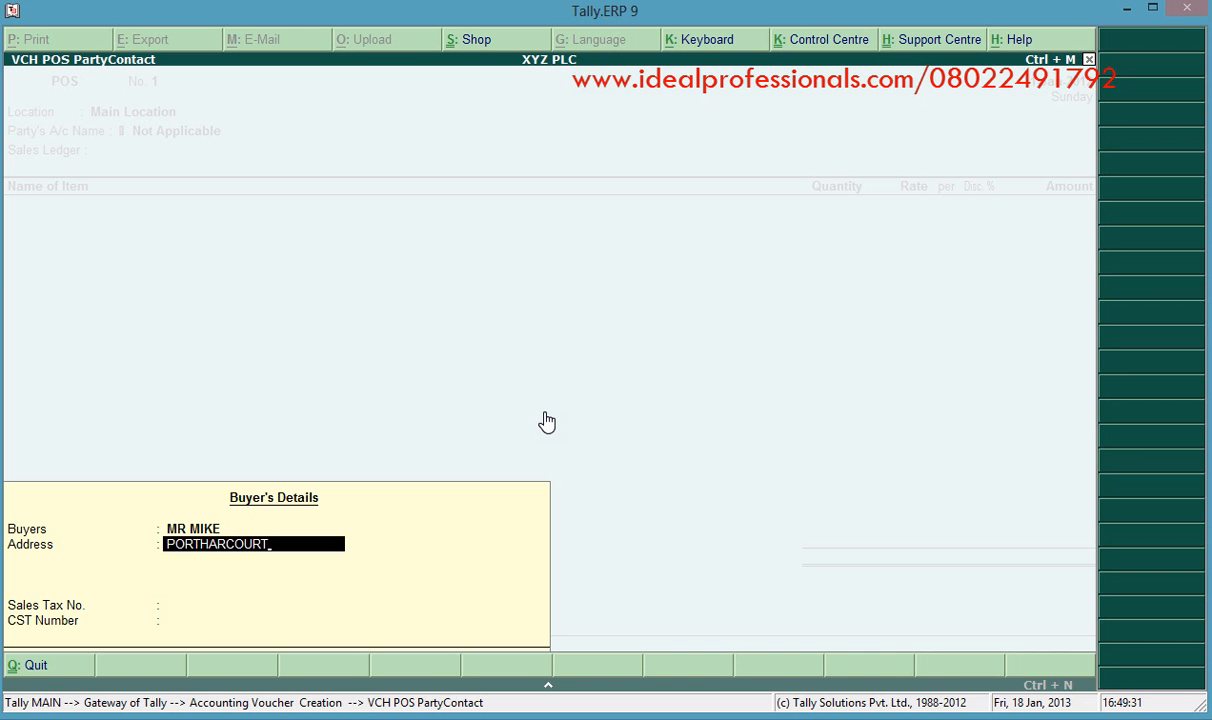
key(Return)
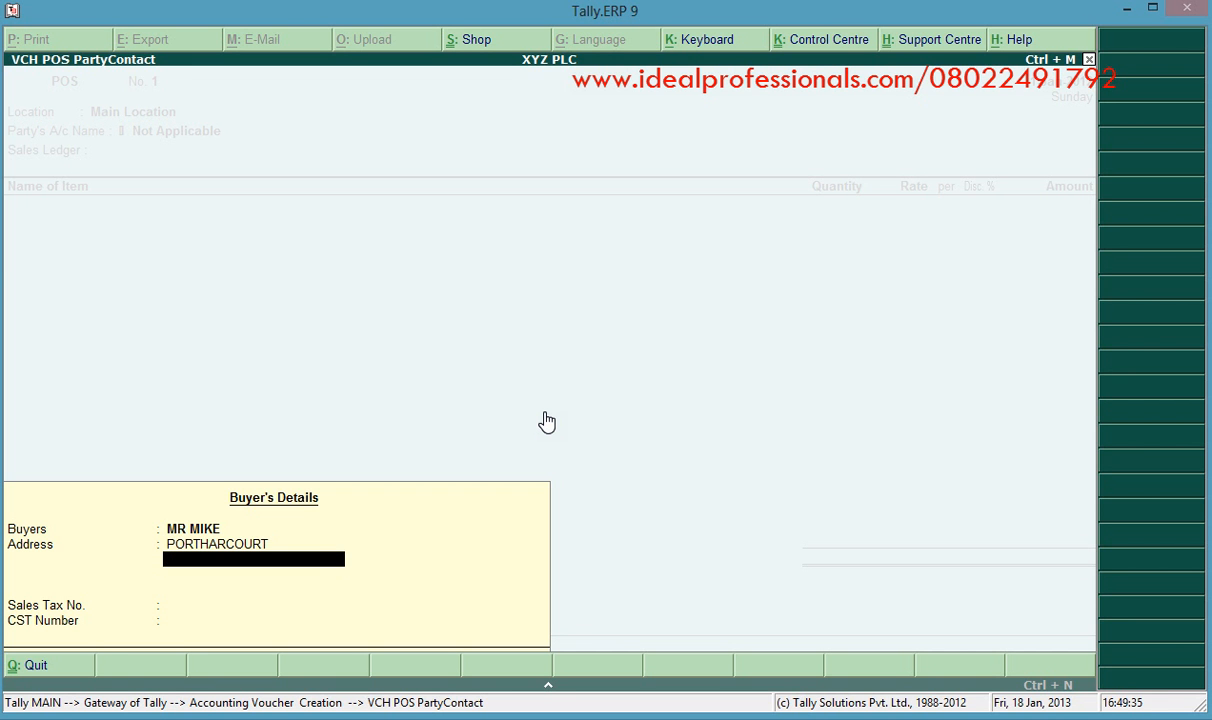
key(Return)
key(Return)
key(Return)
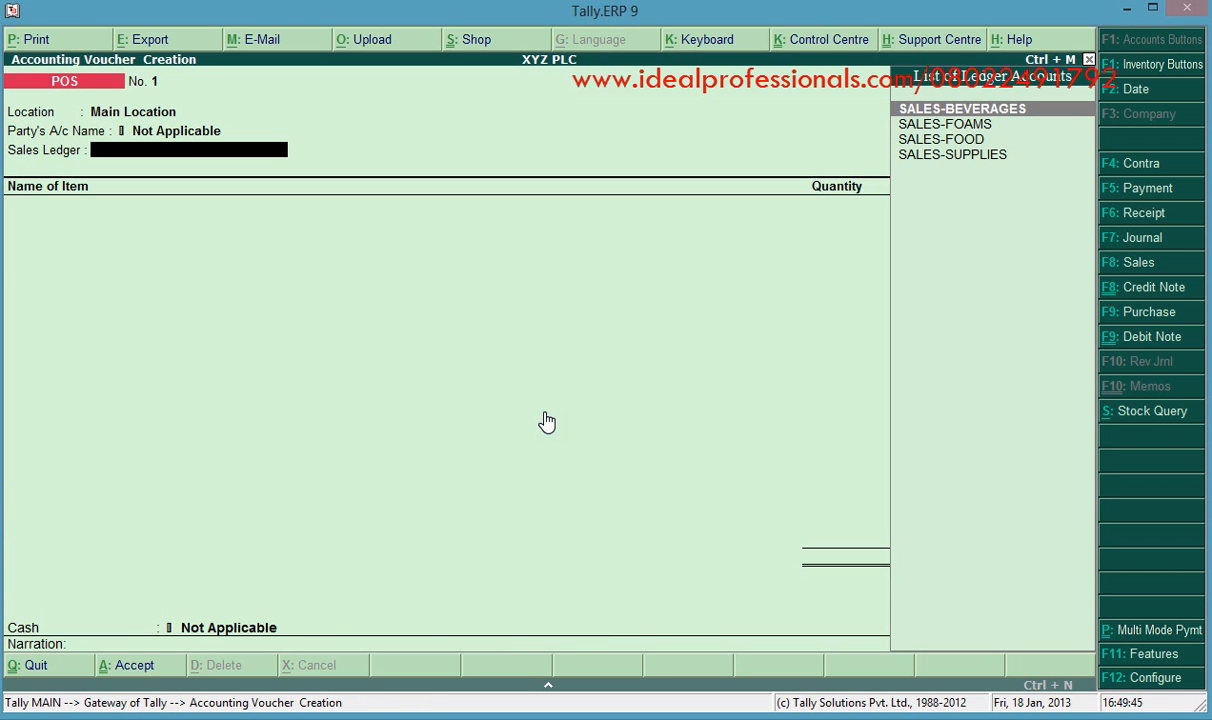
Select SALES-FOAMS as the sales ledger and add the stock item FOAMS to the POS voucher
key(Down)
key(Down)
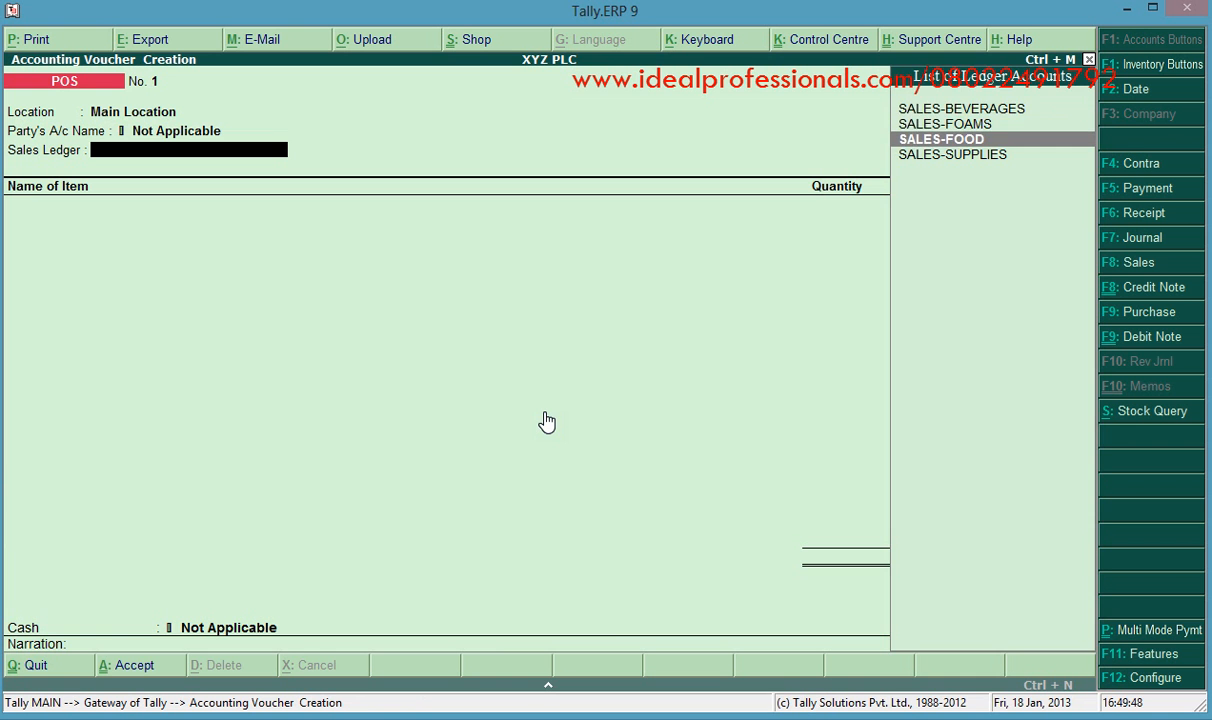
key(Up)
key(Return)
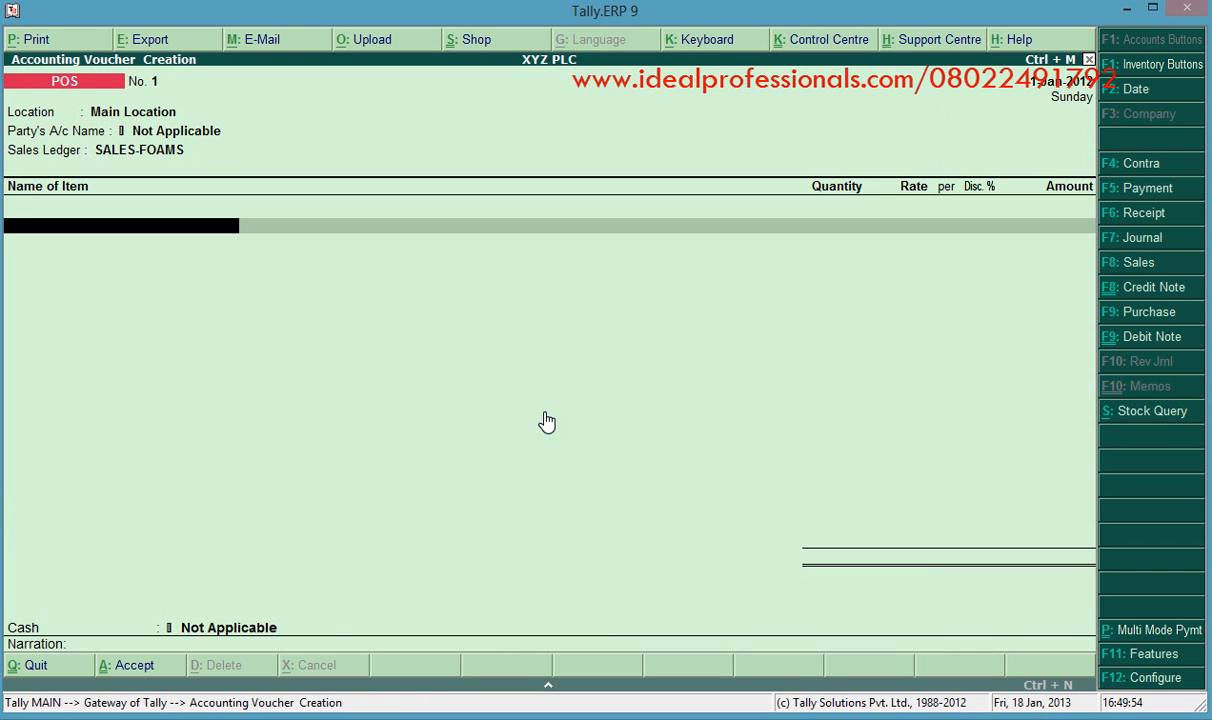
text(F)
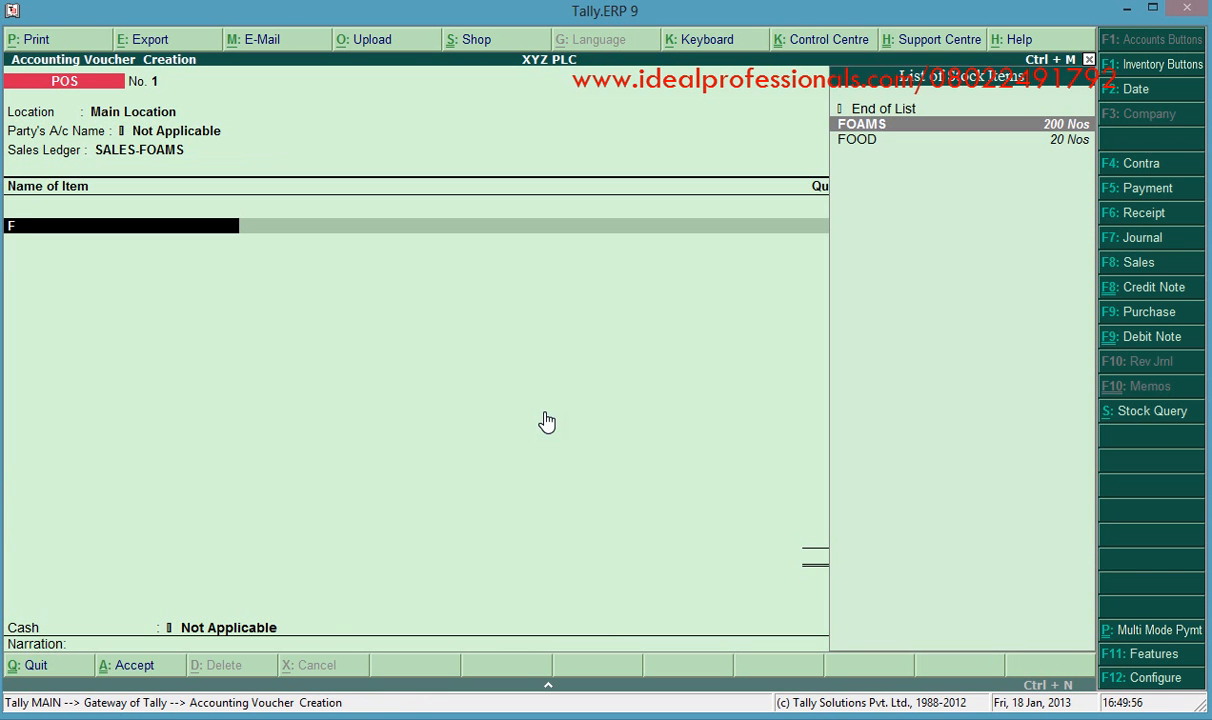
key(Return)
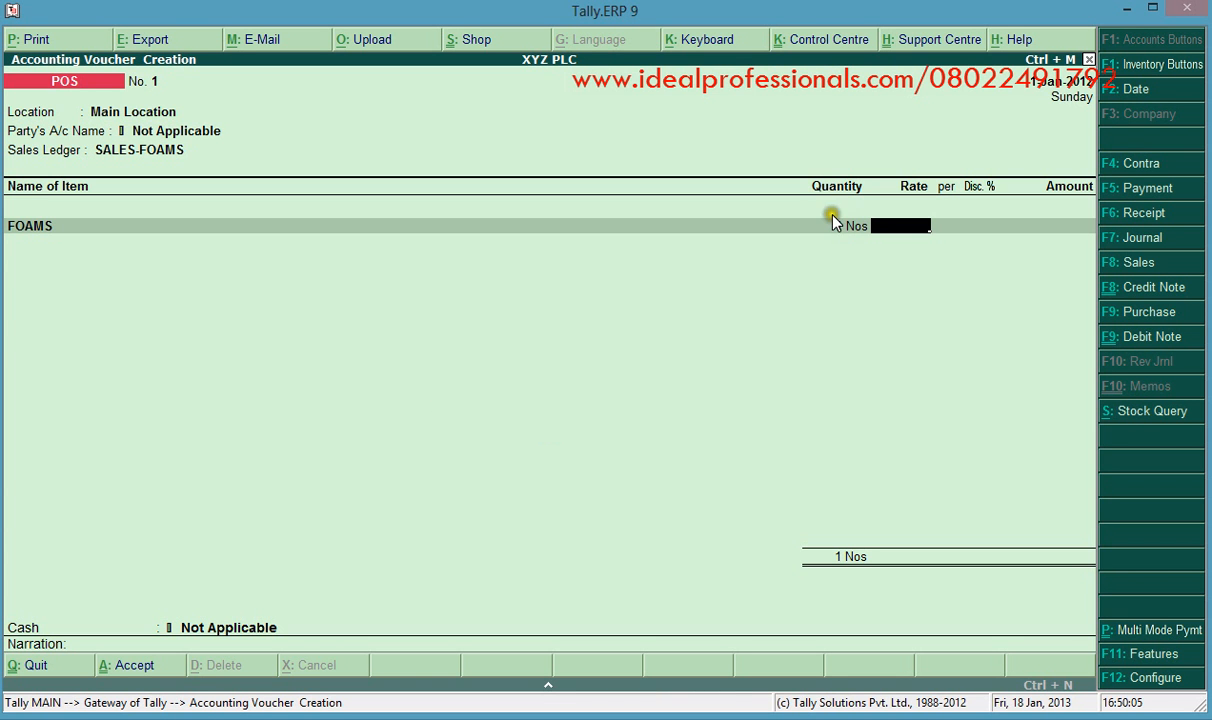
Open the POS invoice configuration and set skipping the quantity field during POS invoicing to No
click(1163, 680)
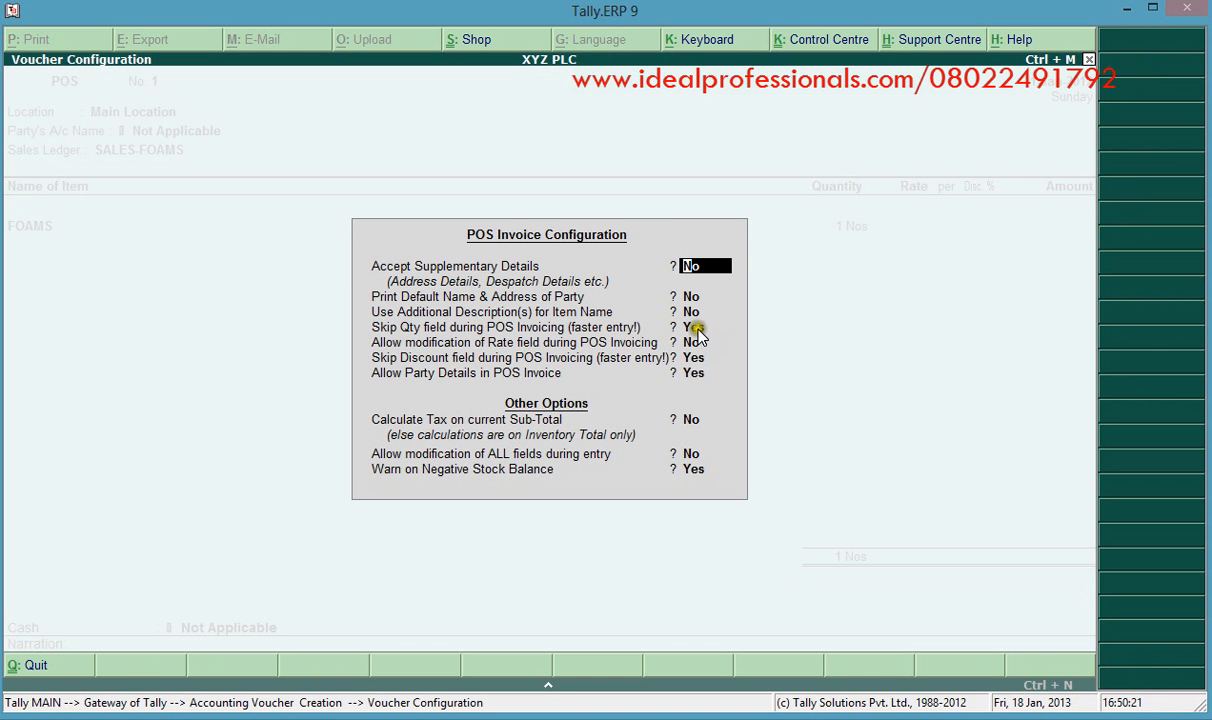
key(Down)
key(Down)
key(Down)
key(n)
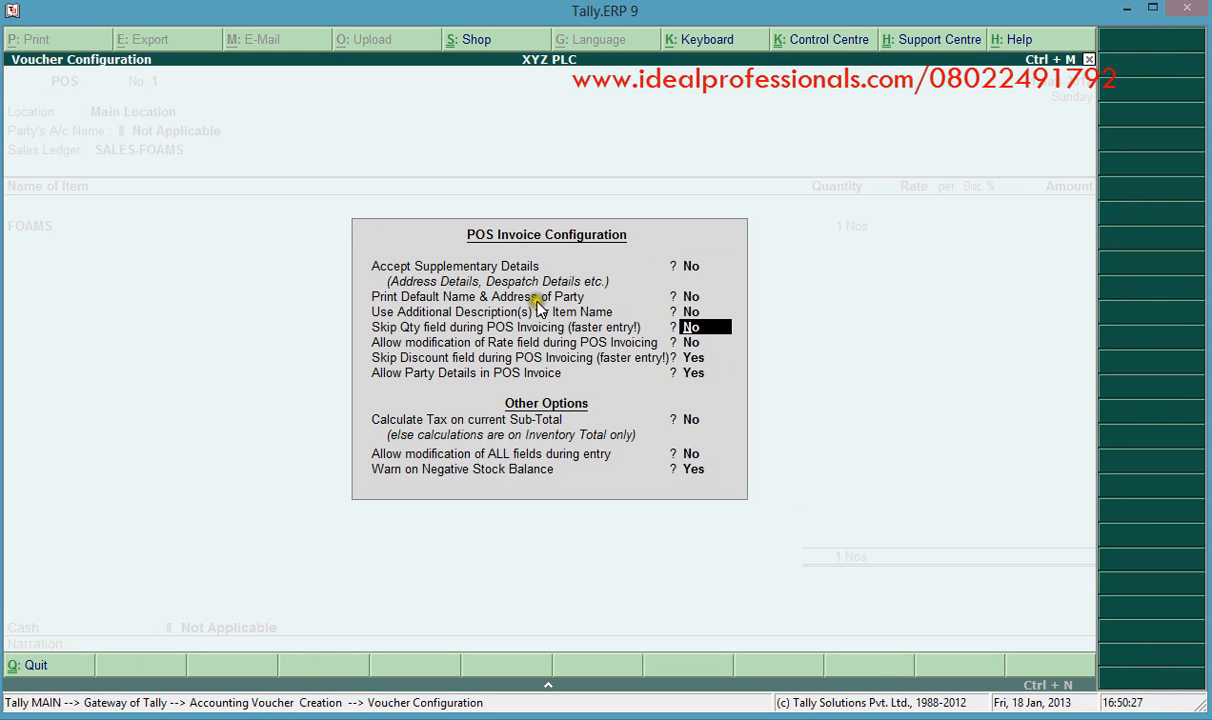
Set printing the default name and address of the party to Yes and accept the POS invoice configuration
click(694, 298)
key(y)
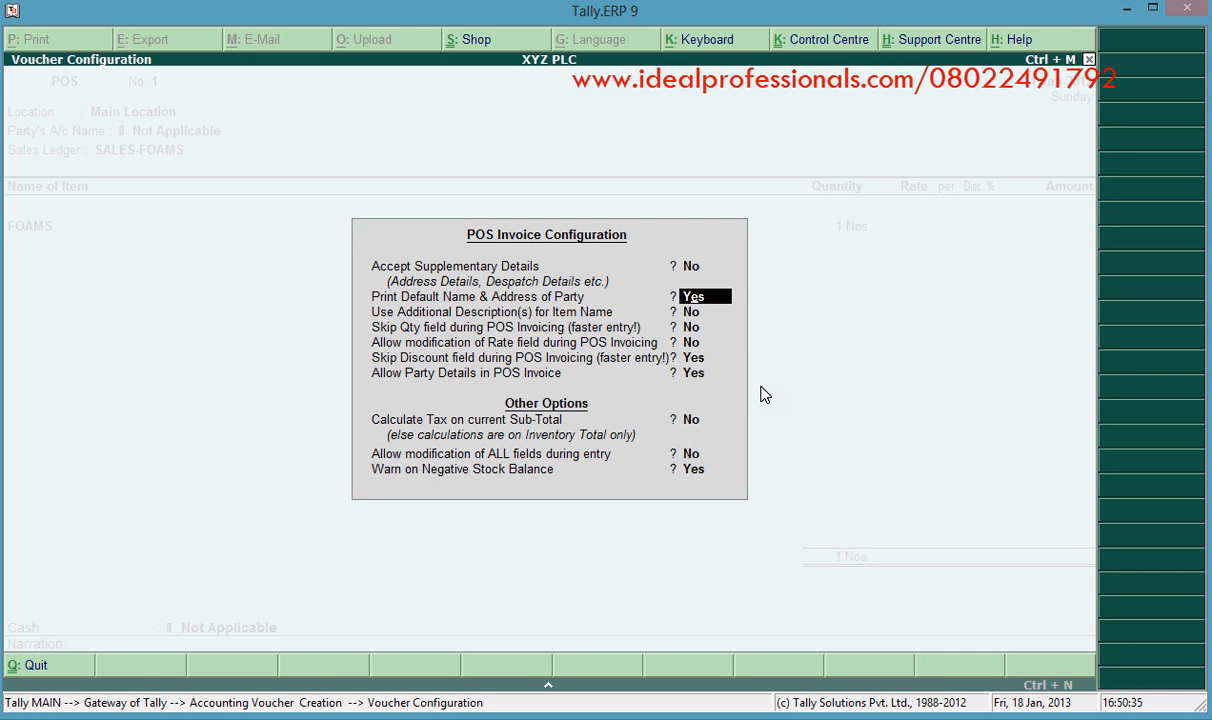
key(Return)
key(Return)
key(Return)
key(Return)
key(Return)
key(Return)
key(Return)
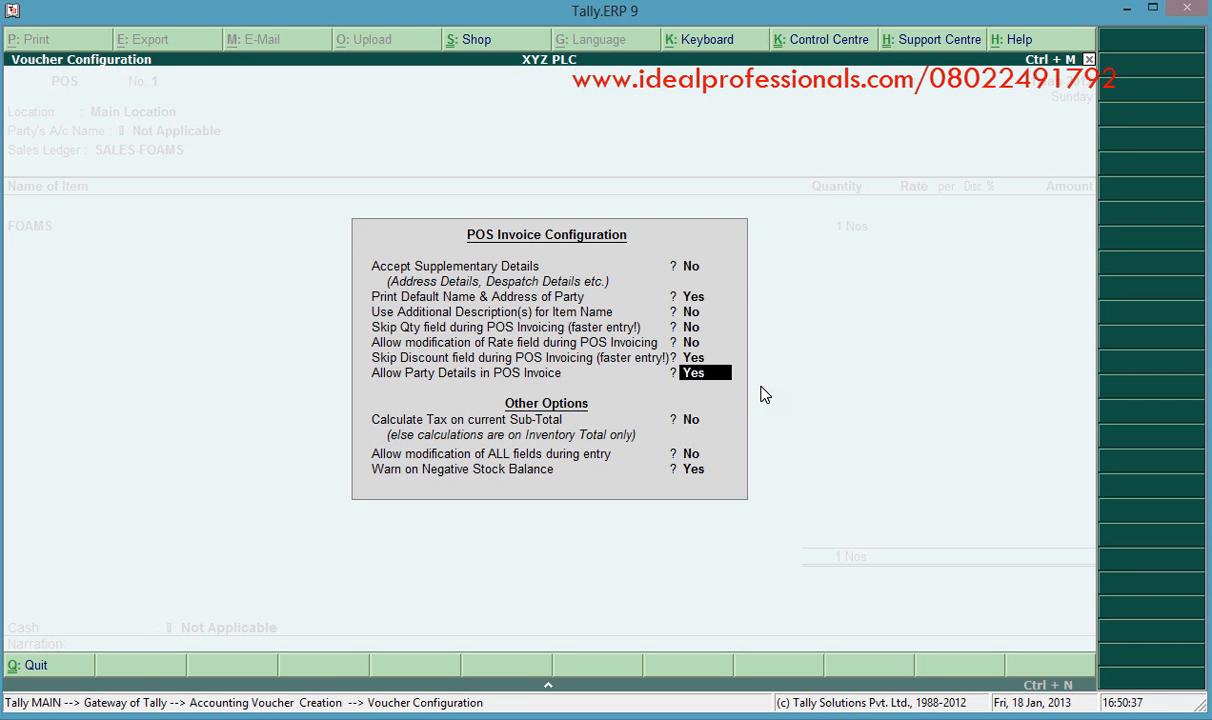
key(Return)
key(Return)
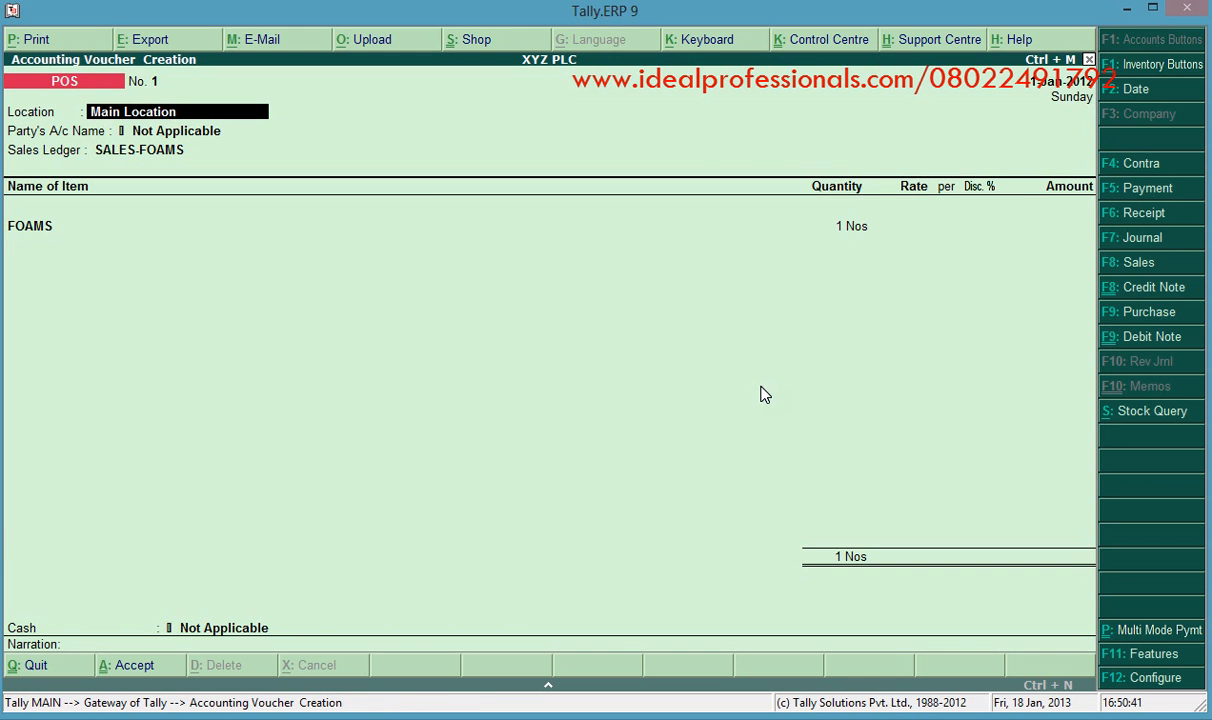
Keep the location, party, buyer's details and SALES-FOAMS ledger entries while advancing to the POS item line
key(Return)
key(Return)
key(Return)
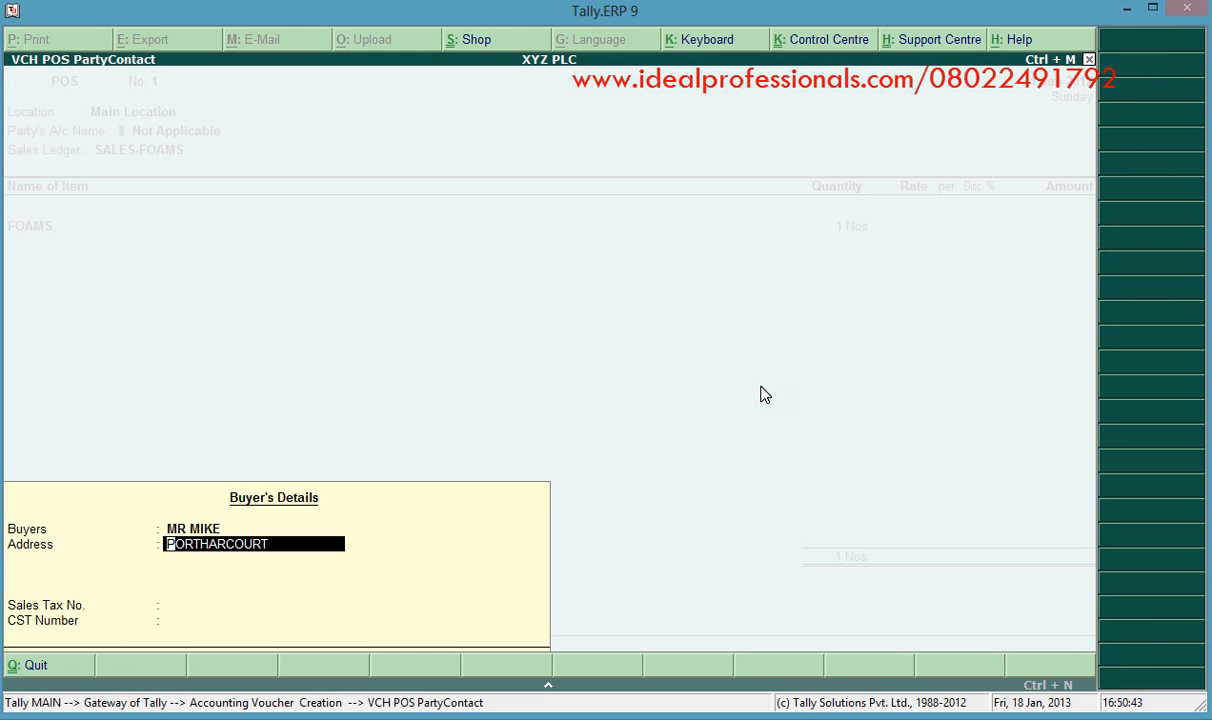
key(Return)
key(Return)
key(Return)
key(Return)
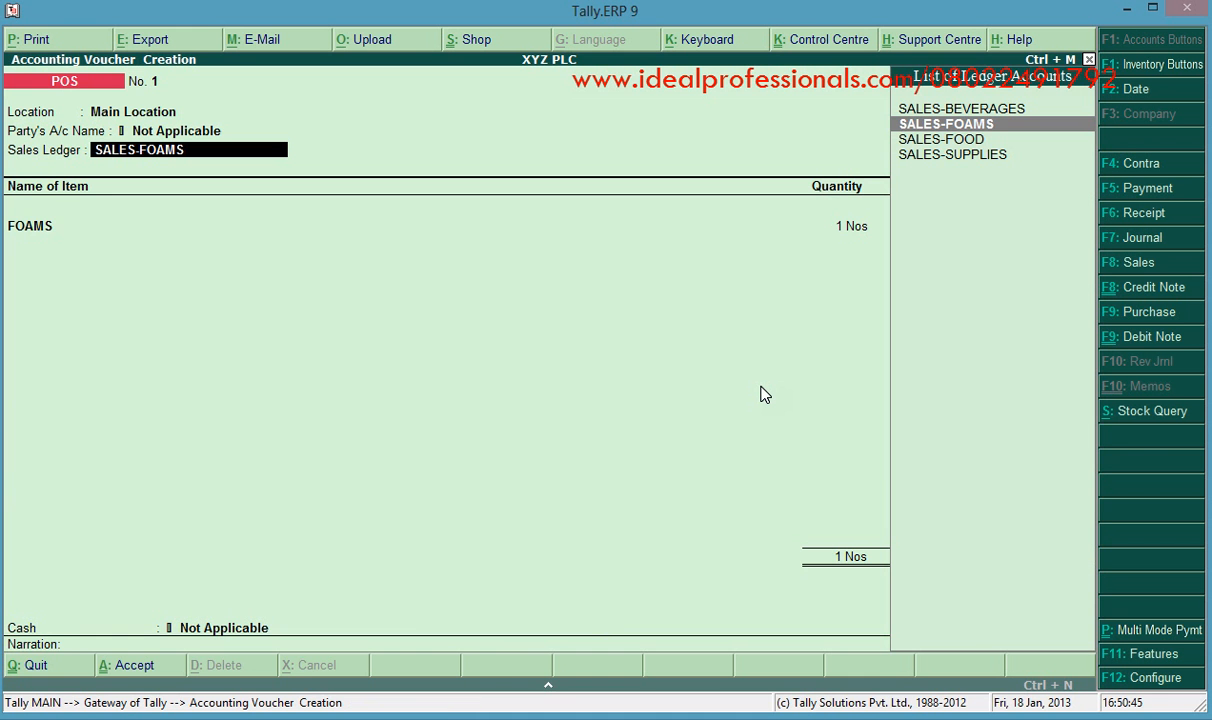
key(Return)
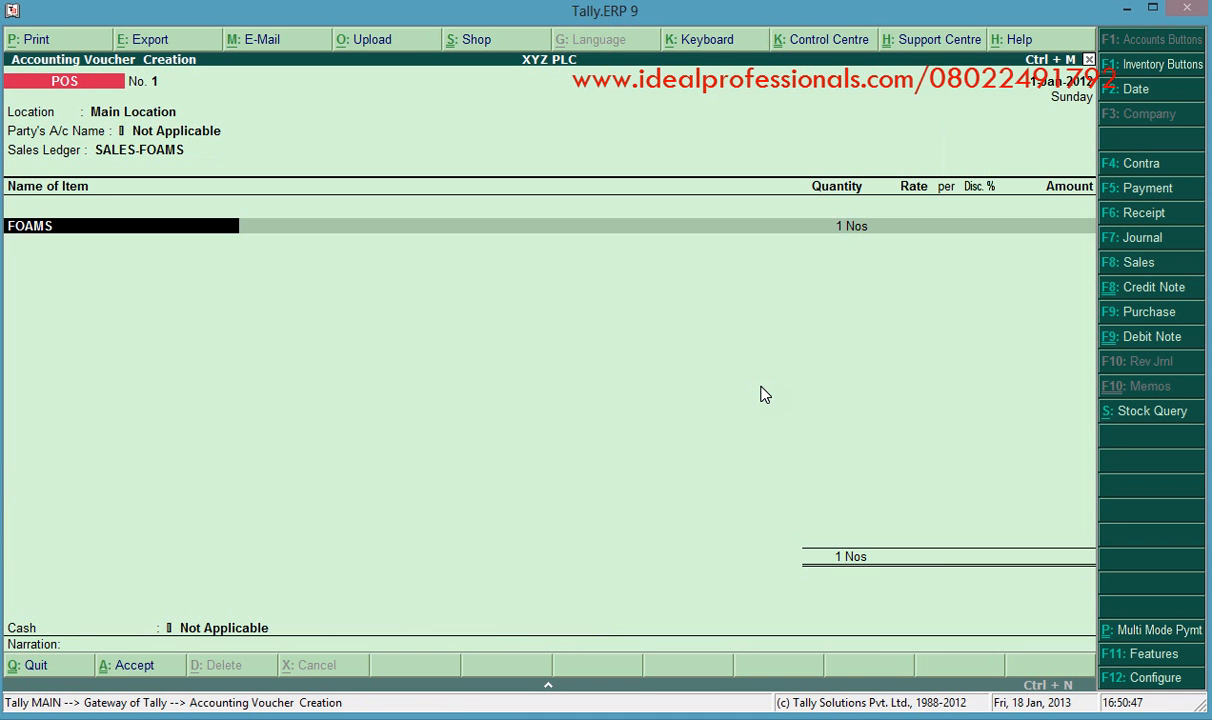
Set the quantity of the FOAMS item to 50 Nos and its rate to 10,000
key(Return)
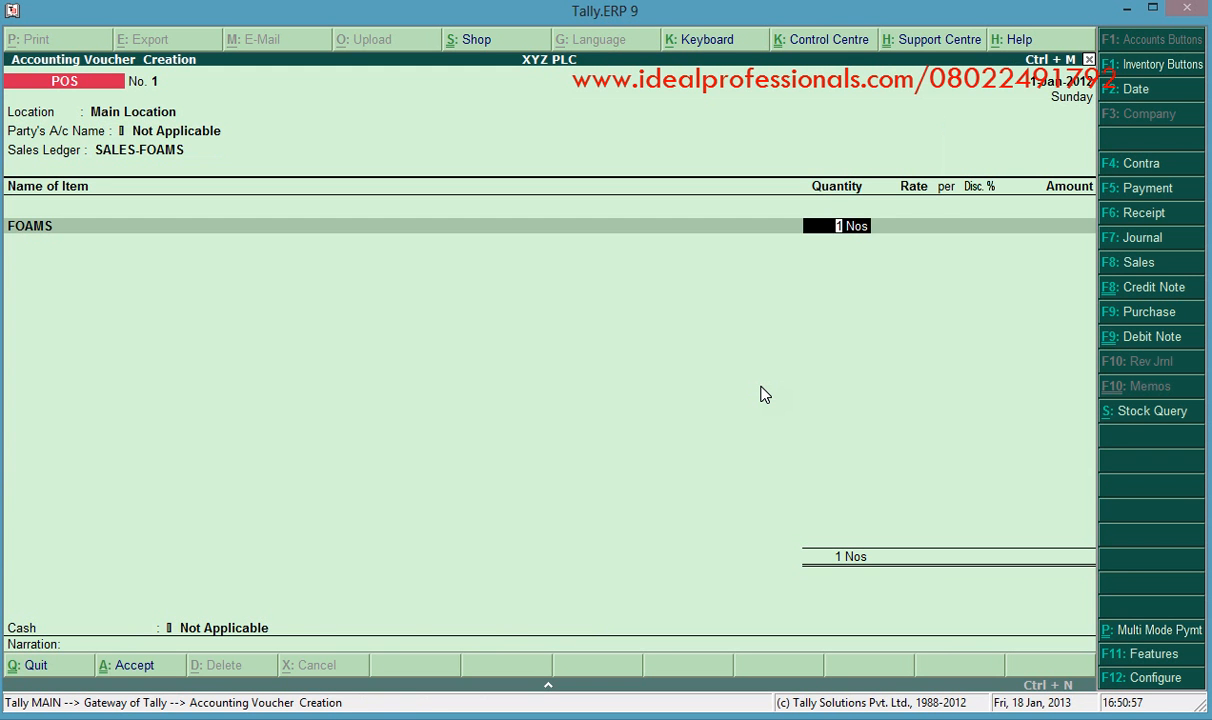
text(50)
key(Return)
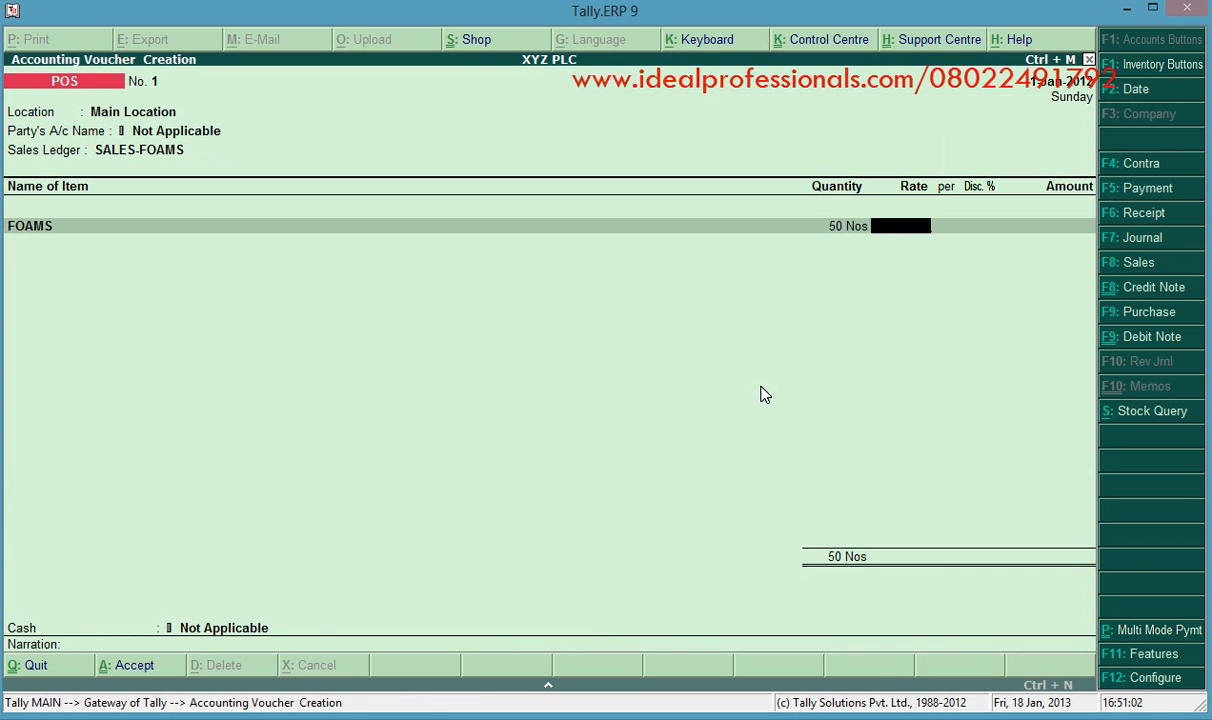
text(10000)
key(Return)
key(Return)
key(Return)
key(Return)
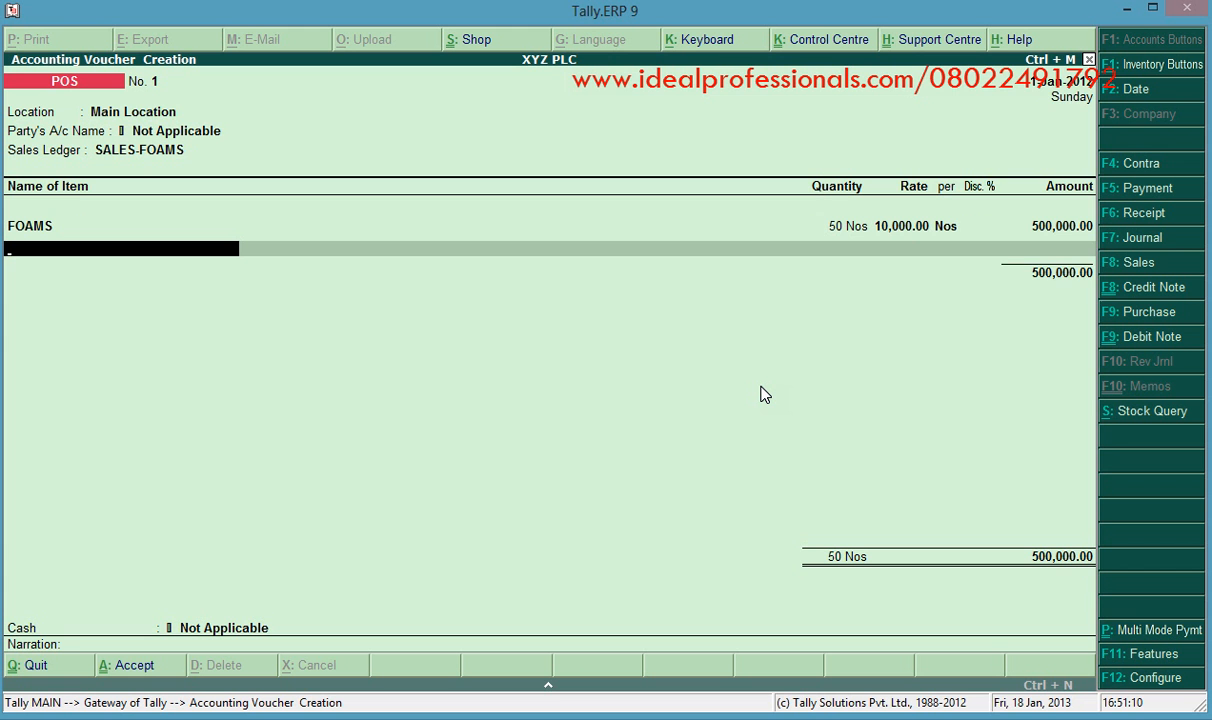
End the stock item list and add VAT at 5% below the FOAMS line
key(Return)
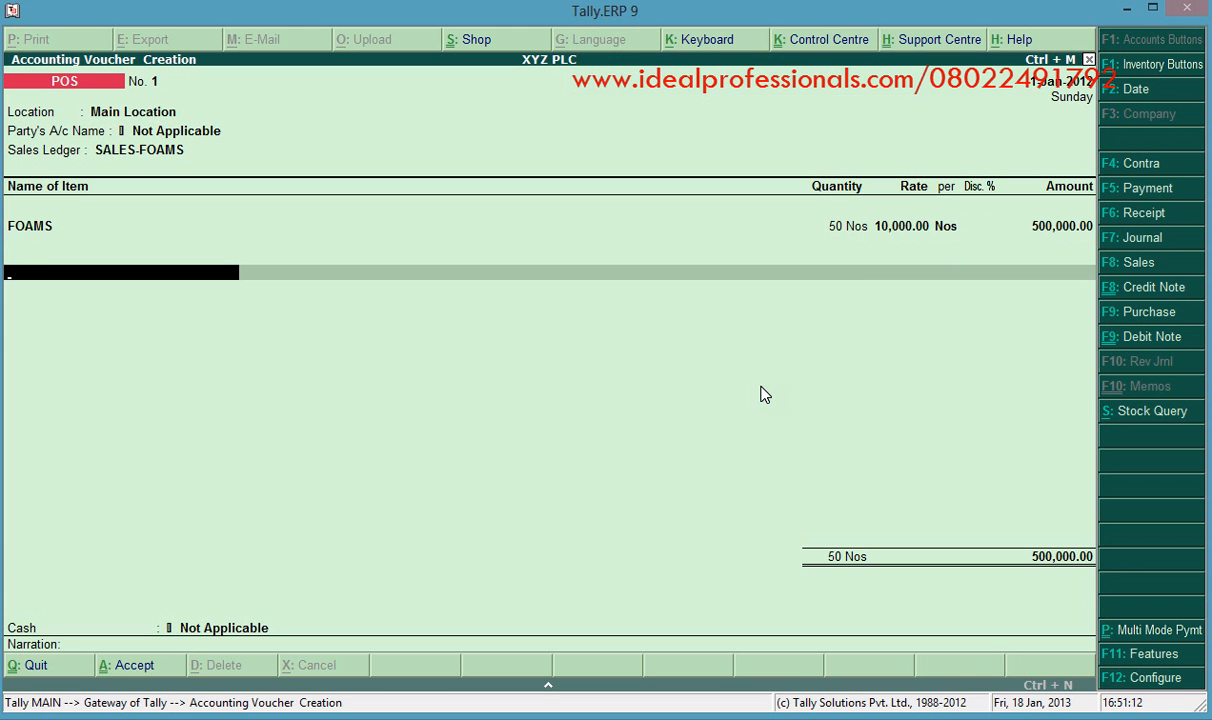
text(V)
key(Return)
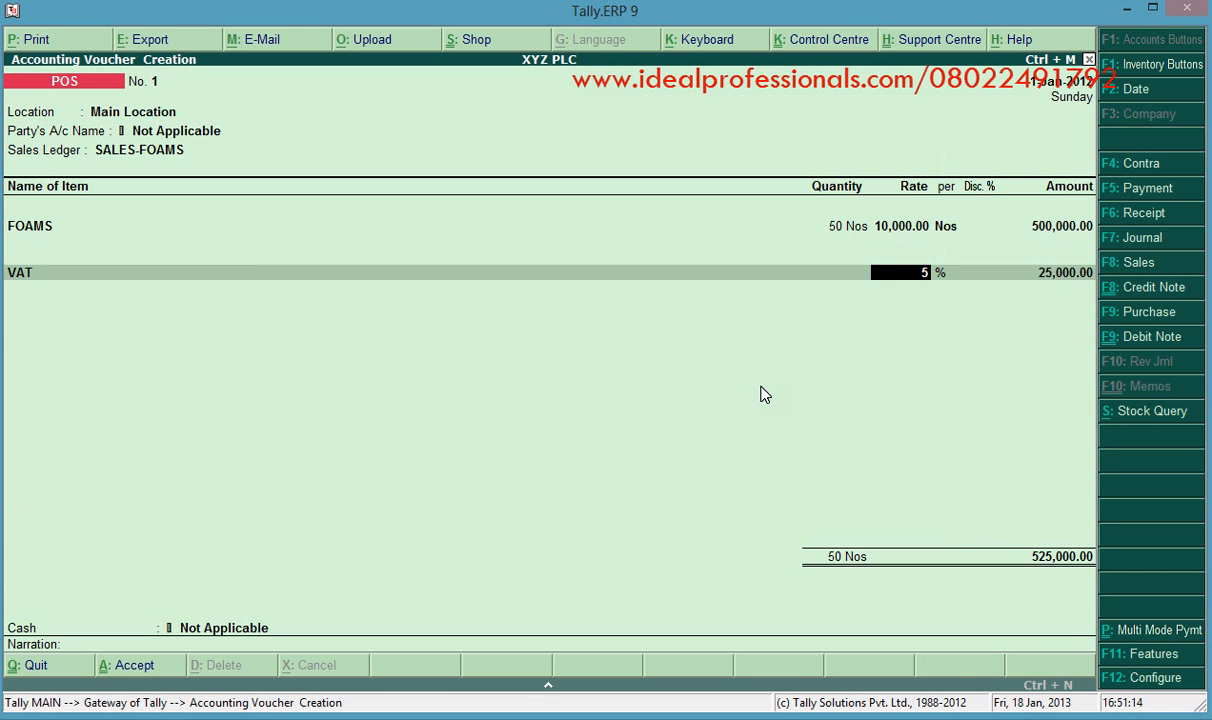
key(Return)
key(Return)
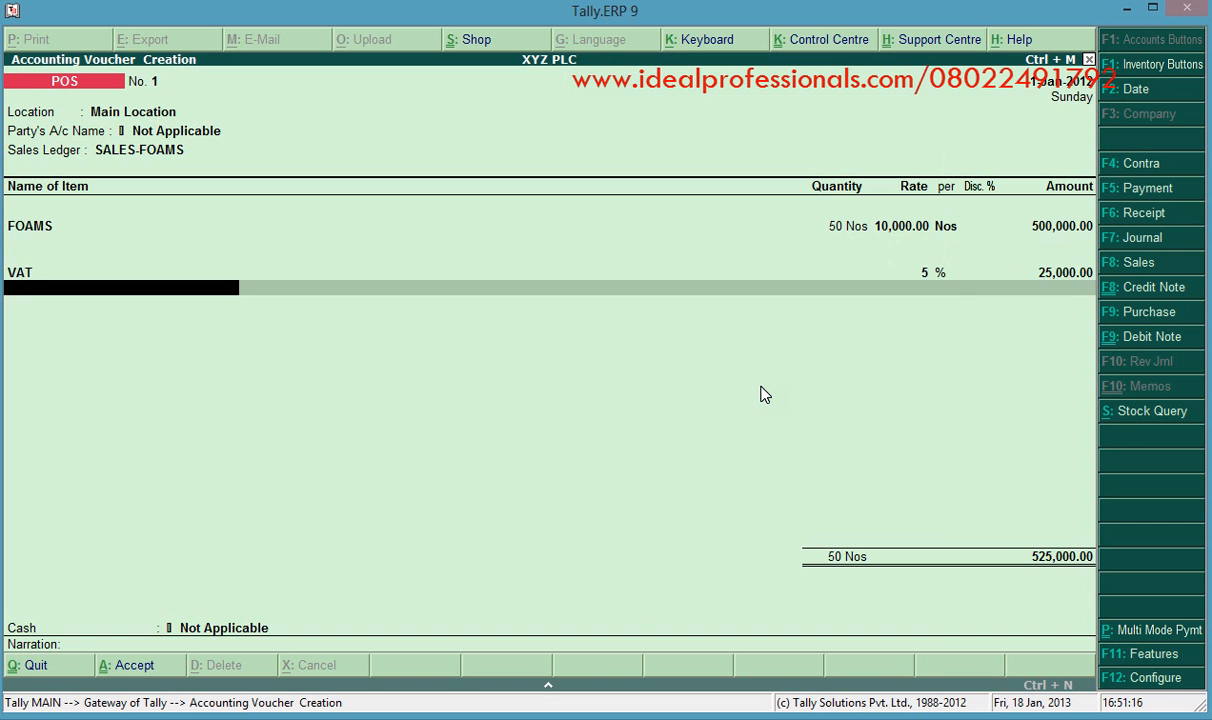
Choose Cash in Hand as the cash ledger and enter 525000 as the cash tendered
key(Return)
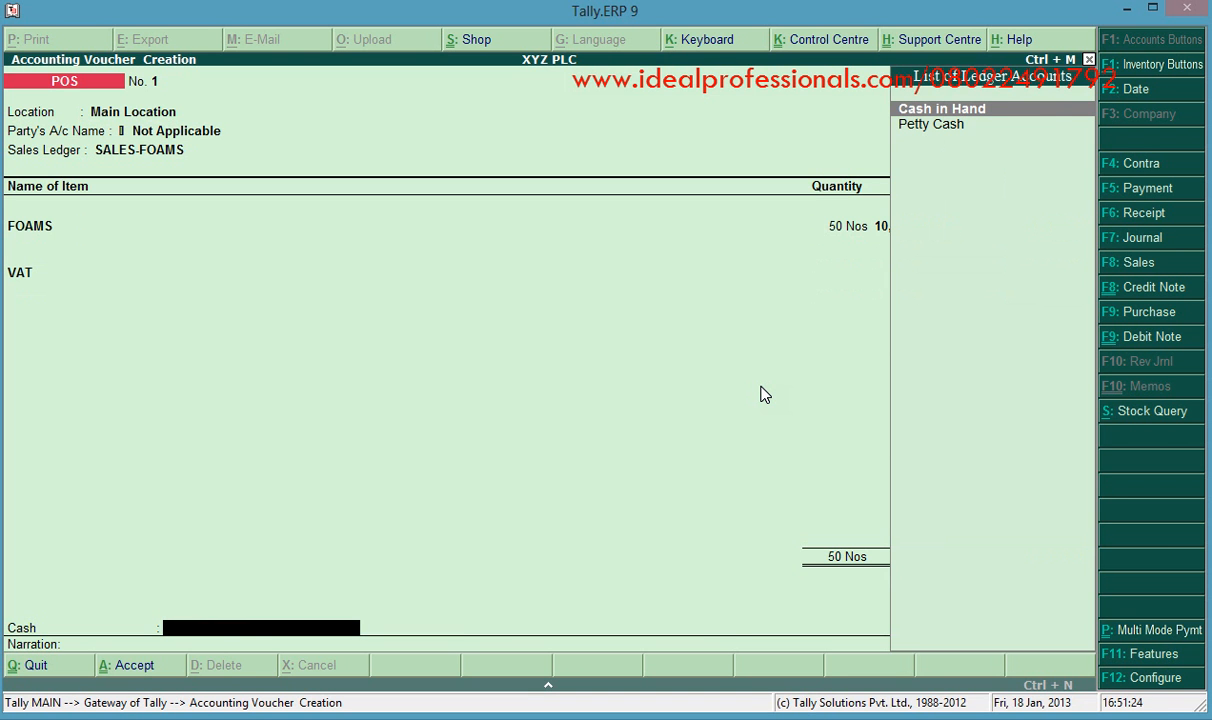
key(Return)
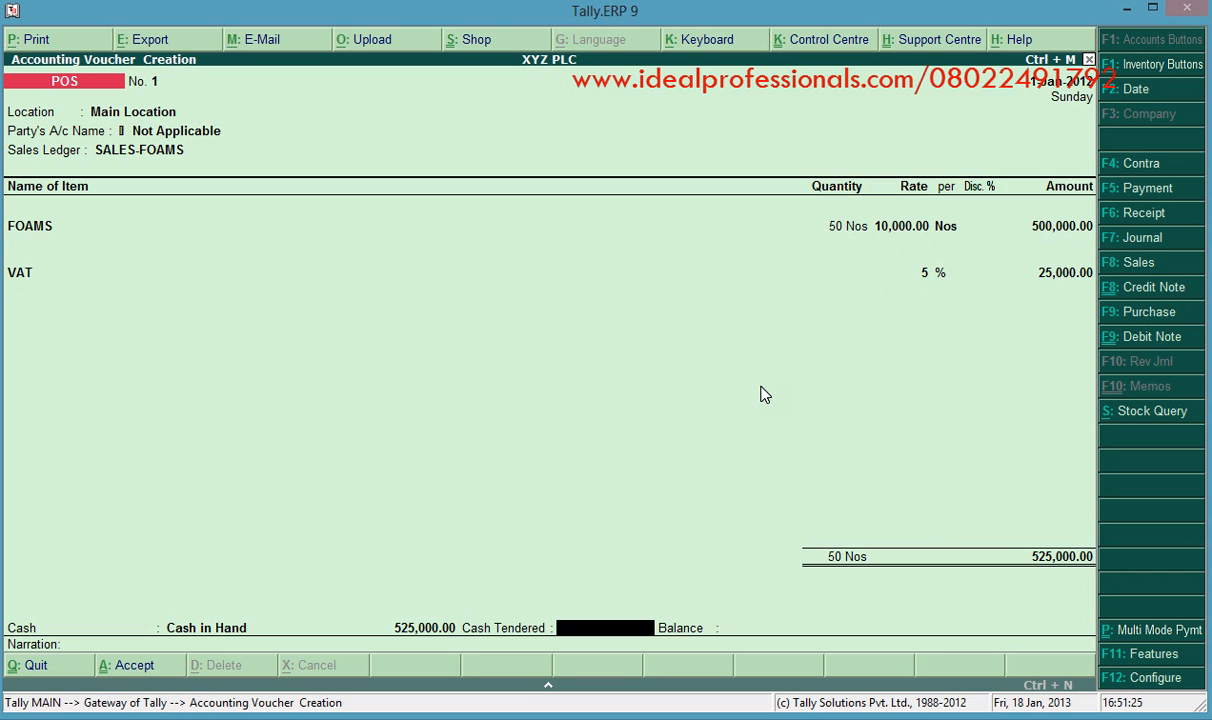
text(525000)
Switch the POS voucher to multi-mode payment
click(1166, 628)
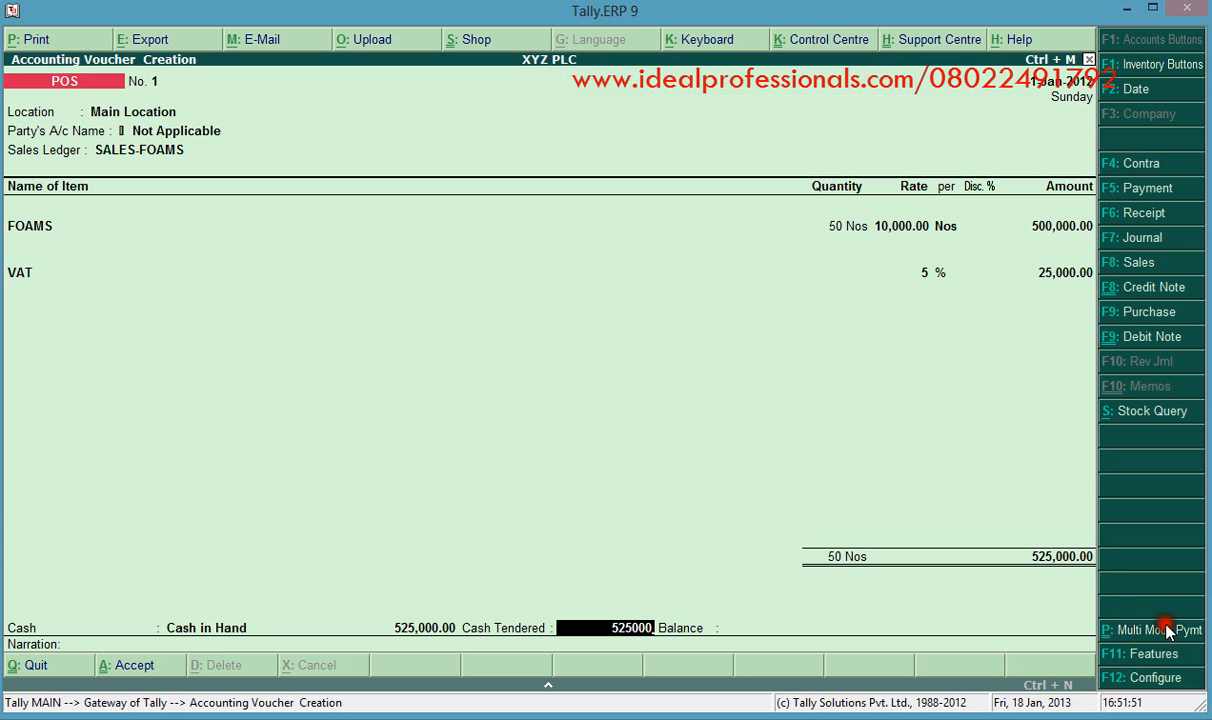
click(1154, 632)
click(1157, 632)
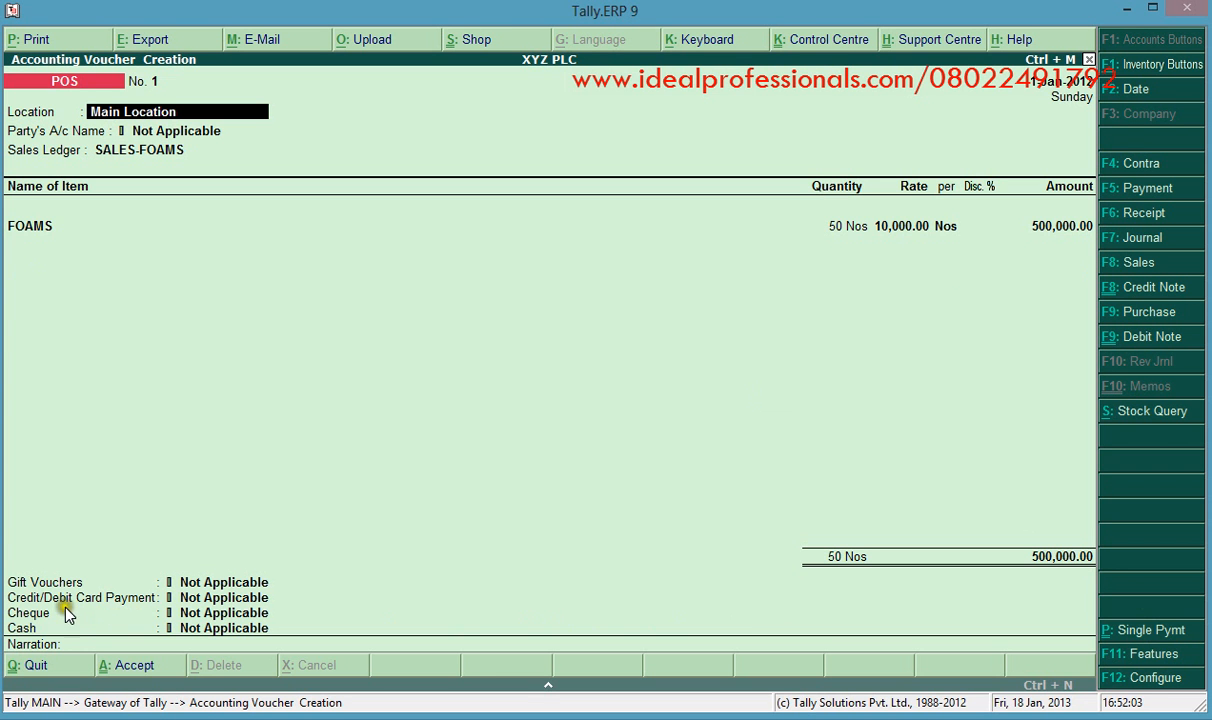
Replace the Not Applicable cheque ledger with GT Bank and set the cheque amount to 500,000
click(199, 619)
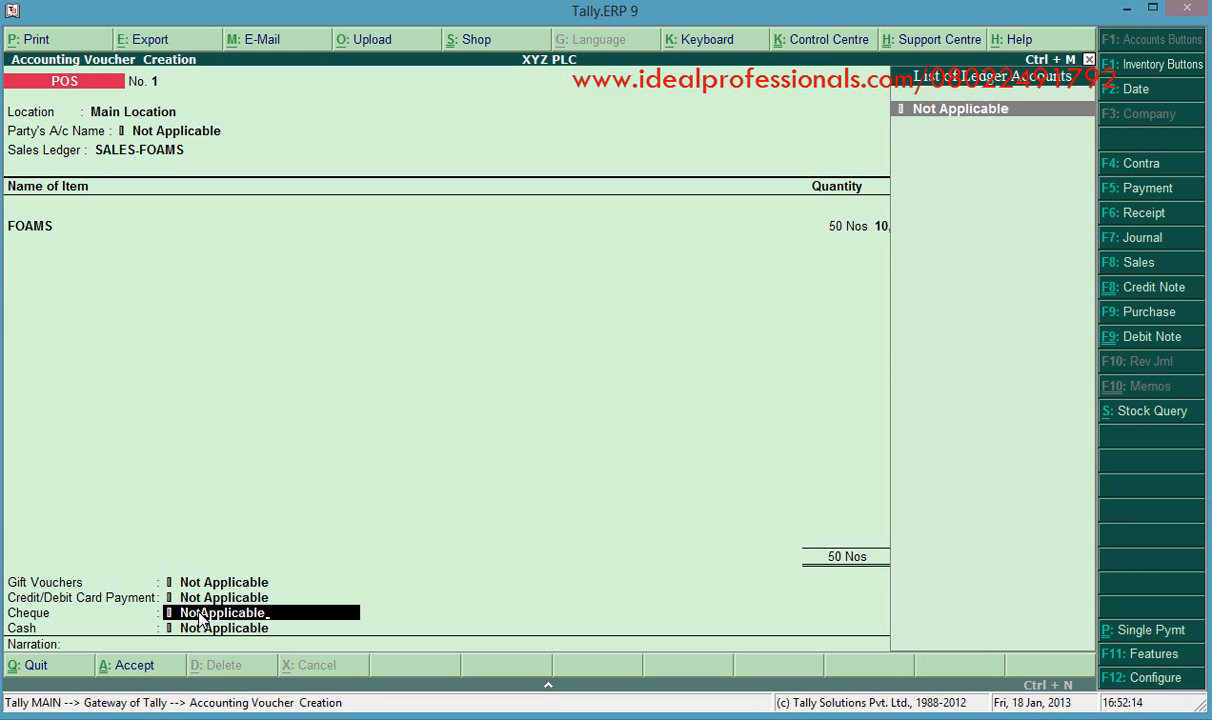
key(BackSpace)
key(BackSpace)
key(BackSpace)
key(BackSpace)
key(BackSpace)
key(BackSpace)
key(BackSpace)
key(BackSpace)
key(BackSpace)
key(BackSpace)
key(BackSpace)
key(BackSpace)
key(BackSpace)
key(BackSpace)
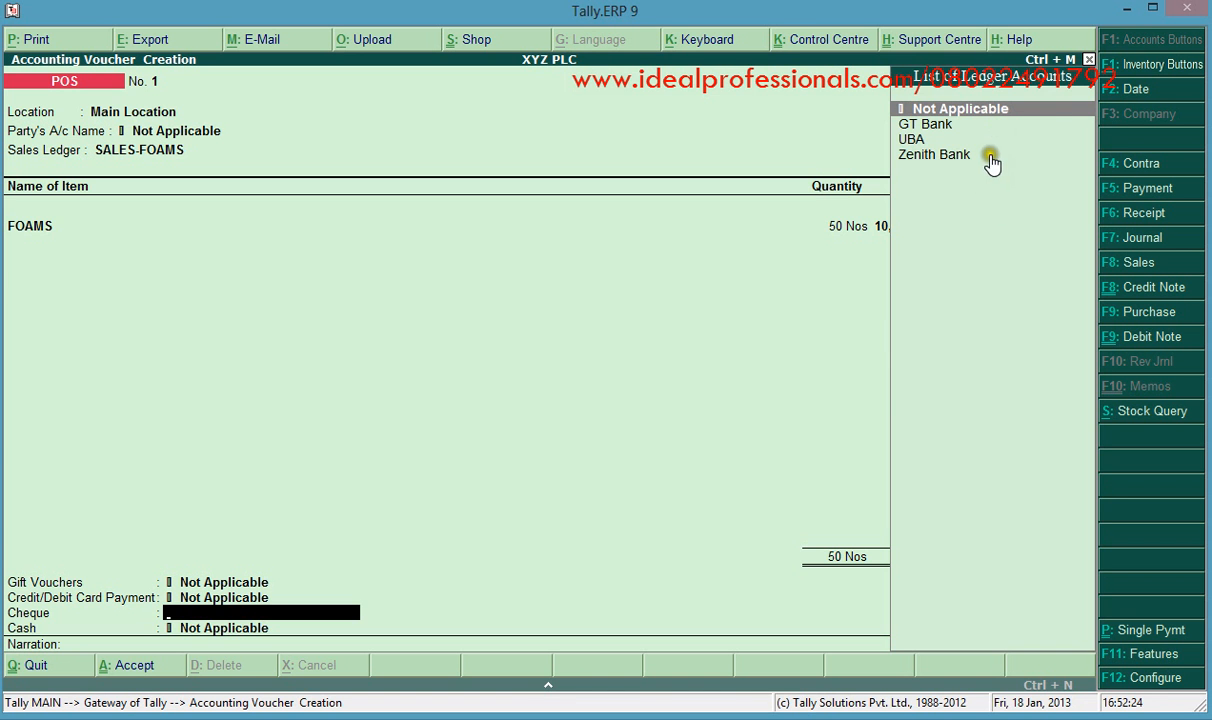
click(940, 125)
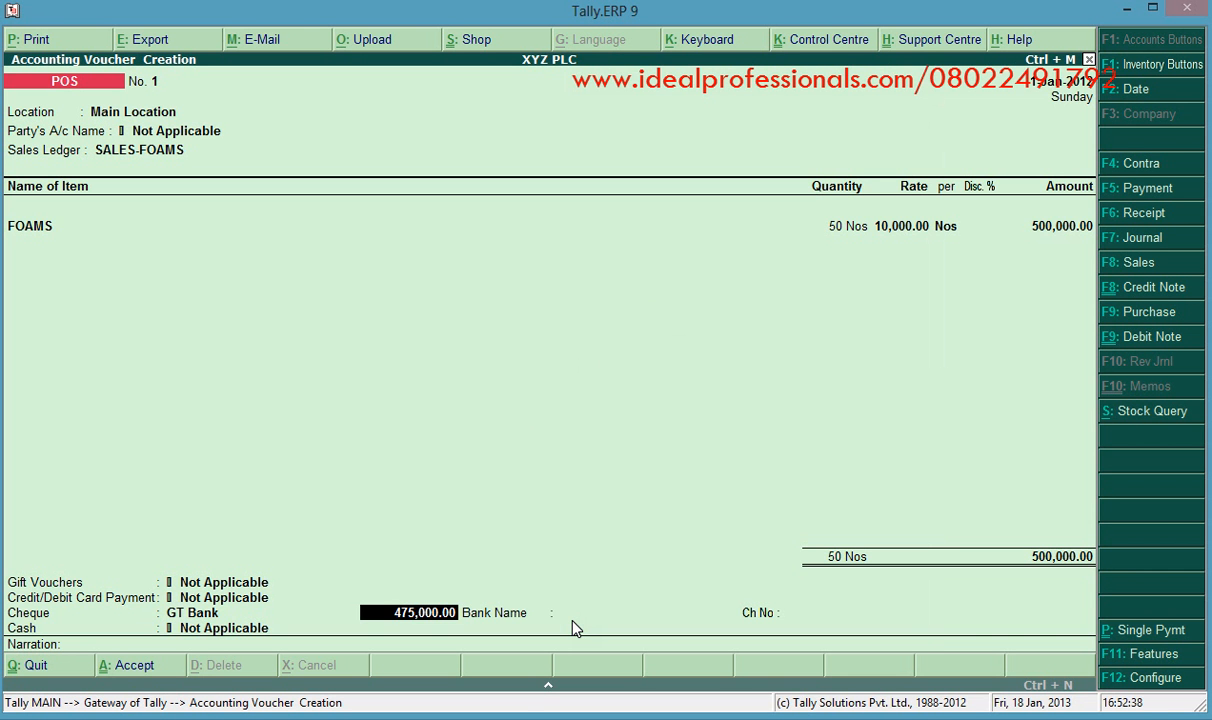
text(500,000)
key(Return)
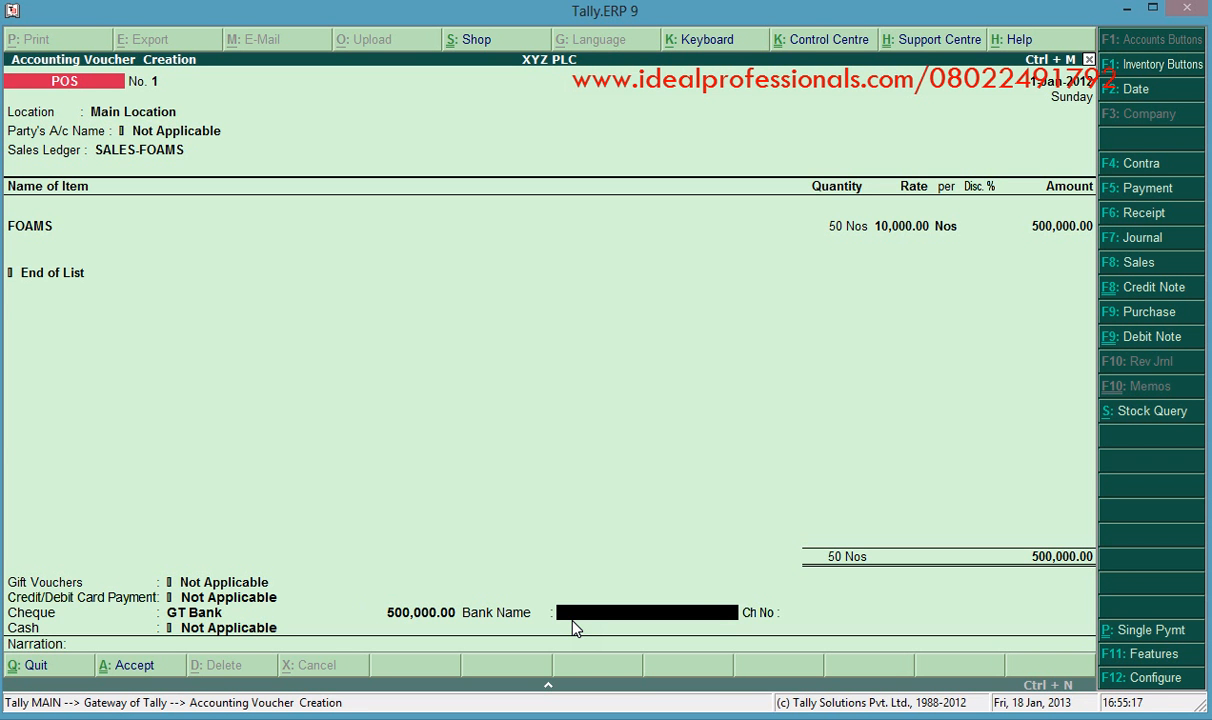
Enter ACCESS as the cheque's bank name, fill in the cheque number and leave the narration blank
text(ACCESS)
key(Return)
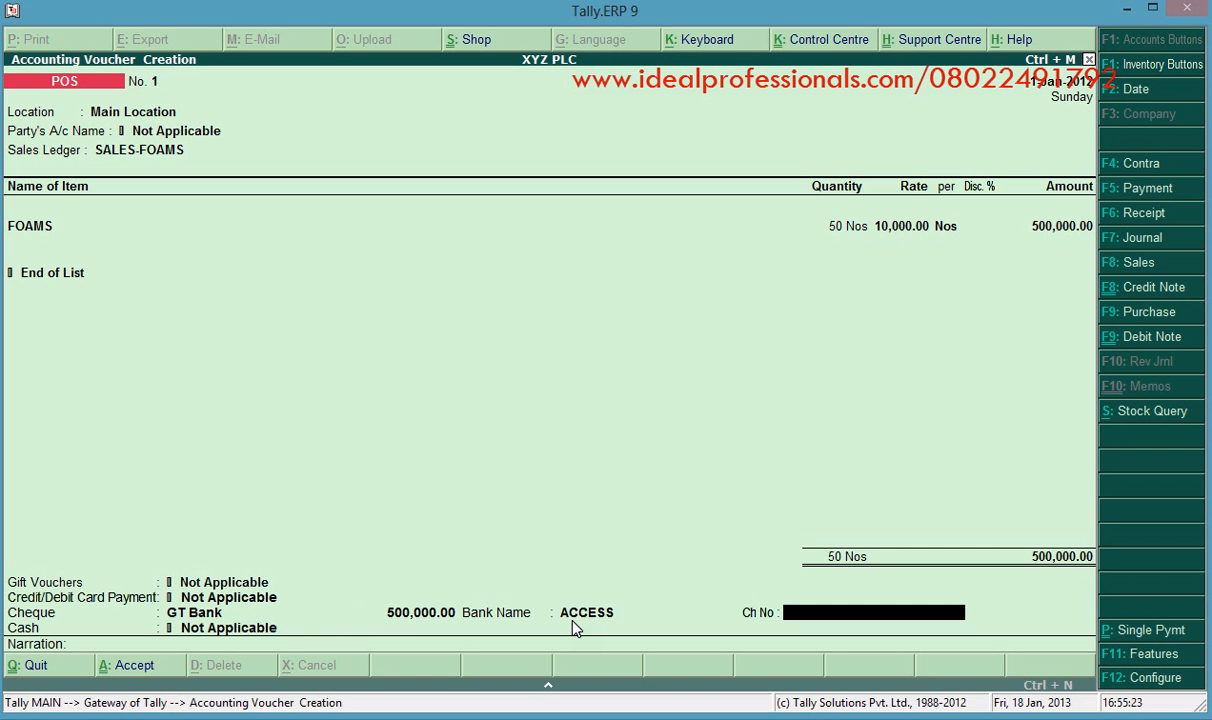
text(7899)
key(Return)
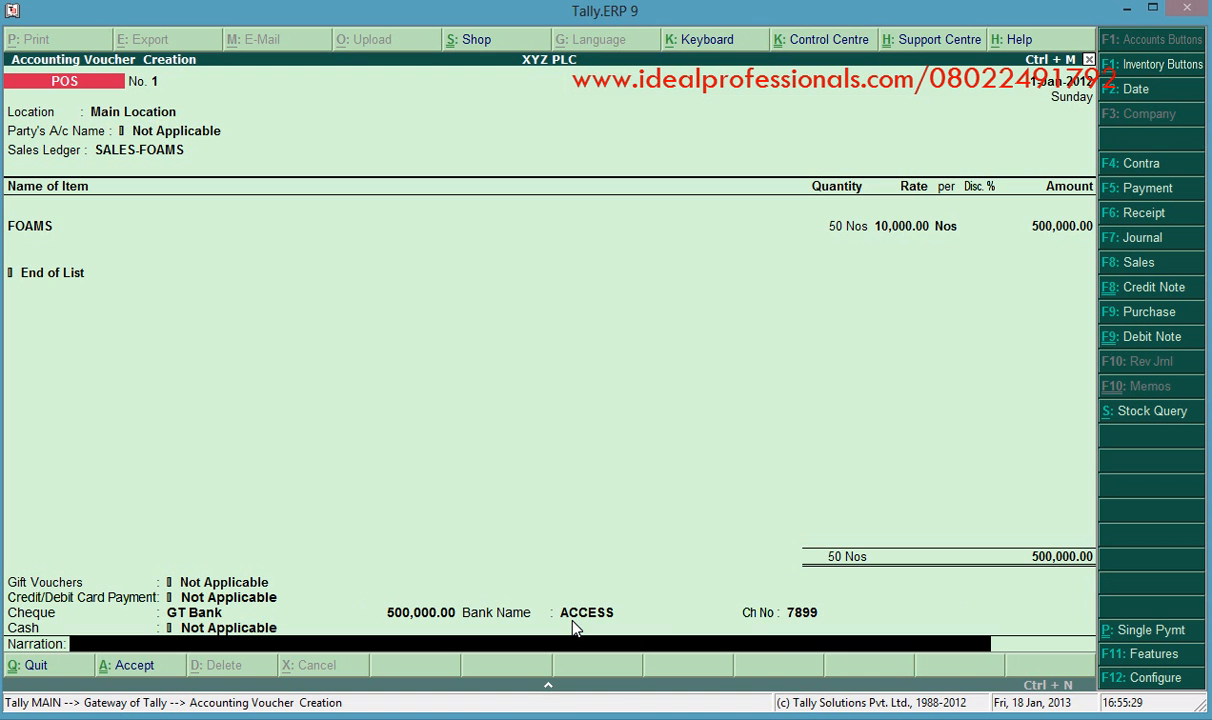
key(Return)
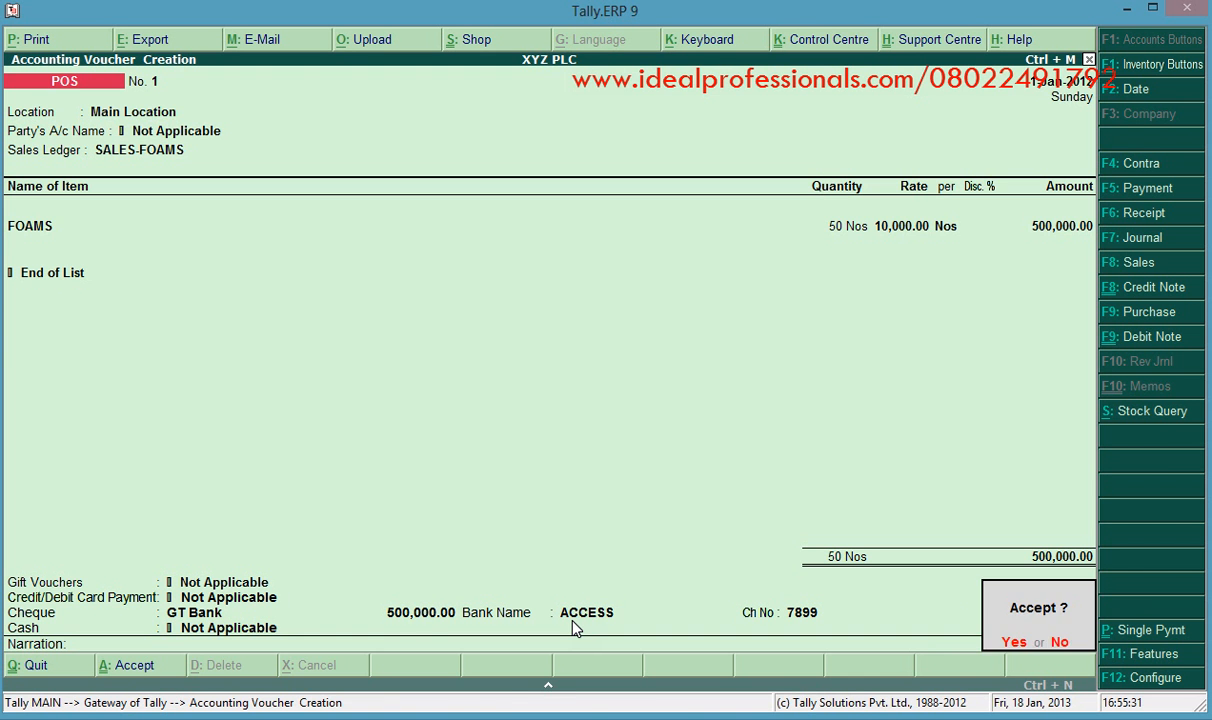
Accept the POS voucher and open its print settings, switching the print preview off and back on
key(Escape)
key(alt+p)
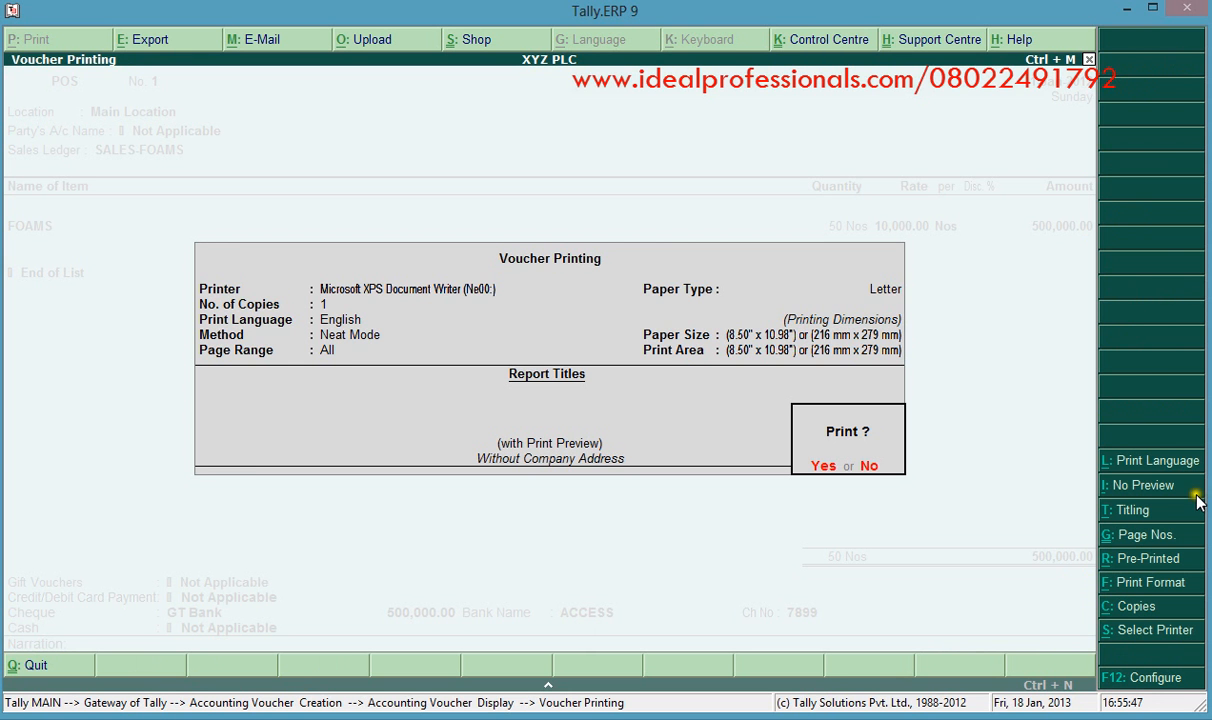
click(1133, 490)
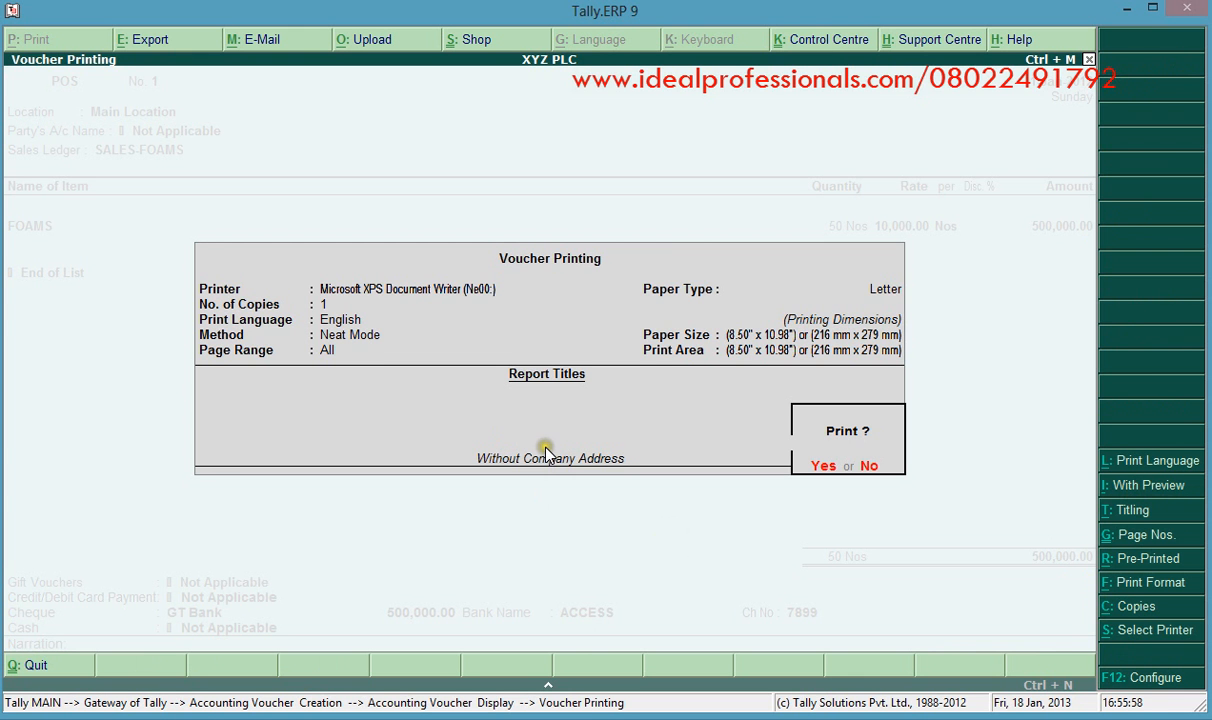
click(1135, 490)
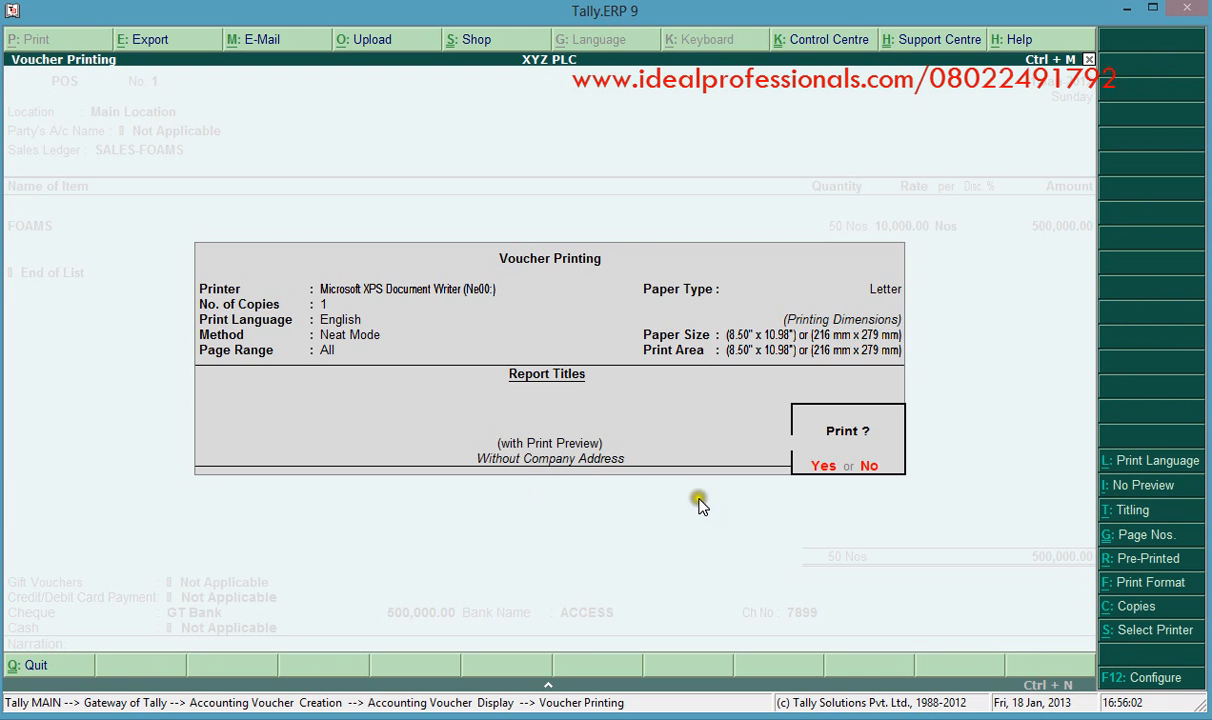
Set printing with the company address to Yes in the report title settings and accept them
click(1138, 512)
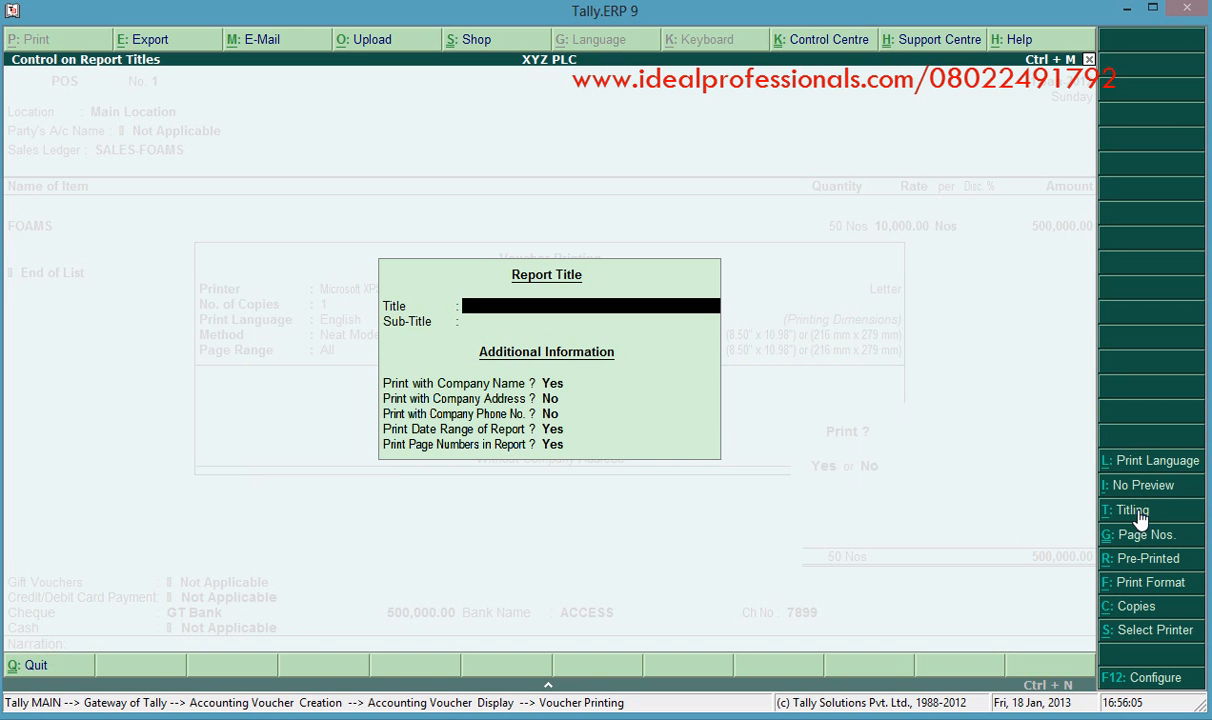
click(550, 399)
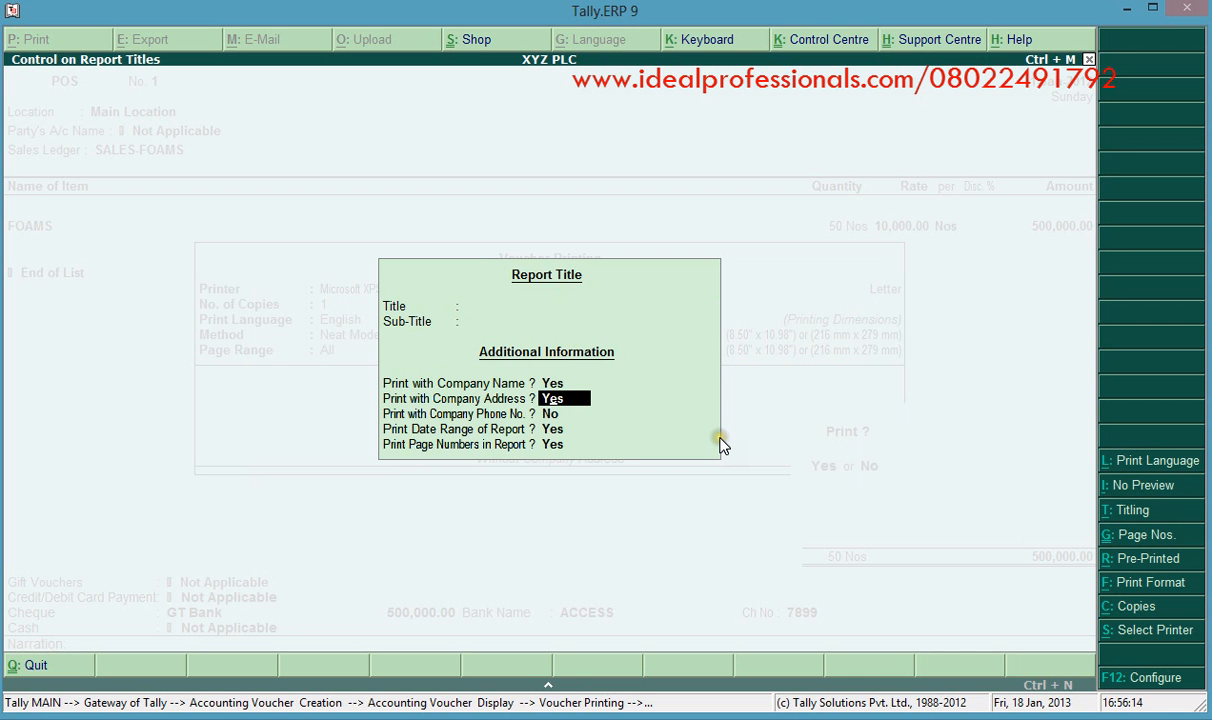
key(Return)
key(Return)
key(Return)
key(Return)
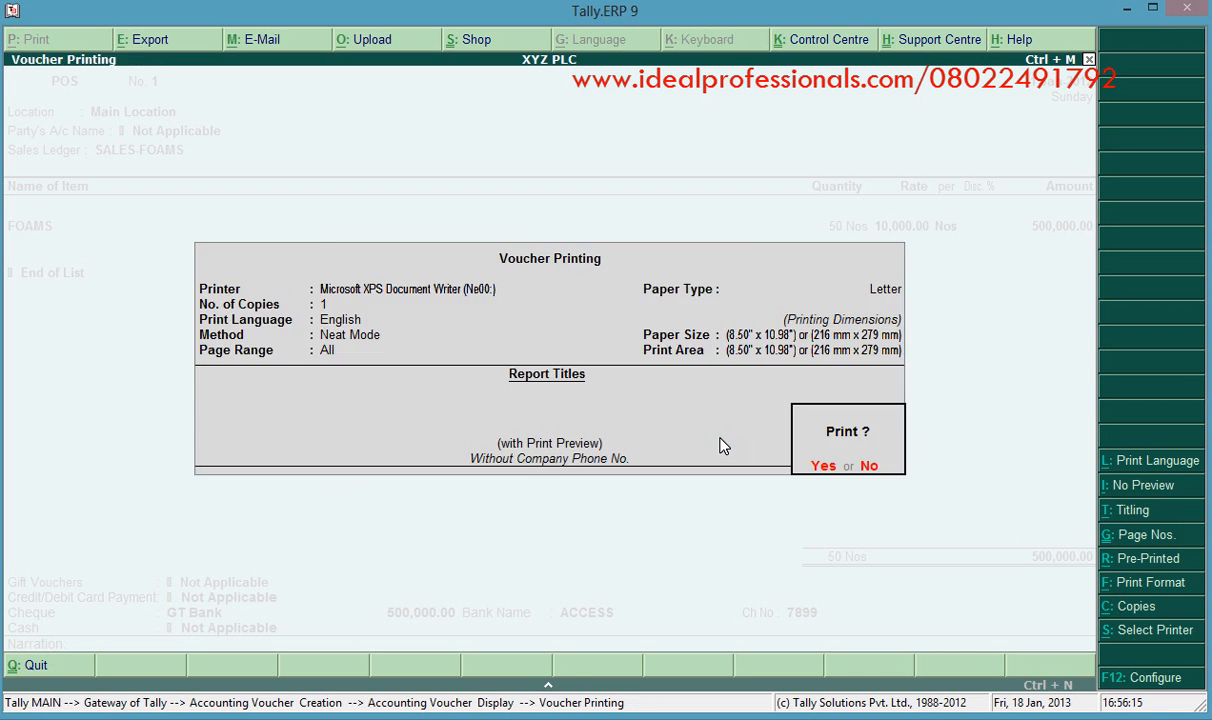
Open the page range settings and accept page numbering from 1 with all pages
click(1150, 536)
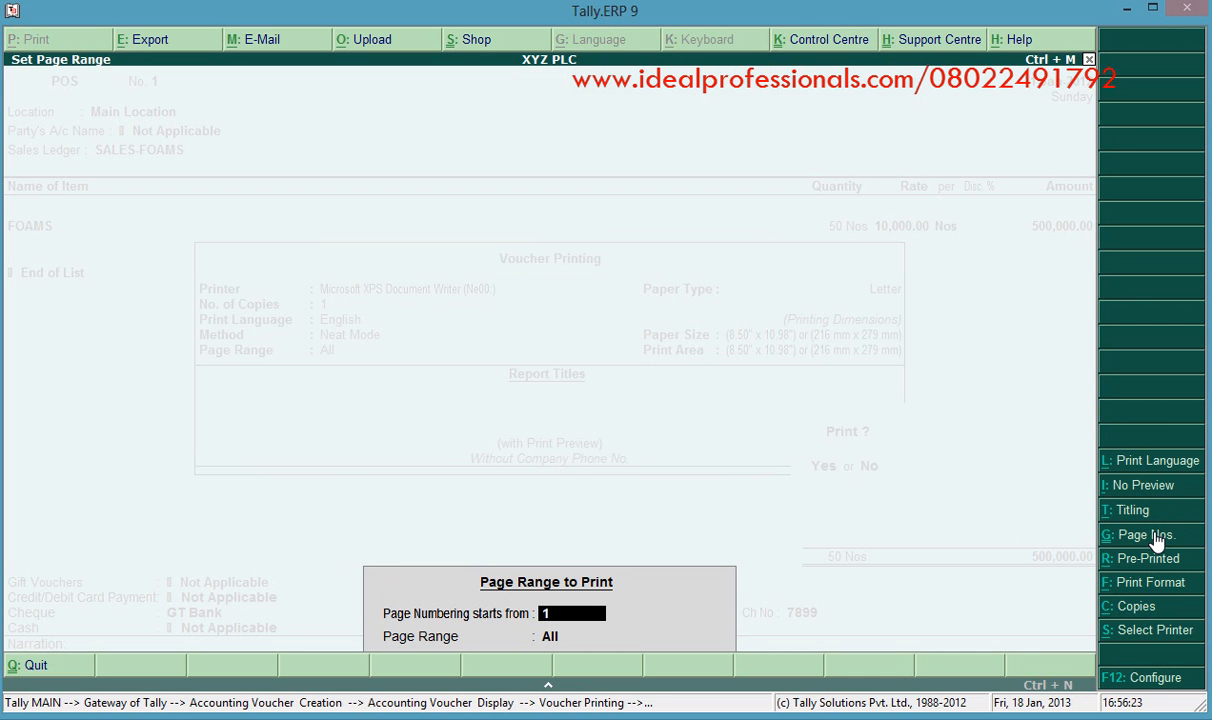
key(Return)
key(Return)
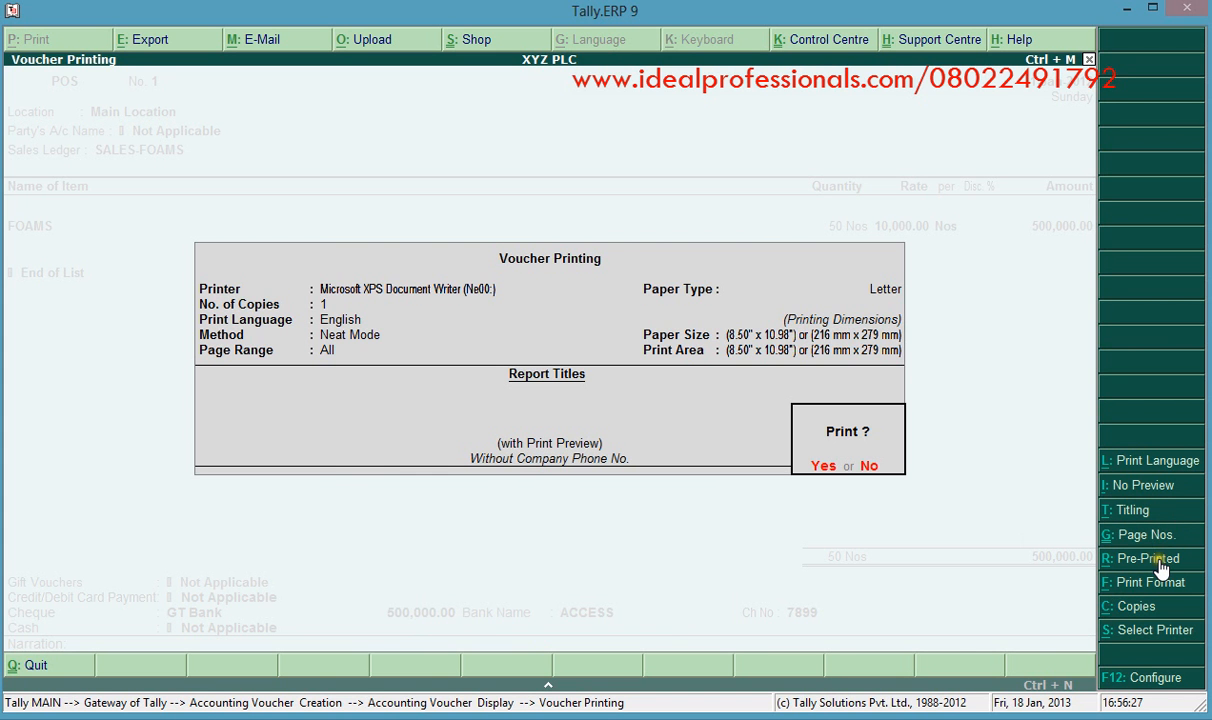
Toggle the voucher's print method between pre-printed and plain paper, finishing on plain paper
click(1161, 564)
click(1161, 564)
click(1160, 566)
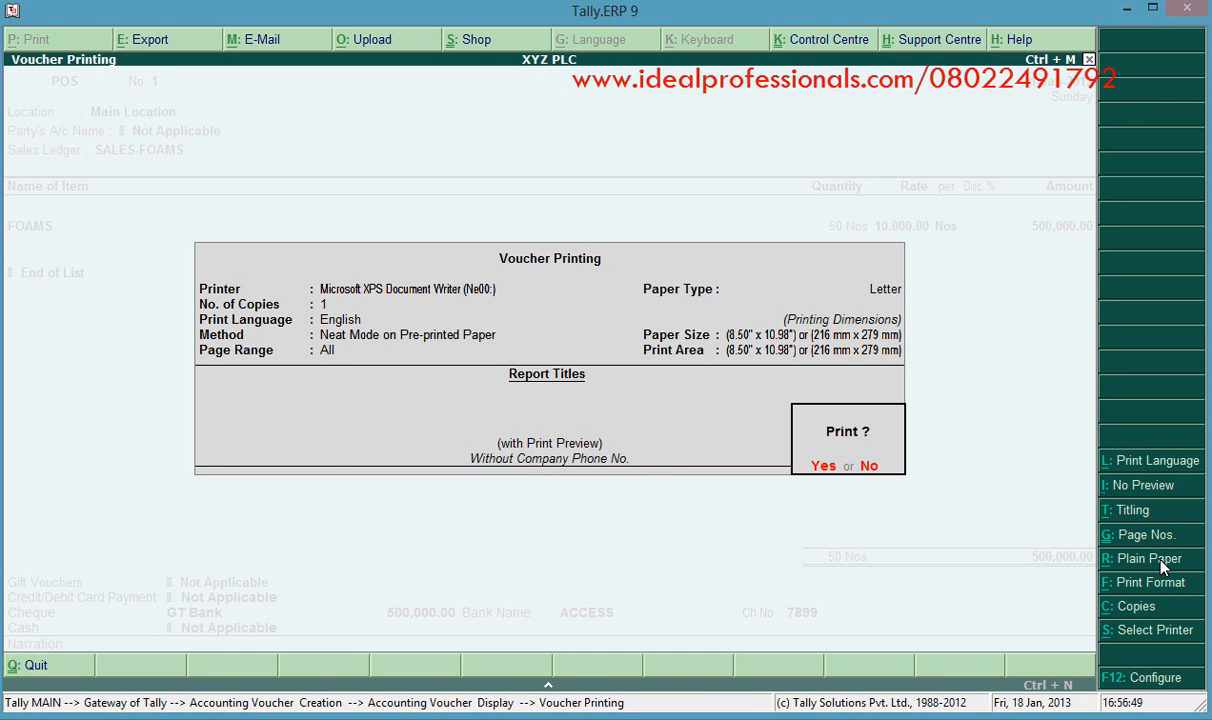
click(1162, 566)
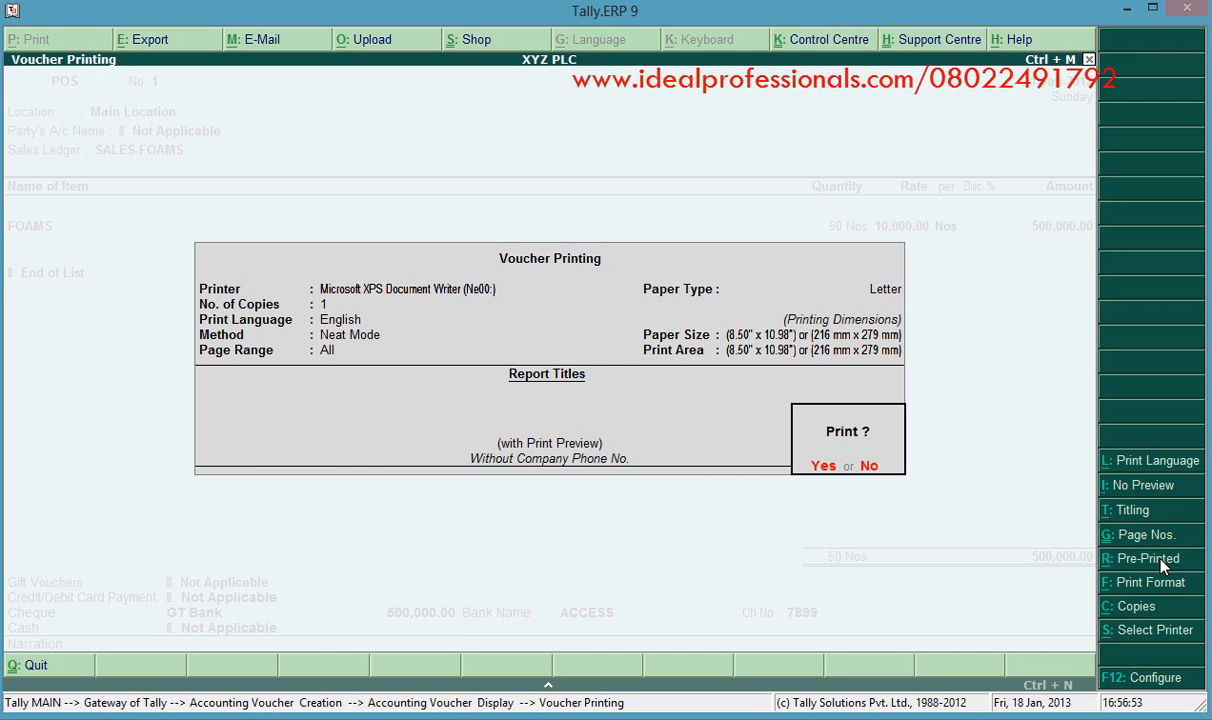
click(706, 267)
click(1148, 562)
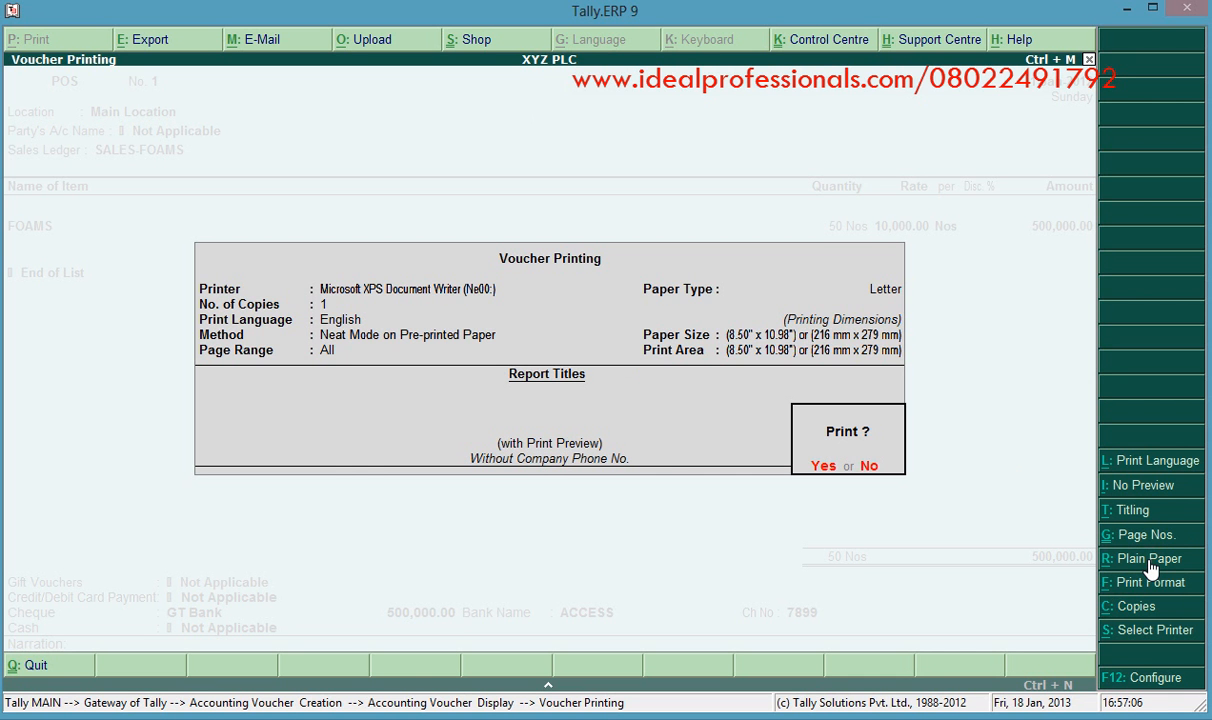
click(1150, 565)
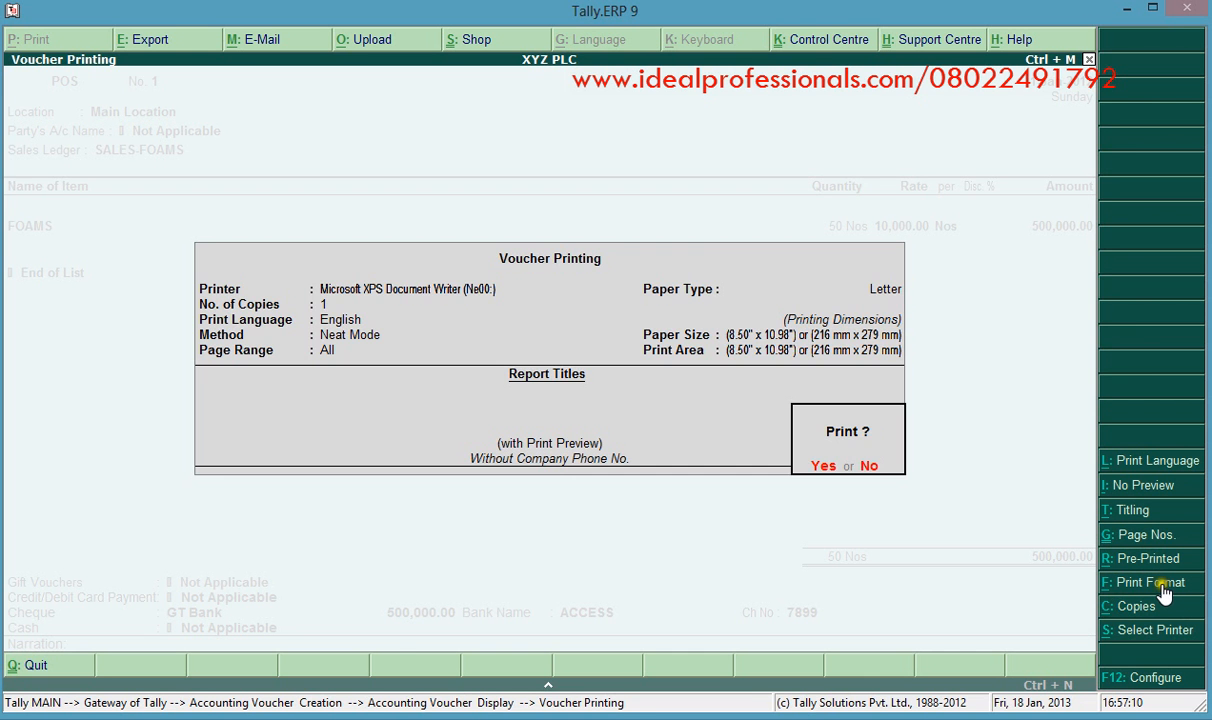
Open the print mode settings for the voucher
click(1160, 590)
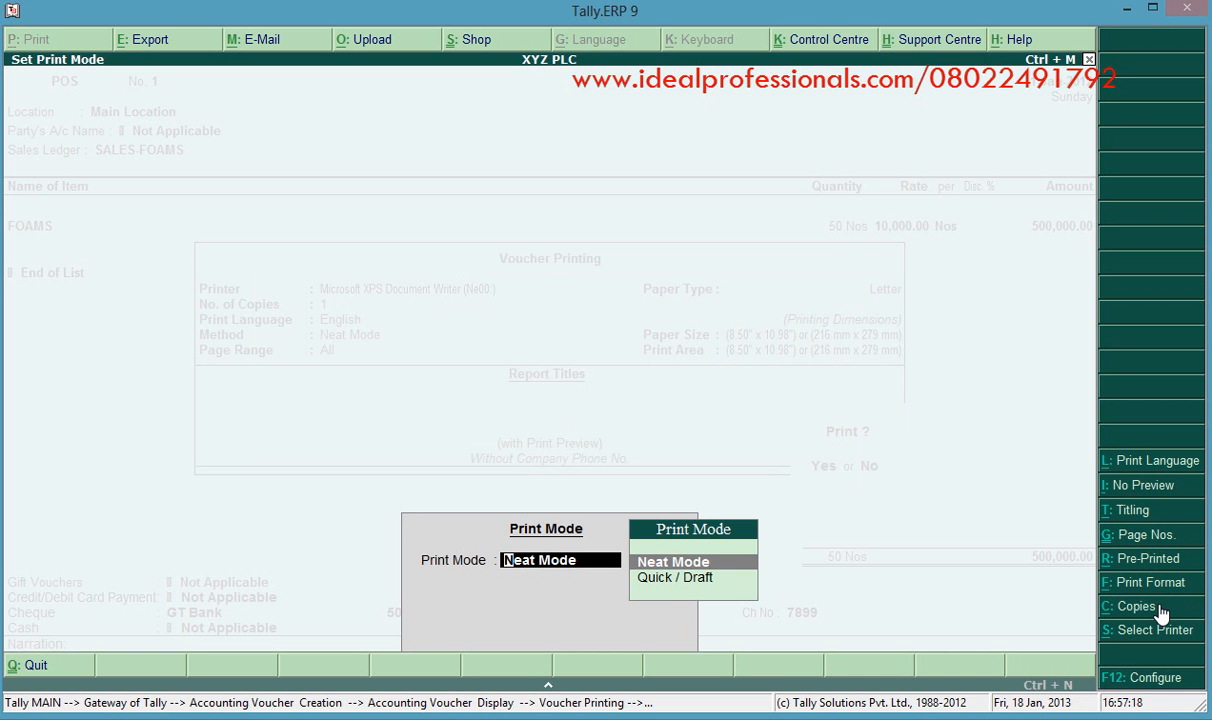
Review the POS voucher's print mode, number of copies, printer selection and invoice printing configuration without changing them
key(Return)
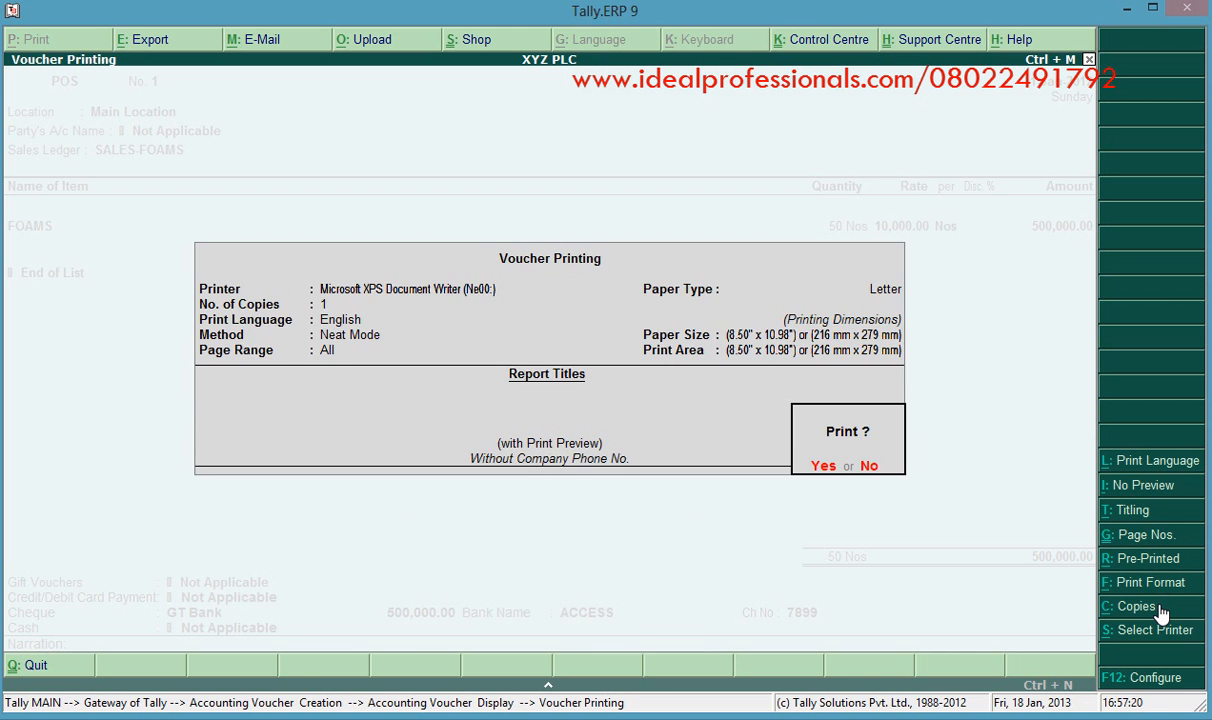
click(1161, 610)
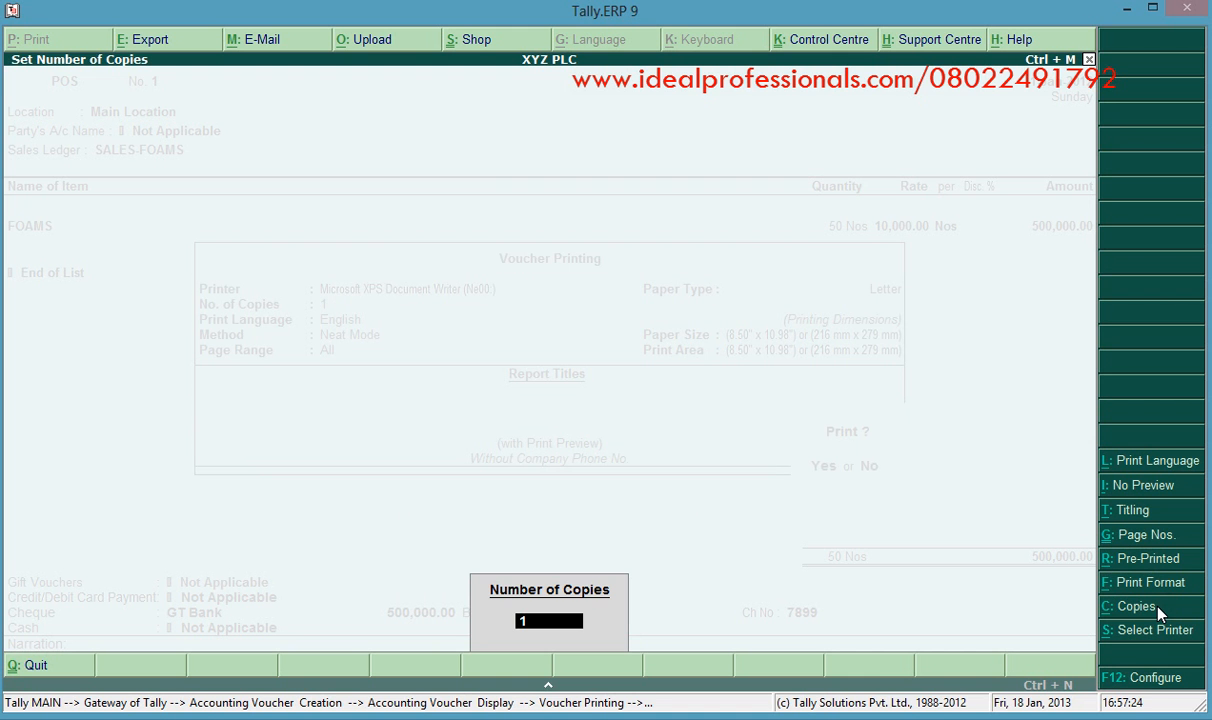
key(Return)
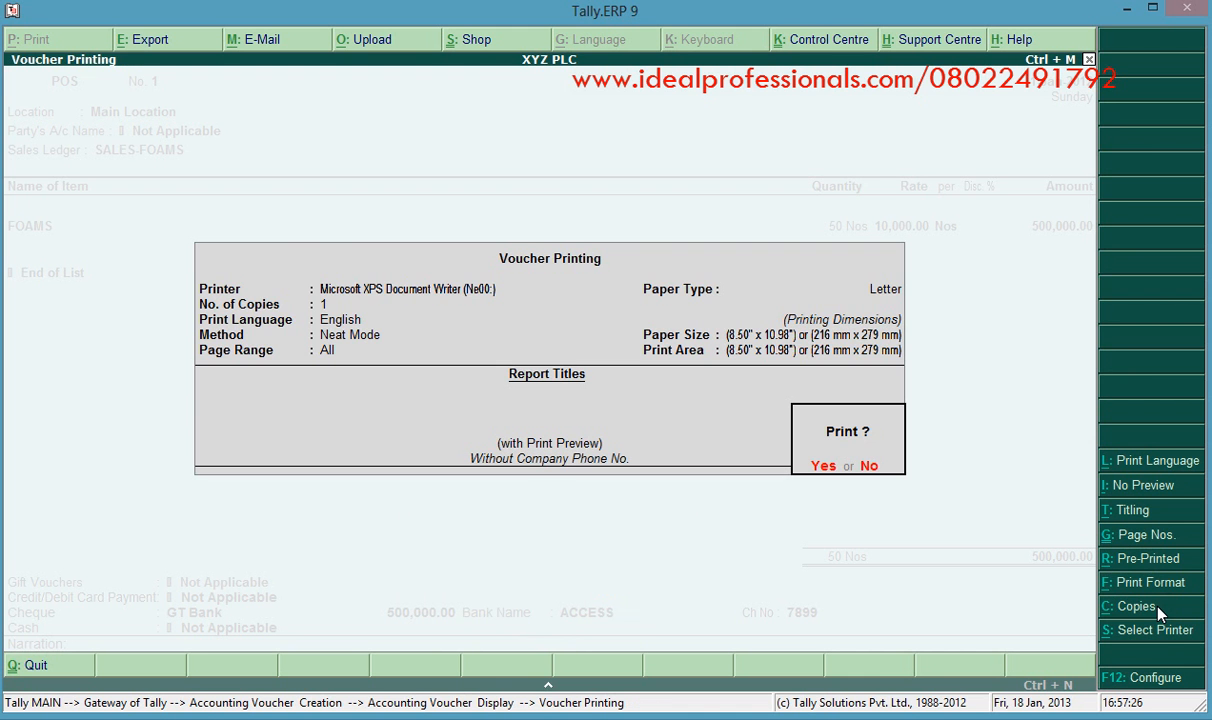
click(1157, 632)
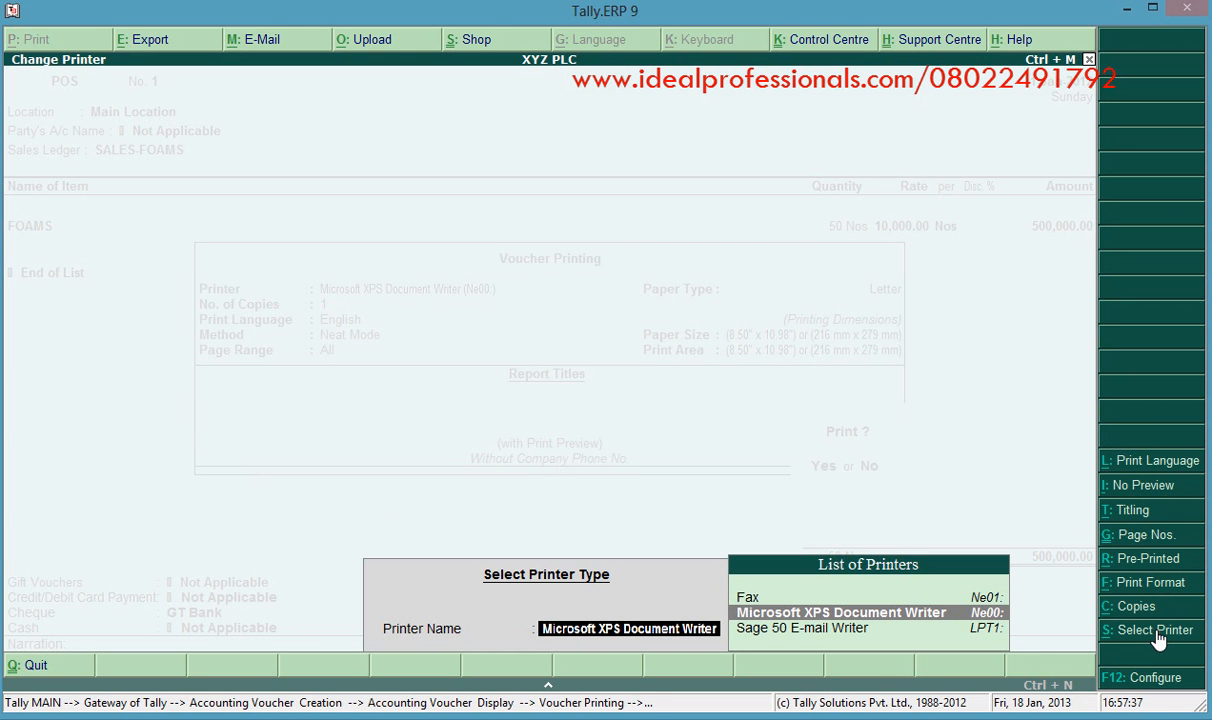
key(Return)
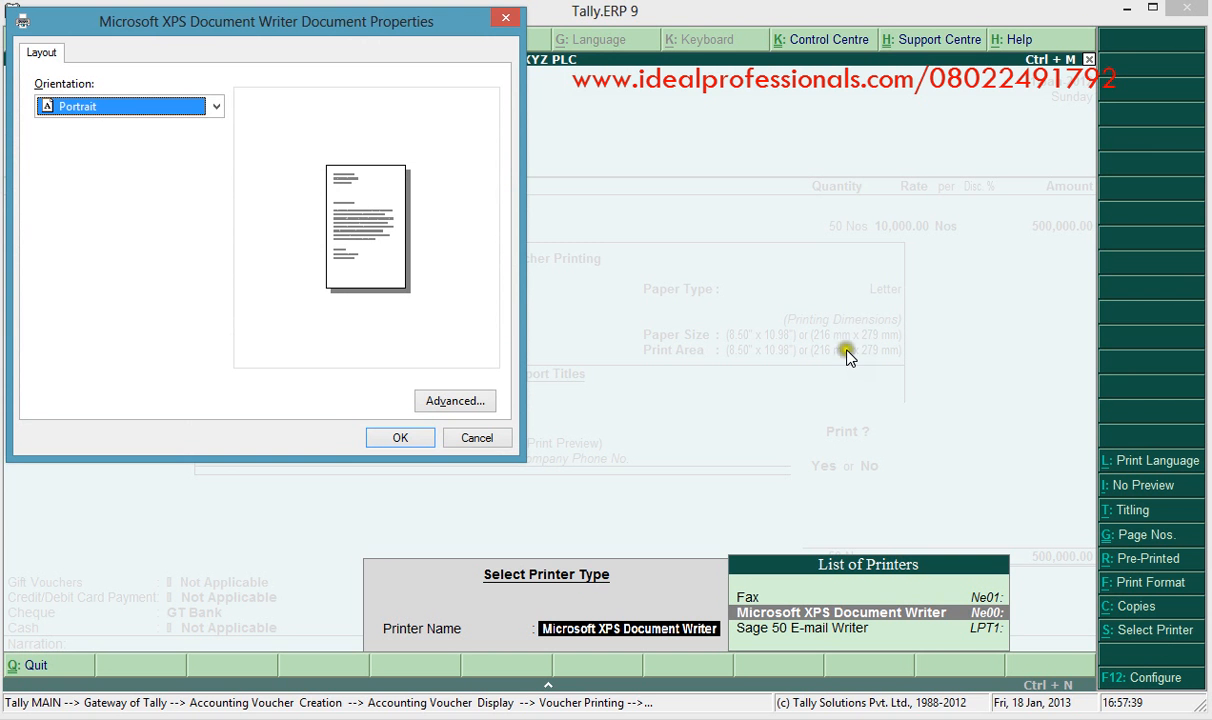
click(504, 22)
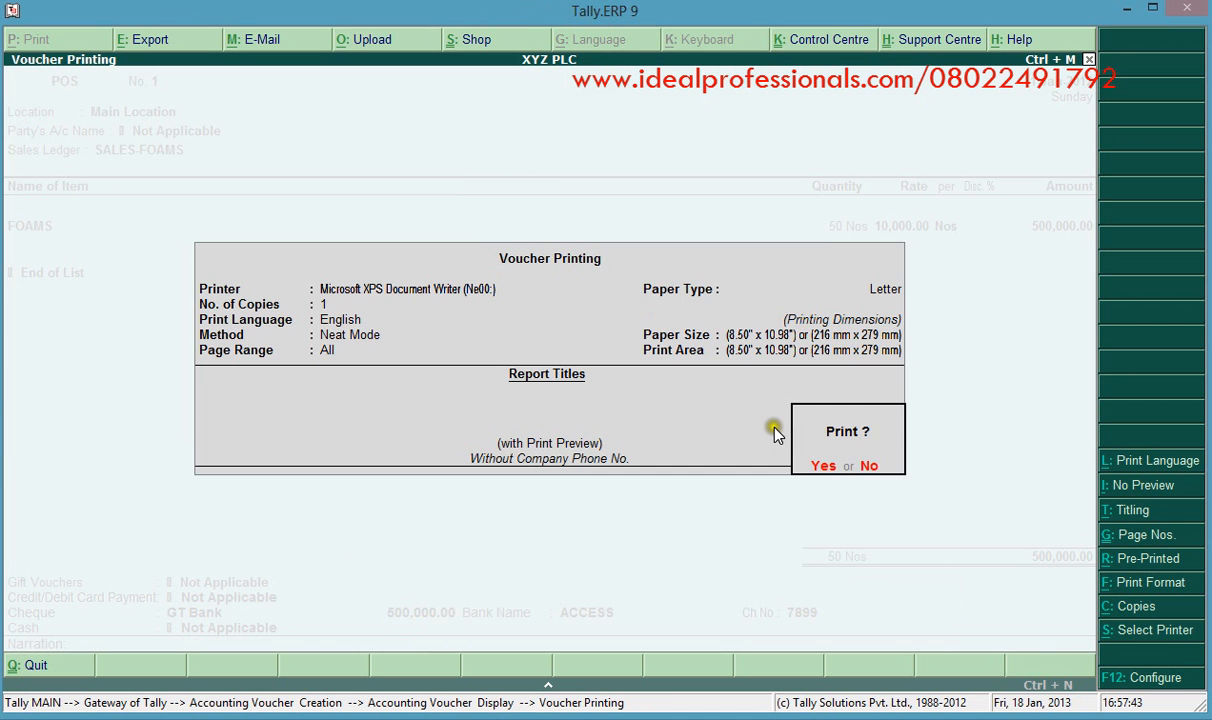
click(1156, 679)
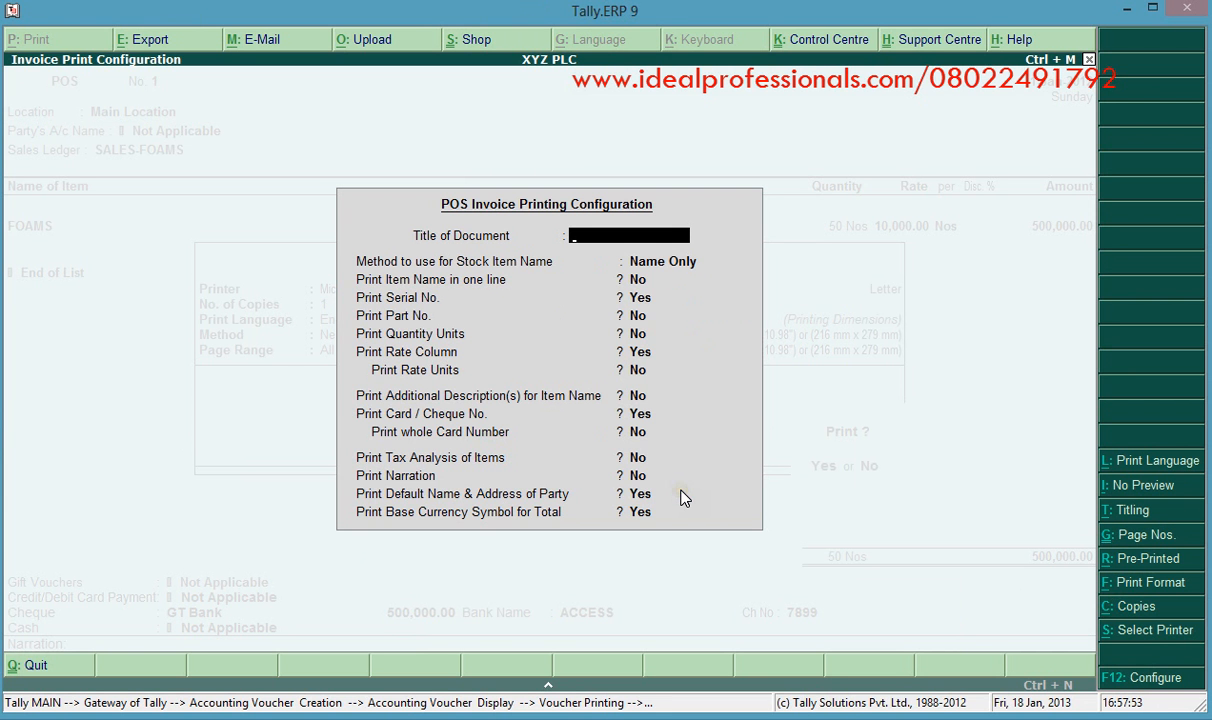
key(Escape)
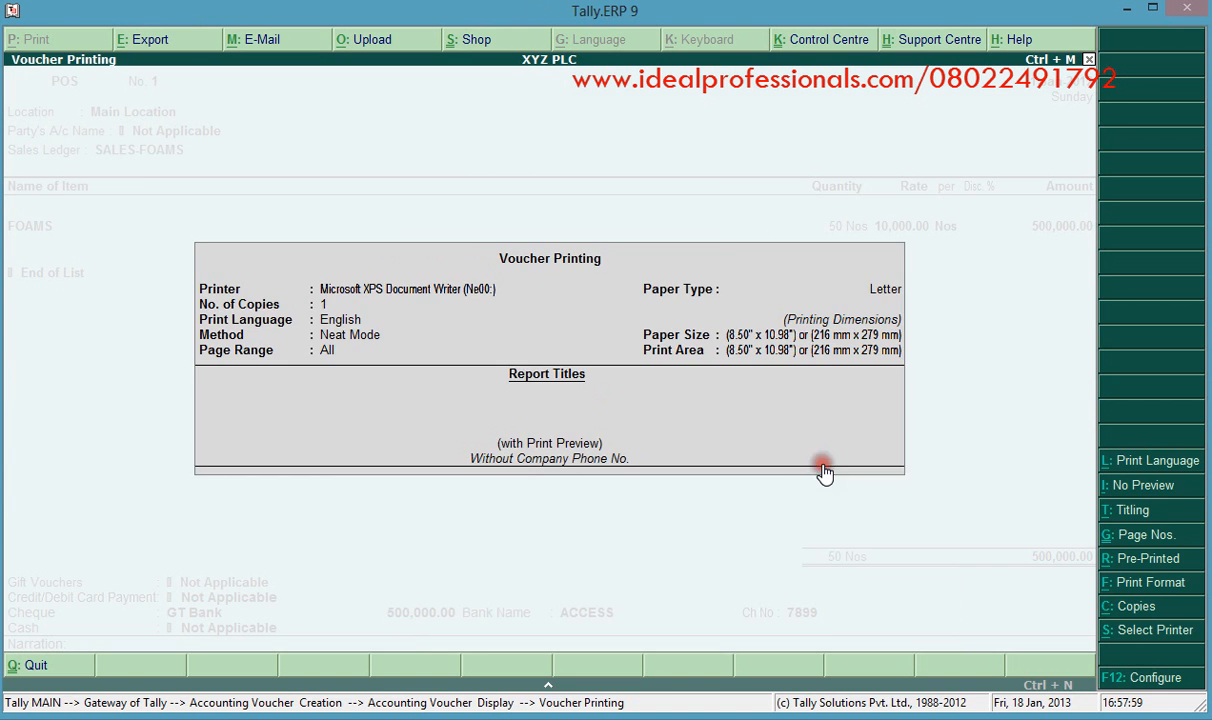
Preview the POS invoice, zoom in to examine its bill, item and payment details, and close the preview
click(822, 466)
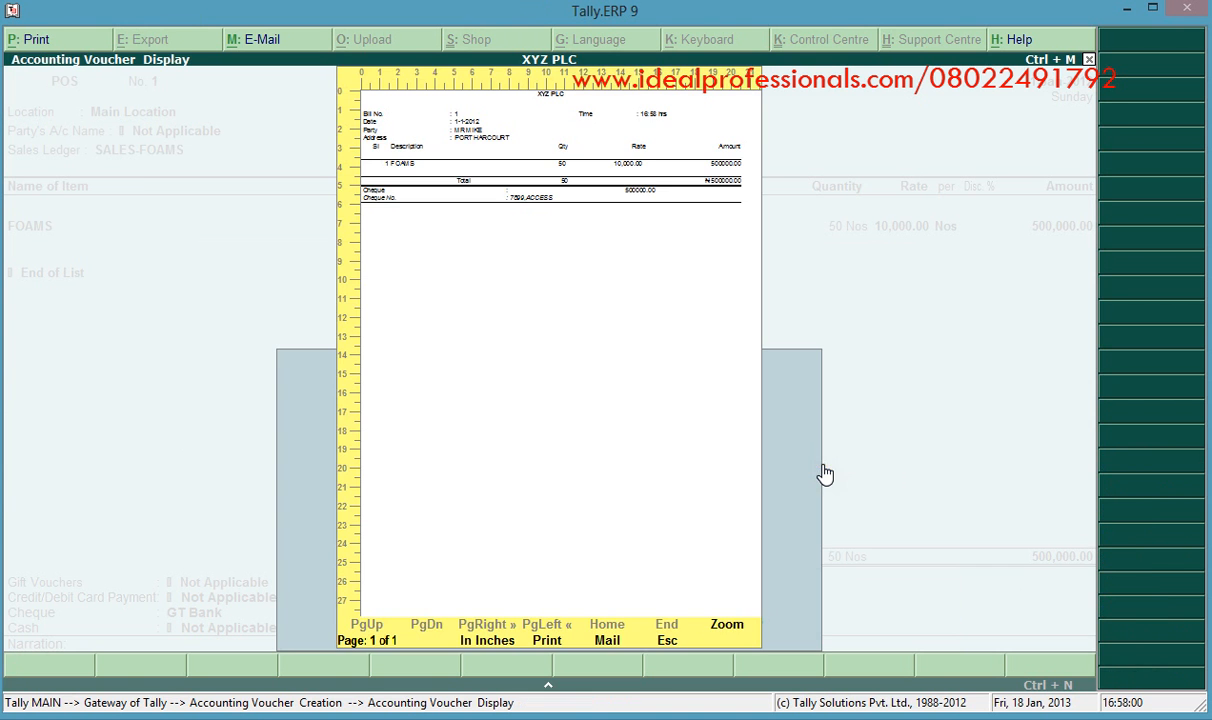
click(731, 628)
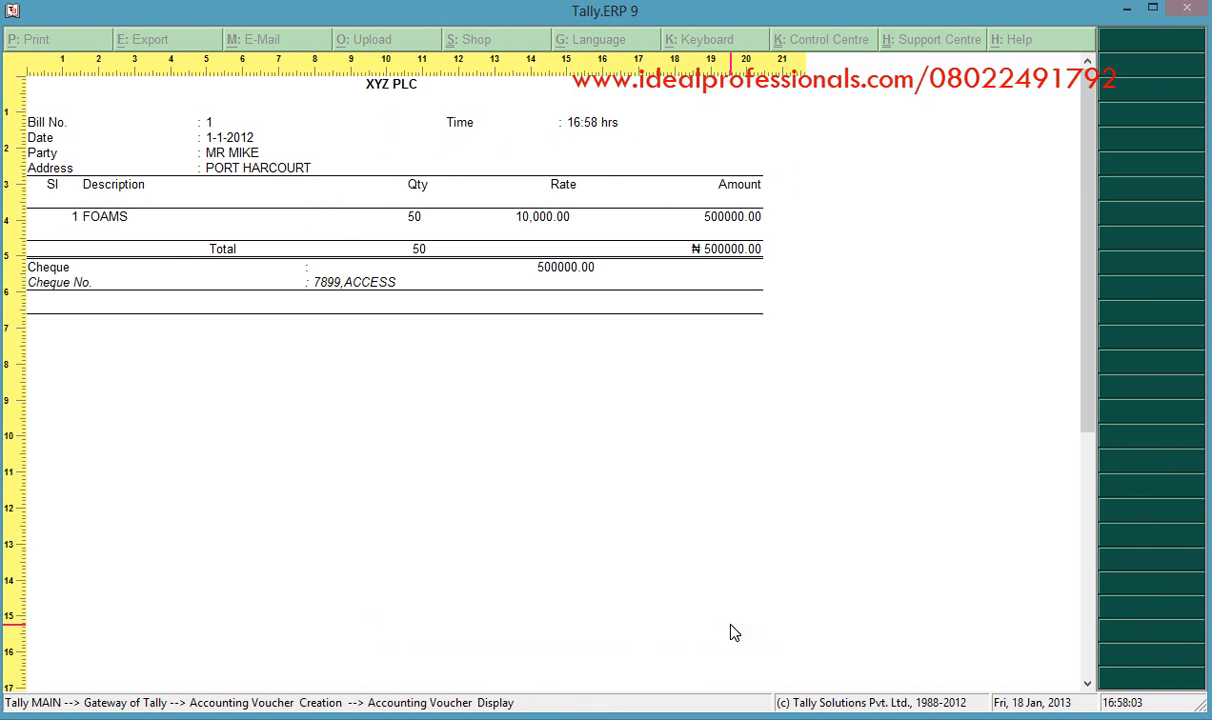
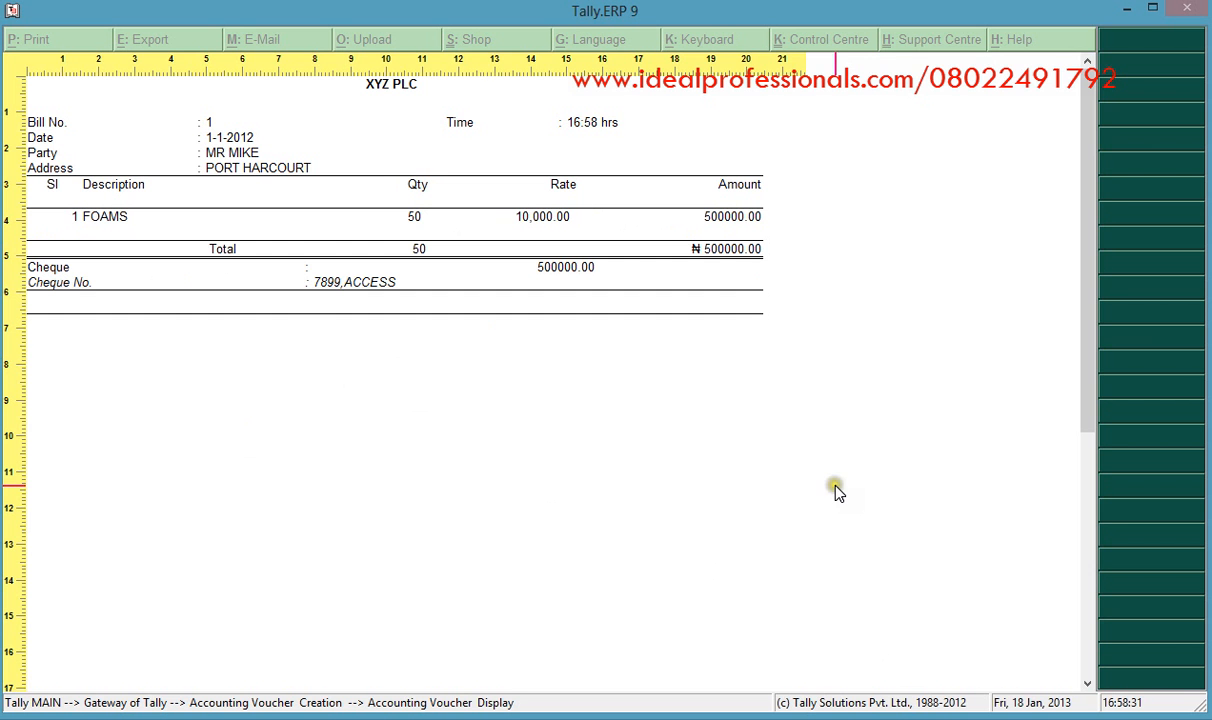
key(Escape)
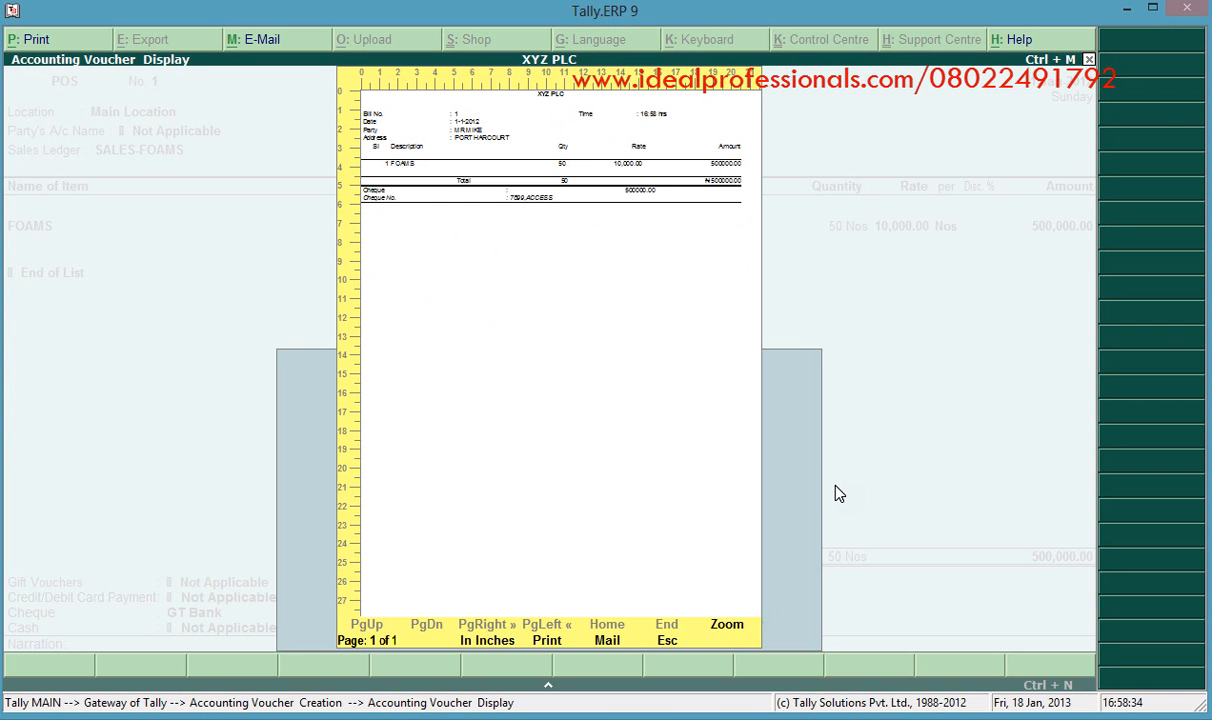
key(Escape)
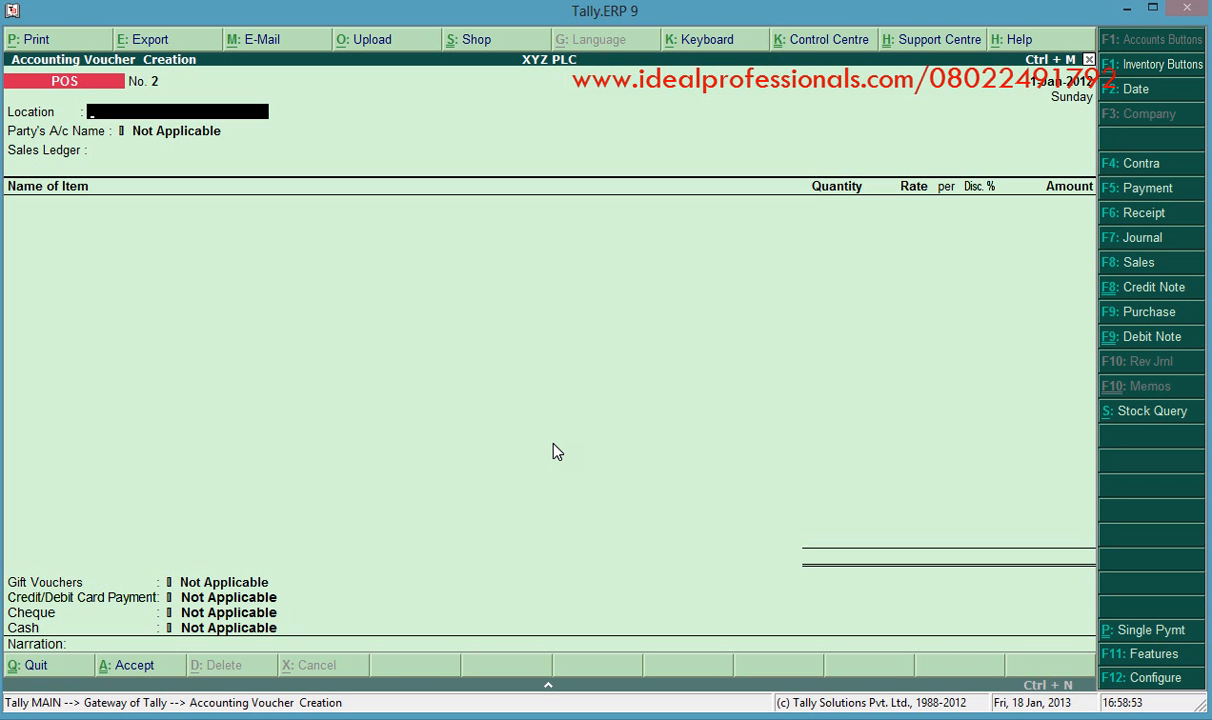
Start a purchase voucher with reference A1 and KFC as the party account
click(1150, 314)
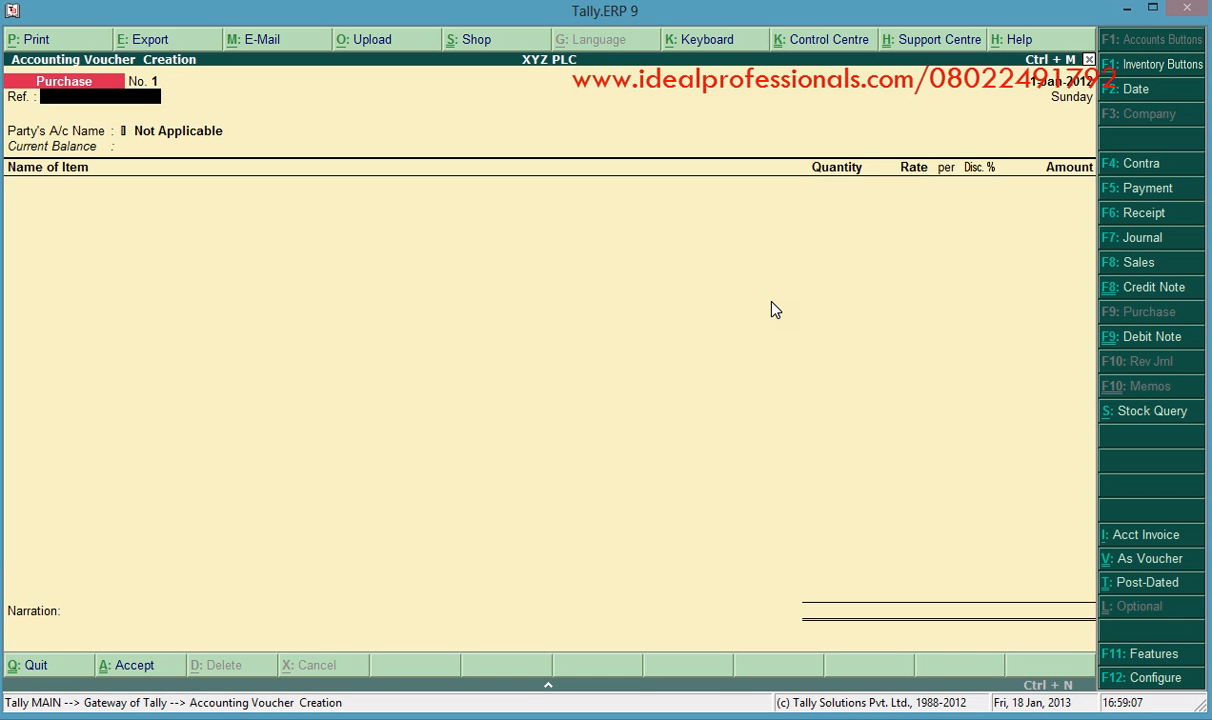
text(A1)
key(Return)
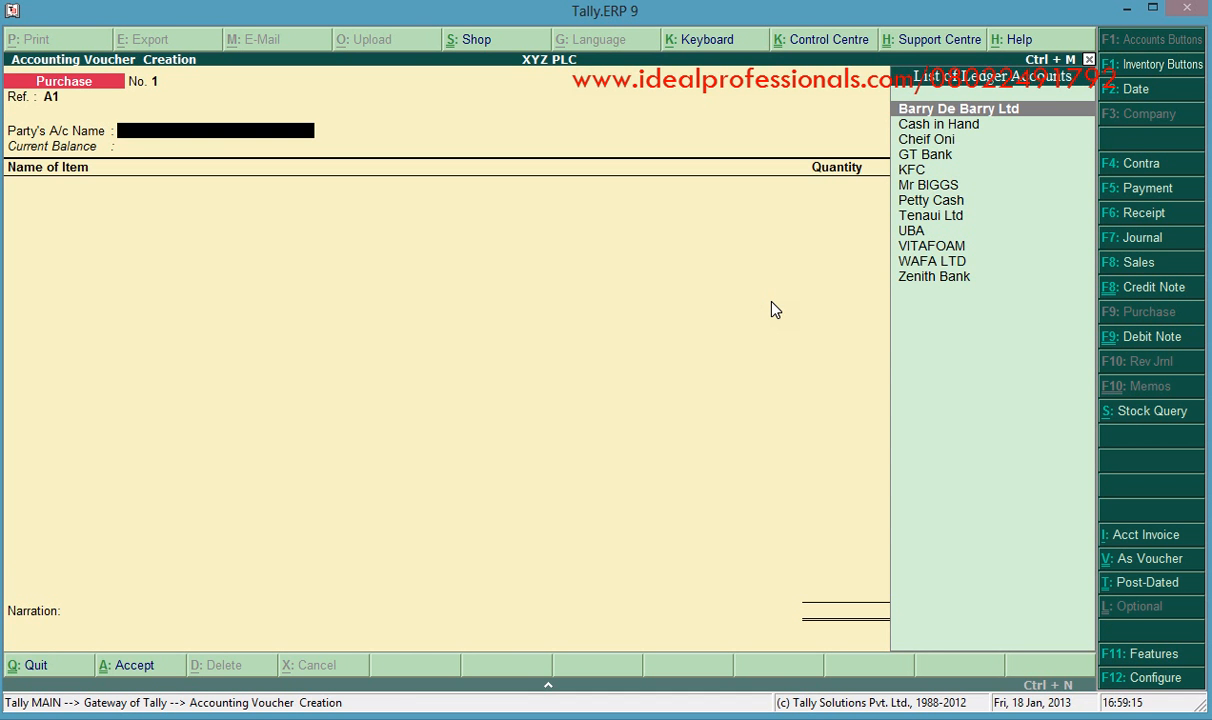
key(Down)
key(Down)
key(Down)
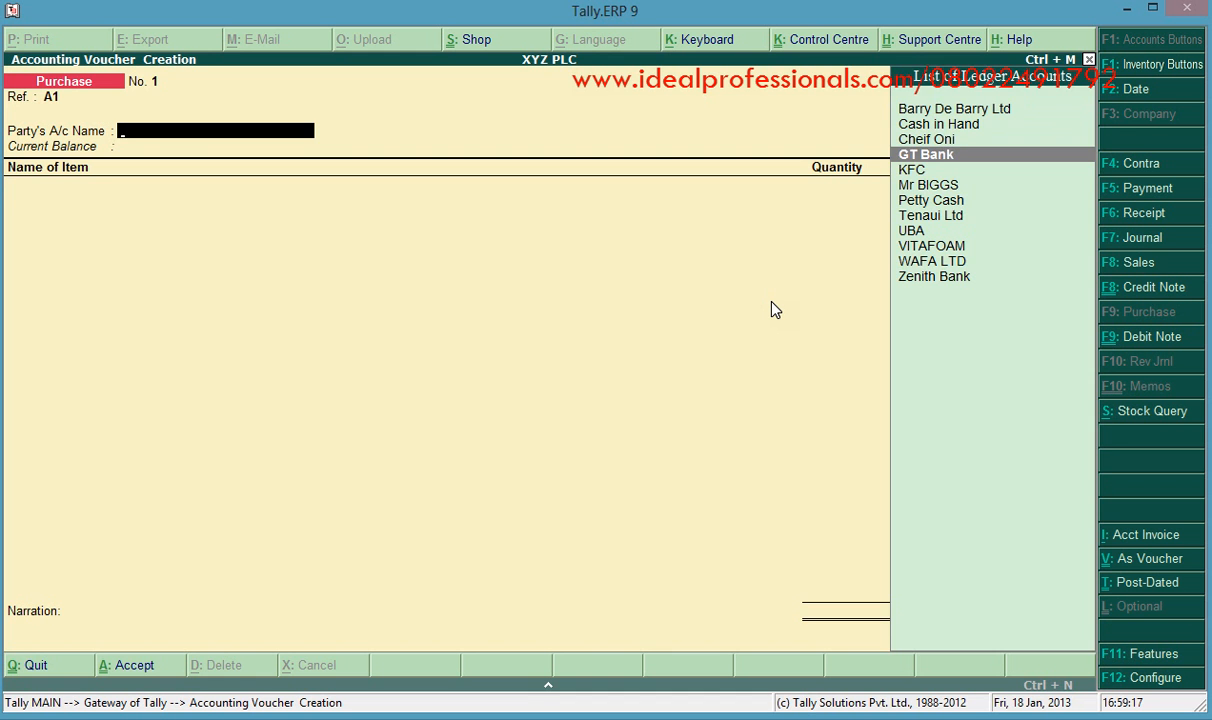
key(Down)
key(Return)
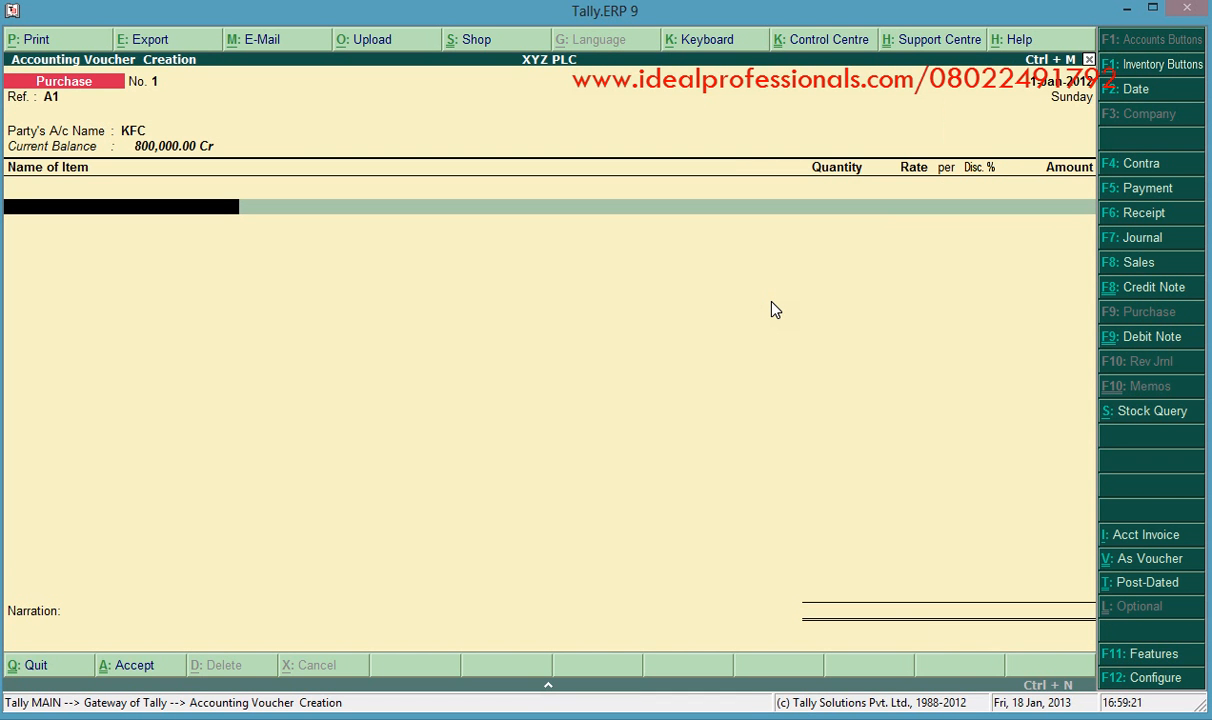
Add the stock item FOOD to the purchase voucher and allocate it to Main Location
text(F)
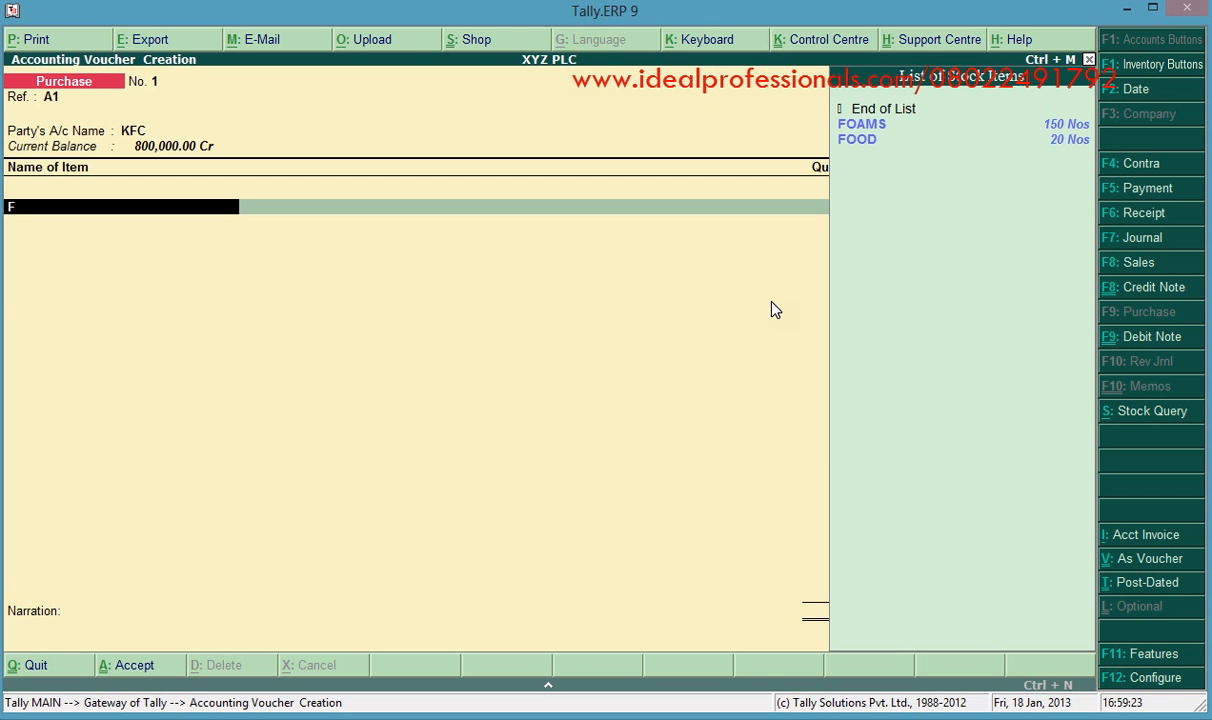
key(Down)
key(Down)
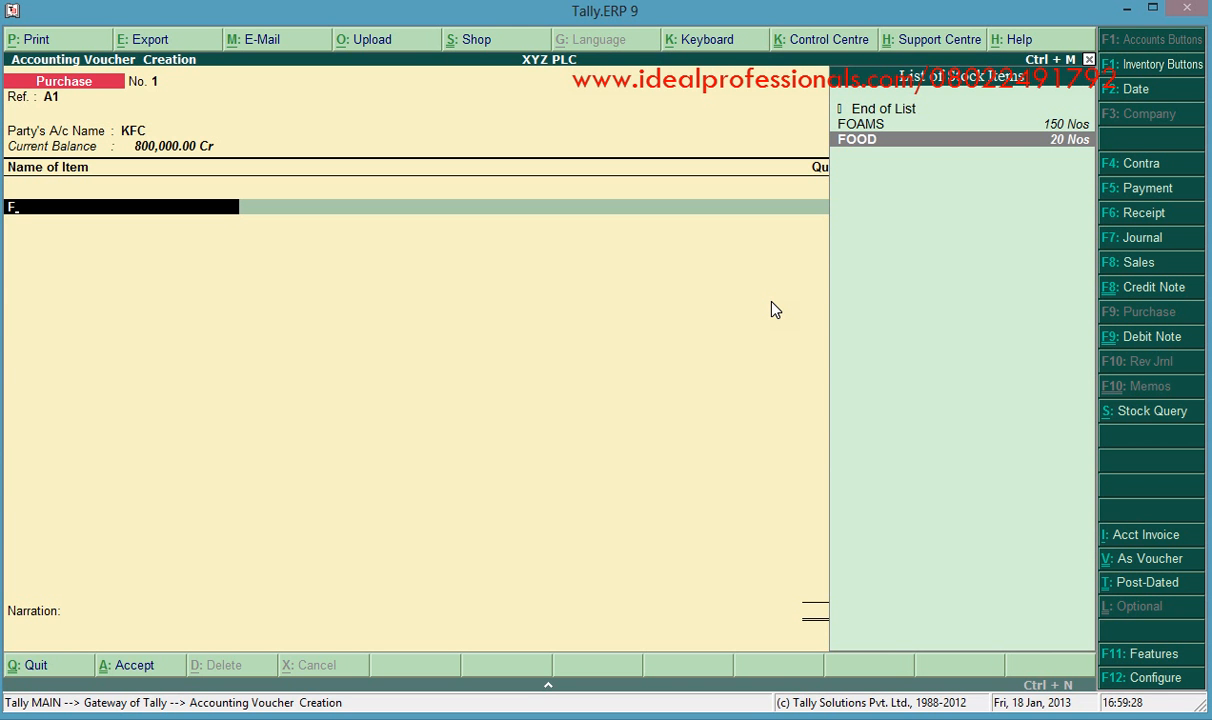
key(Up)
key(Down)
key(Return)
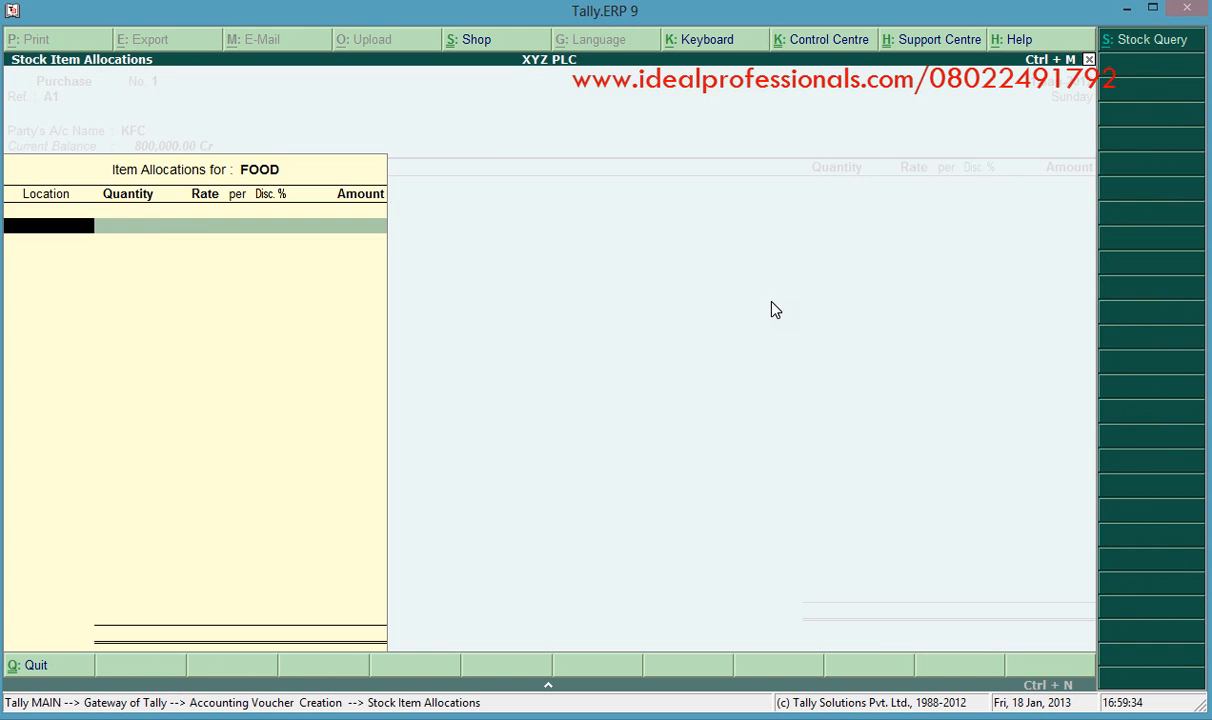
text(M)
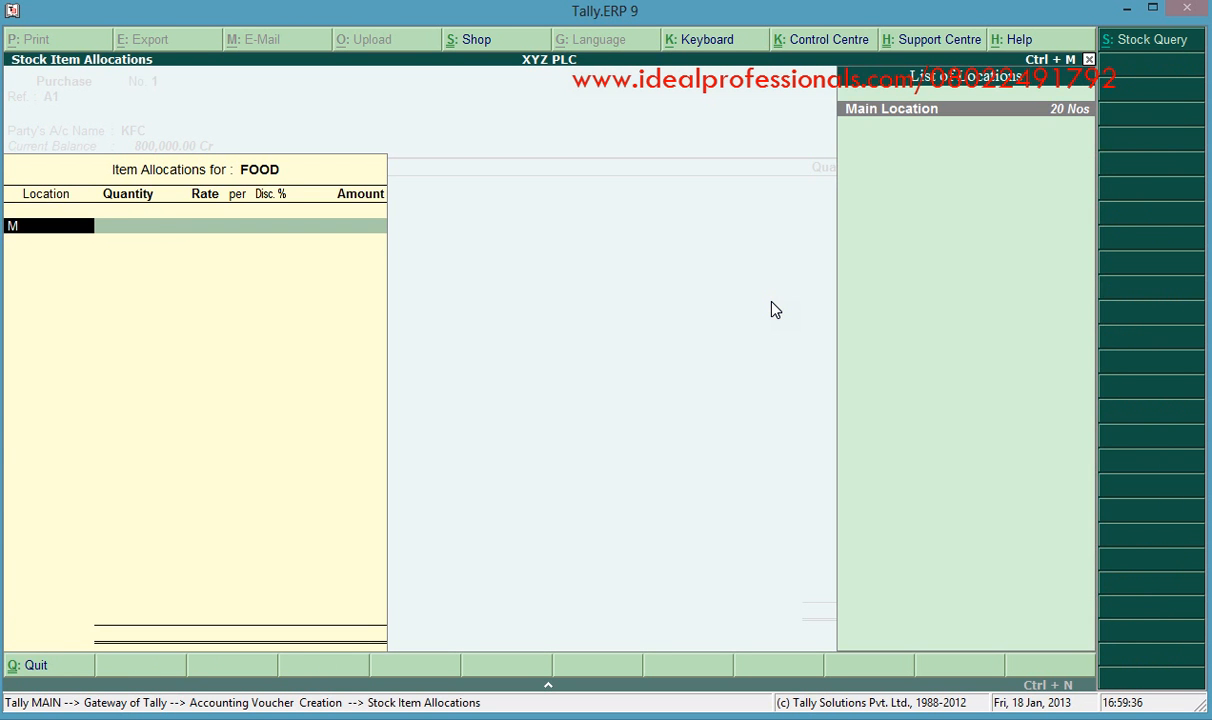
key(Return)
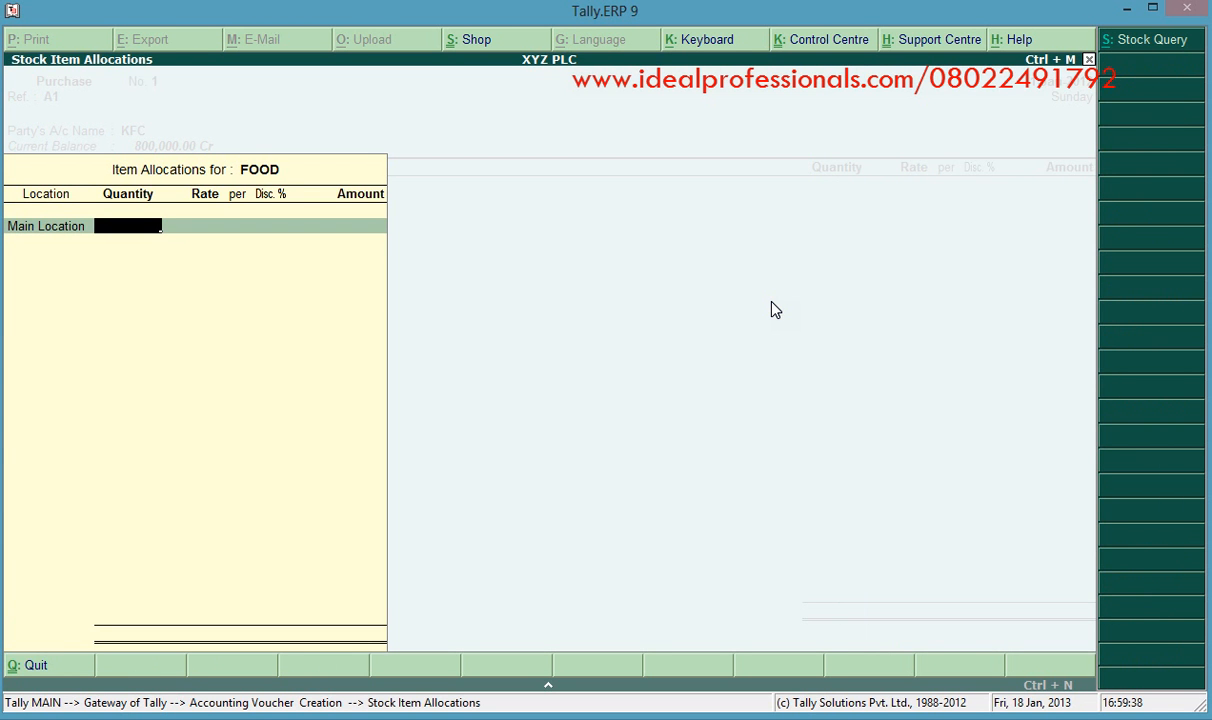
Set the FOOD allocation to a quantity of 50 Nos at a rate of 2,800 and complete the allocation
text(50)
key(Return)
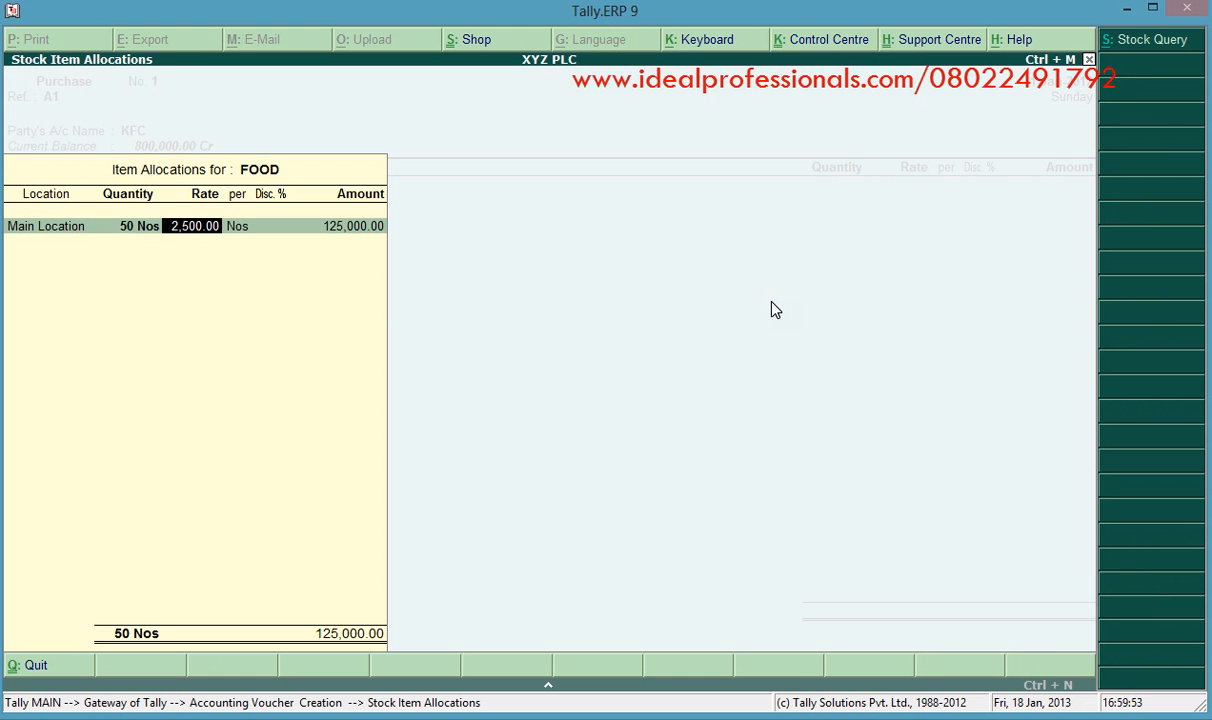
text(2800)
key(Return)
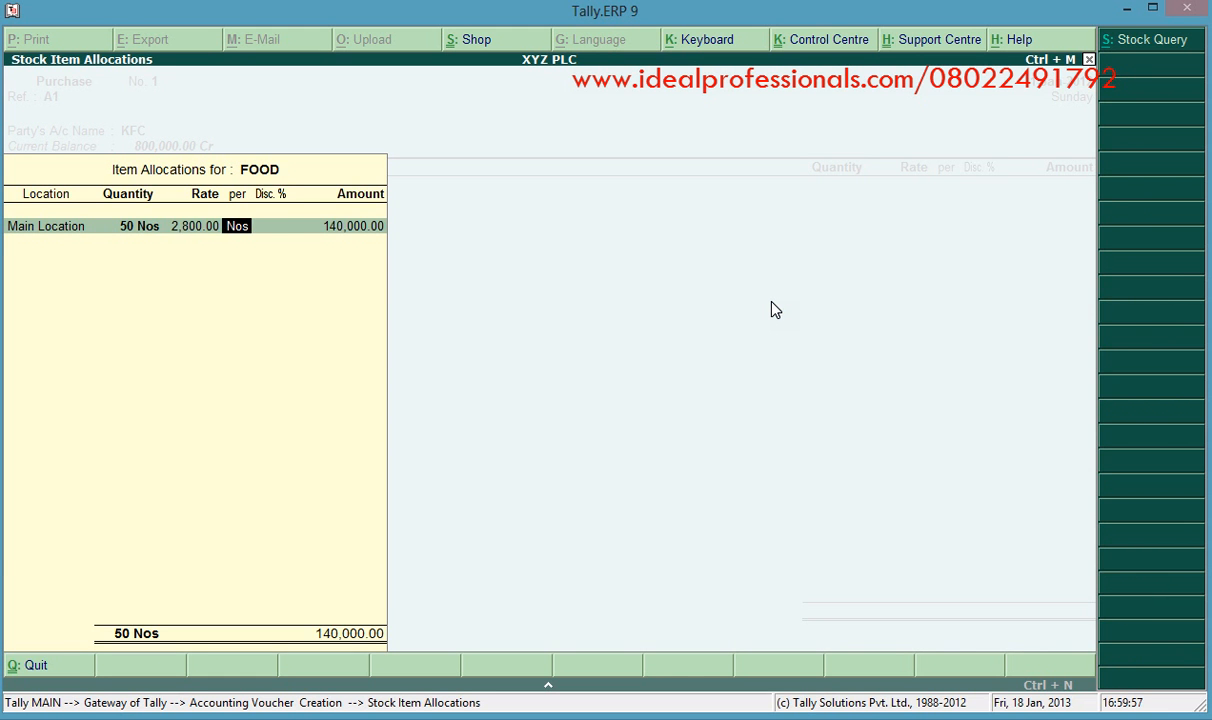
key(Return)
key(Return)
key(Return)
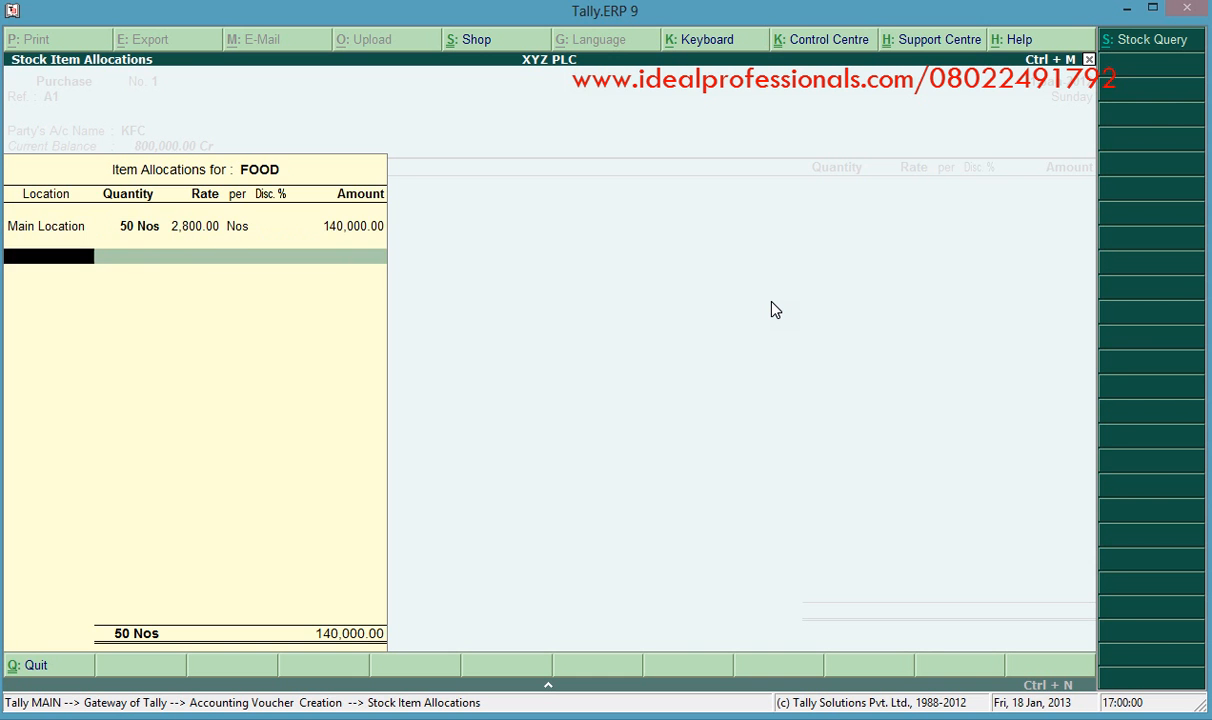
key(Return)
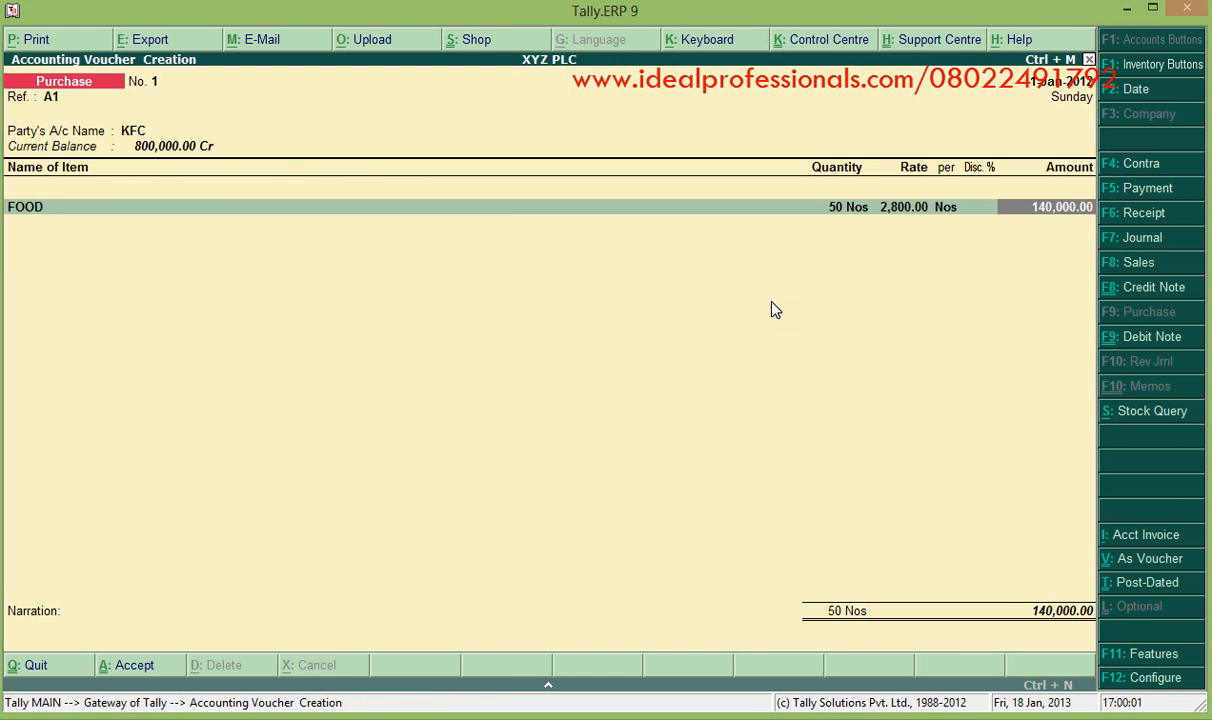
Allocate the full FOOD amount to the PURCHASE-FOAMS ledger in the accounting details
key(Return)
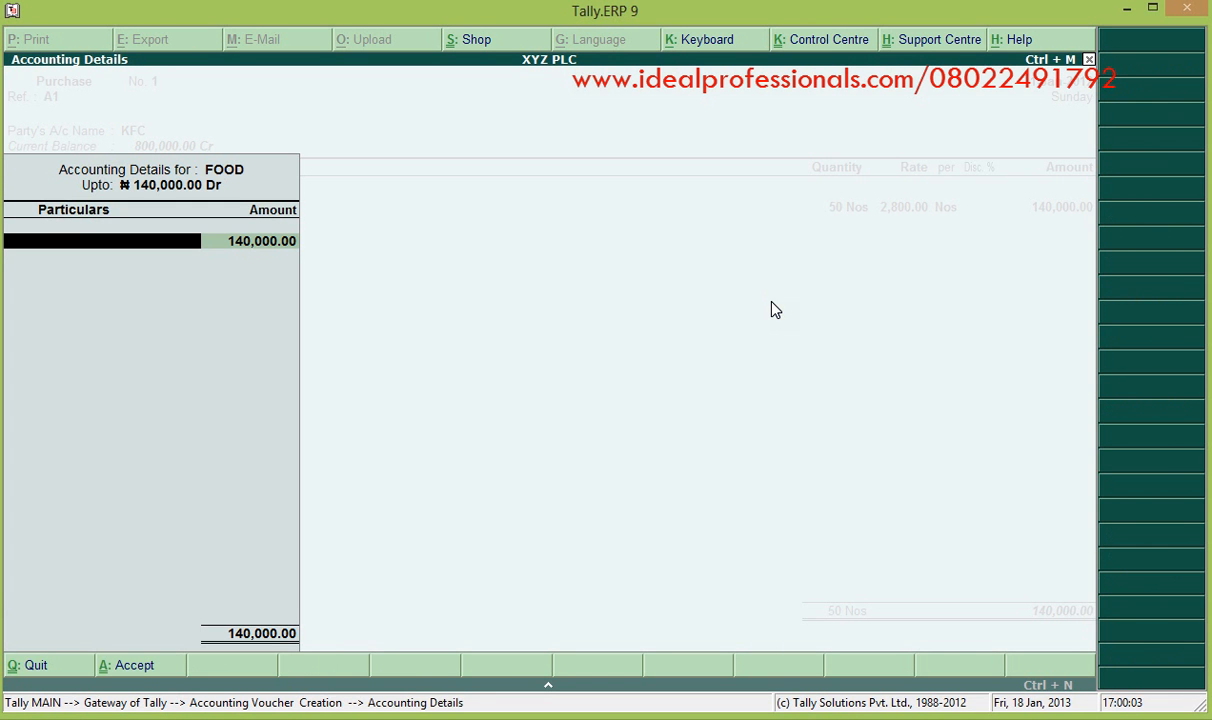
text(P)
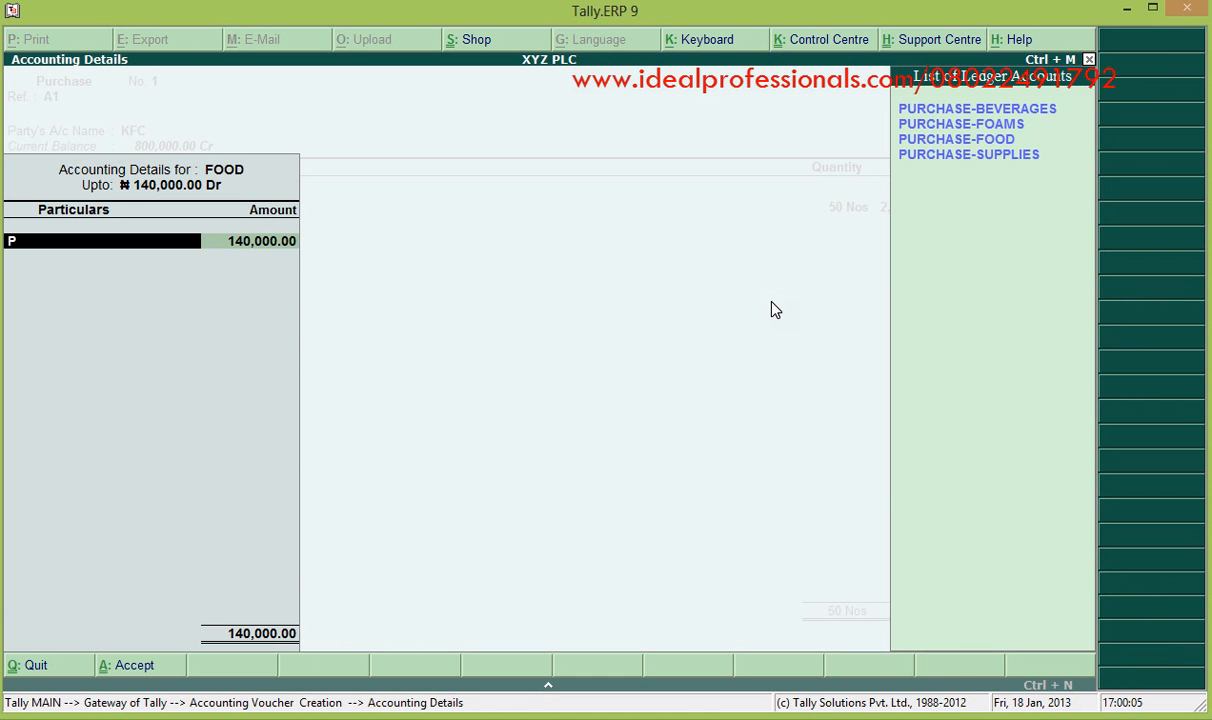
key(Down)
key(Down)
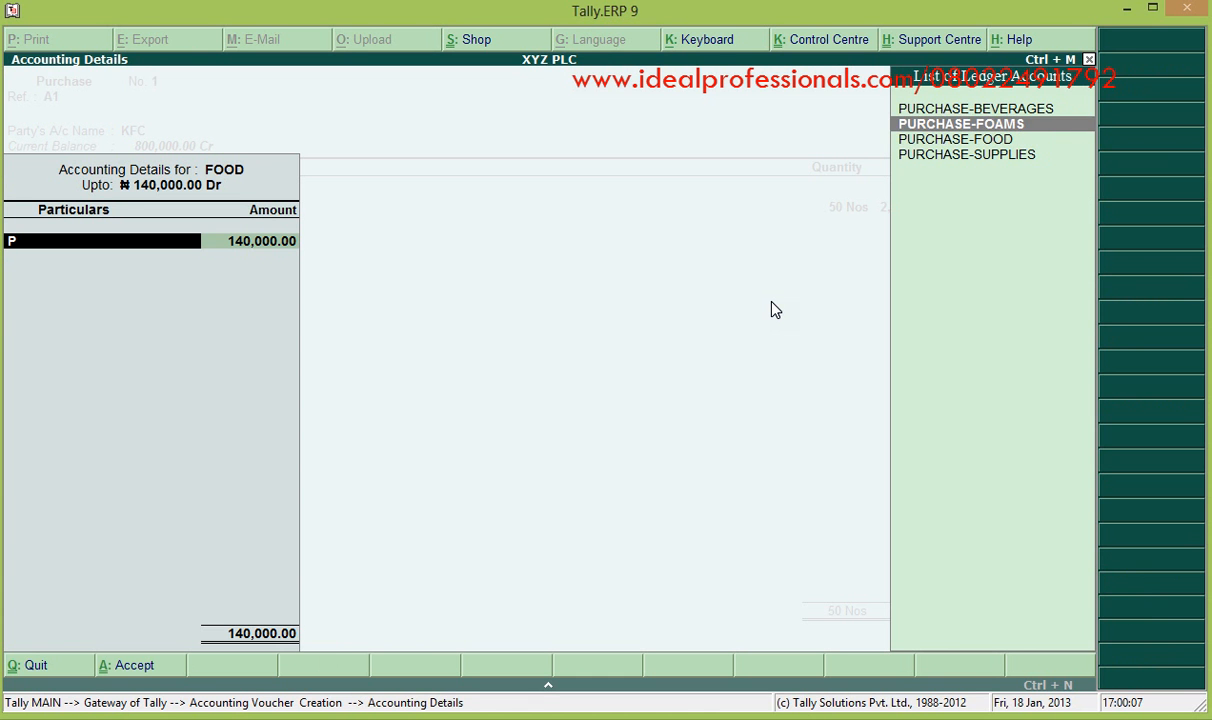
key(Return)
key(Return)
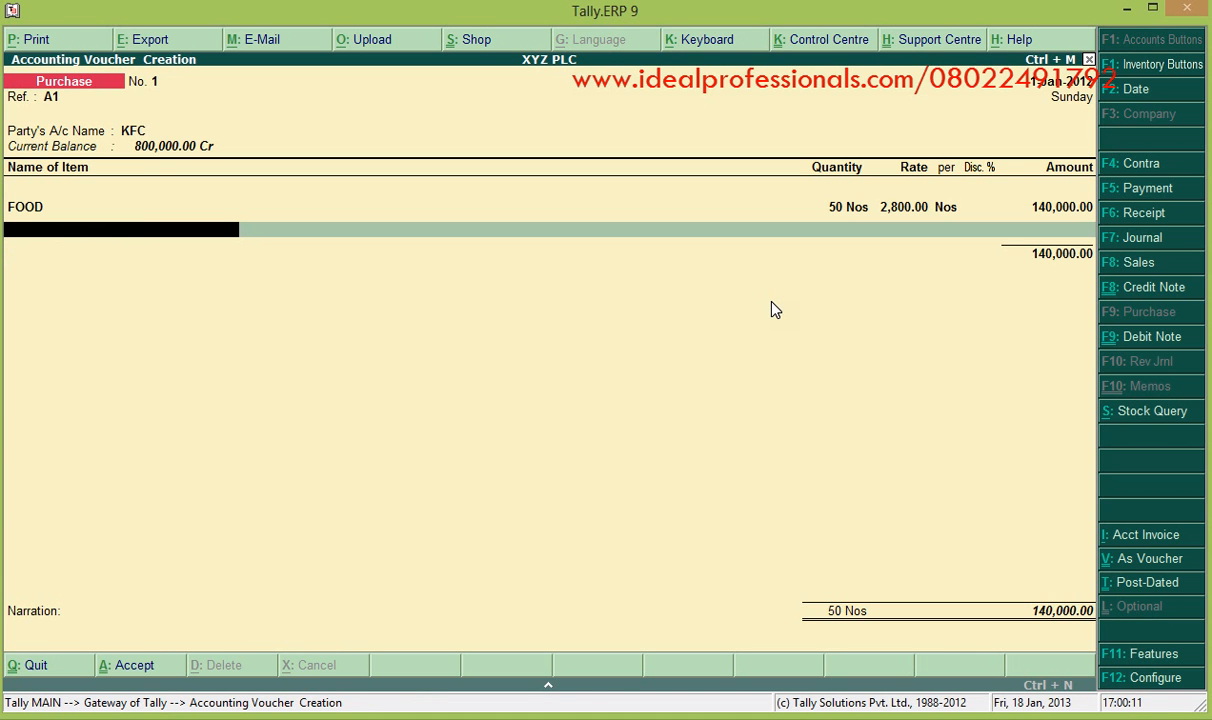
End the item list, leave the narration blank and accept the purchase voucher
key(Return)
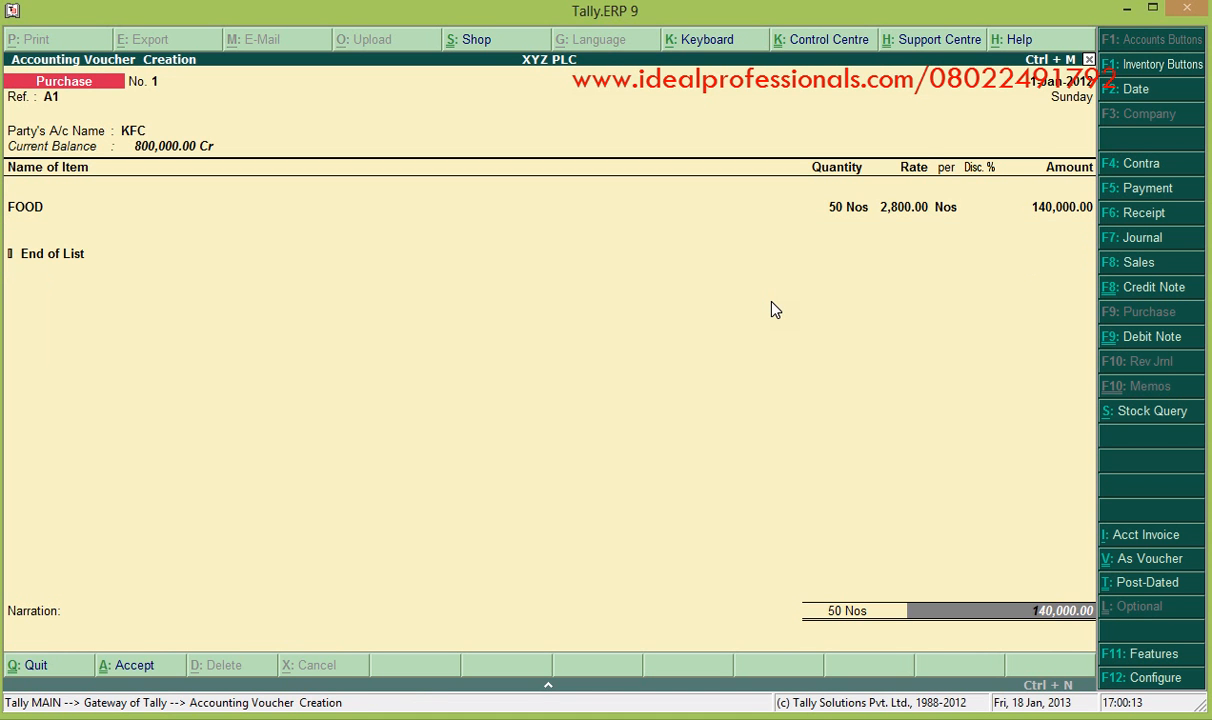
key(Return)
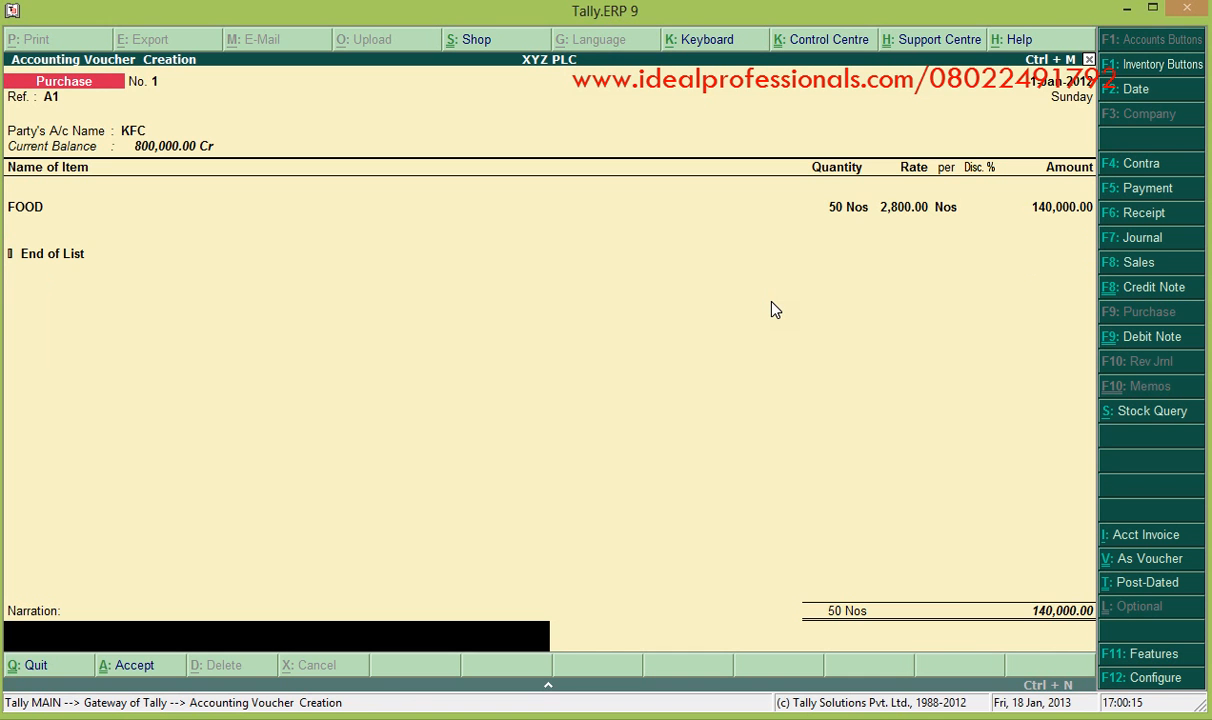
key(Return)
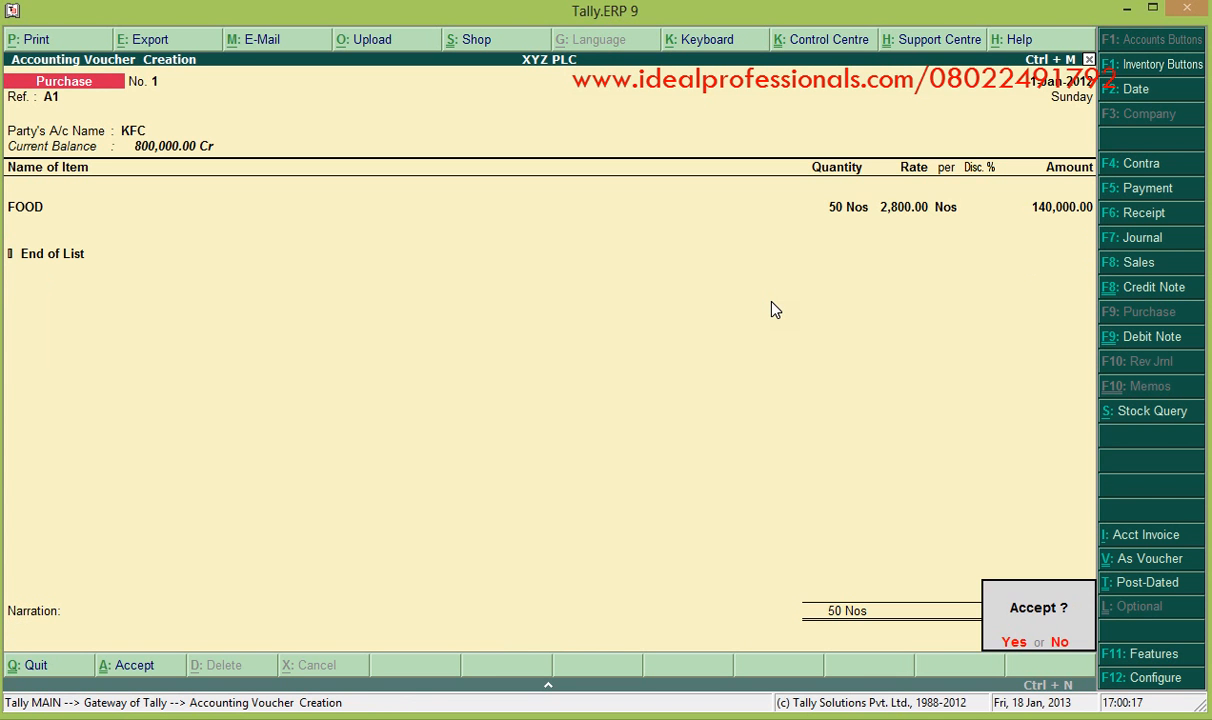
key(y)
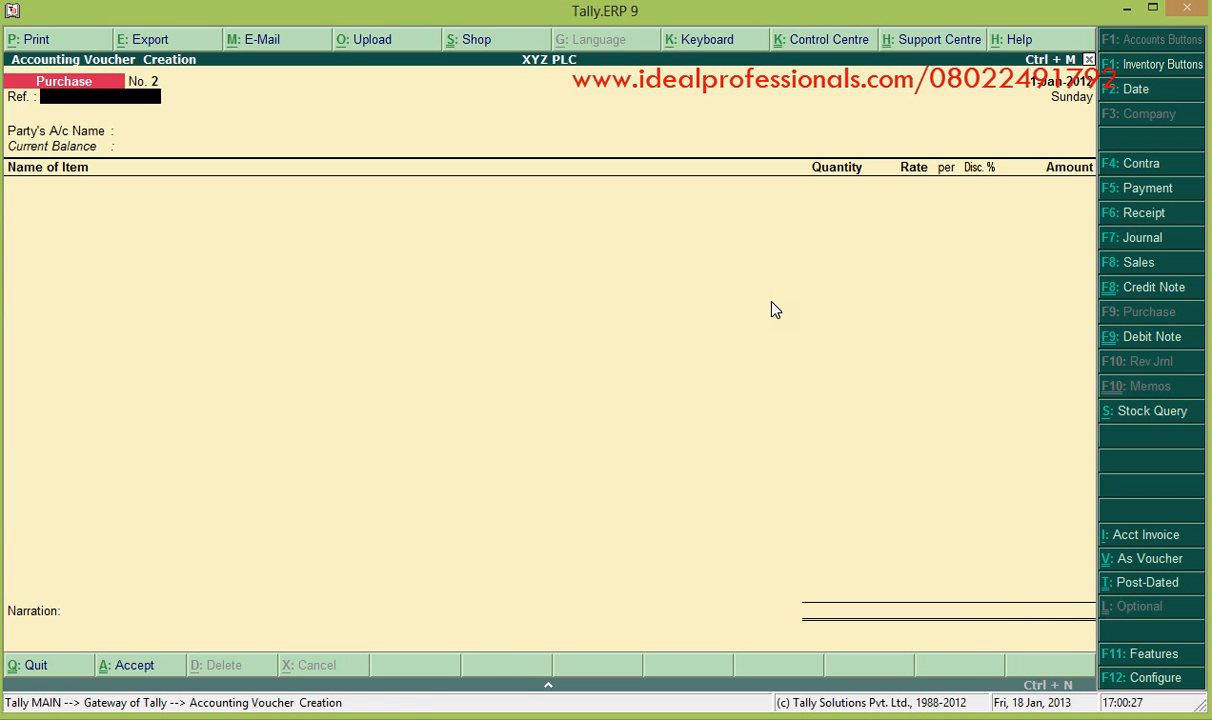
Start a voucher of type Payment and choose GT Bank as the paying account
click(1138, 165)
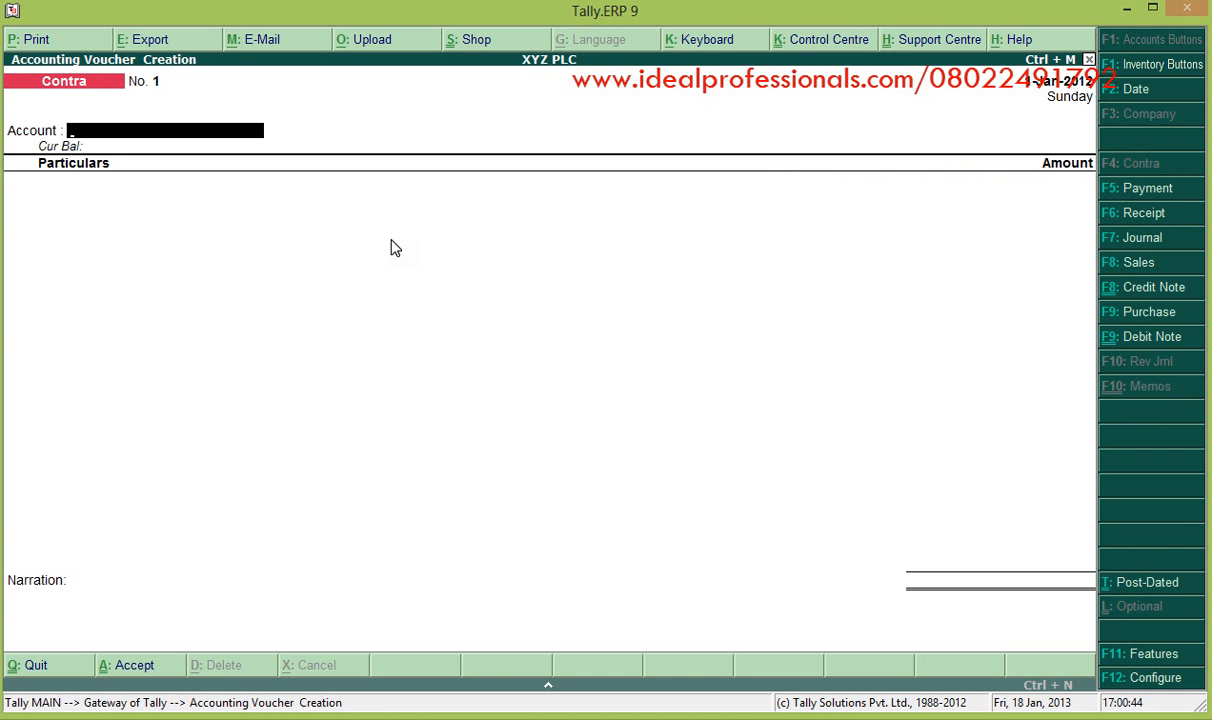
click(1141, 191)
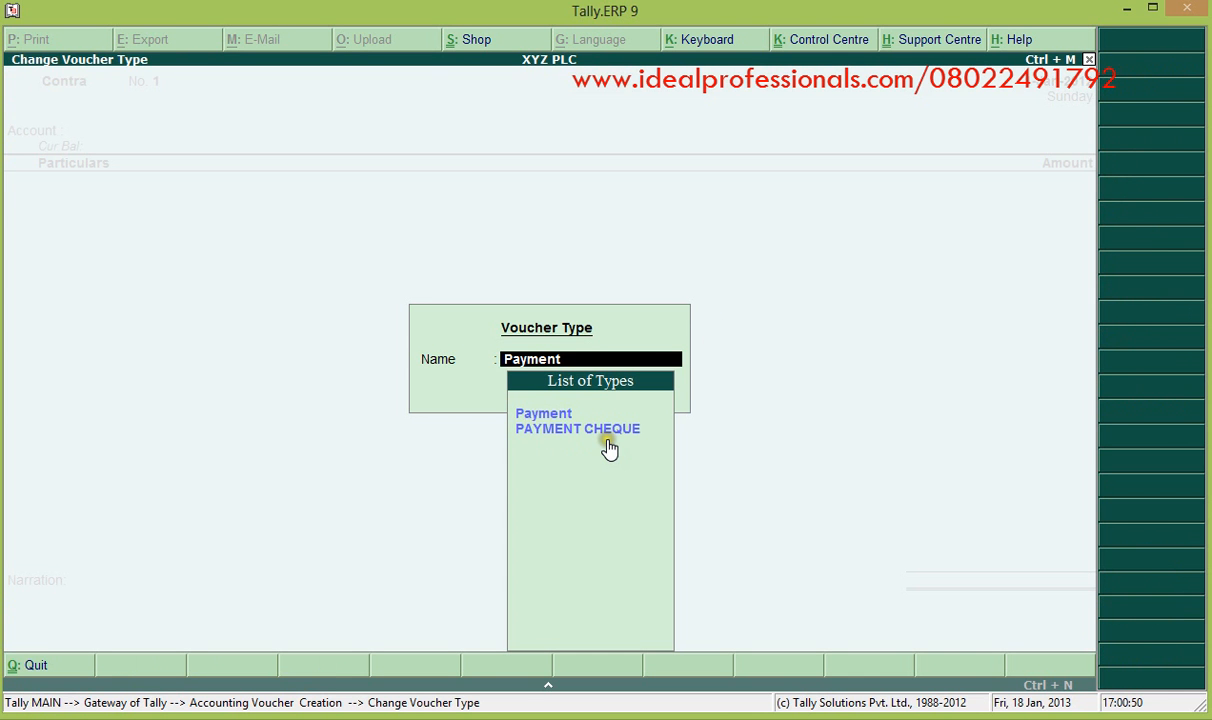
click(533, 414)
click(531, 415)
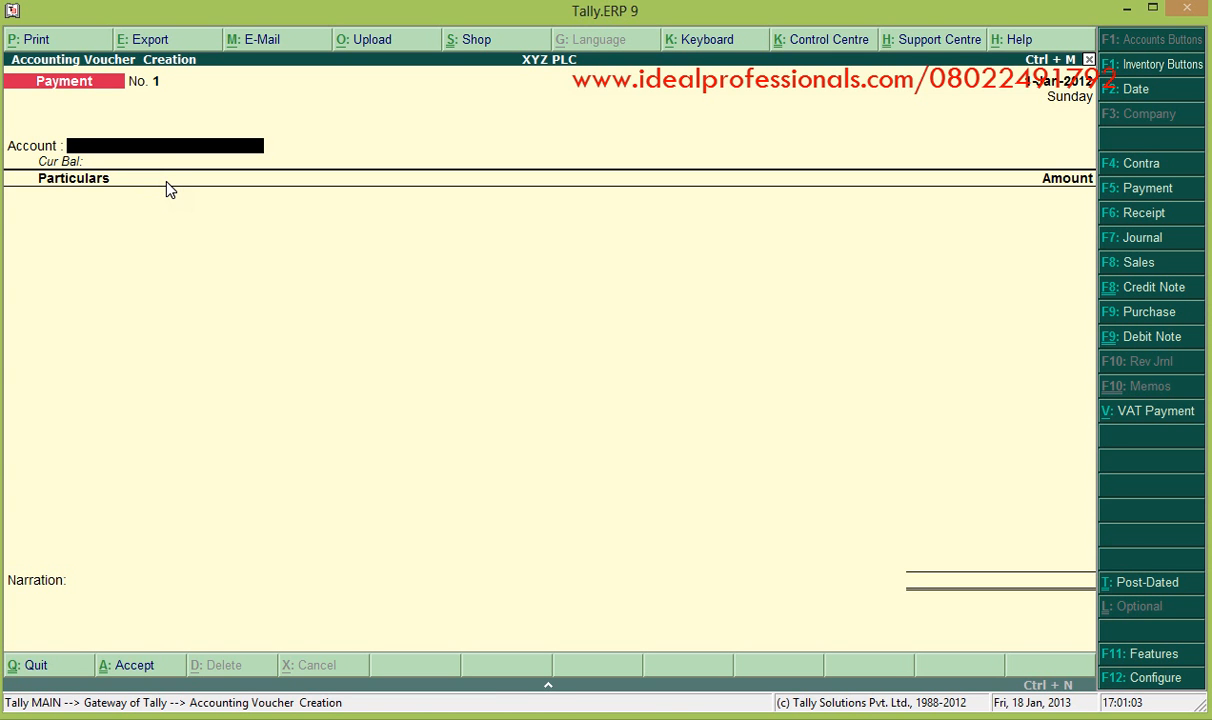
text(G)
key(Return)
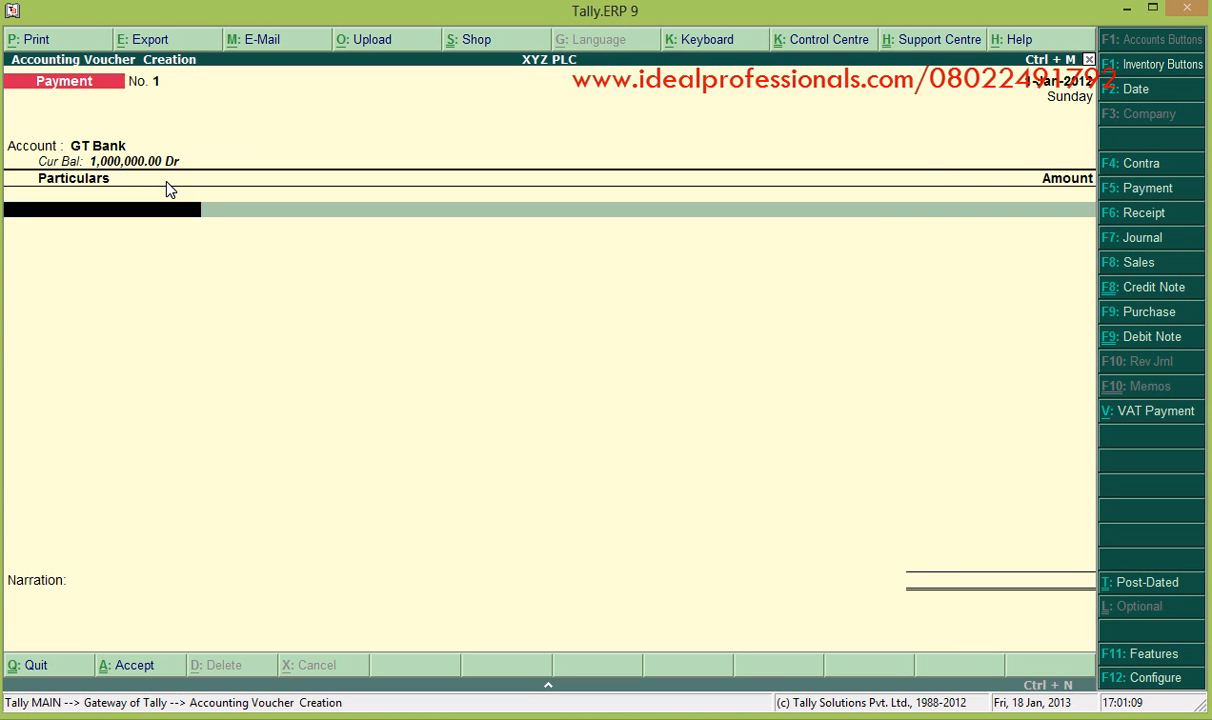
Add the KFC ledger to the payment voucher with an amount of 100,000
text(K)
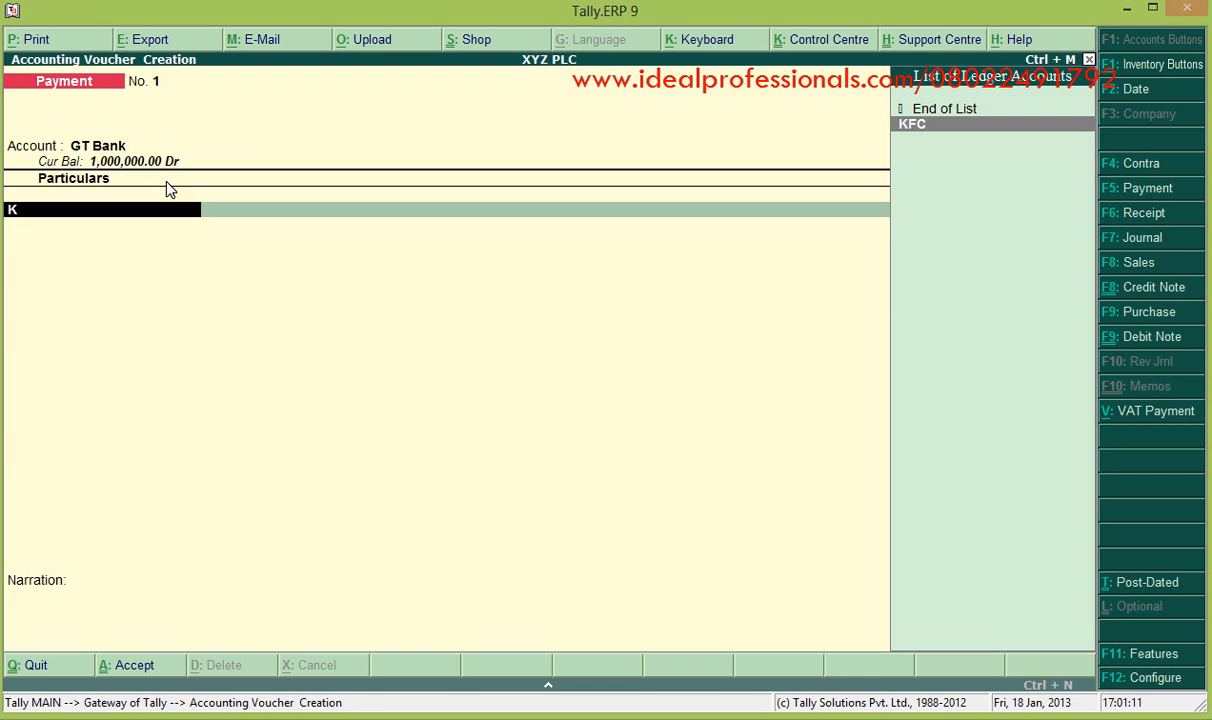
key(Return)
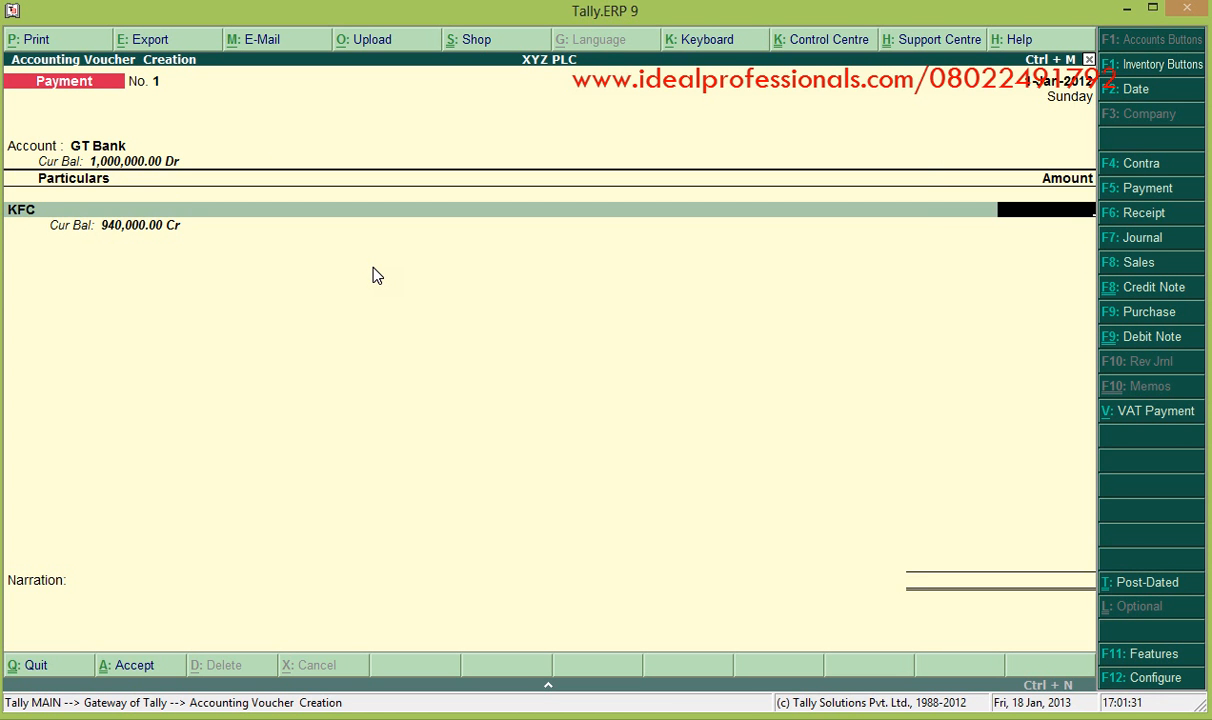
text(1)
text(000)
text(00)
key(Return)
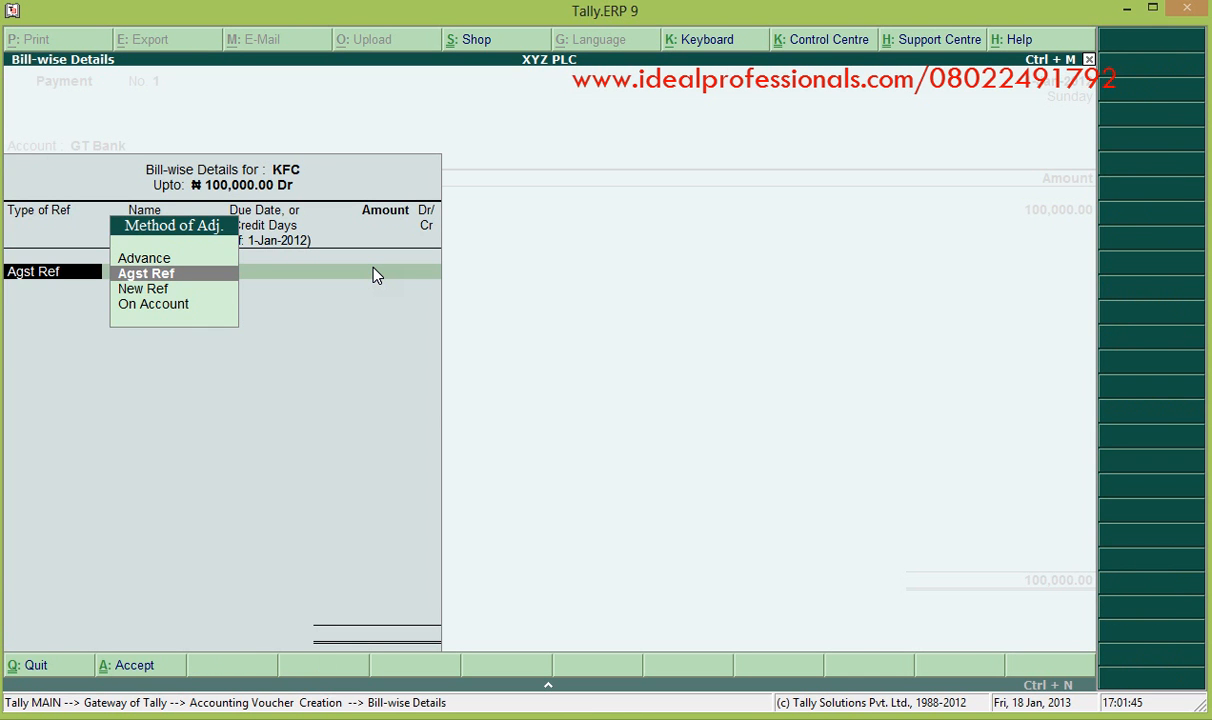
Allocate the full 100,000 Dr against KFC's pending bill A1 using the Agst Ref method
key(Return)
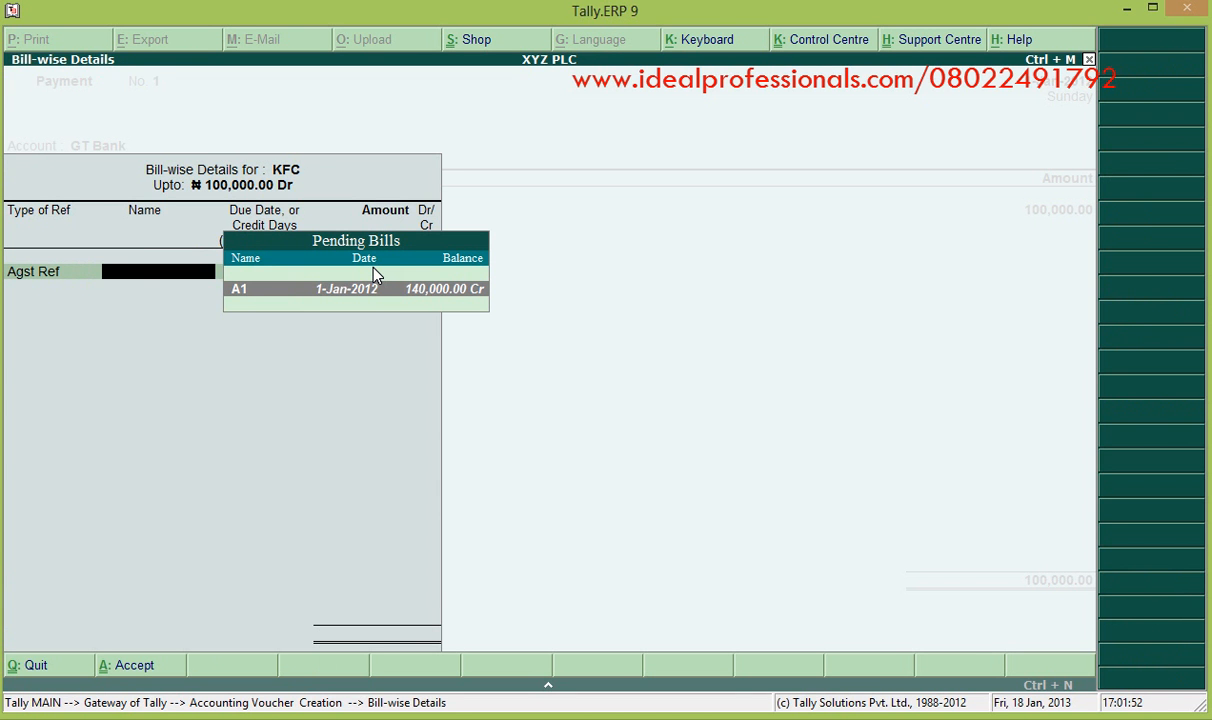
key(Return)
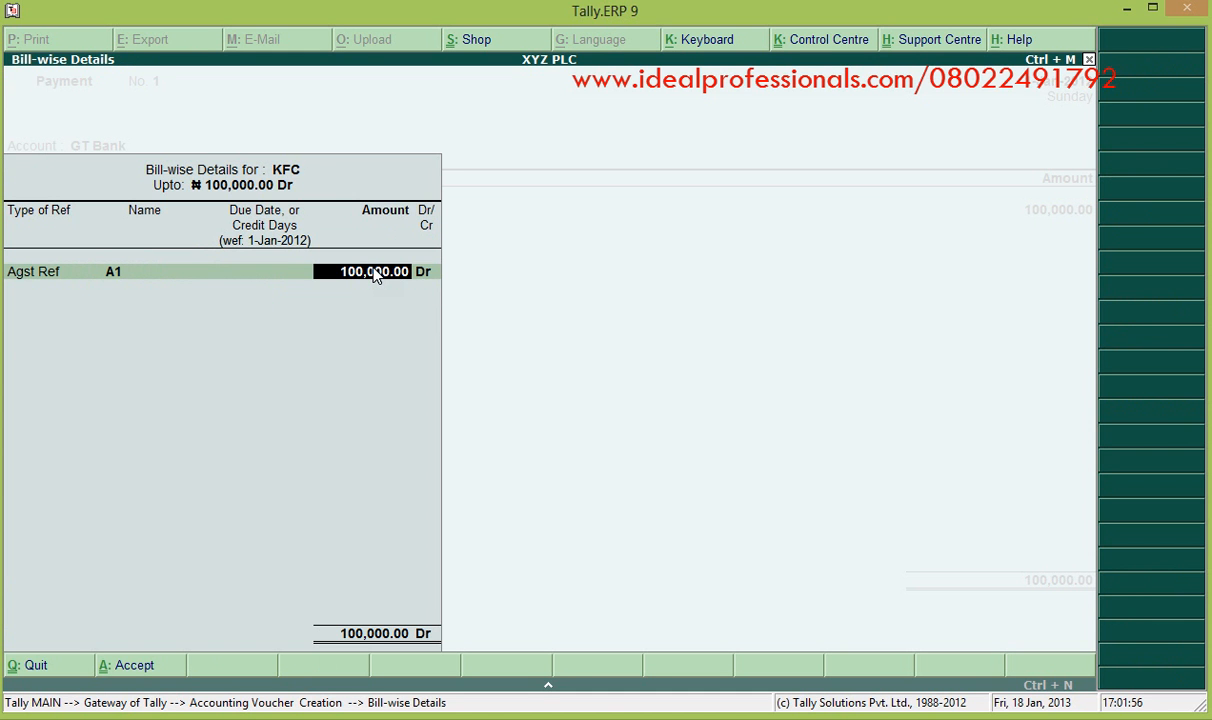
key(Return)
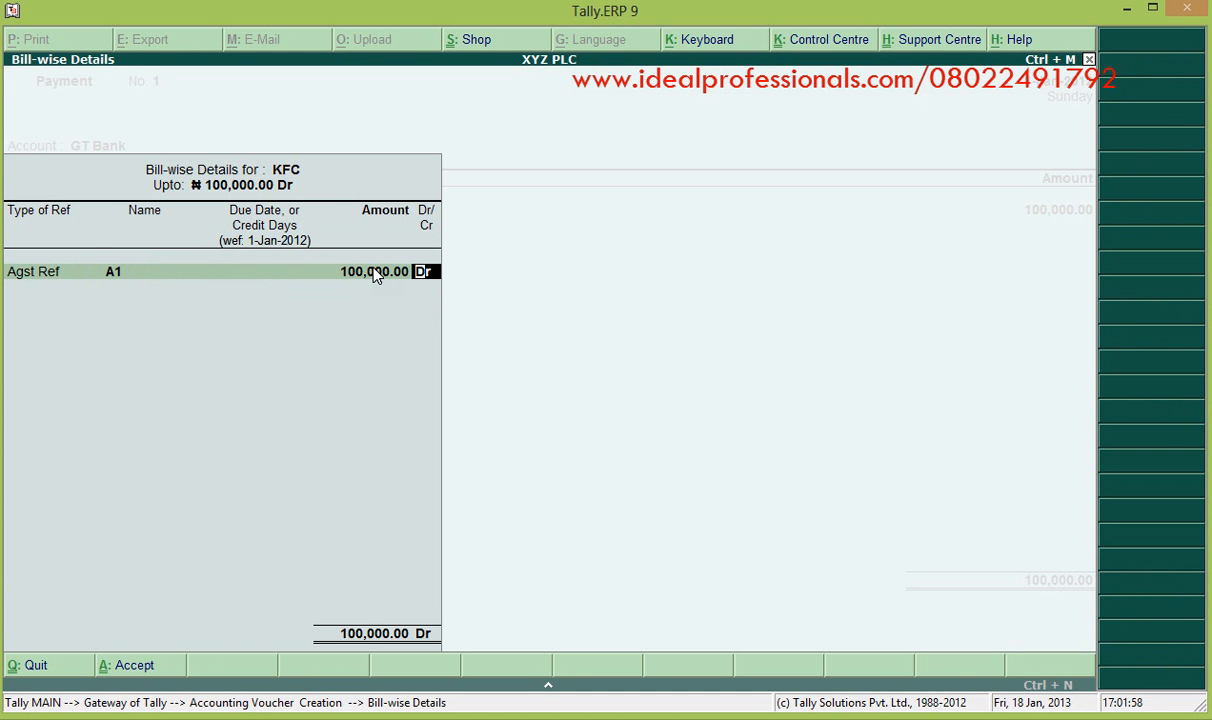
key(Return)
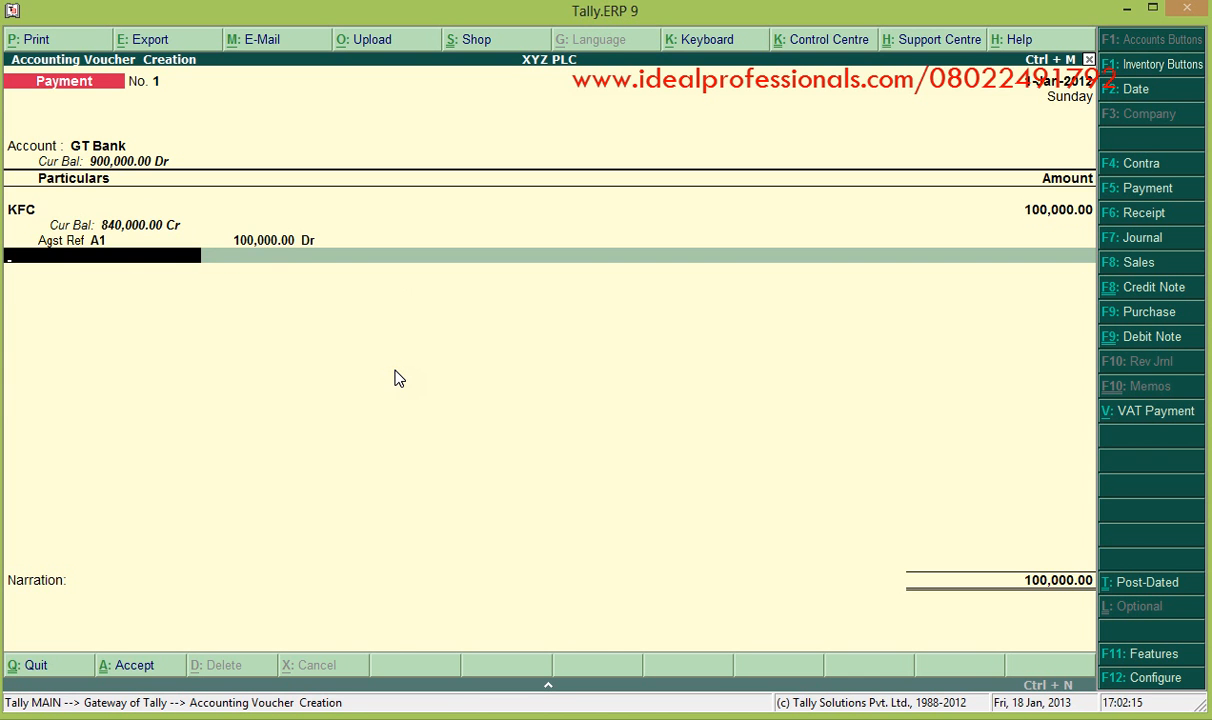
End the ledger list and allocate the GT Bank payment to KFC as a 100,000 cheque with instrument number 10
key(Return)
key(Return)
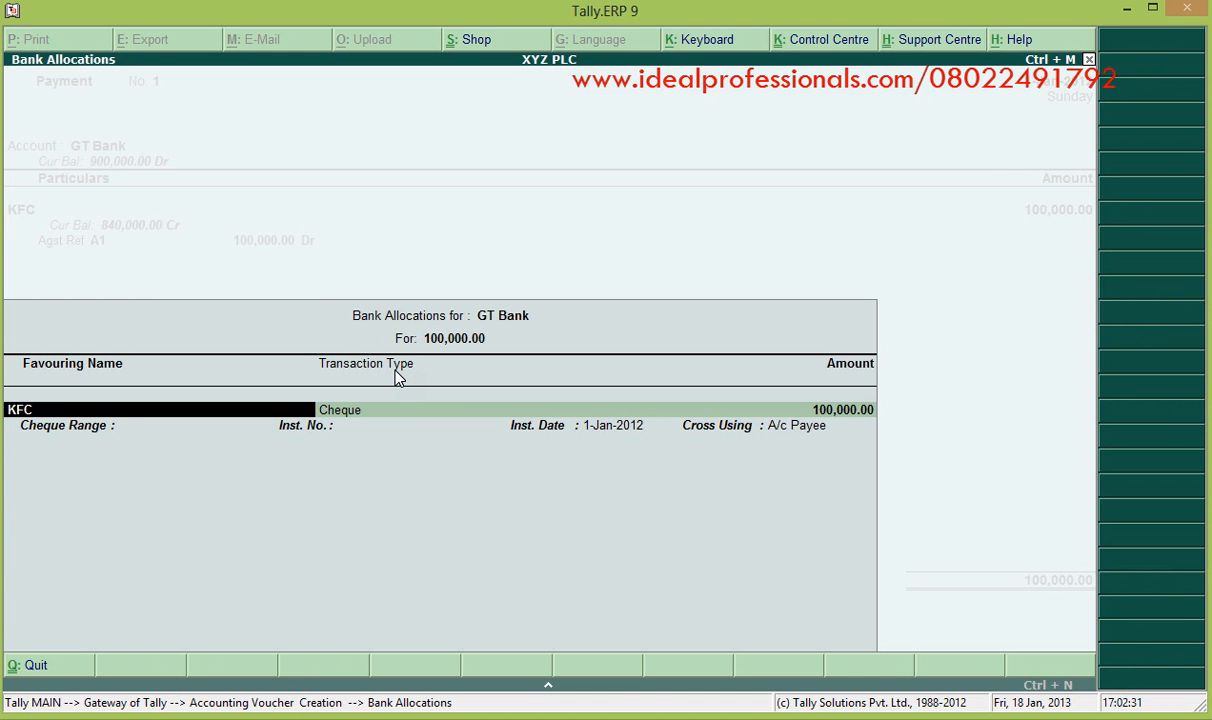
key(Return)
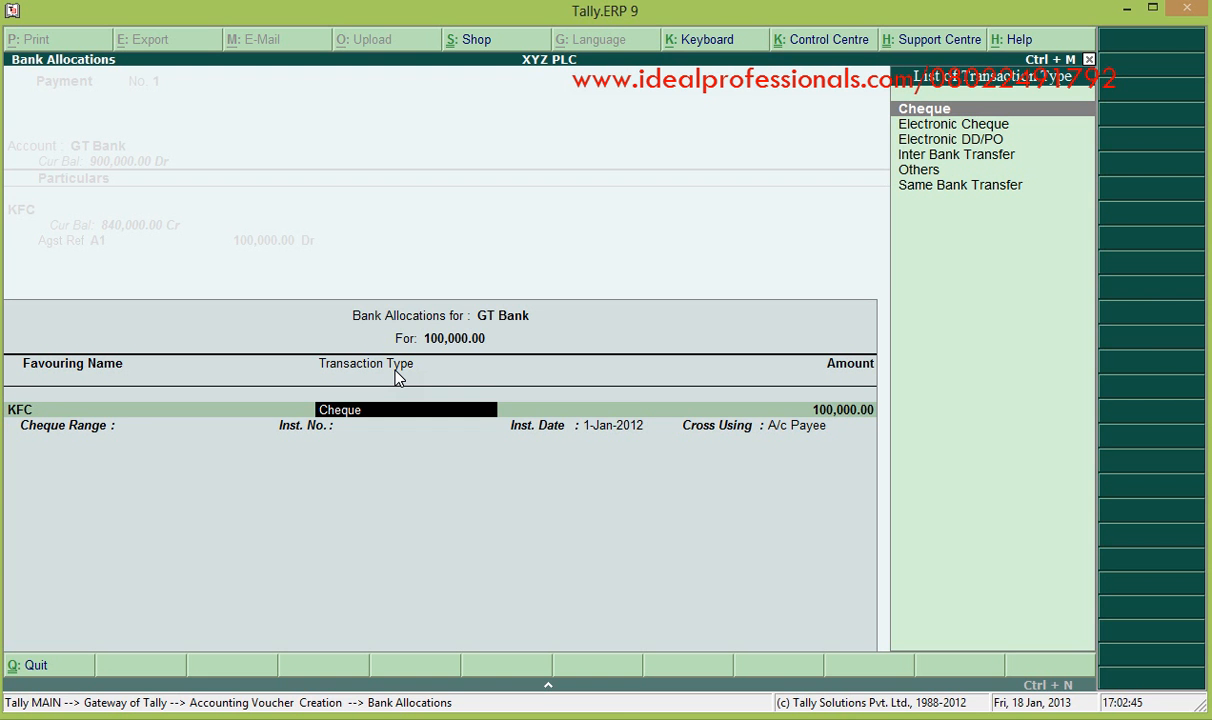
key(Return)
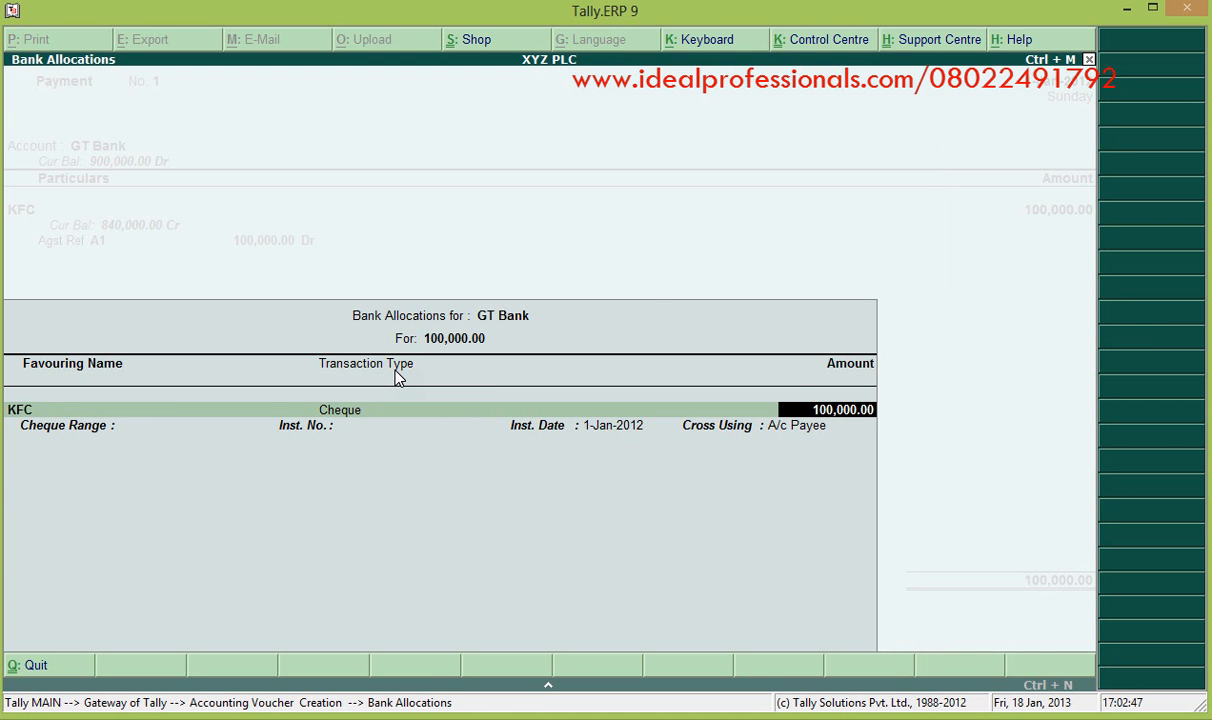
key(Return)
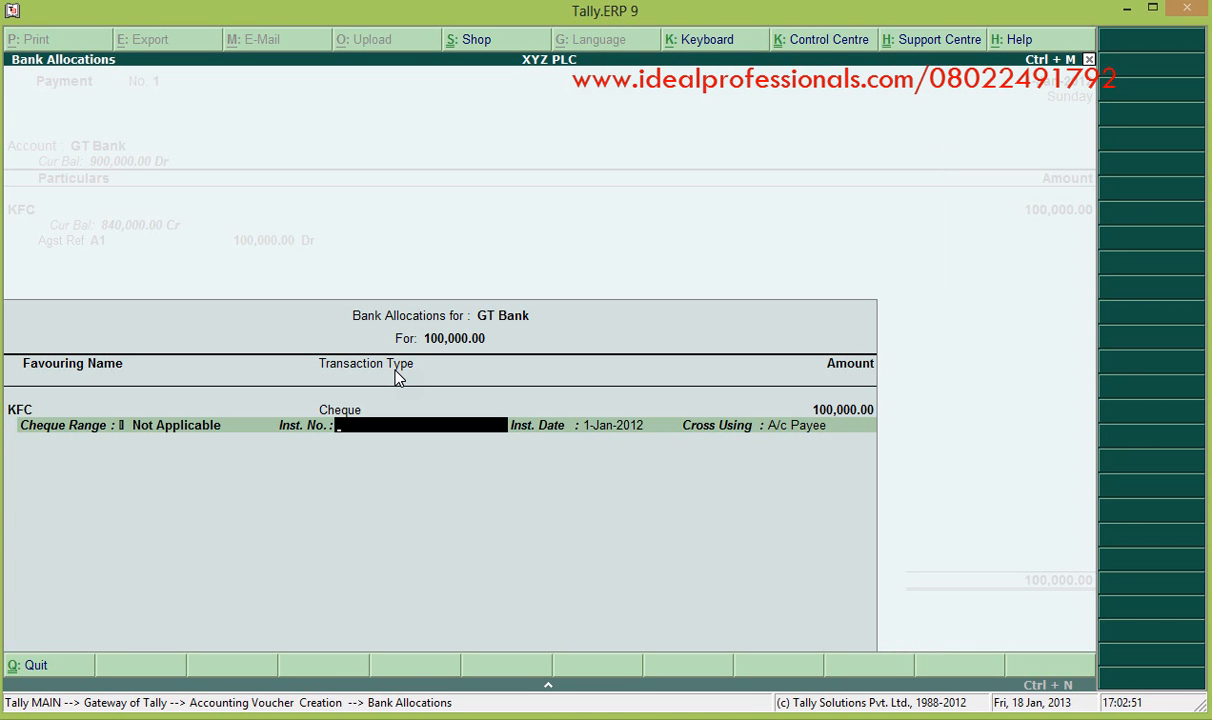
text(10)
key(Return)
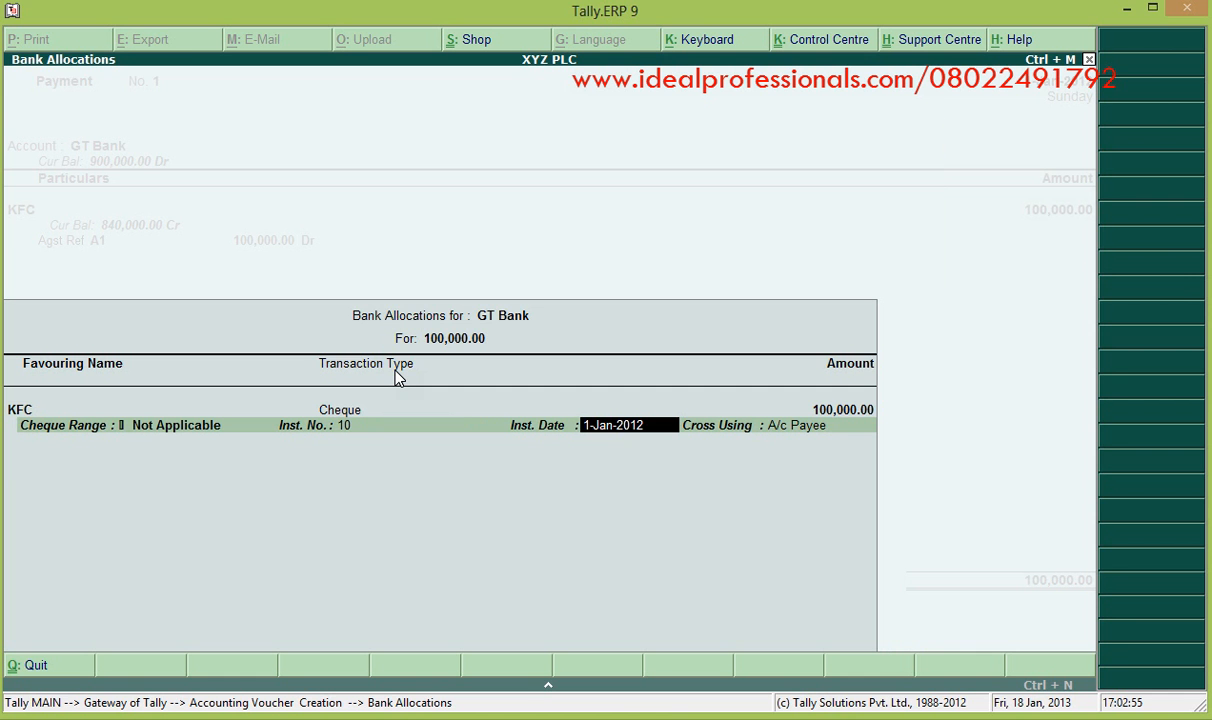
Complete the bank allocation with the 1-Jan-2012 instrument date and accept the payment voucher without a narration
key(Return)
key(Return)
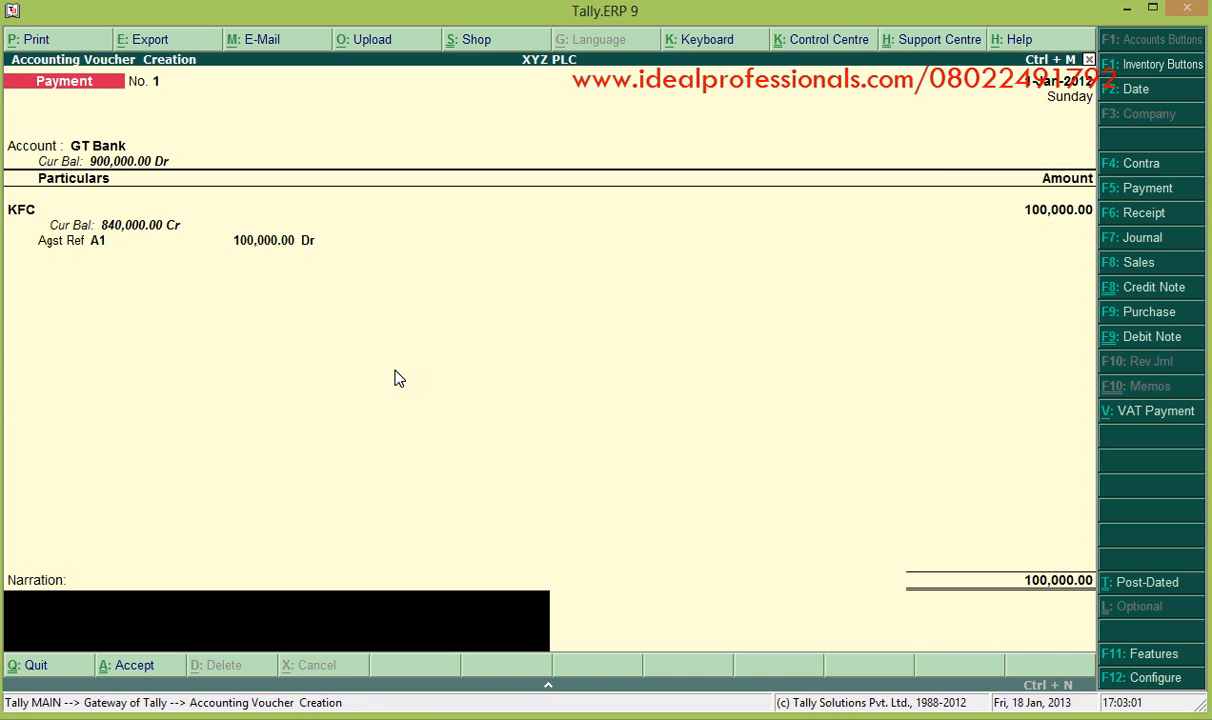
key(Return)
key(Return)
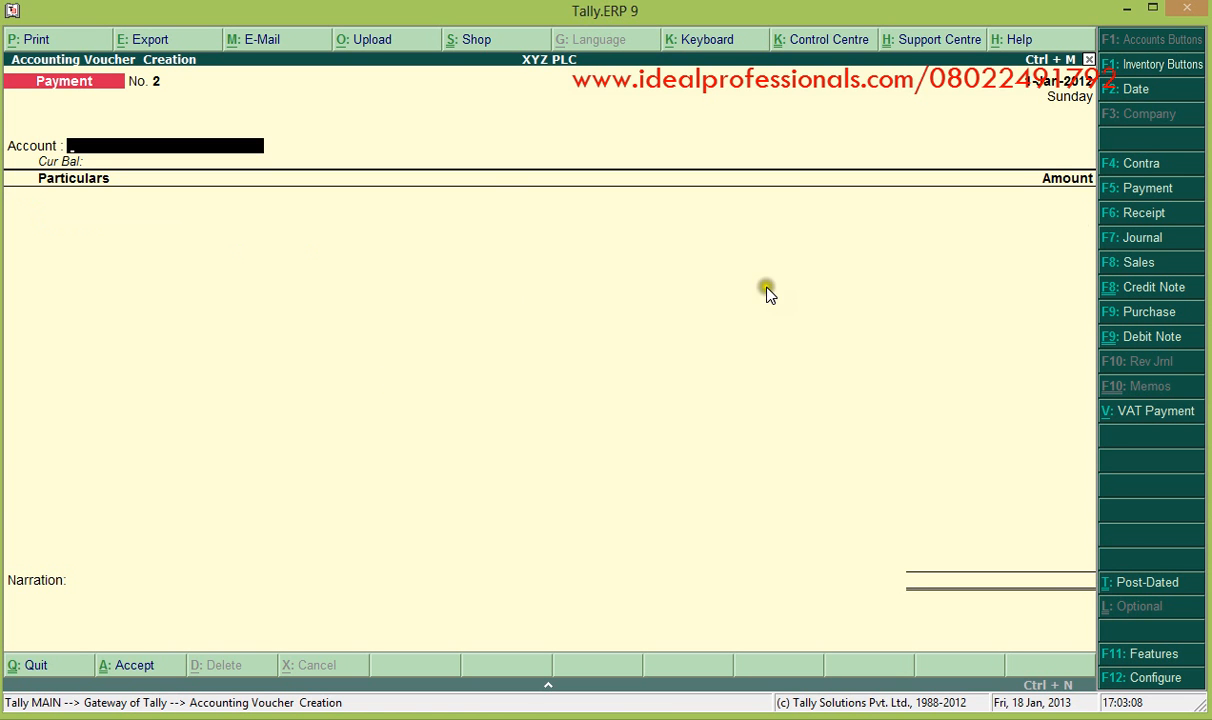
Start a receipt voucher into the UBA account and enter 50,000 received from Barry De Barry Ltd
click(1145, 216)
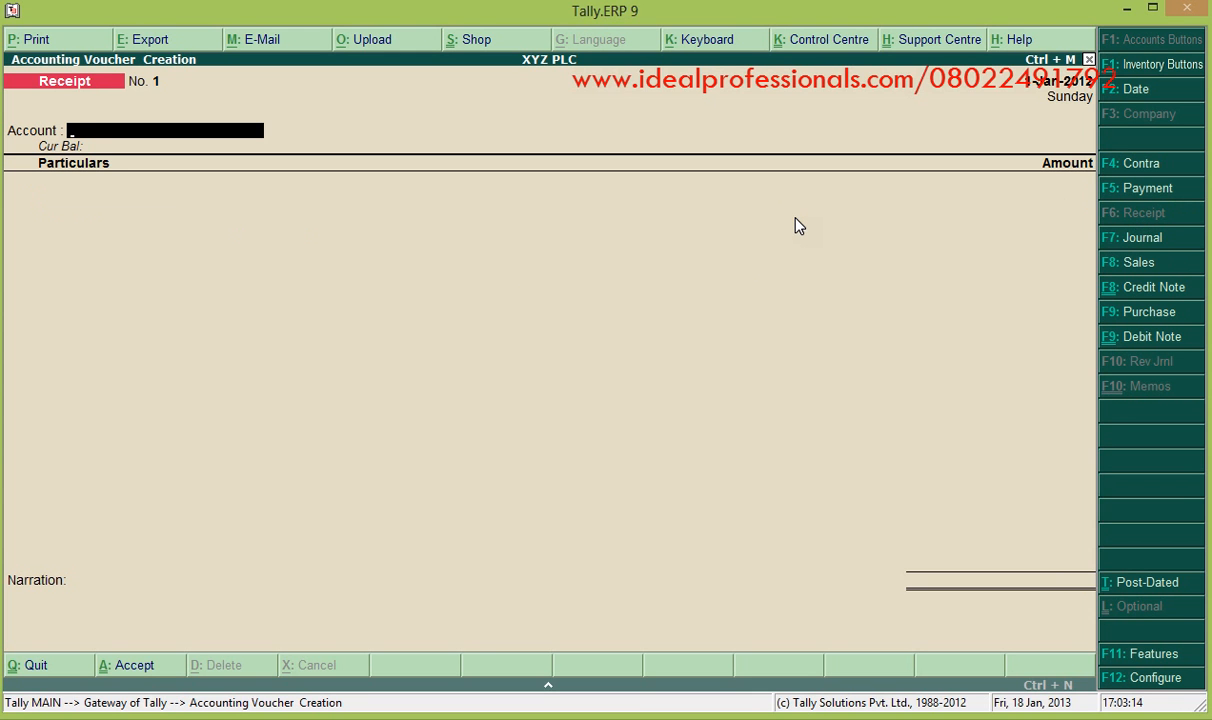
text(U)
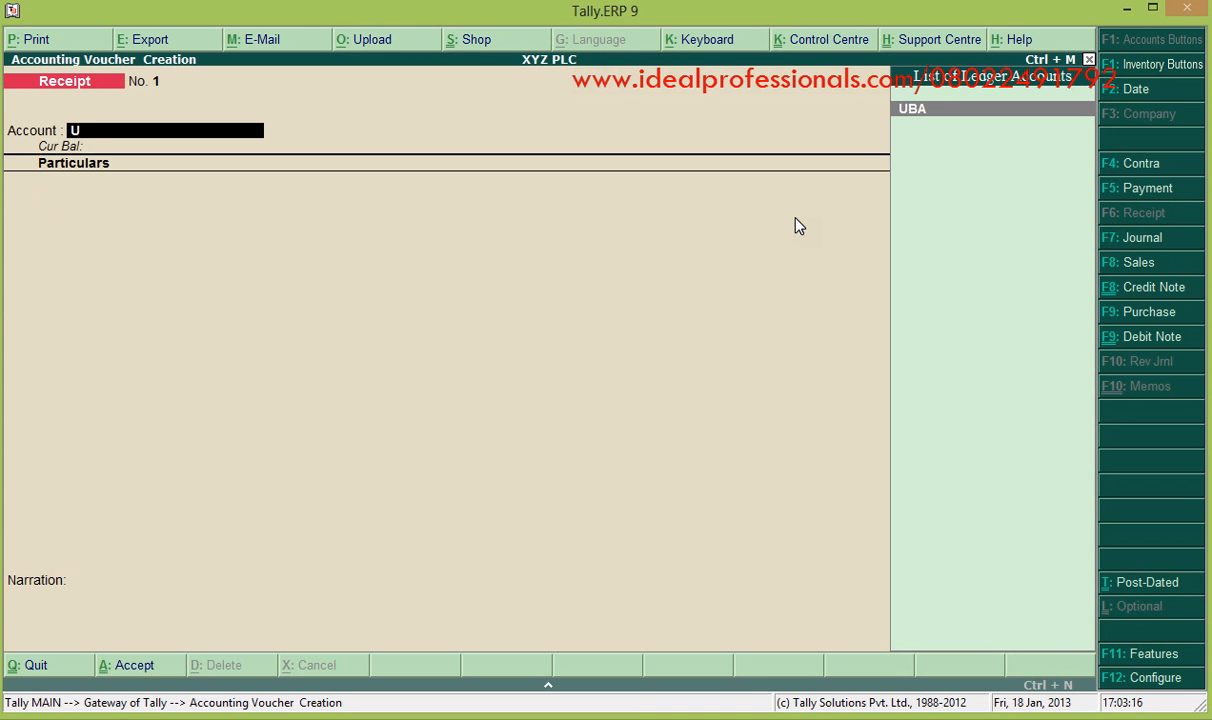
key(Return)
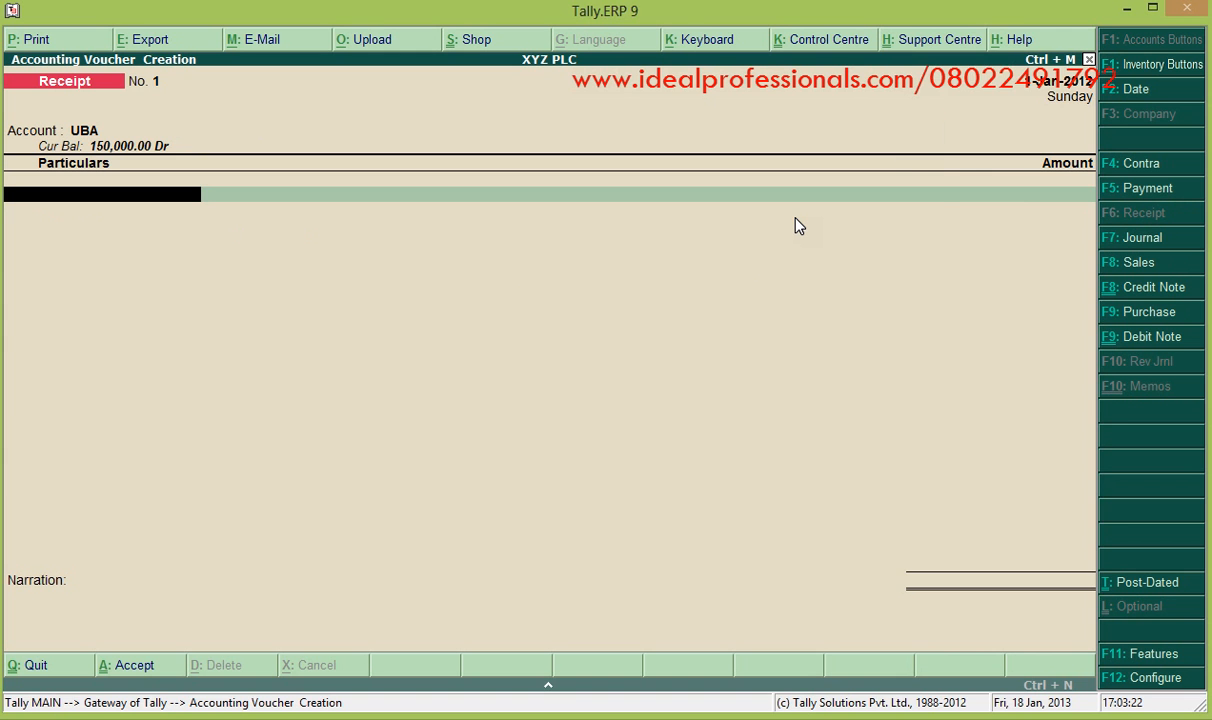
text(B)
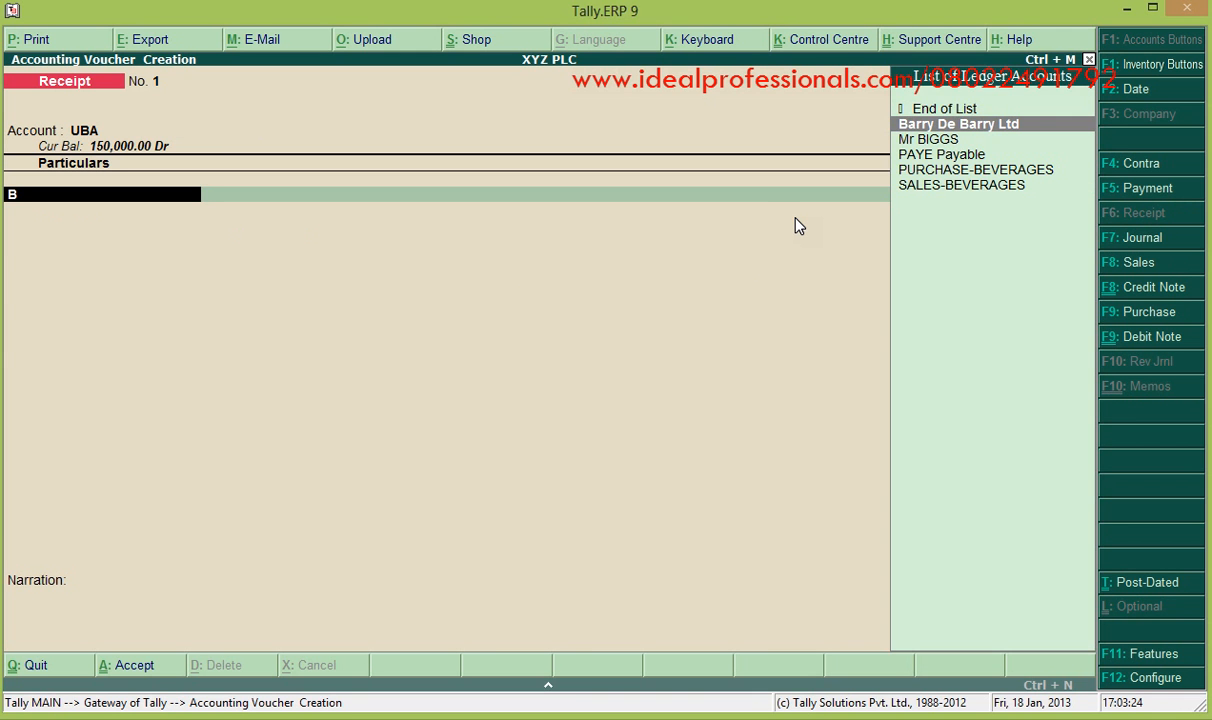
key(Return)
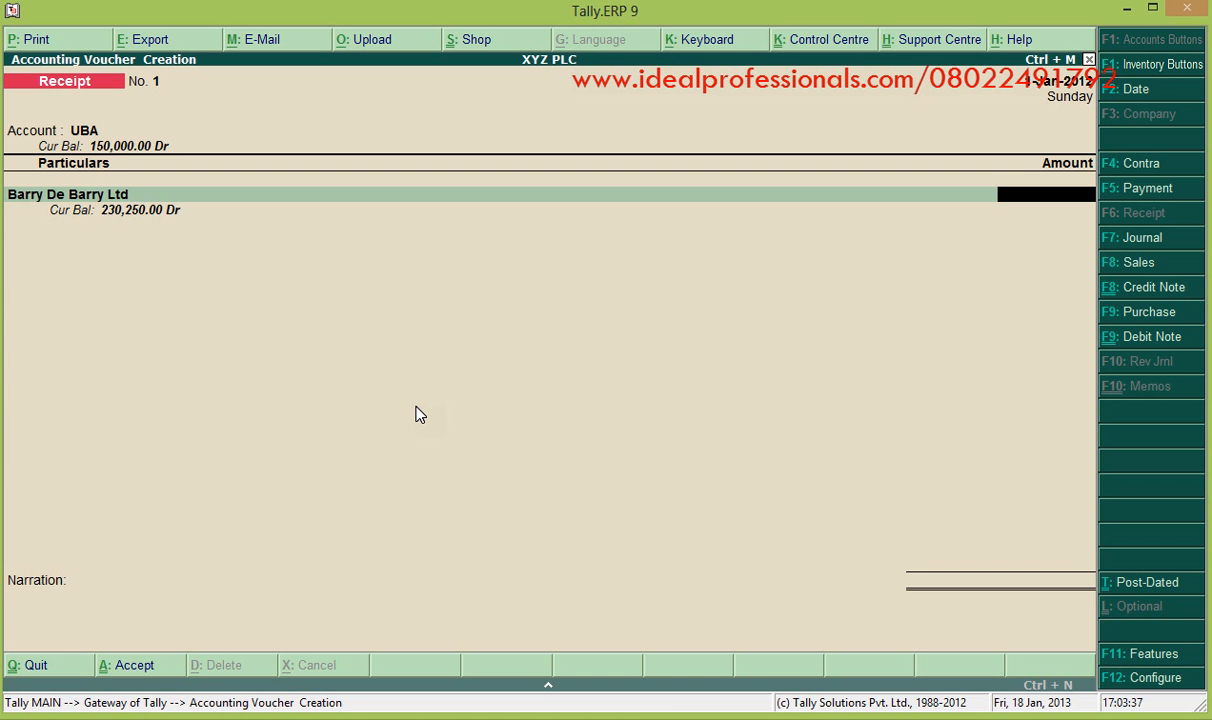
text(50000)
key(Return)
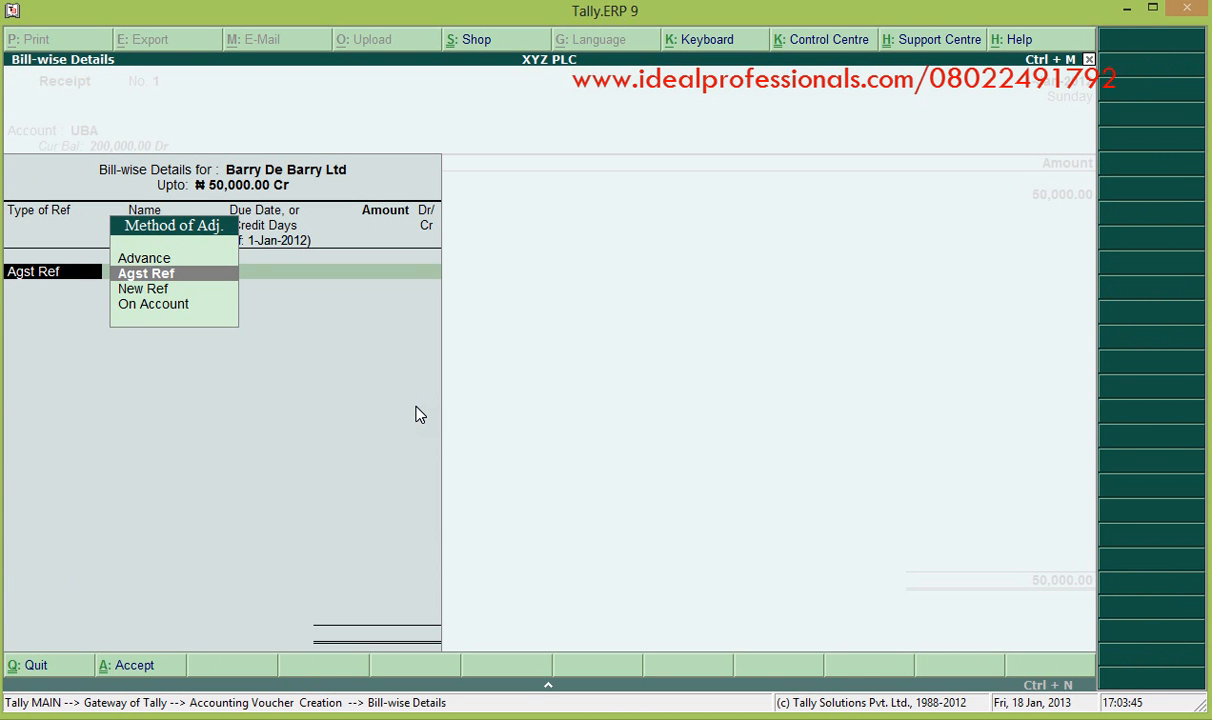
Allocate the full 50,000 Cr against Barry De Barry Ltd's pending bill 1 using the Agst Ref method
key(Return)
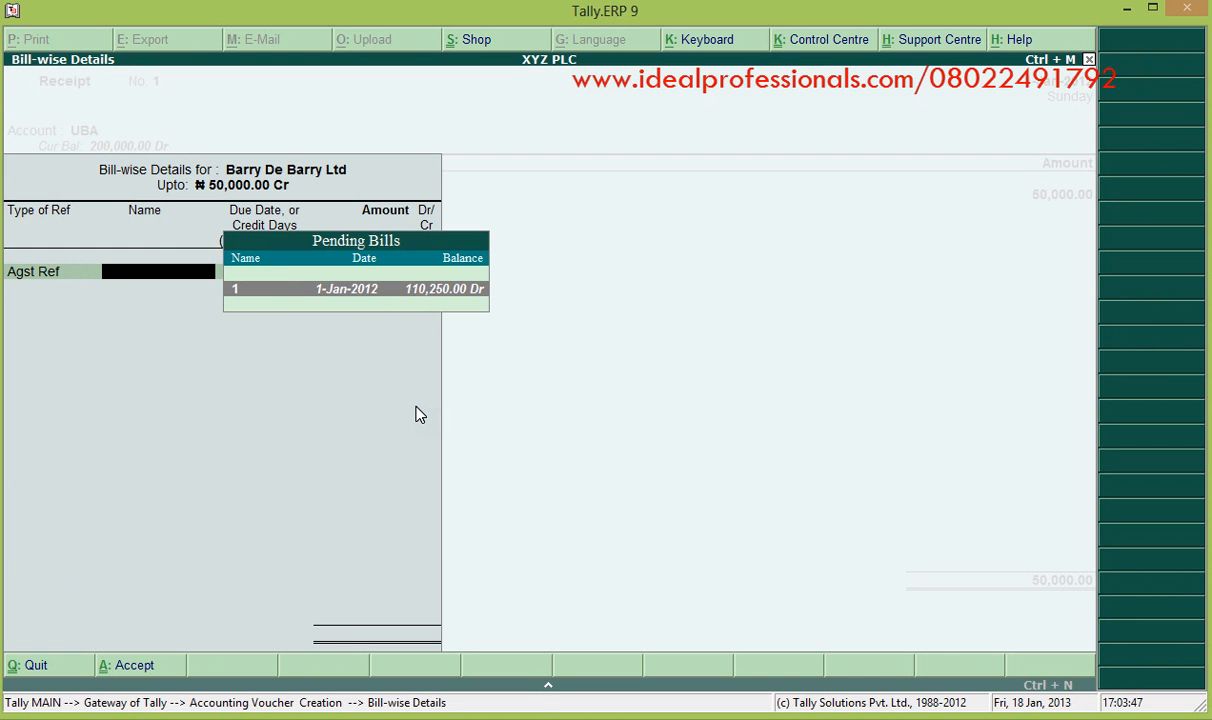
key(Return)
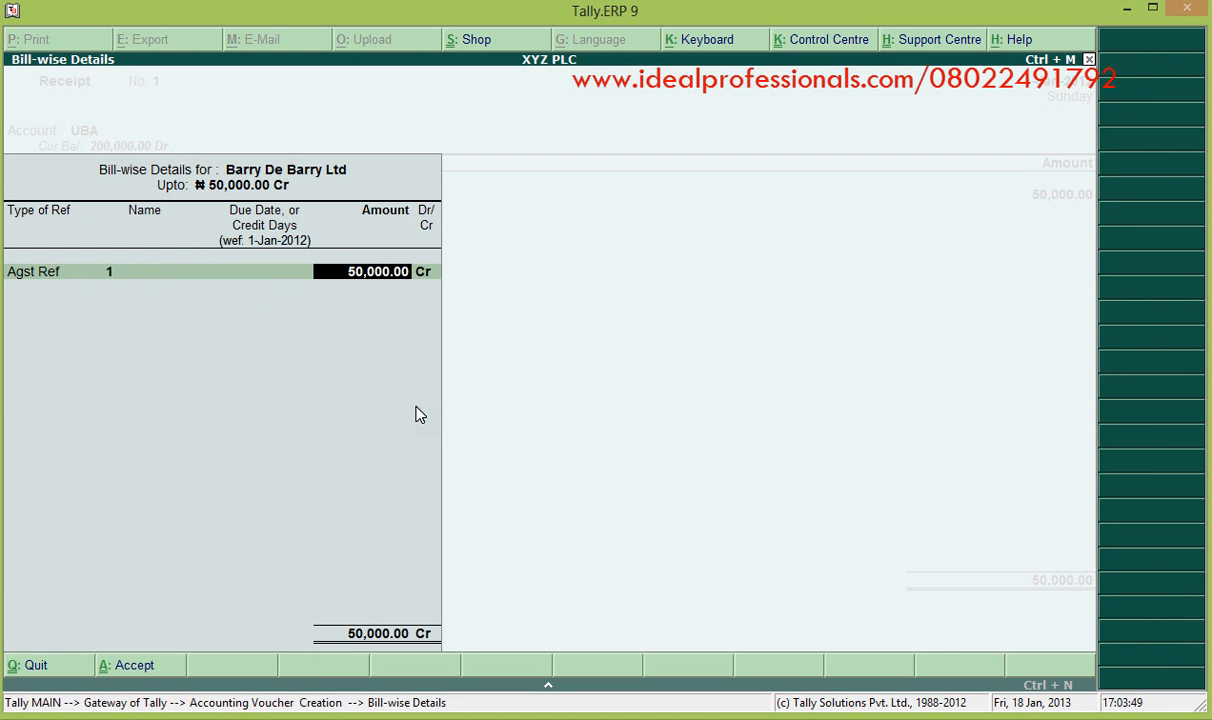
key(Return)
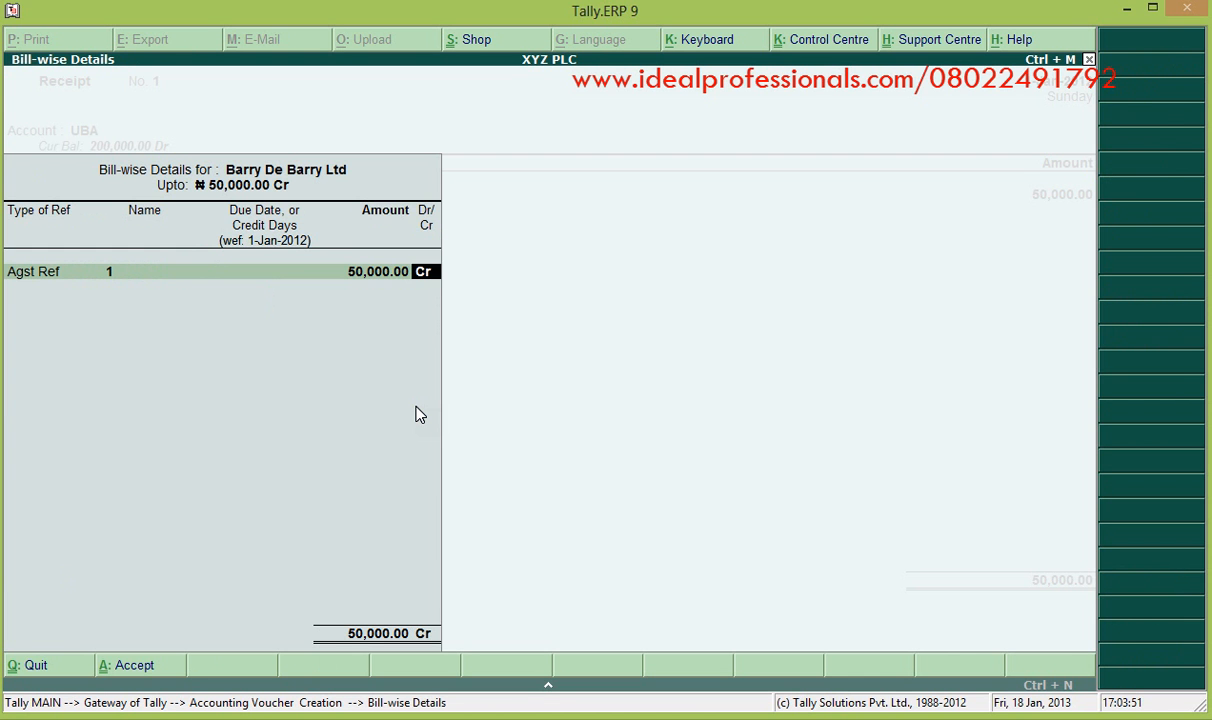
key(Return)
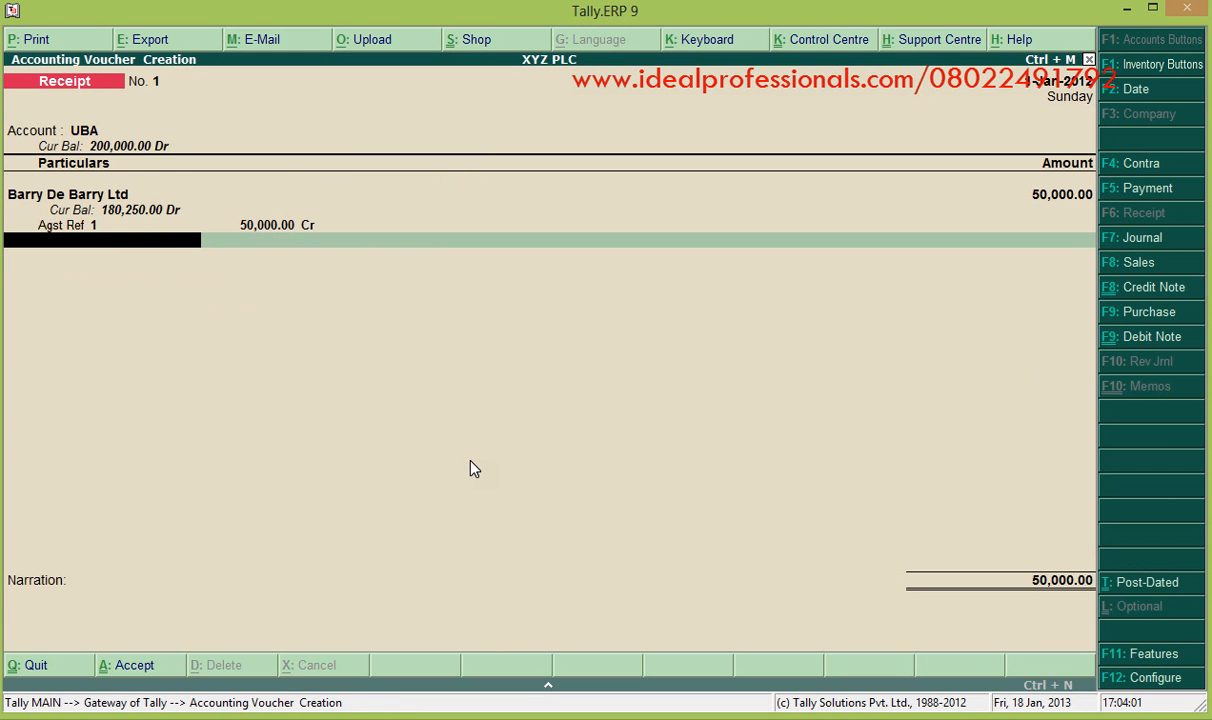
End the ledger list and allocate the UBA receipt as a 50,000 Cheque/DD with instrument number 33
key(Return)
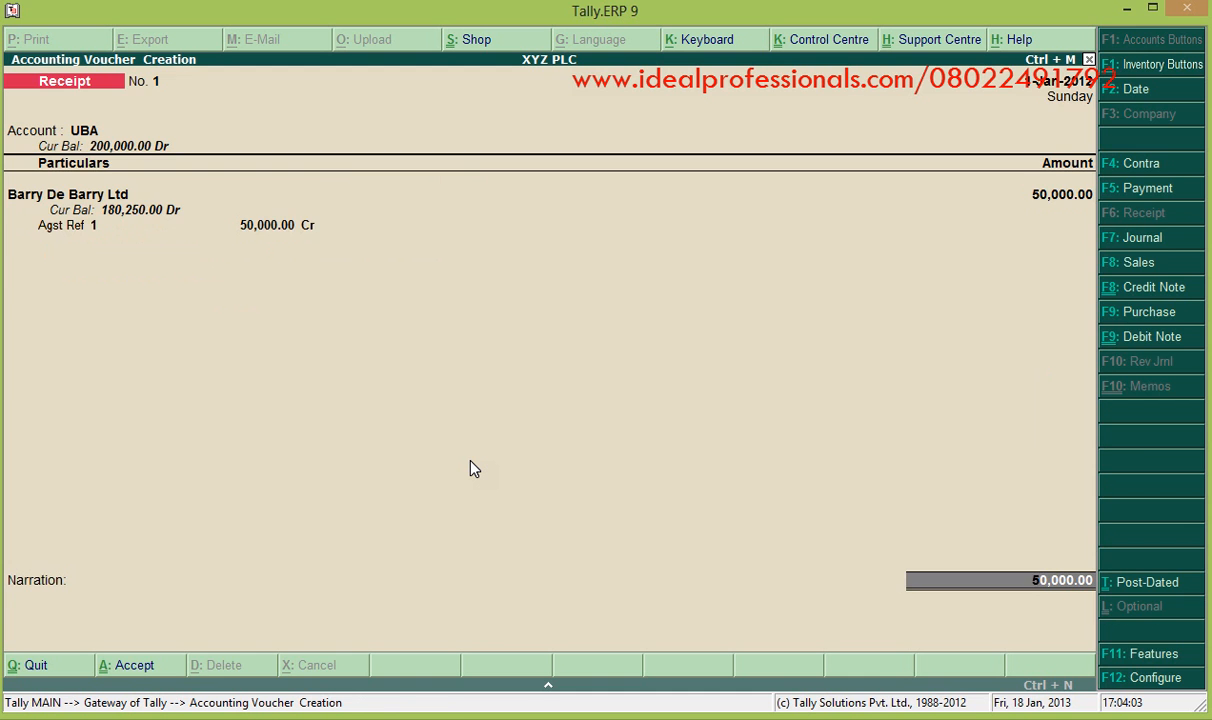
key(Return)
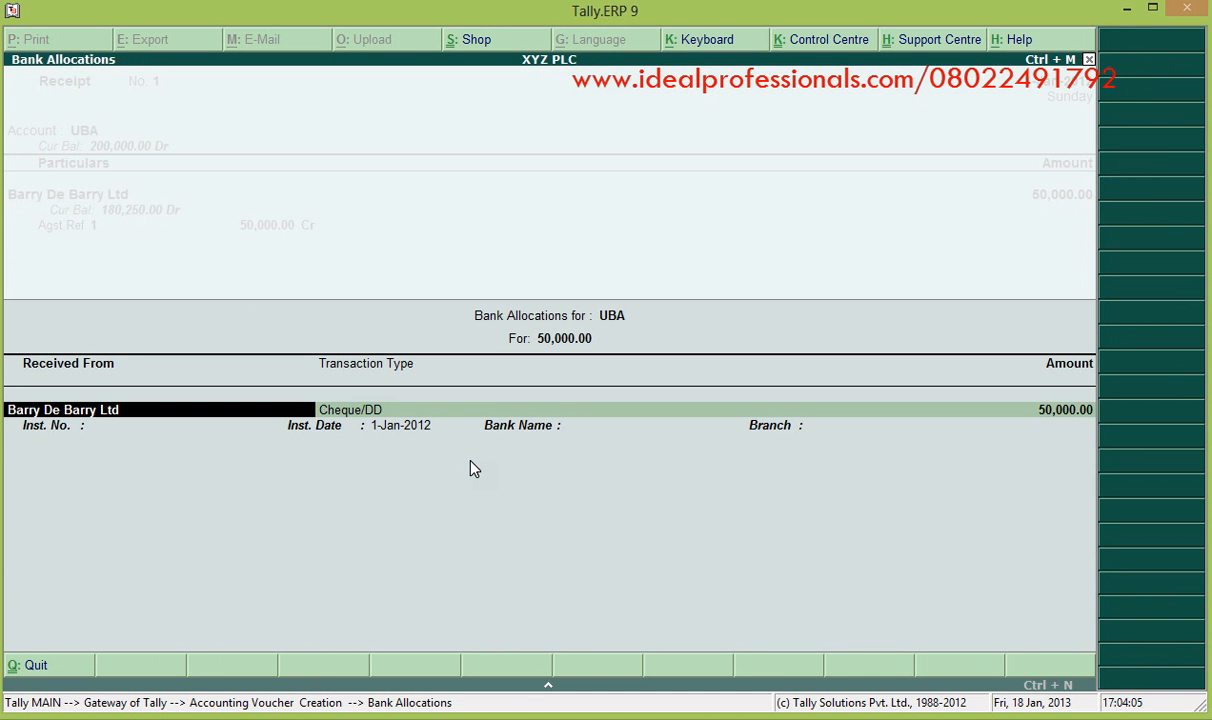
key(Return)
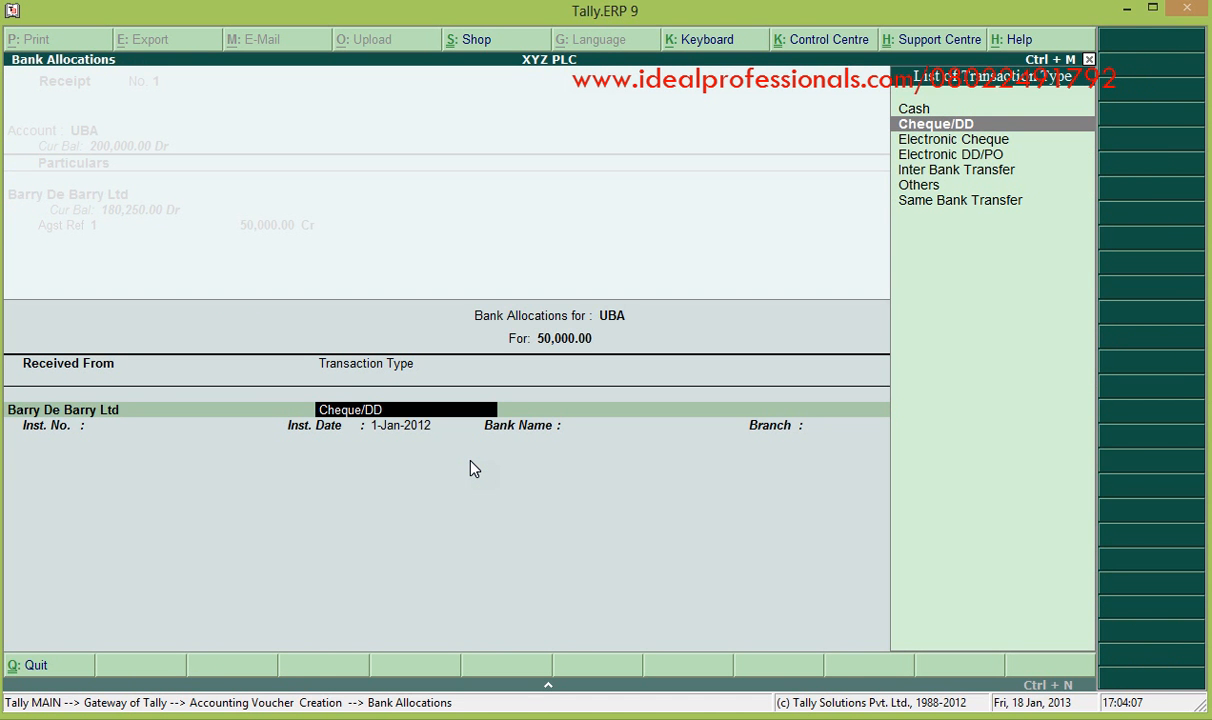
key(Return)
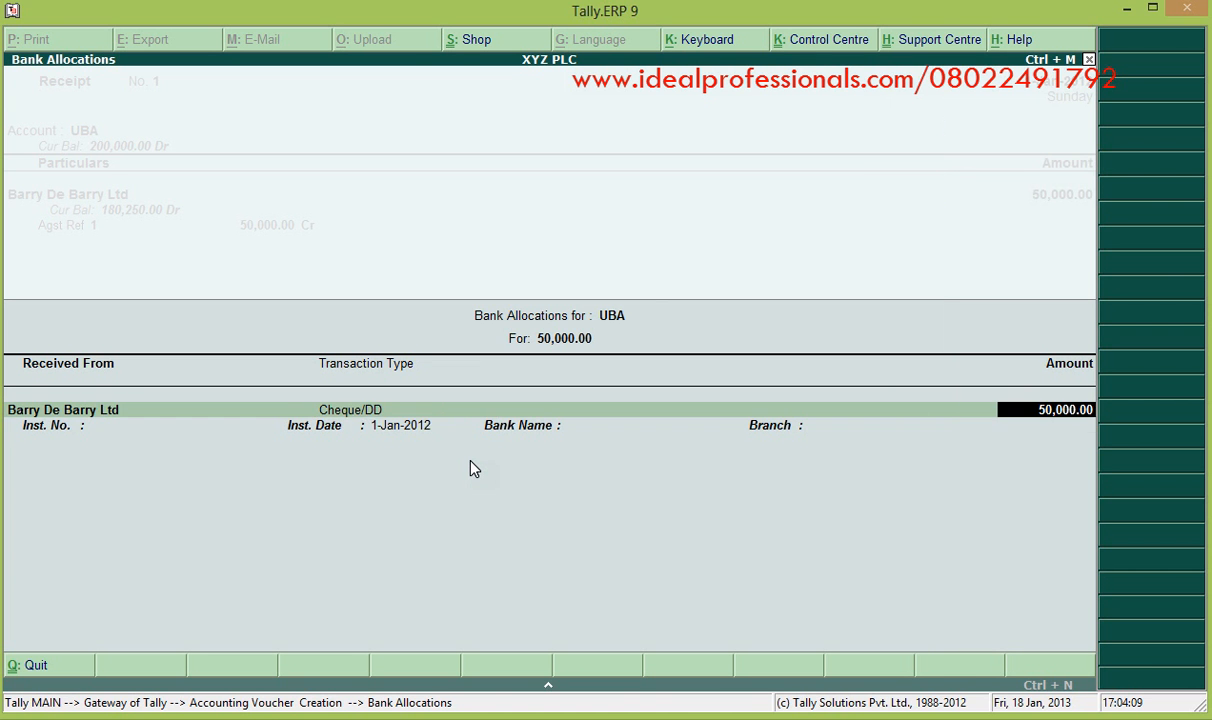
key(Return)
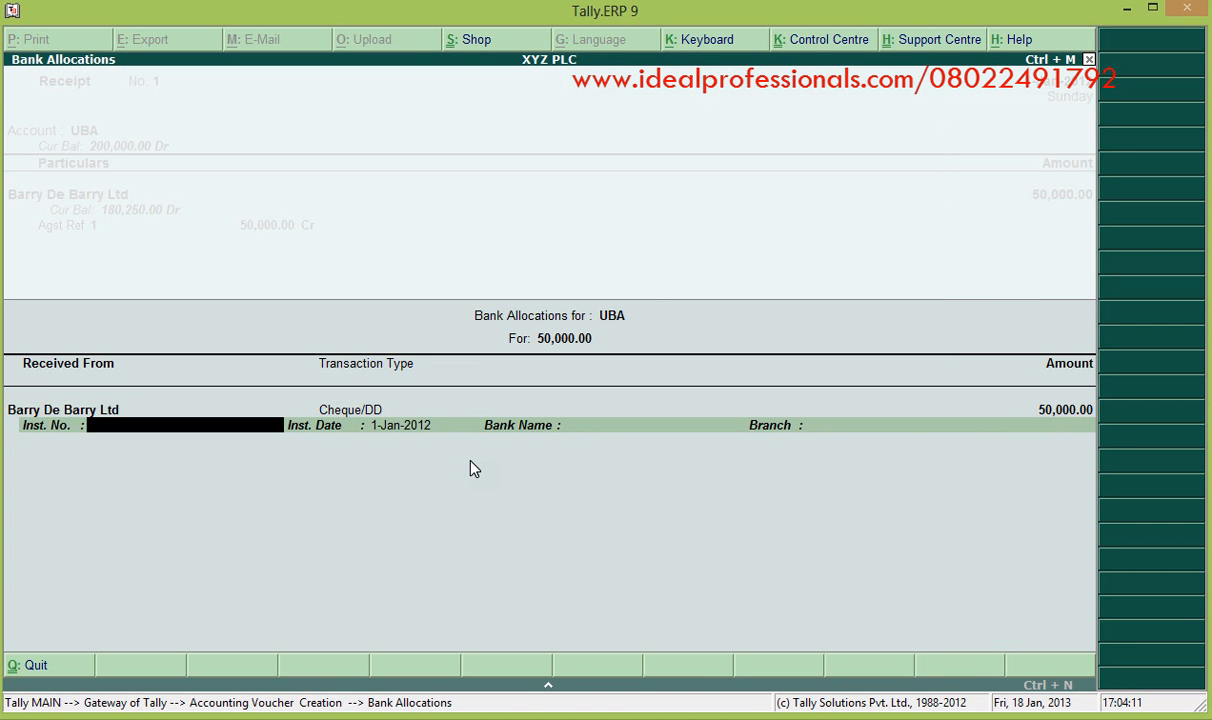
text(33)
key(Return)
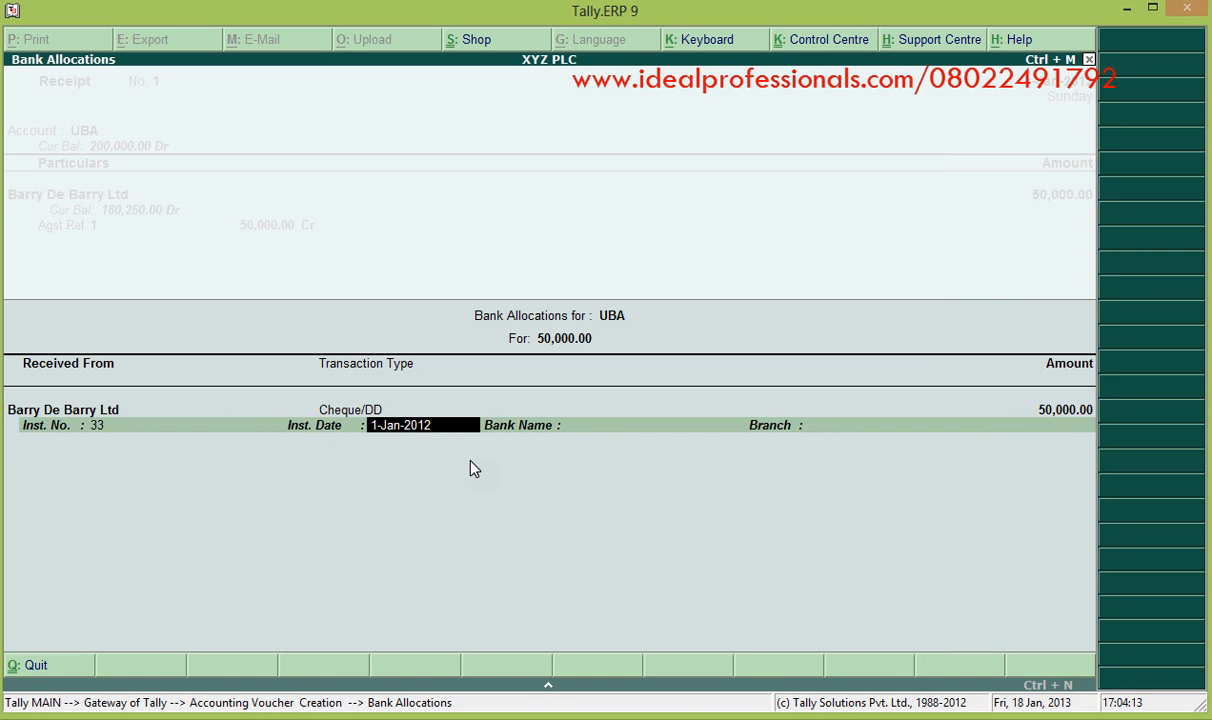
Complete the bank allocation dated 1-Jan-2012 with INTERCONTINENTAL BANK, branch ABUJA, and accept the receipt voucher without a narration
key(Return)
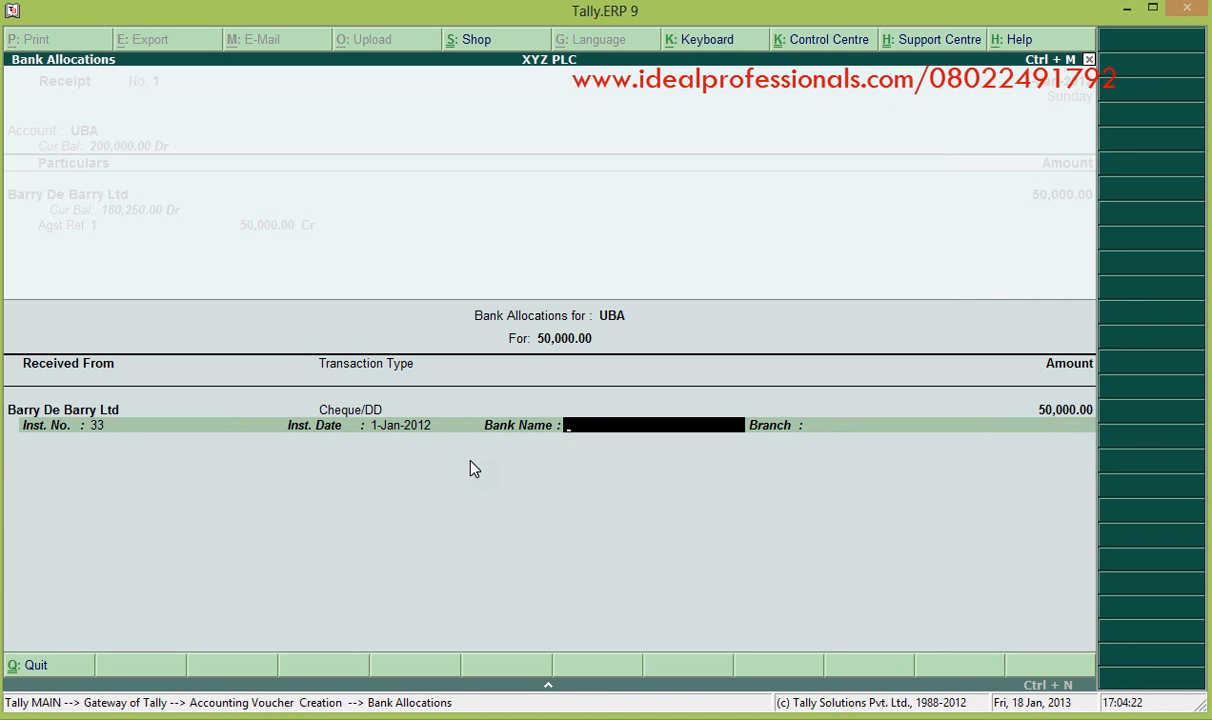
text(INTERCONTINENTAL BAN)
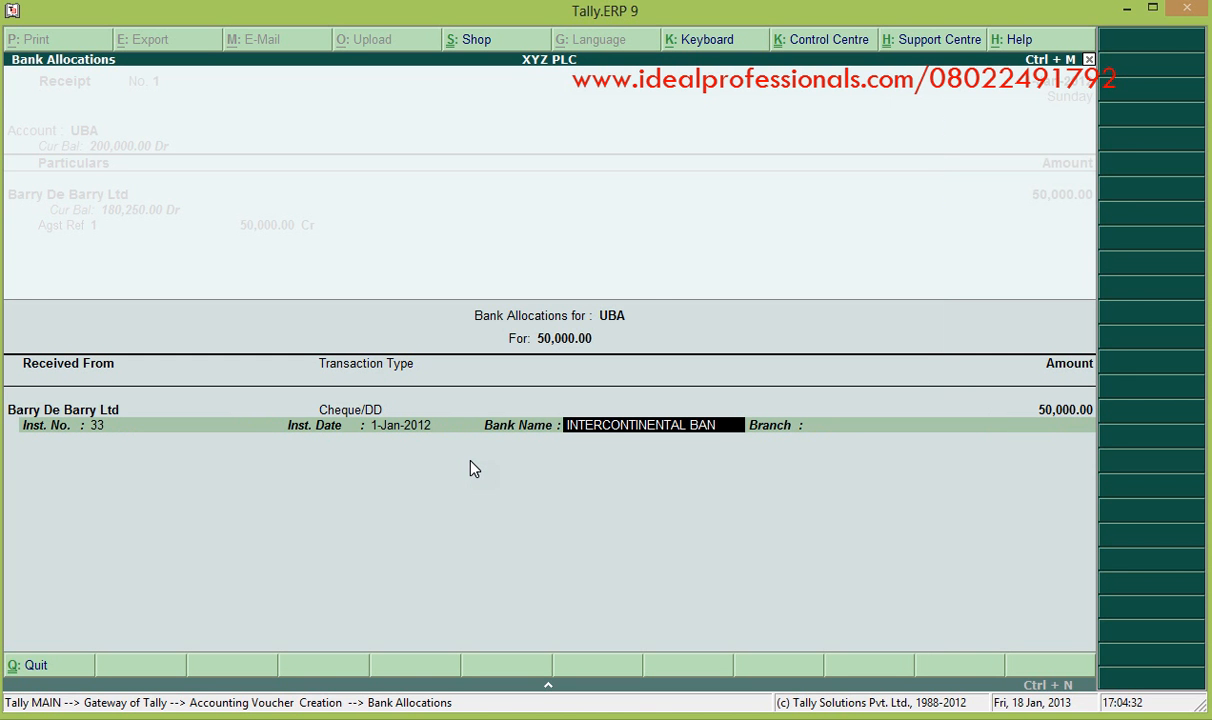
text(K)
key(Return)
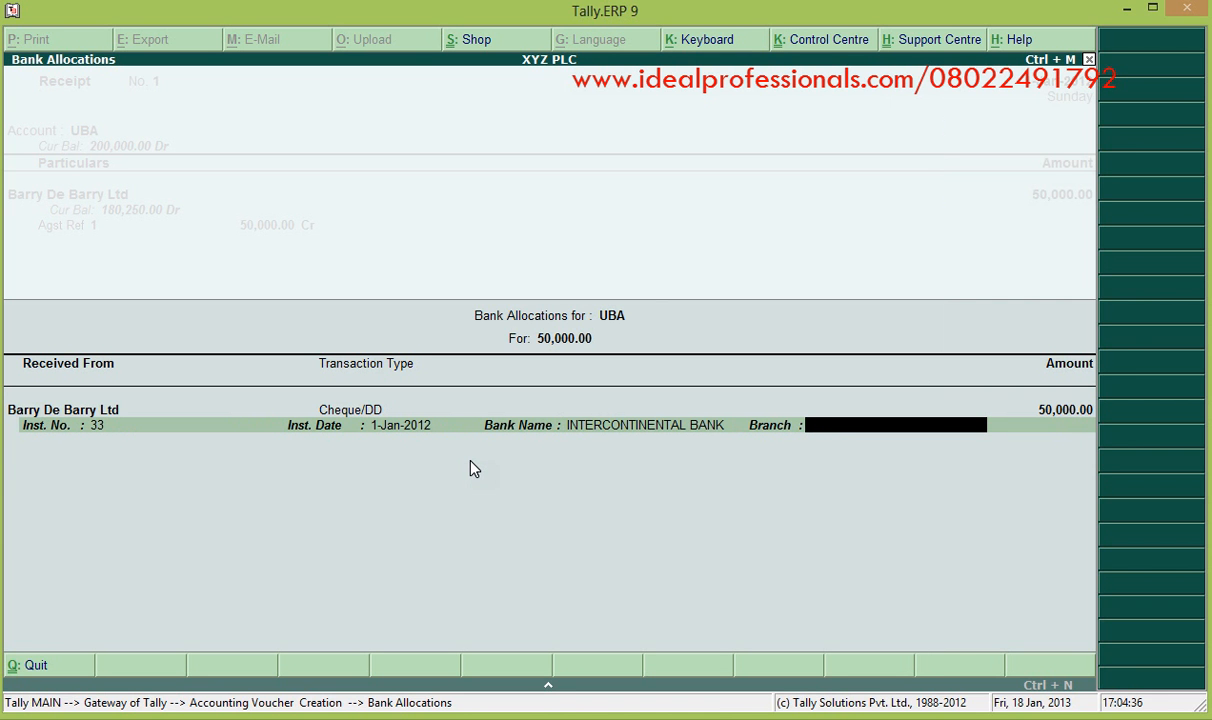
text(ABUJA)
key(Return)
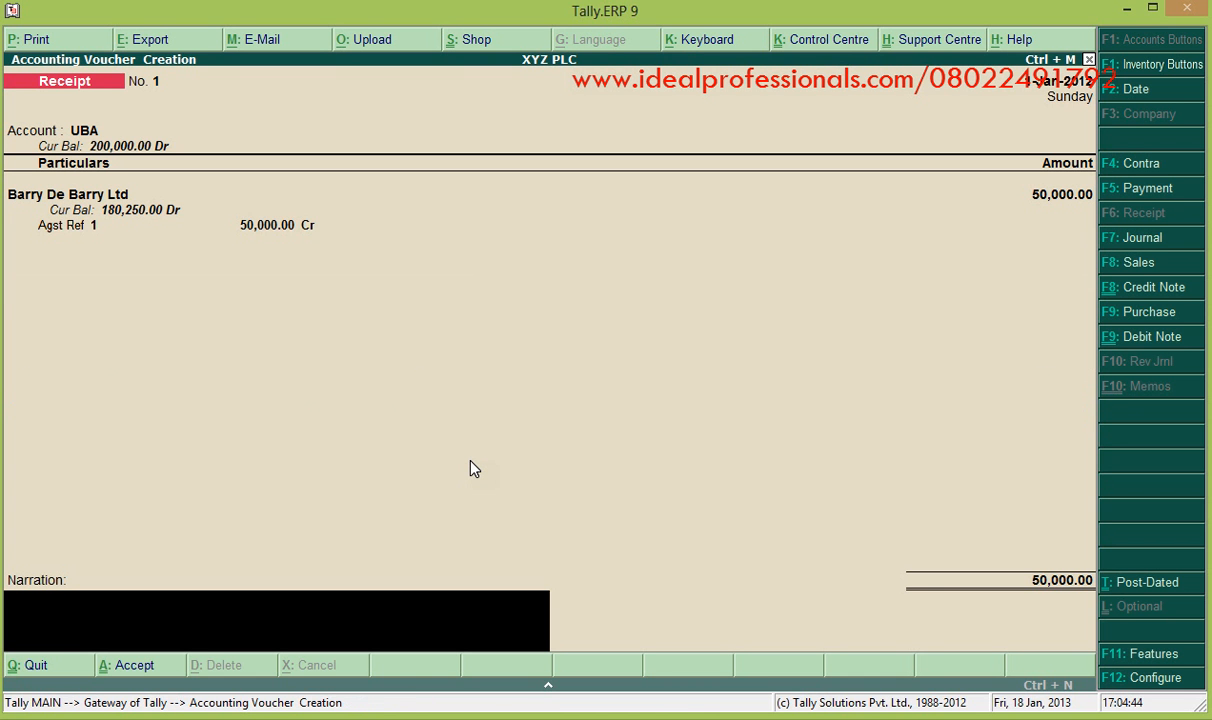
key(Return)
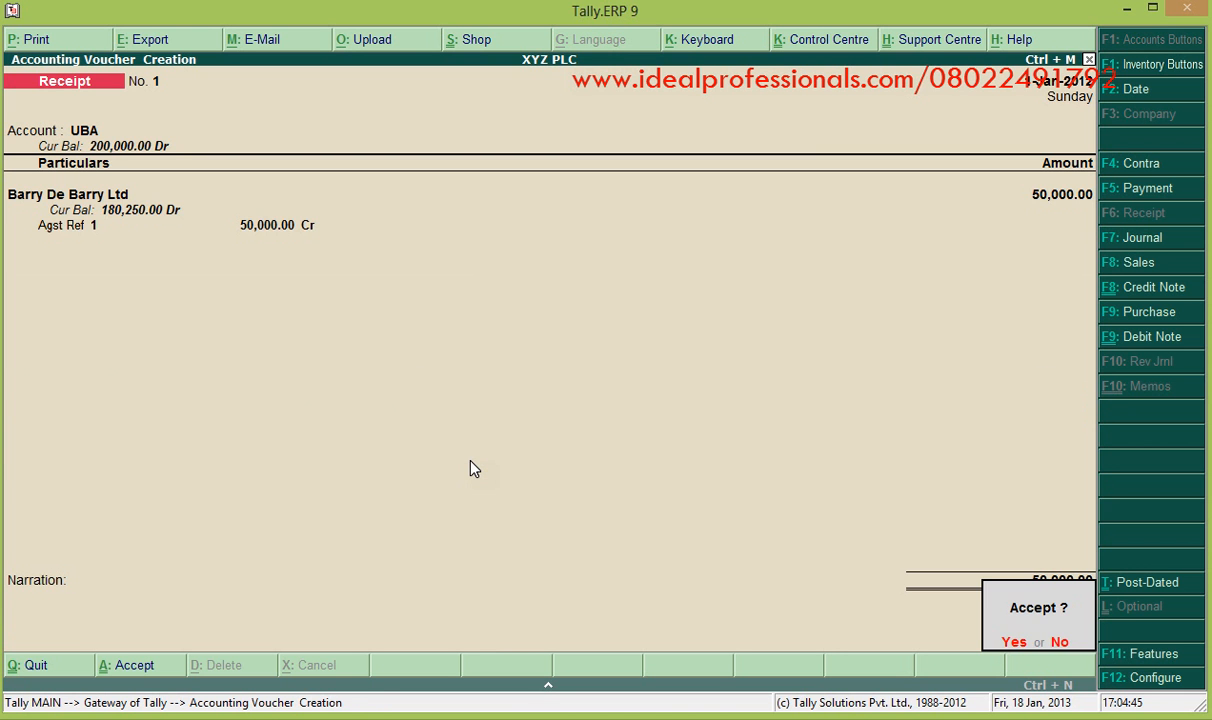
key(Return)
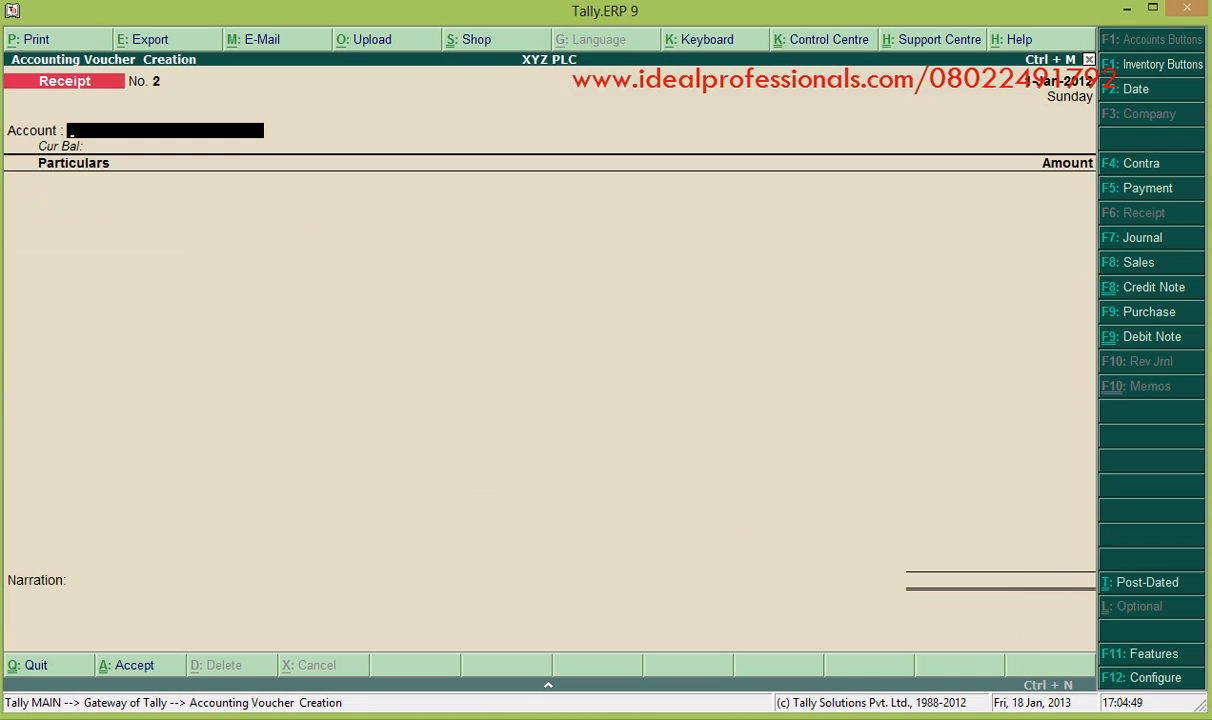
Review the receipt voucher configuration options and close them without changes
click(1140, 684)
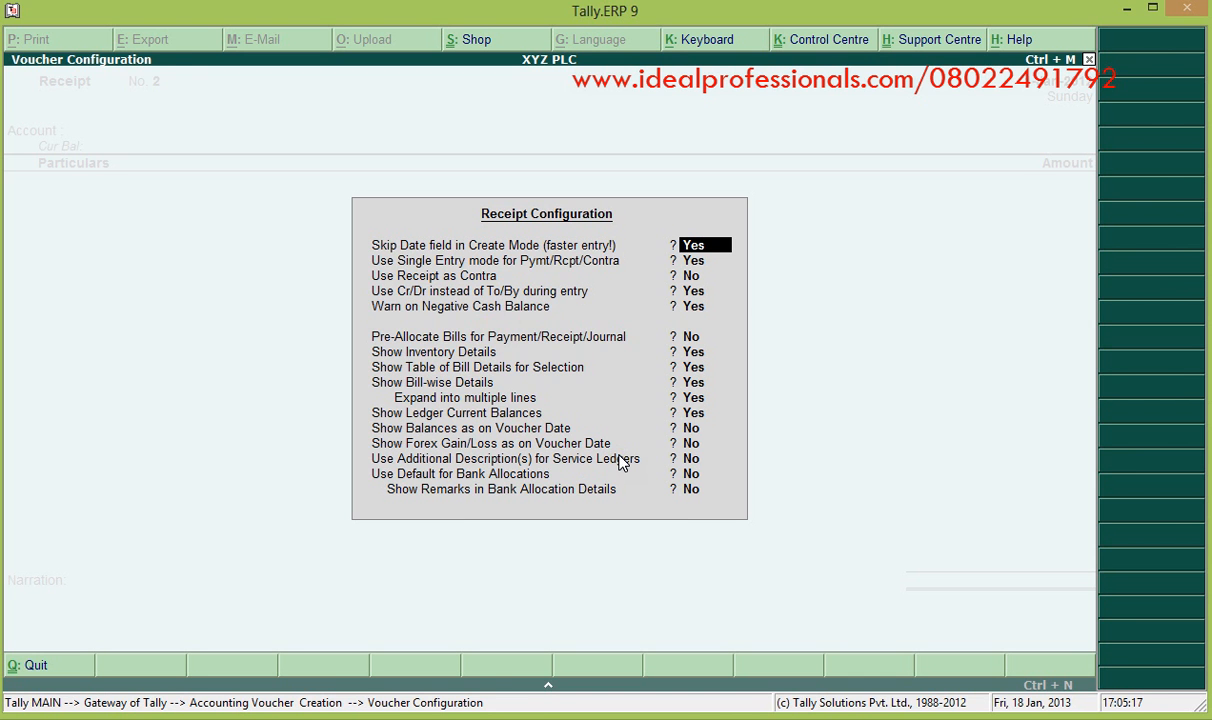
key(Escape)
key(Escape)
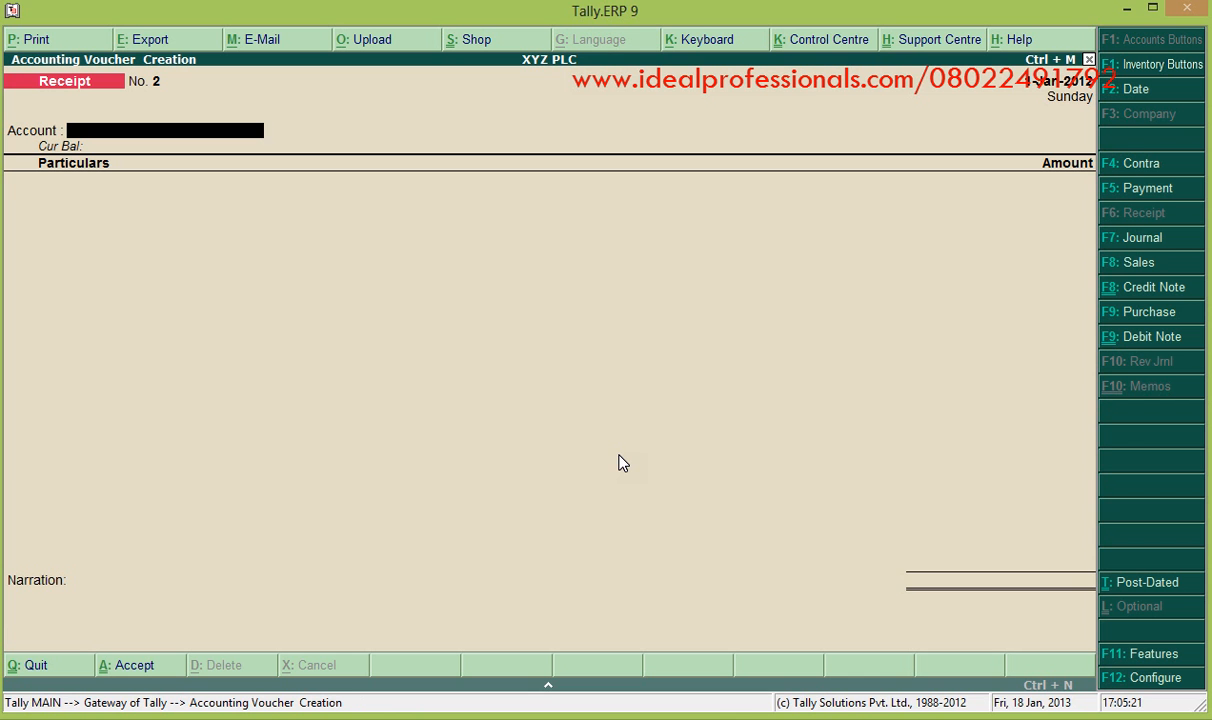
Switch to a journal voucher and search the debit ledger list for accounts containing D
click(971, 260)
click(1133, 243)
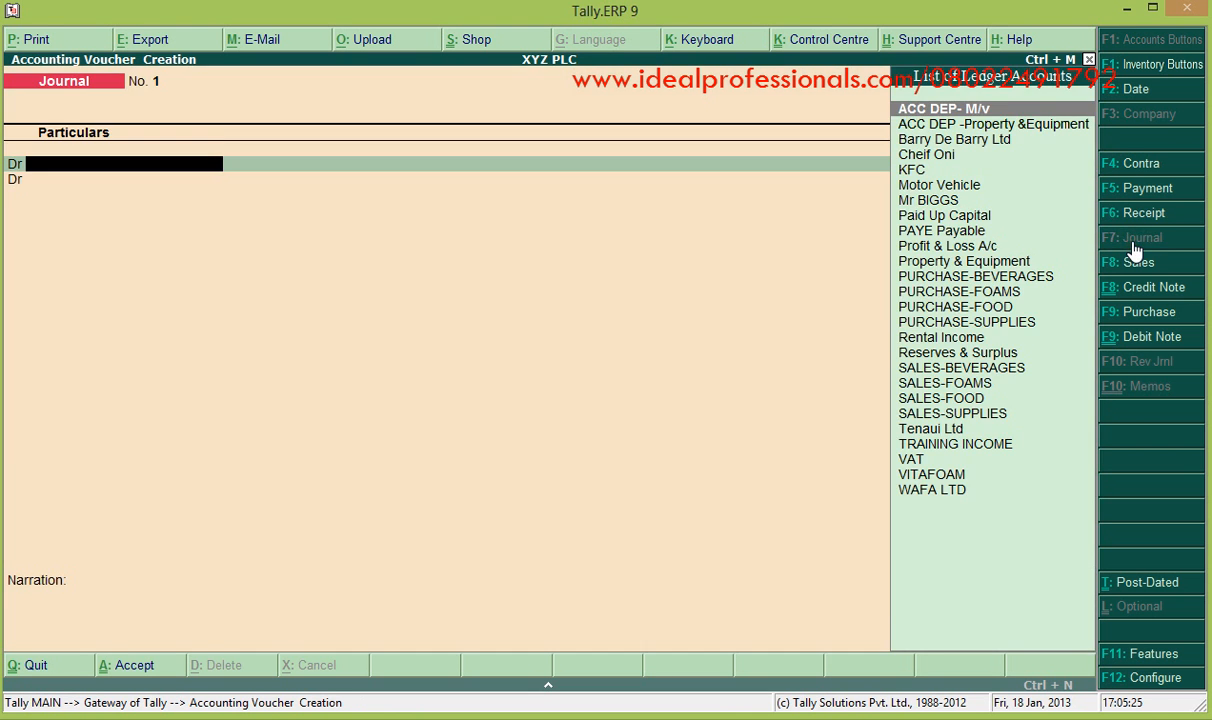
click(687, 236)
text(D)
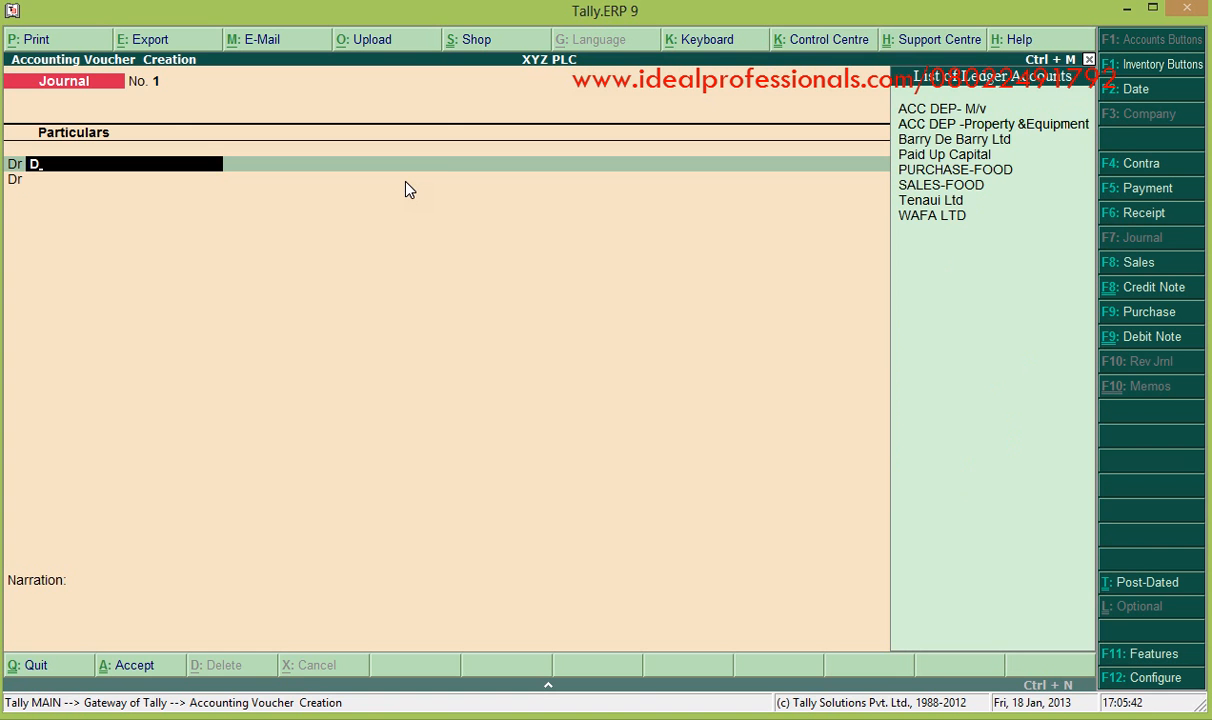
Quit the journal voucher and start creating a single ledger named Depreciation without an alias
key(BackSpace)
key(Escape)
key(y)
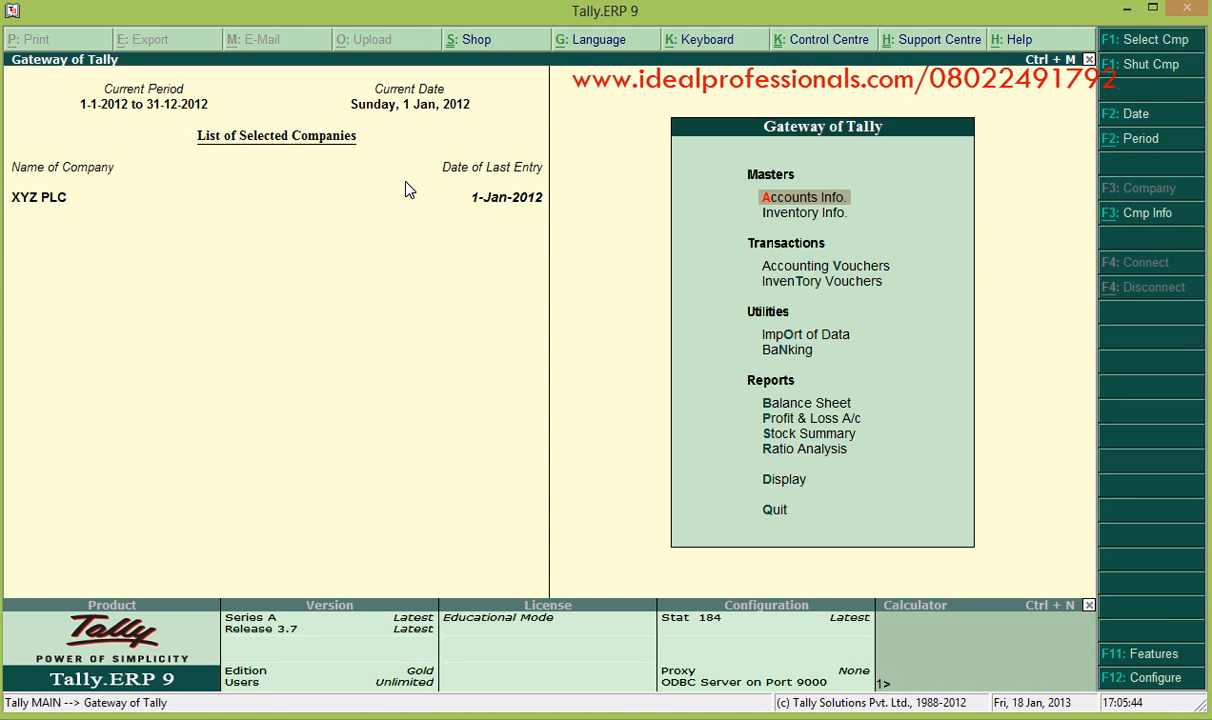
key(Return)
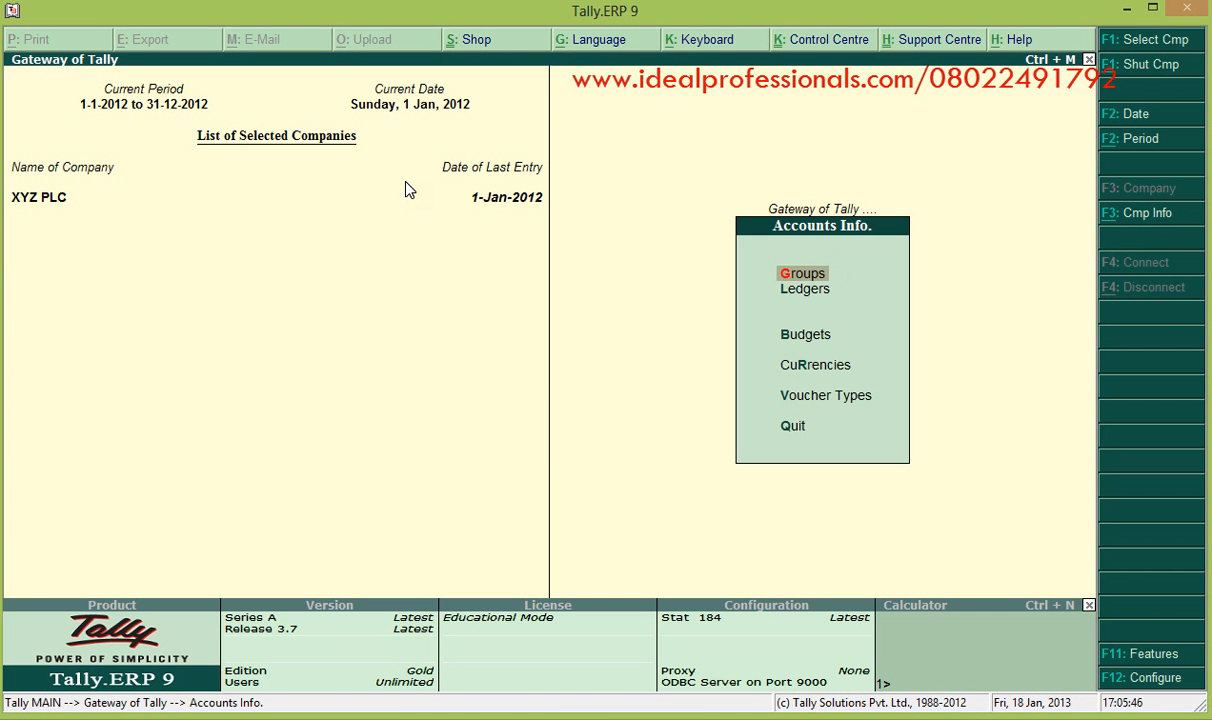
key(Down)
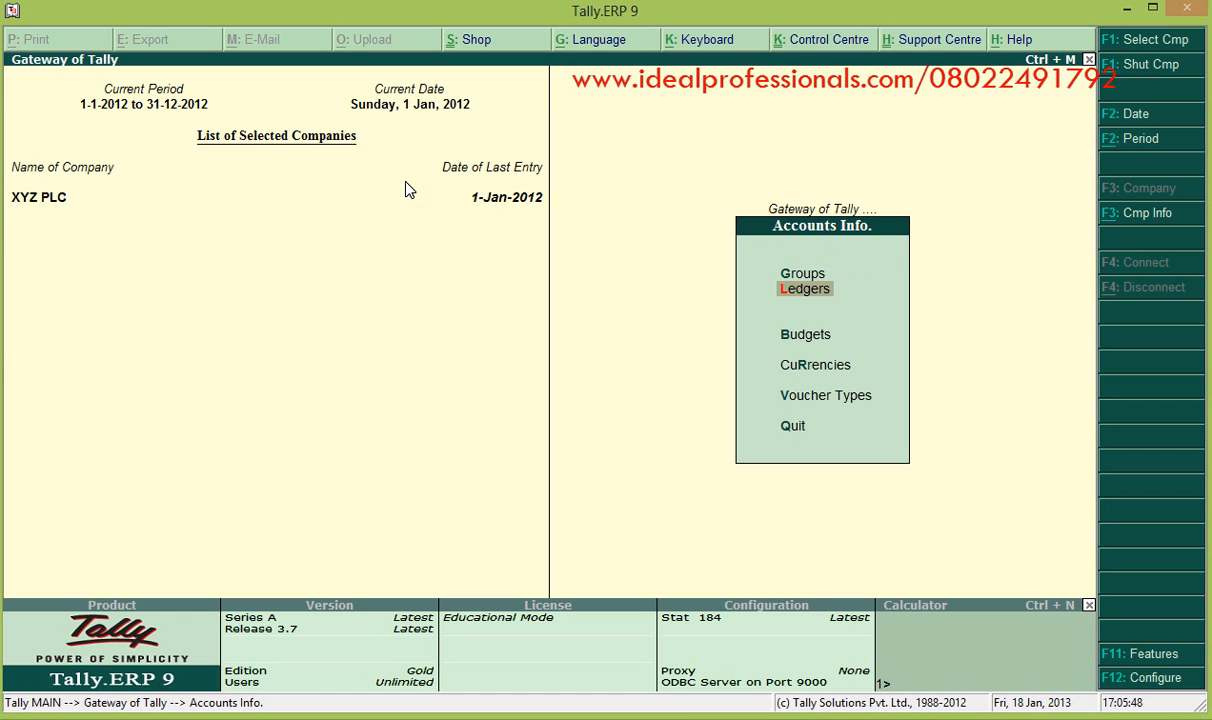
key(Return)
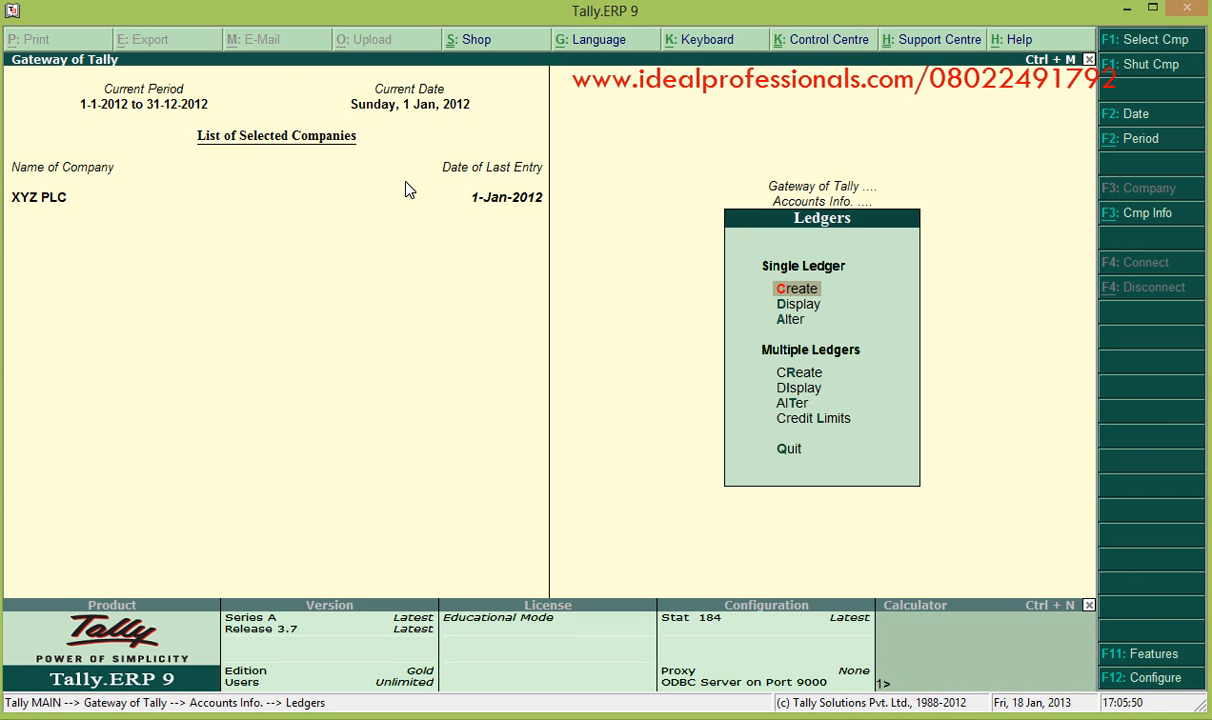
key(Return)
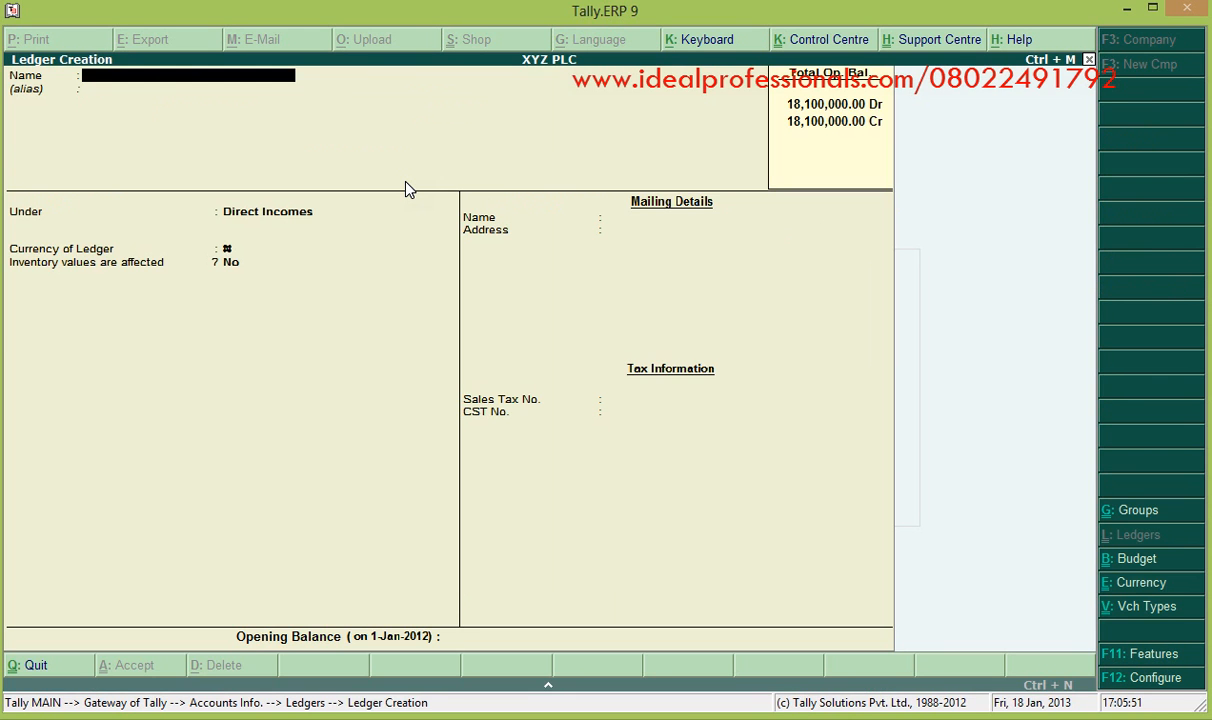
text(Depreciation)
key(Return)
key(Return)
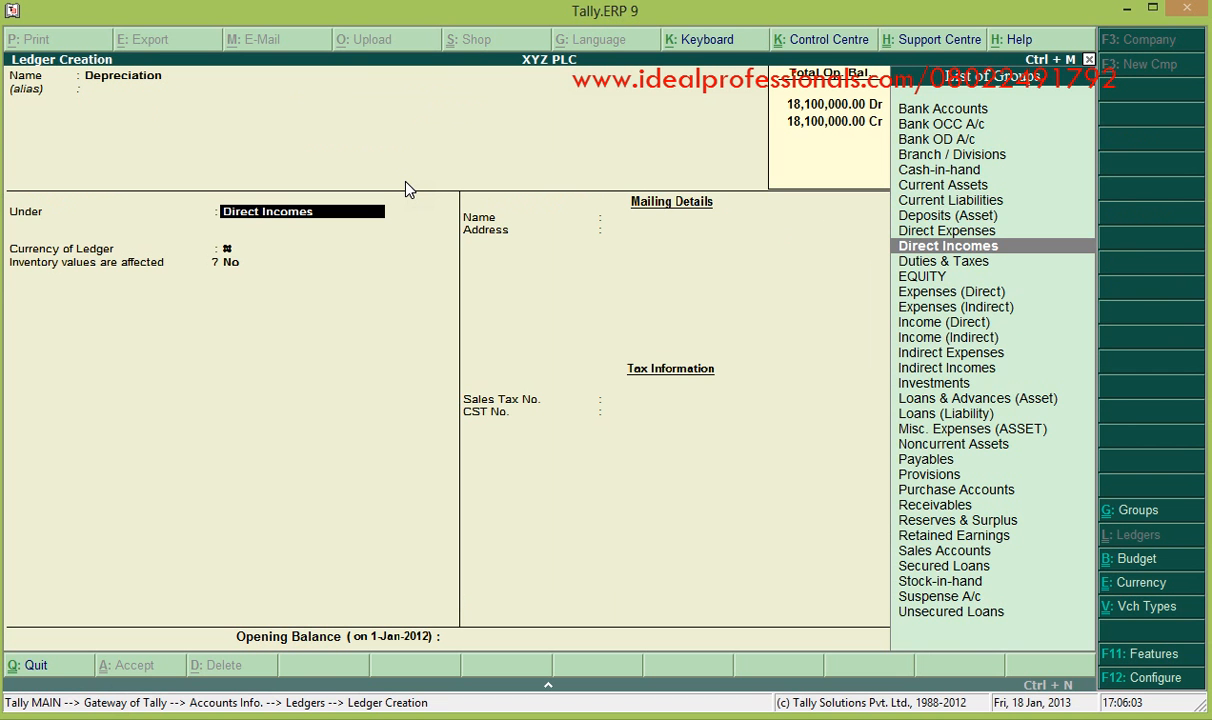
Place the Depreciation ledger under Indirect Expenses with inventory values unaffected, save it, and return to the Gateway of Tally
text(i)
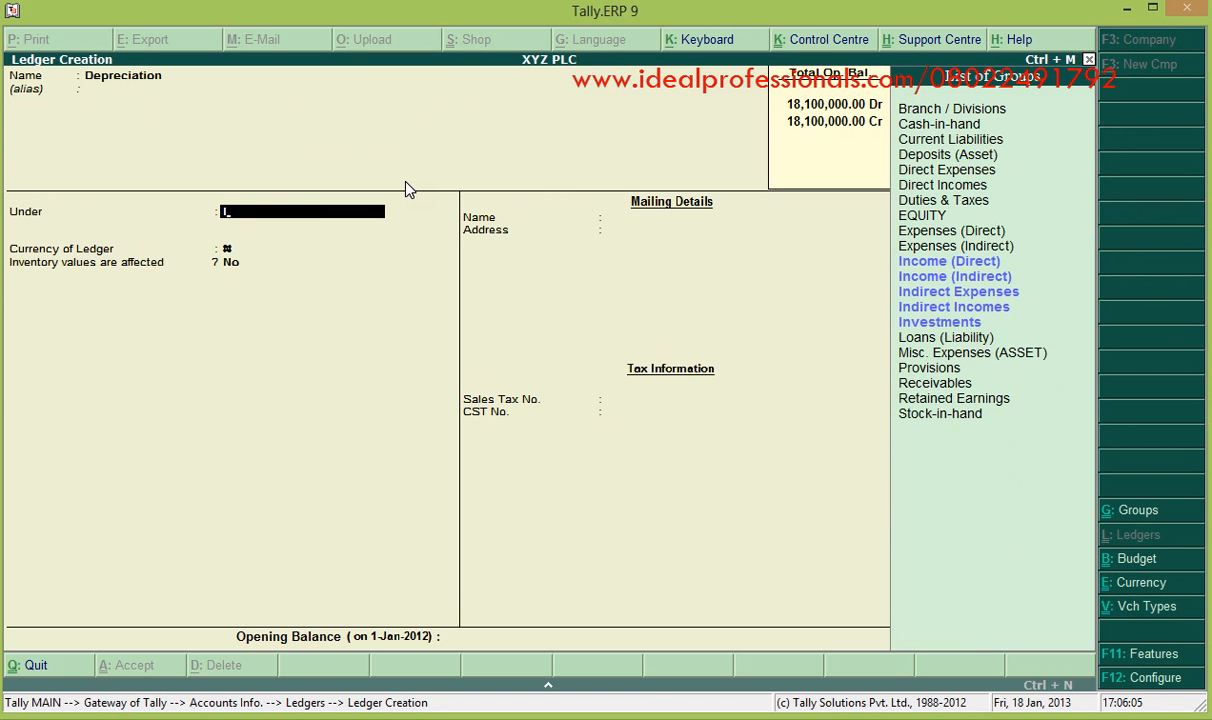
key(Down)
key(Down)
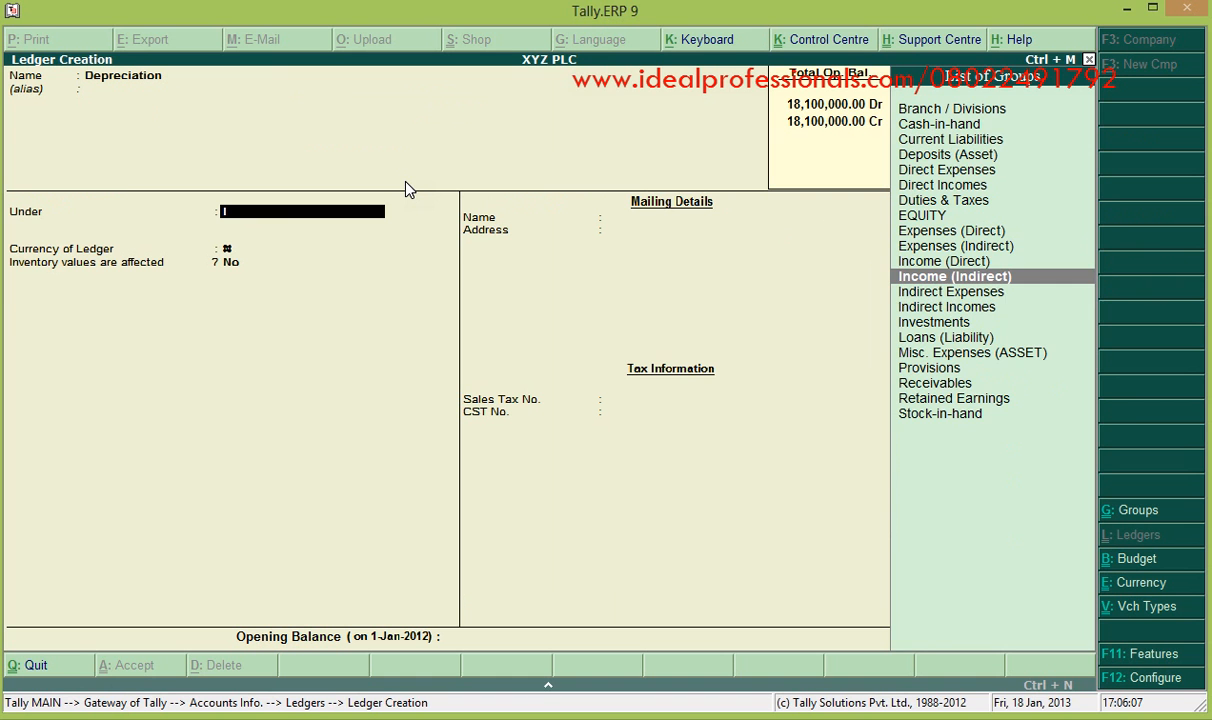
key(Down)
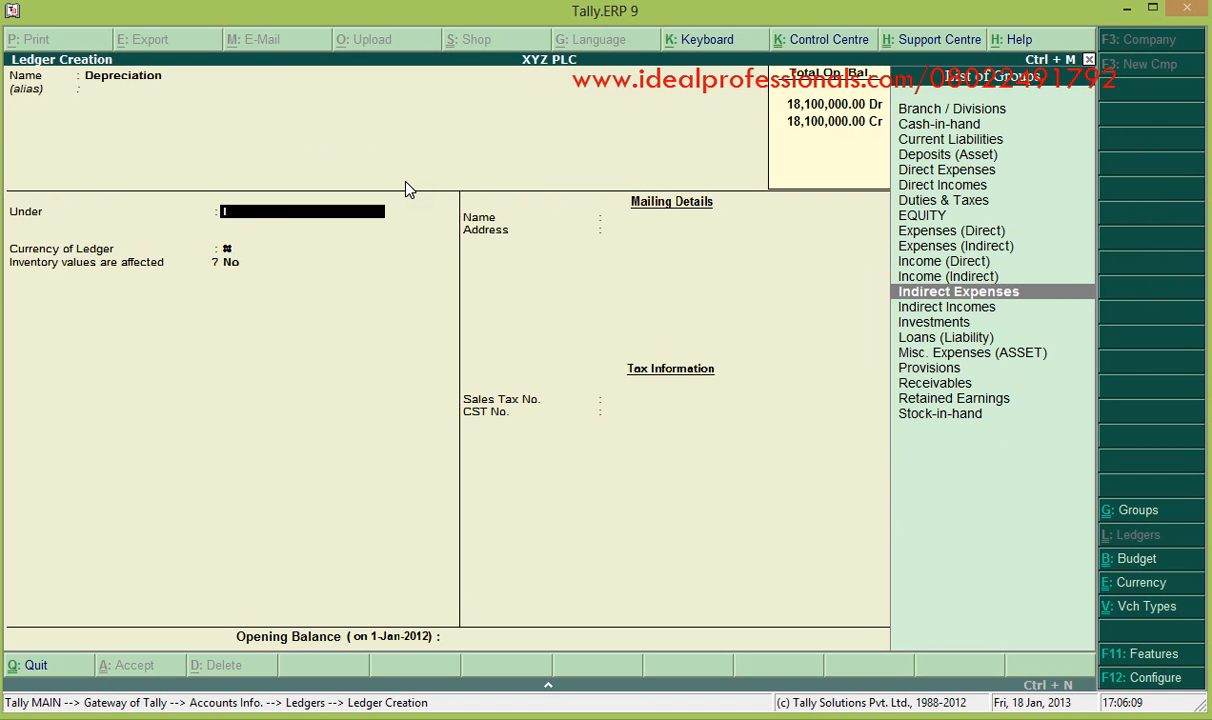
key(Return)
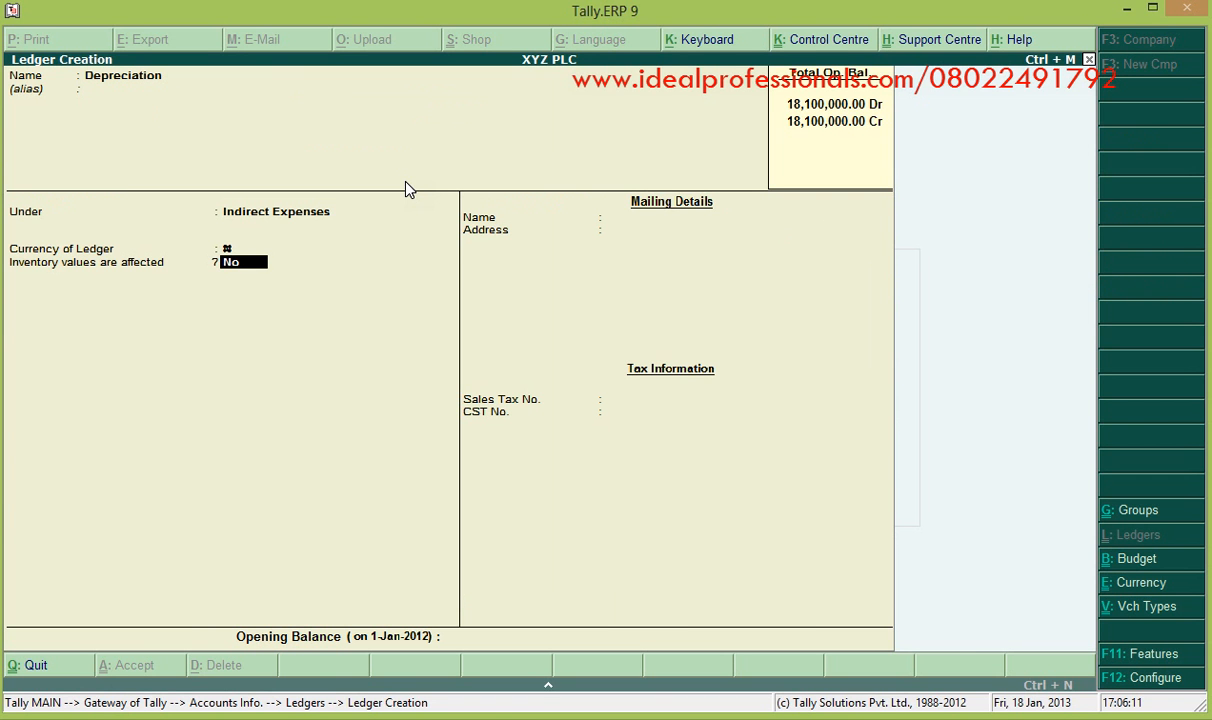
key(Return)
key(Return)
key(Return)
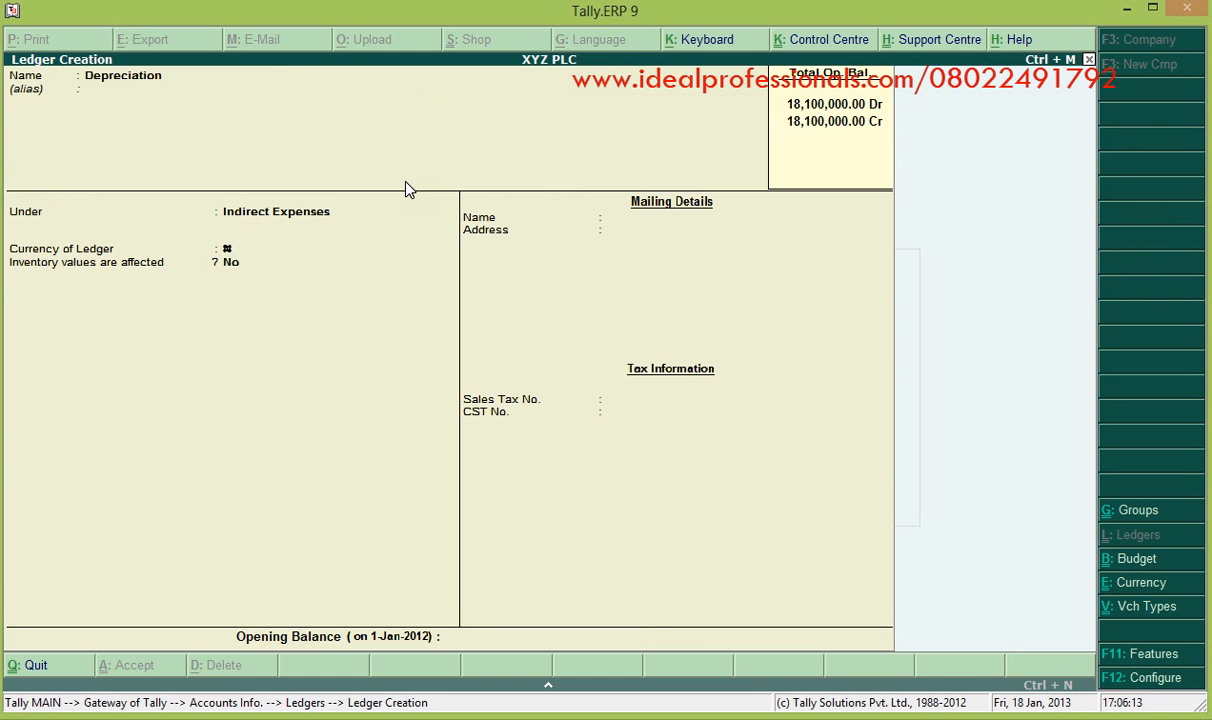
key(Escape)
key(Return)
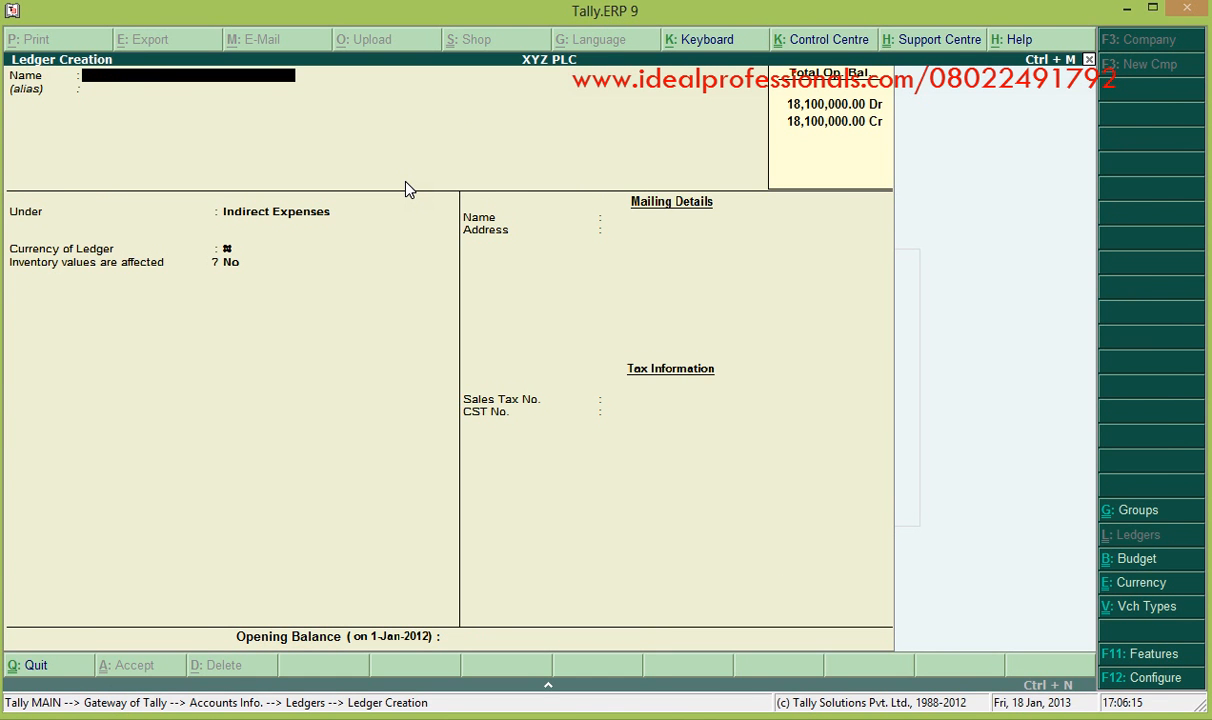
key(Escape)
key(Escape)
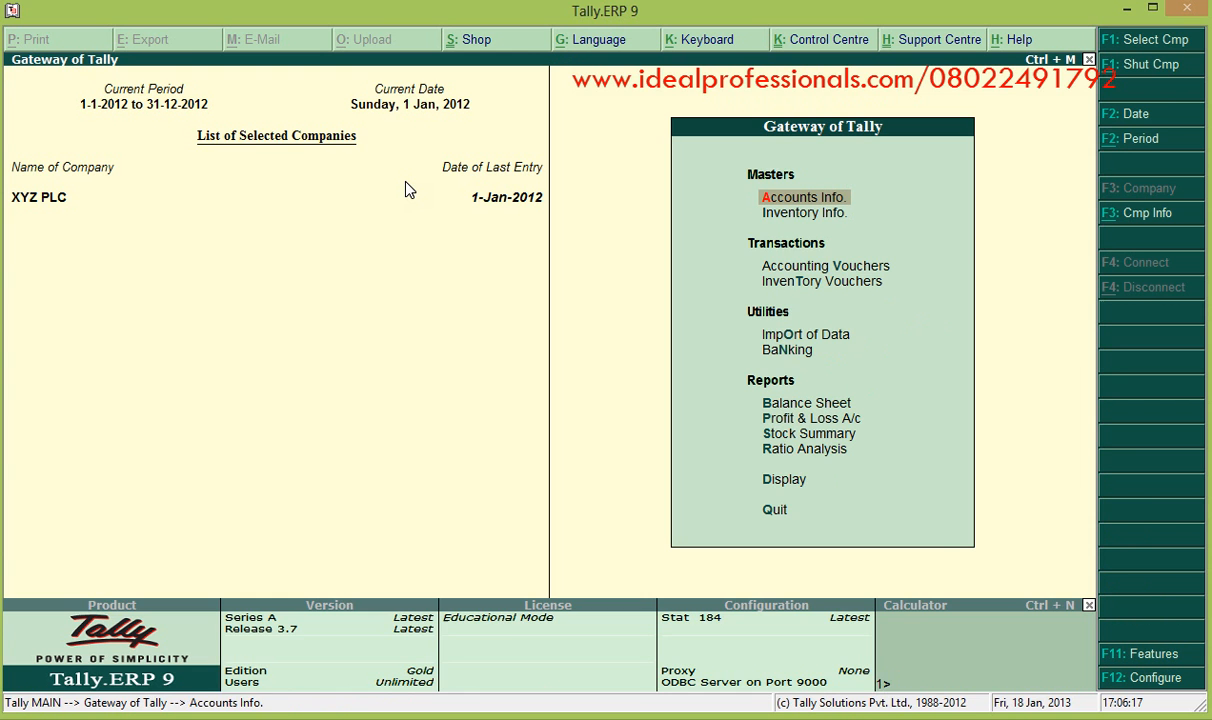
Start a journal voucher debiting Depreciation with 5,000 and choose ACC DEP- M/v as the credit ledger
key(v)
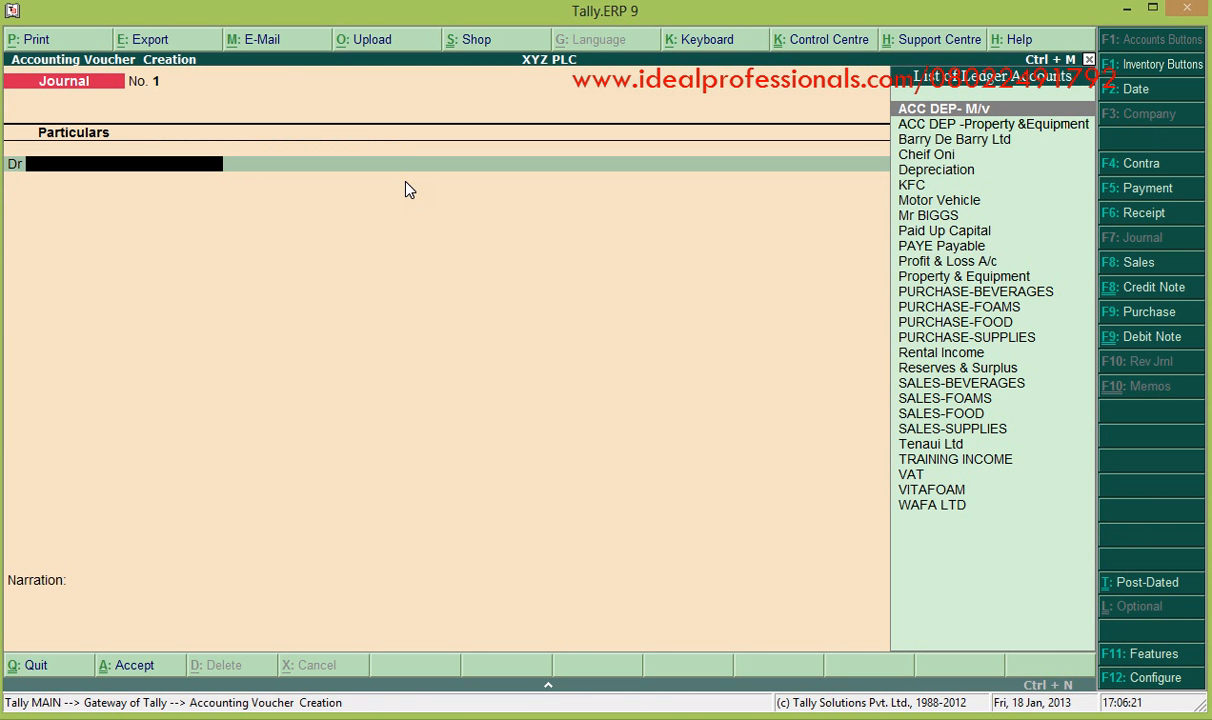
text(D)
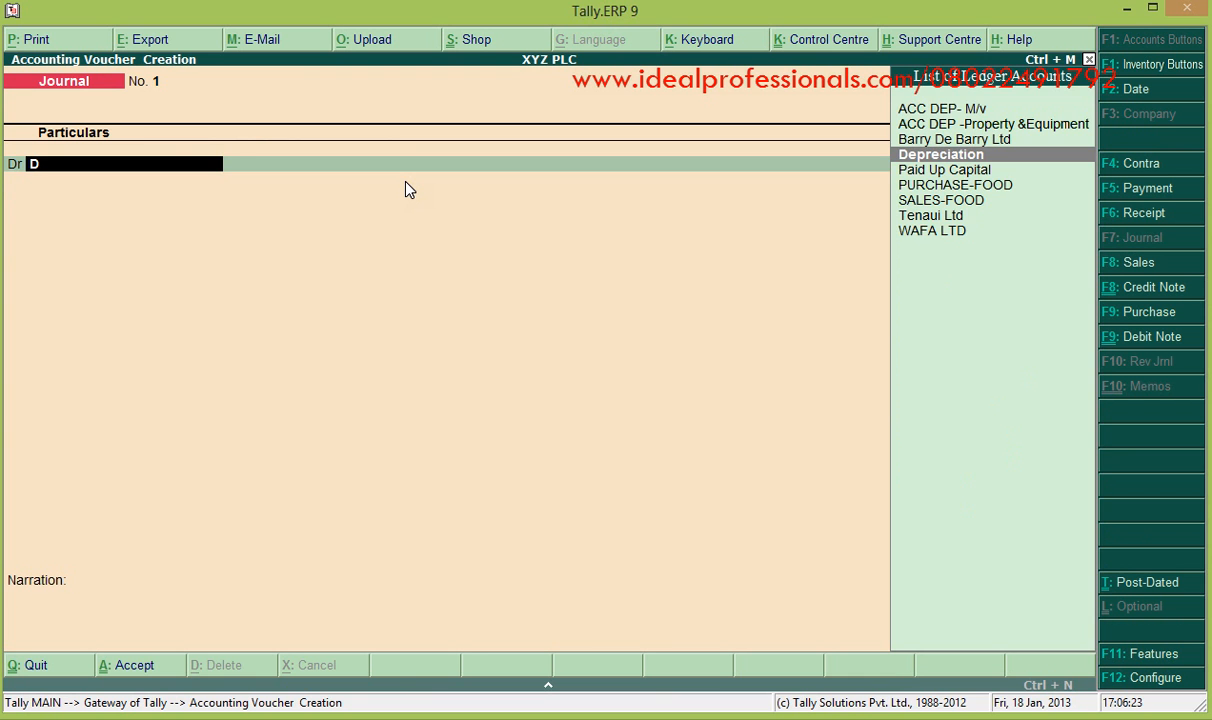
key(Return)
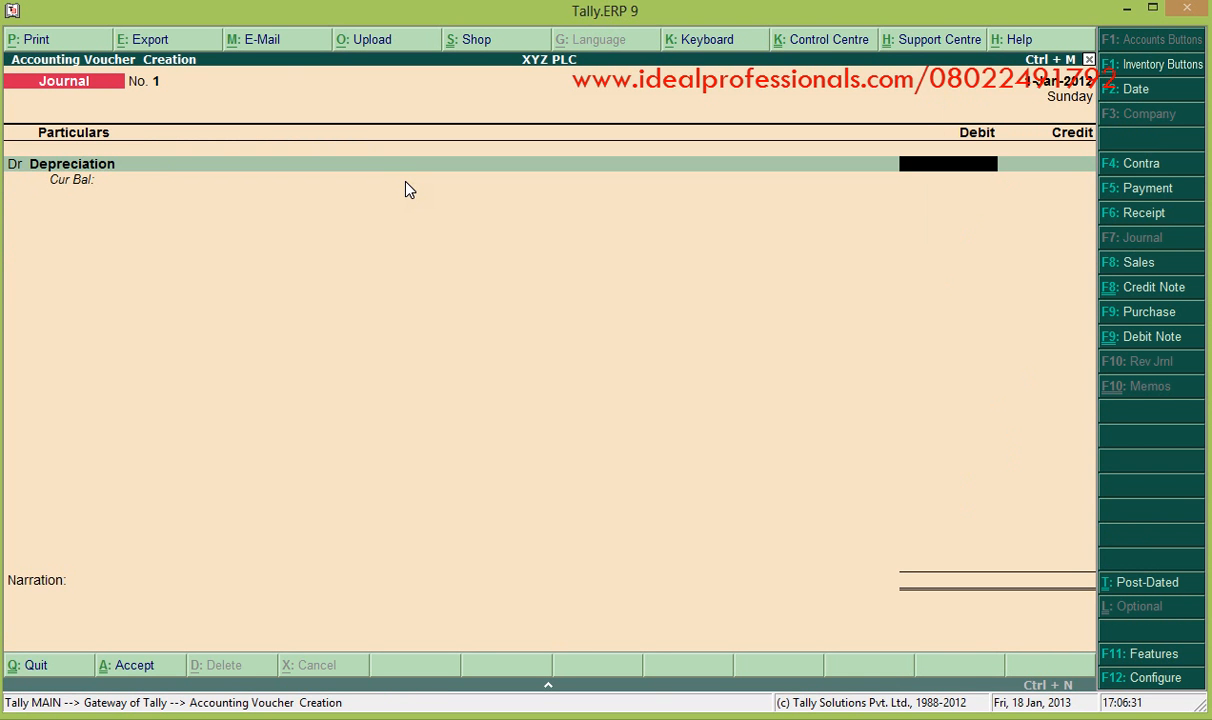
text(5000)
key(Return)
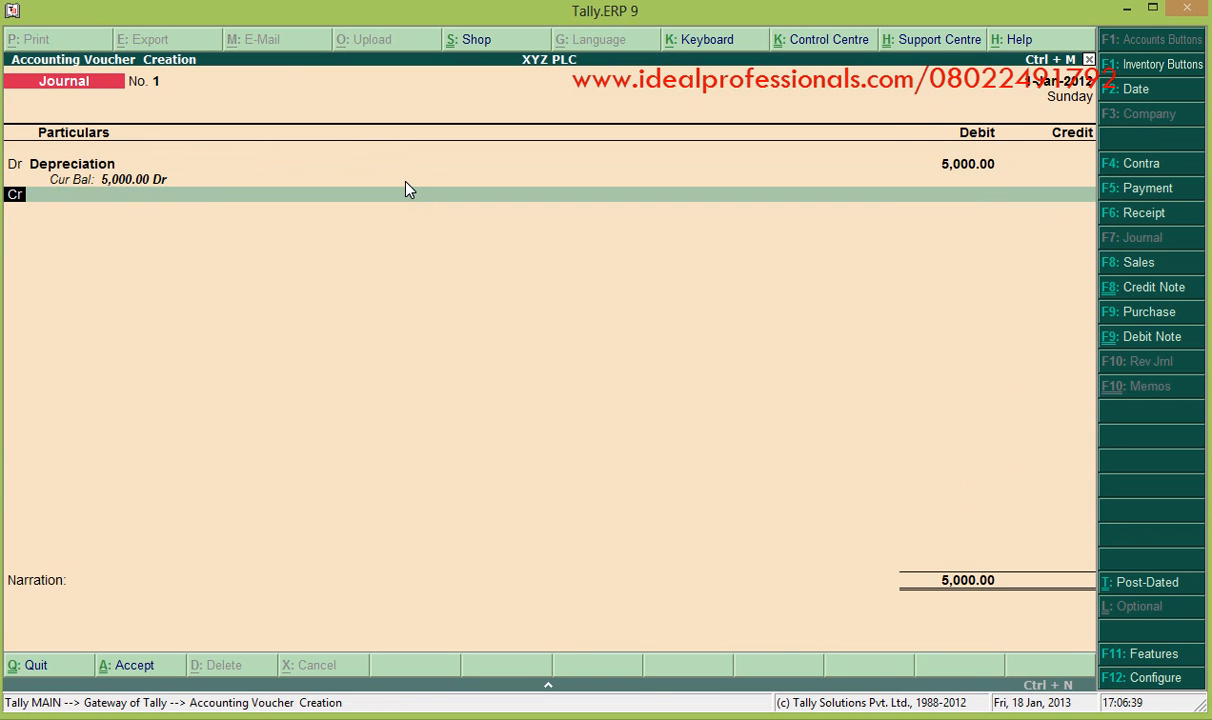
key(Return)
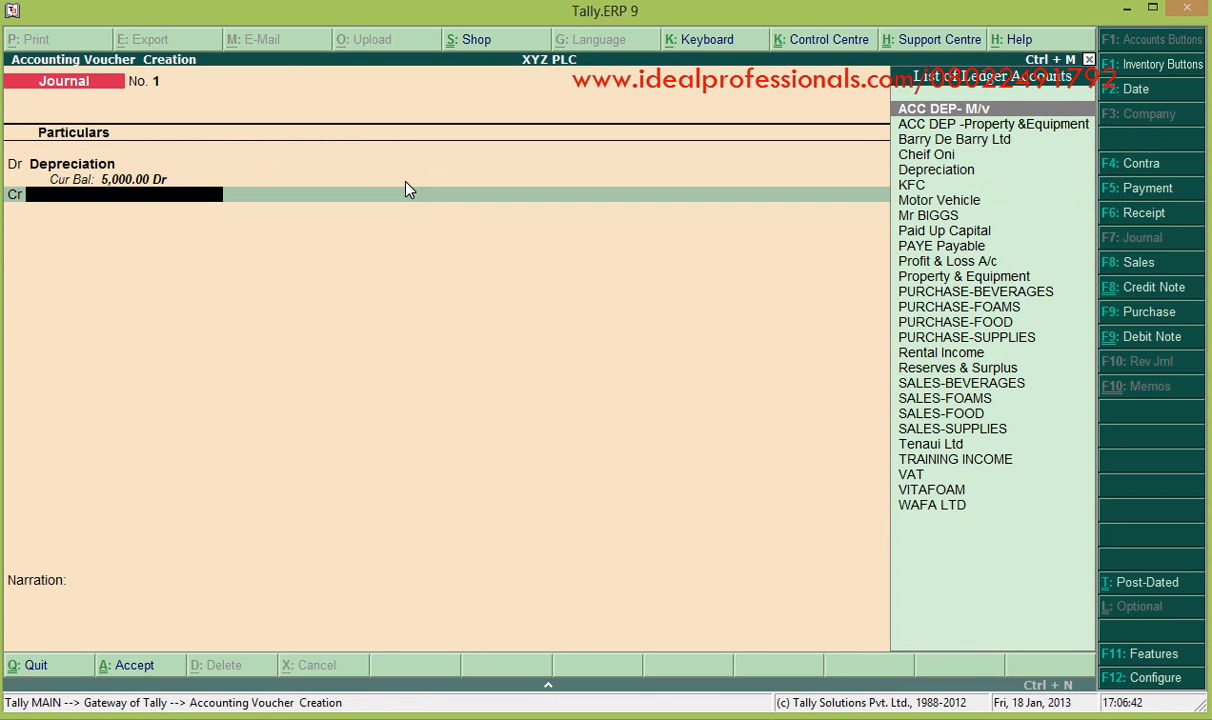
key(Return)
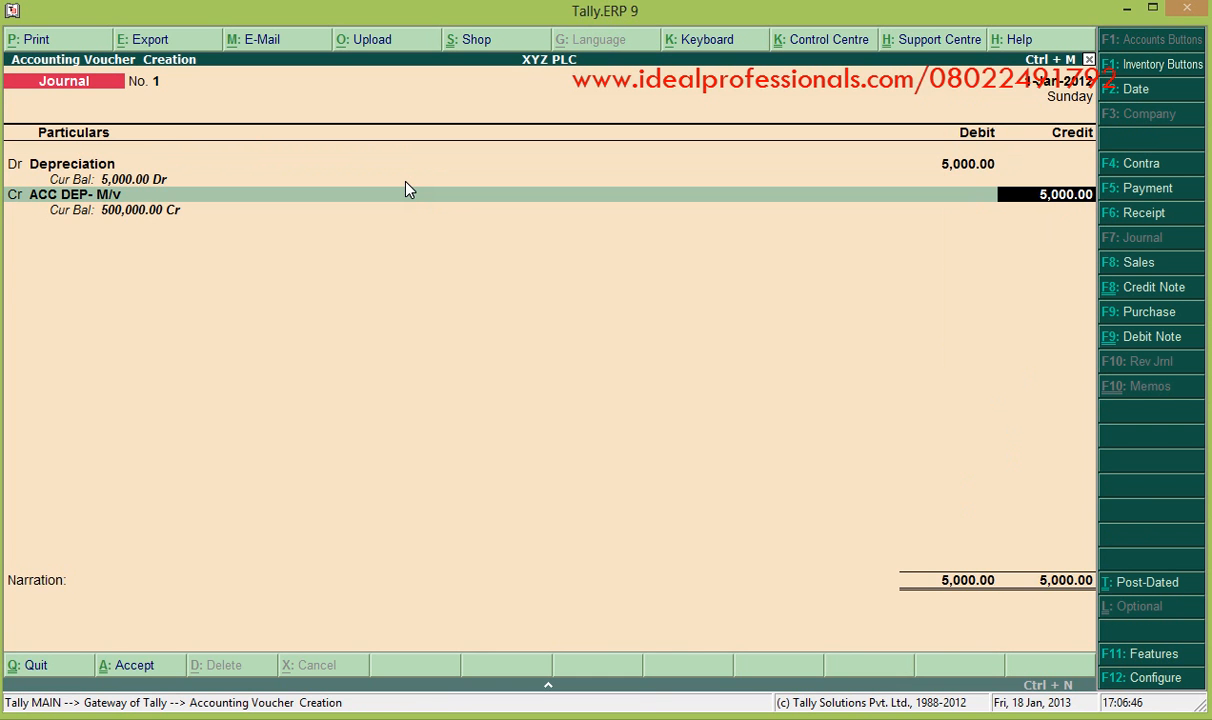
Save the depreciation journal with a 5,000 credit and no narration, and review the journal voucher configuration without changing it
key(Return)
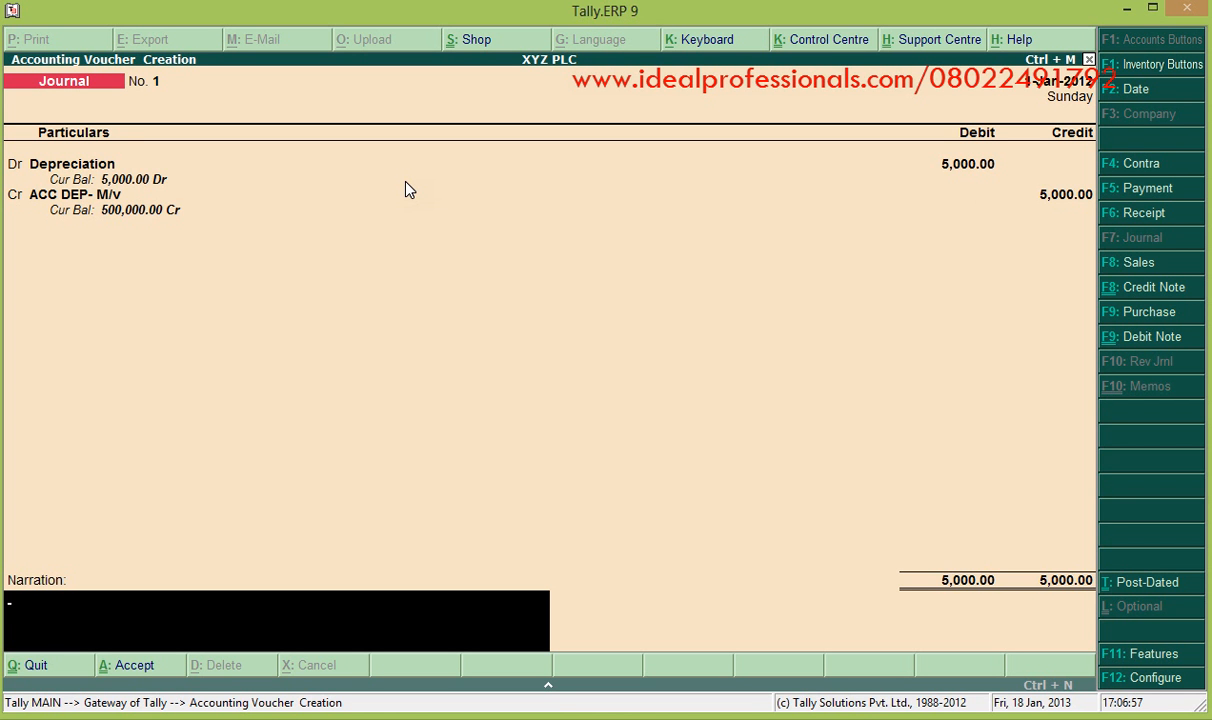
key(Return)
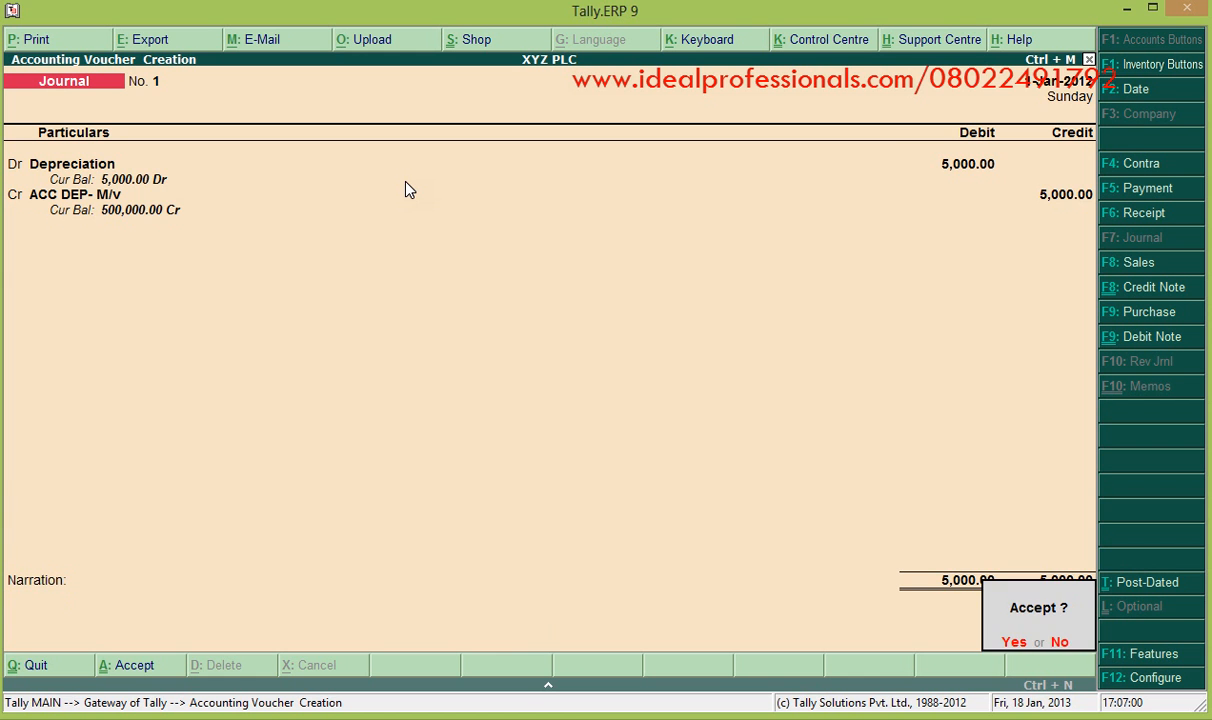
key(y)
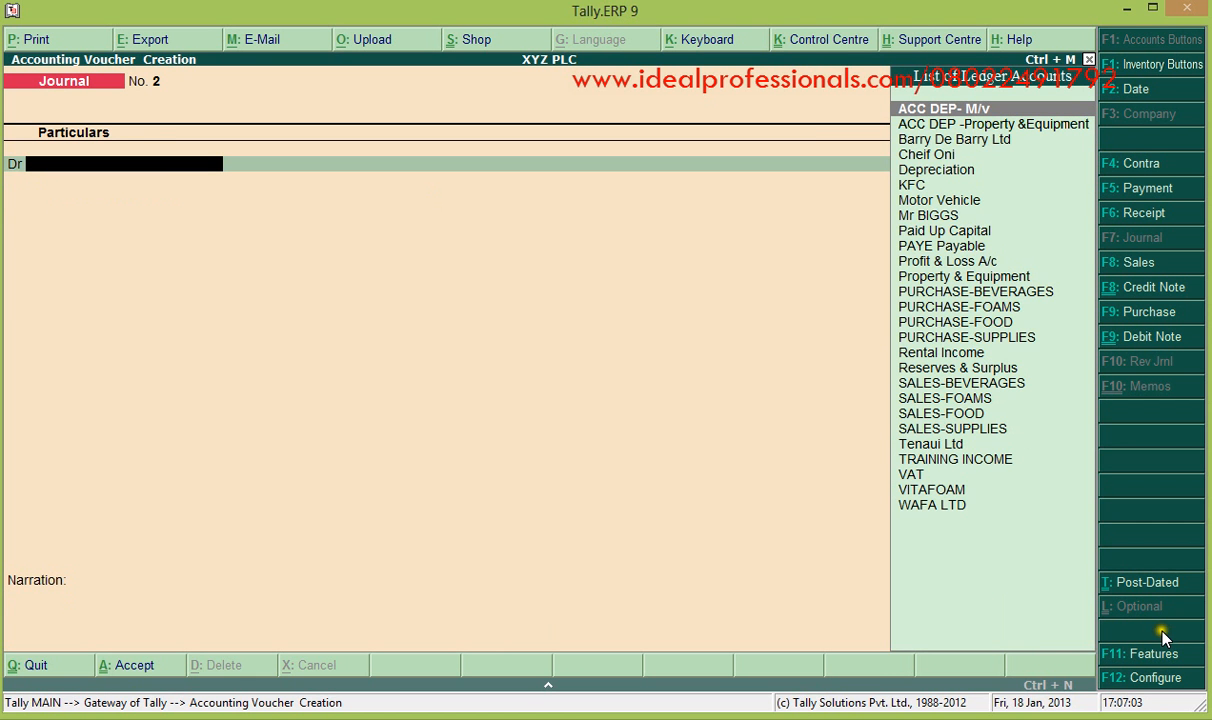
click(1148, 678)
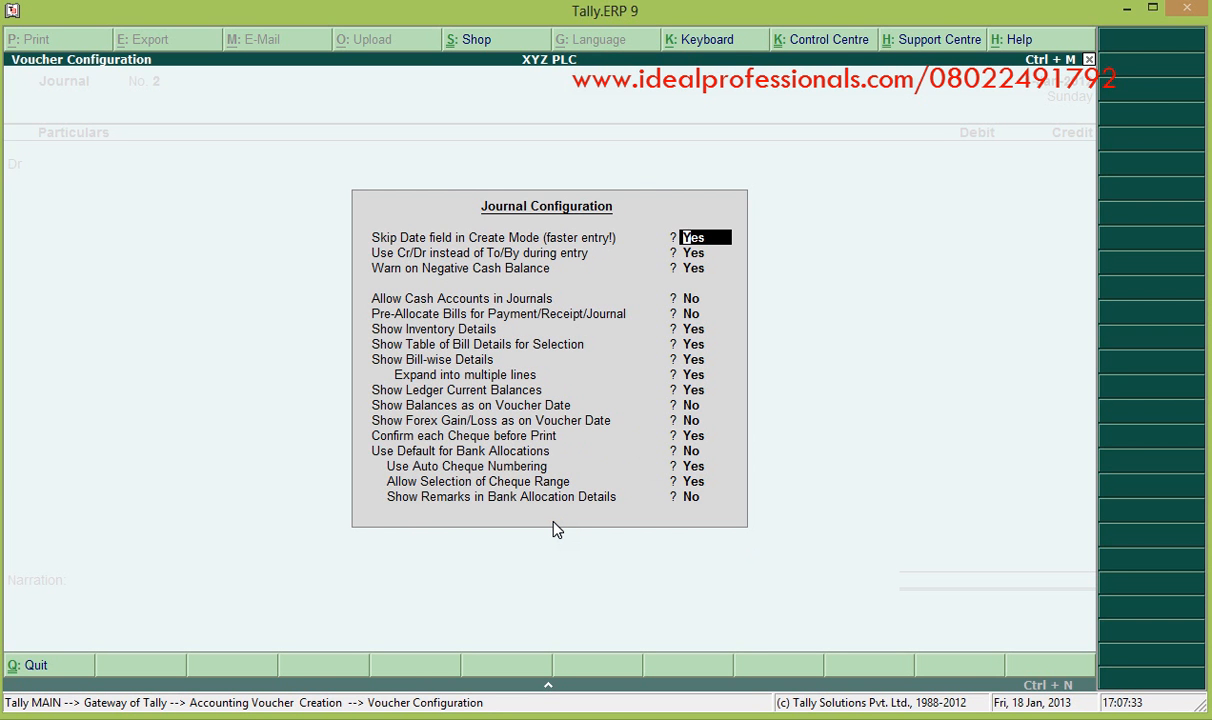
key(ctrl+a)
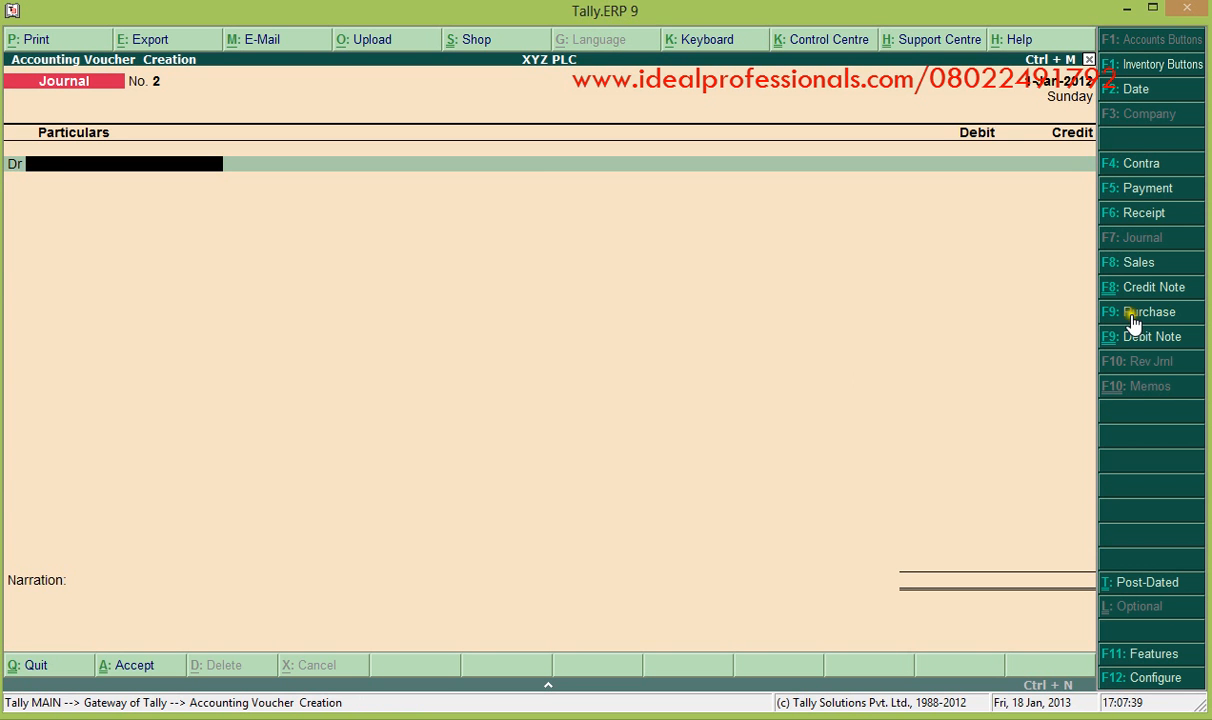
Start a credit note with reference 23 for Barry De Barry Ltd and switch it to invoice format
click(1153, 291)
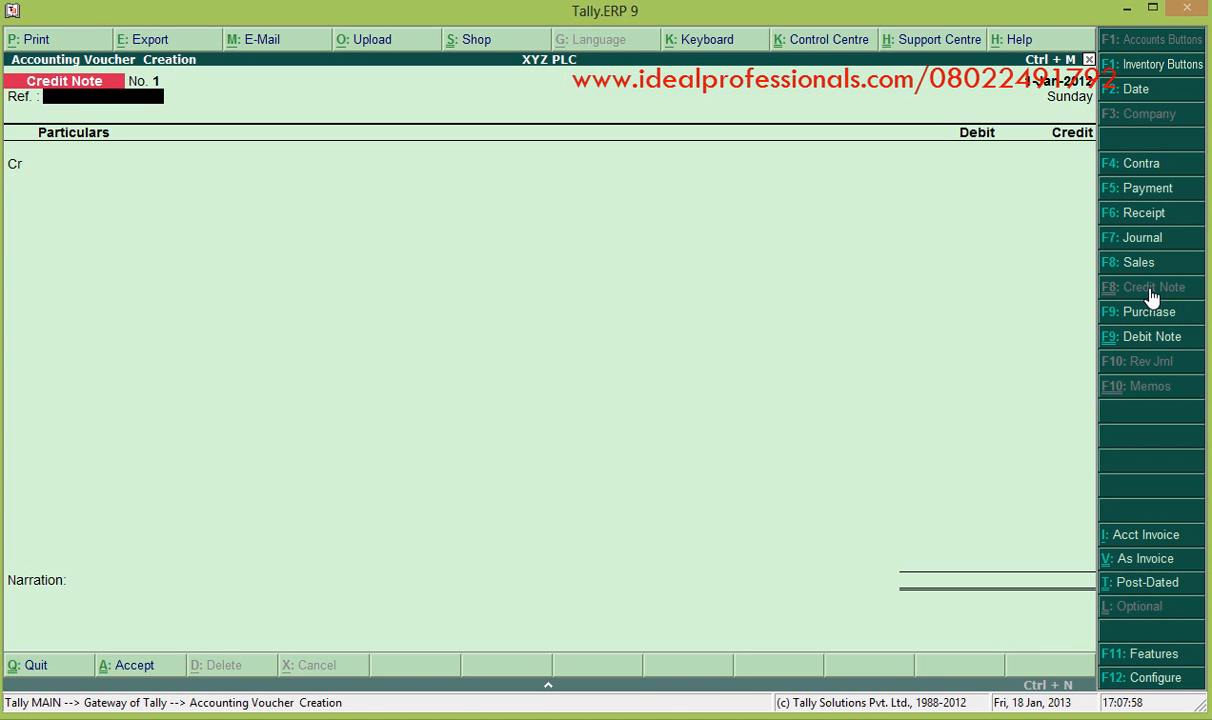
text(23)
key(Return)
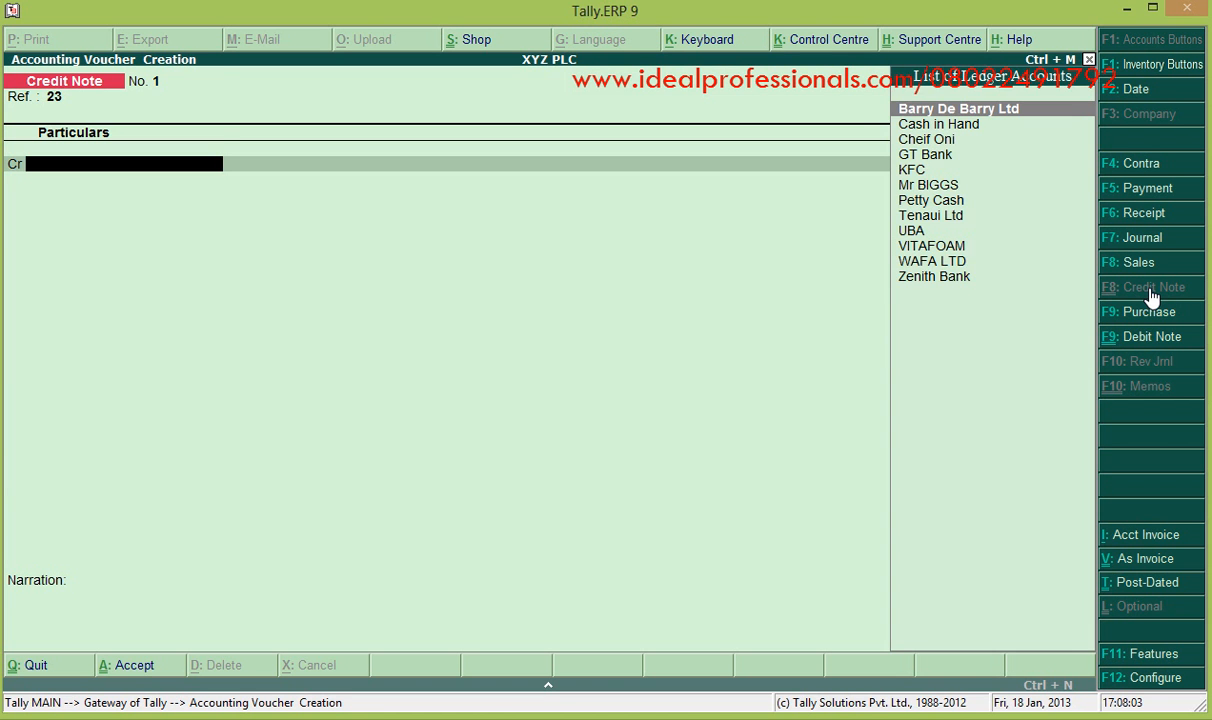
key(Return)
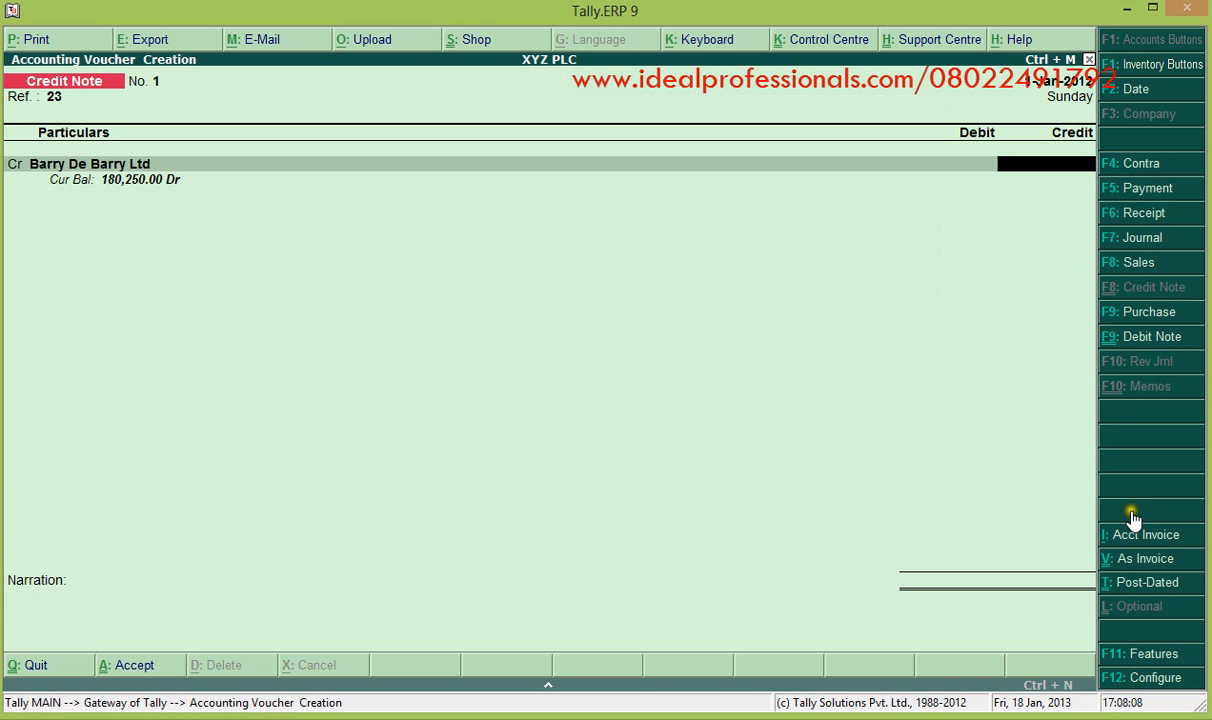
click(1146, 567)
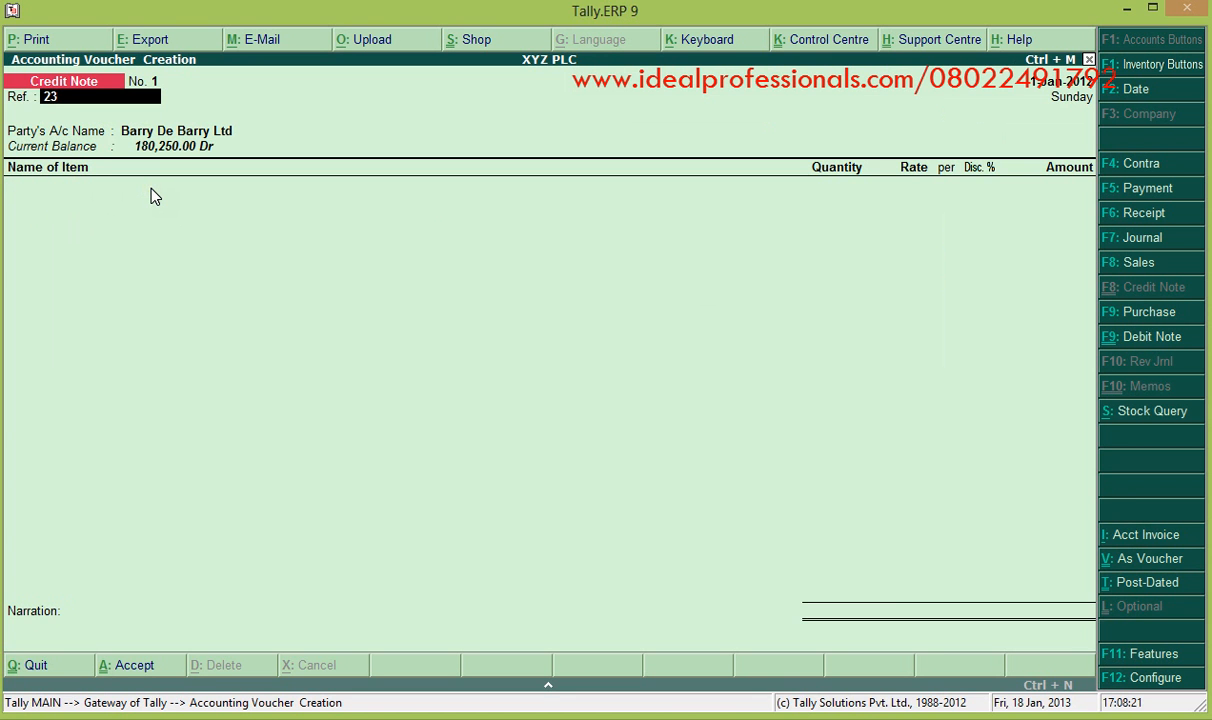
key(Return)
key(Return)
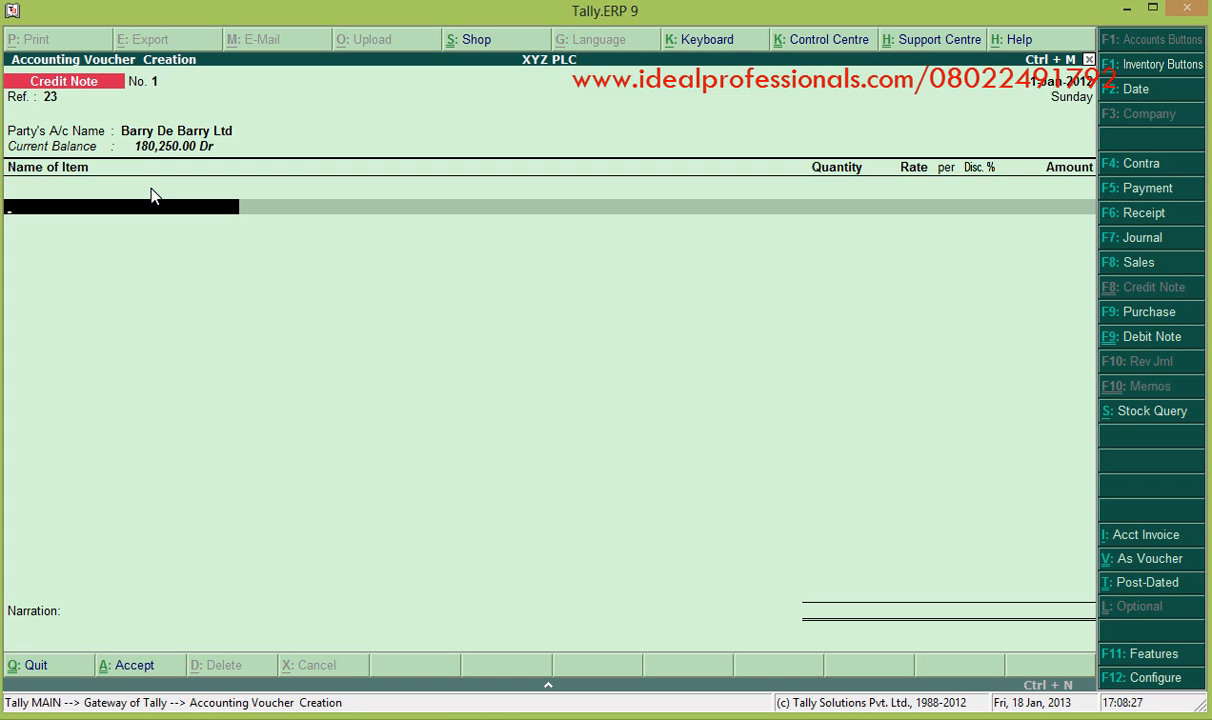
Add 3 Nos of BEVERAGES from Main Location at a rate of 1,500.00 with no discount
text(B)
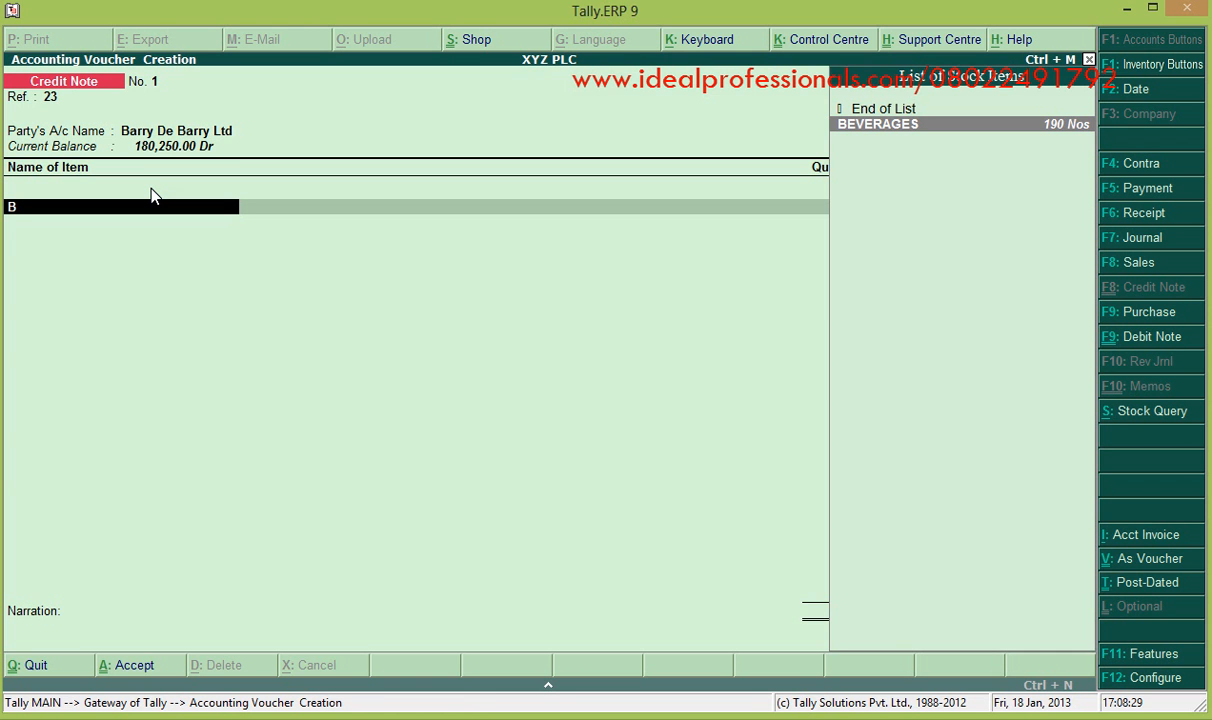
key(Return)
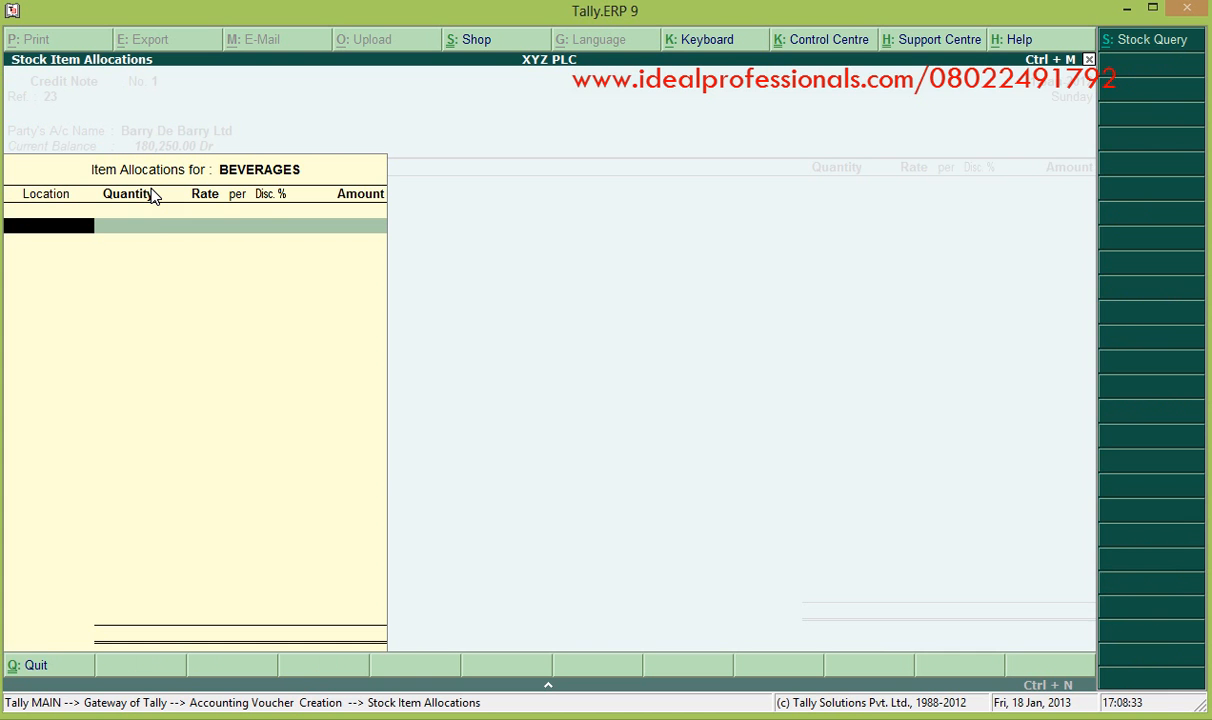
text(M)
key(Return)
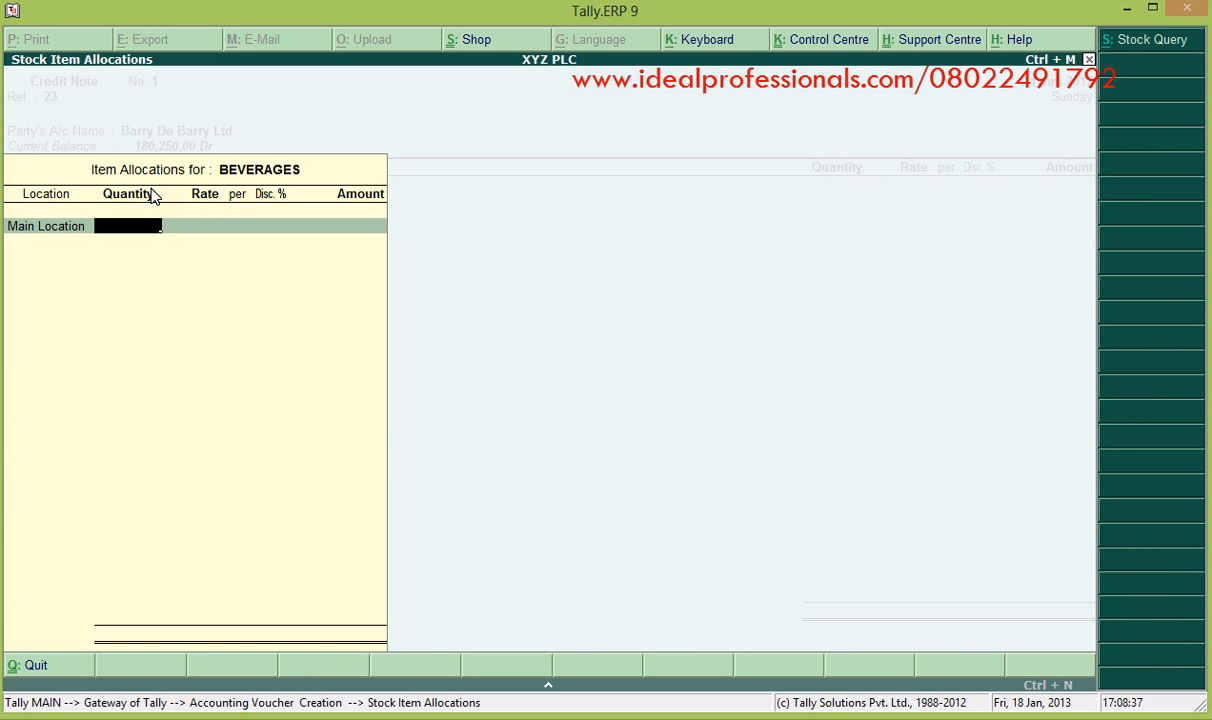
text(3)
key(Return)
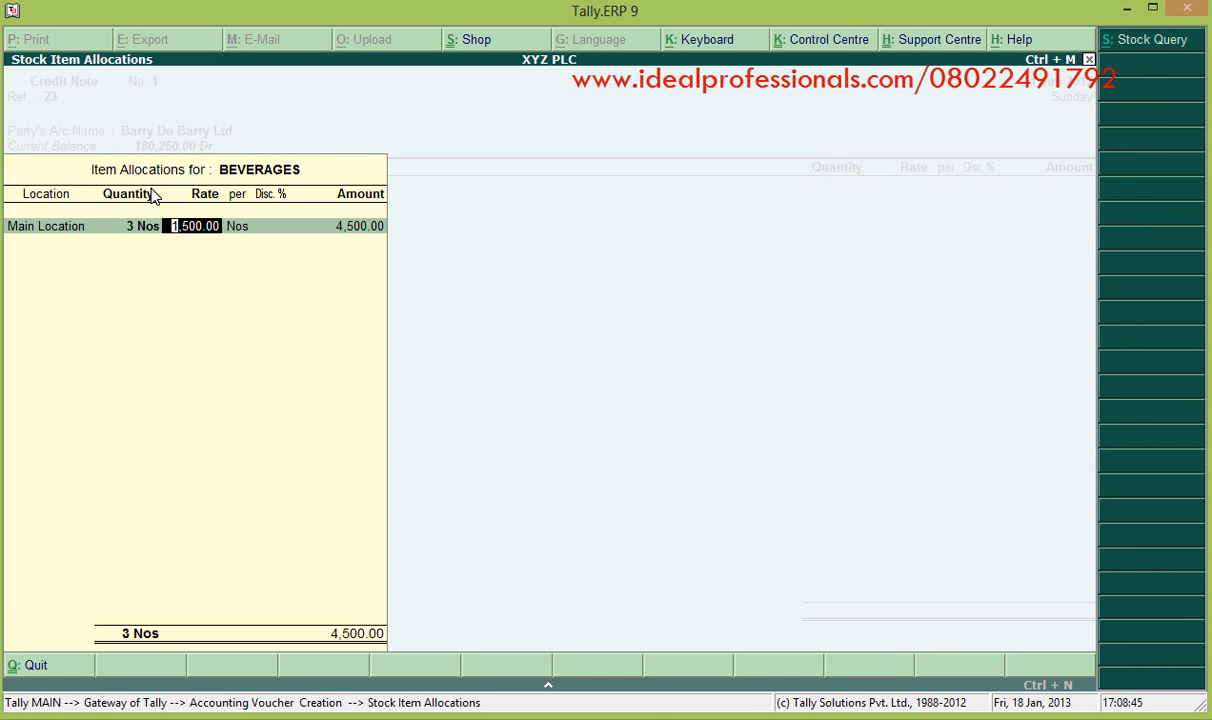
key(Return)
key(Return)
key(Return)
key(Return)
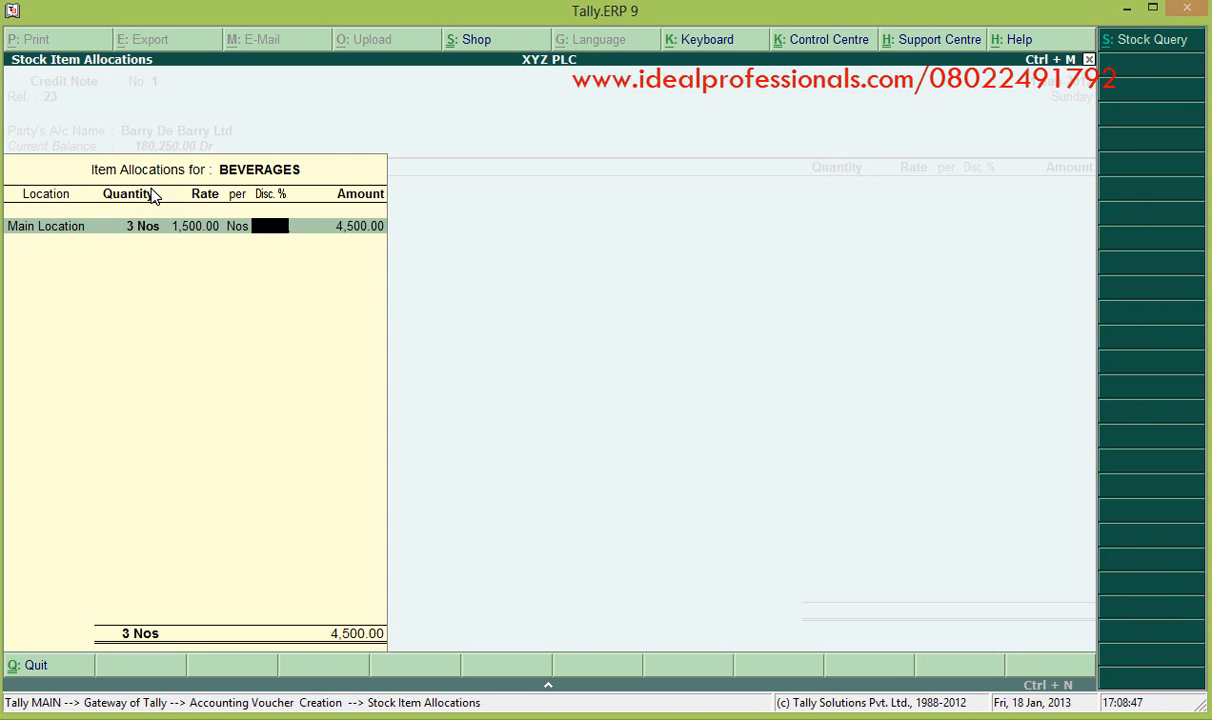
key(Return)
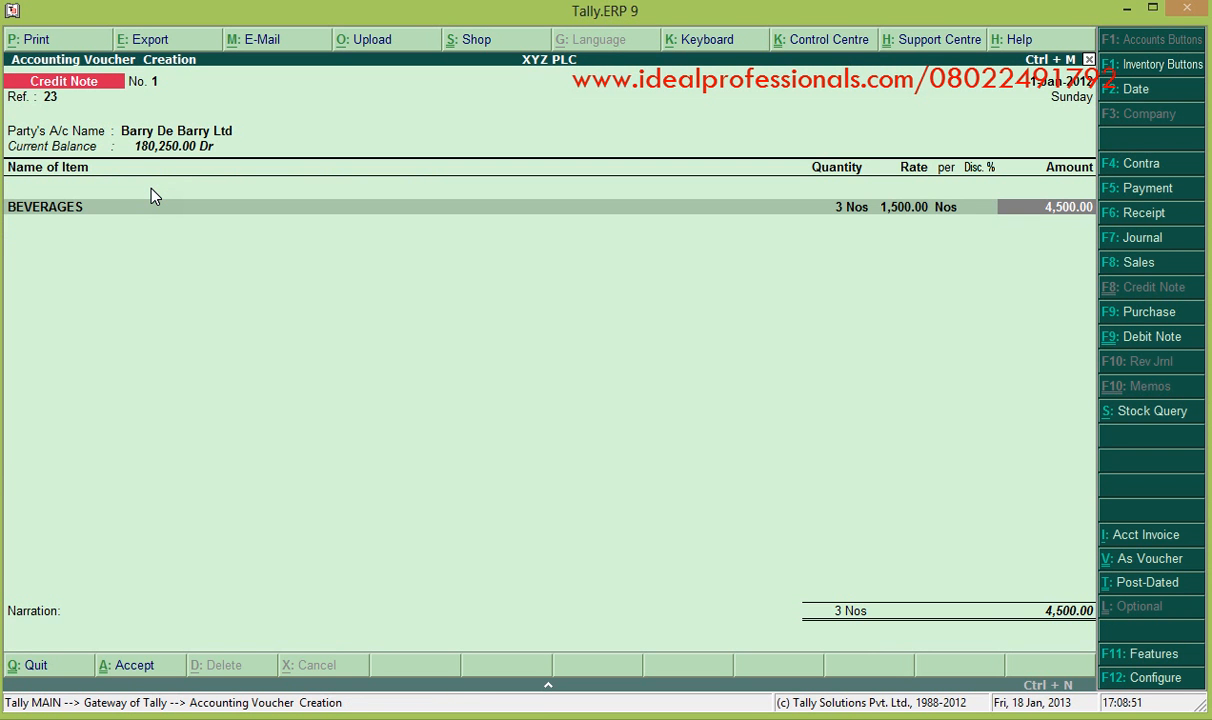
Allocate the beverages amount of 4,500.00 to the SALES-BEVERAGES ledger
key(Return)
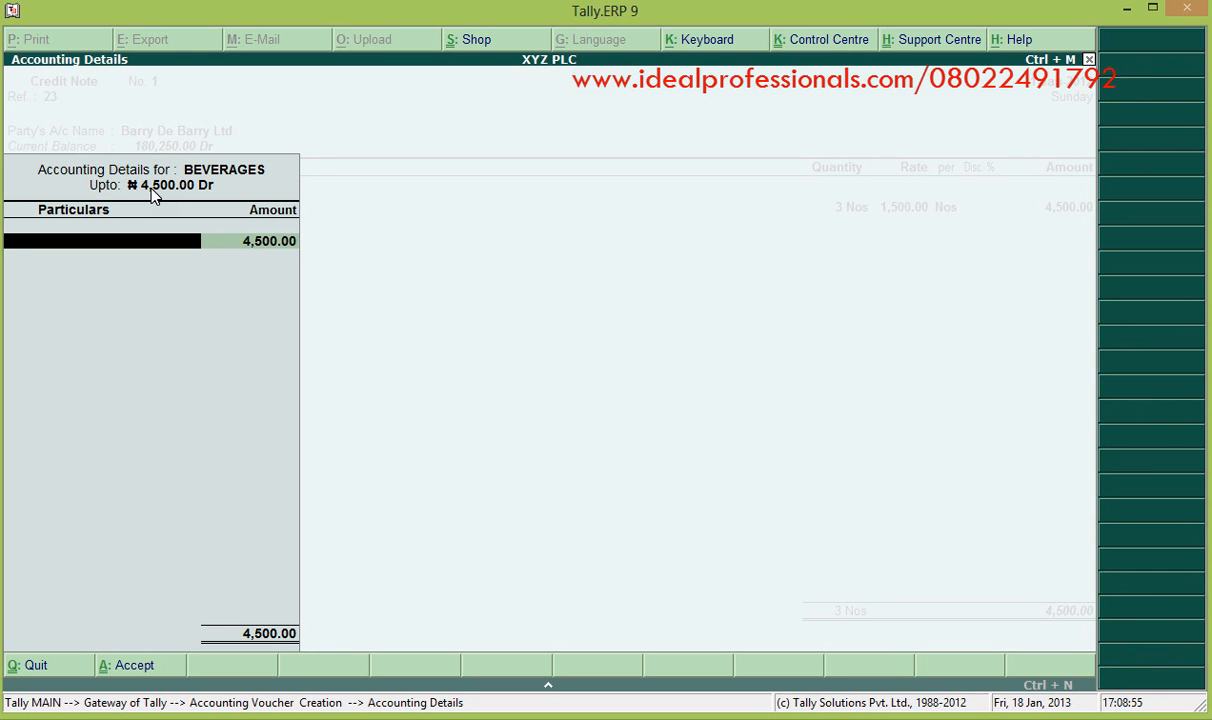
text(S)
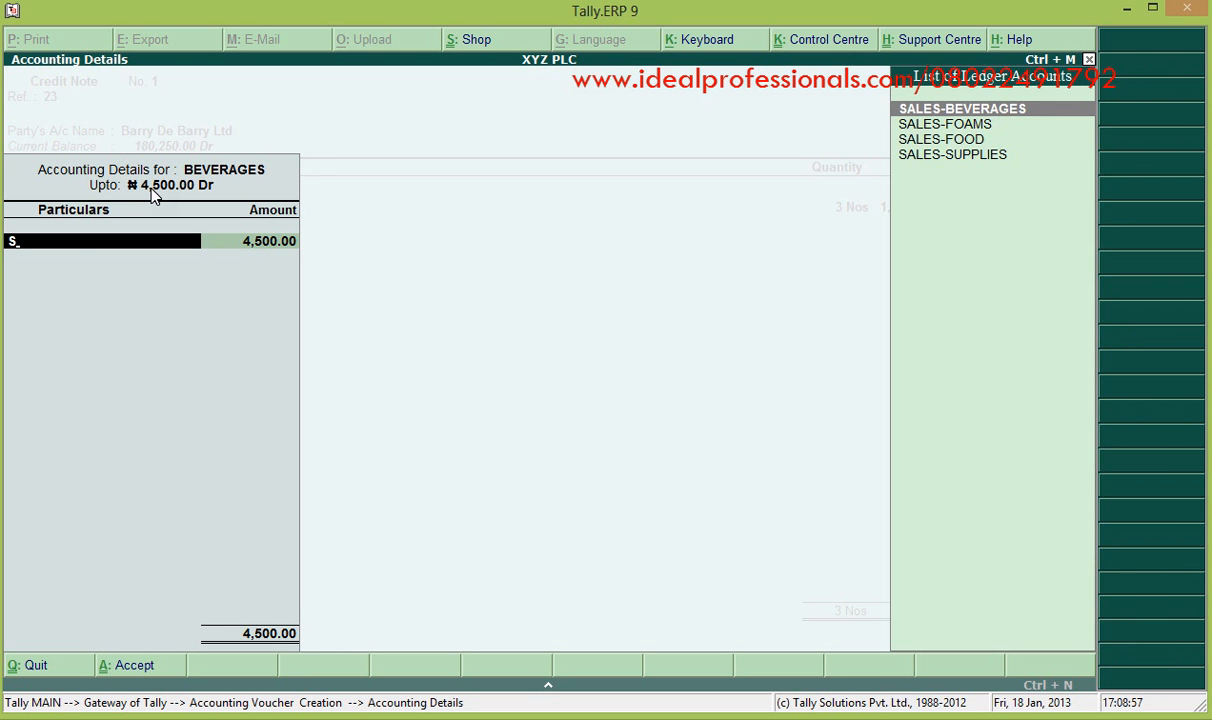
key(Return)
key(Return)
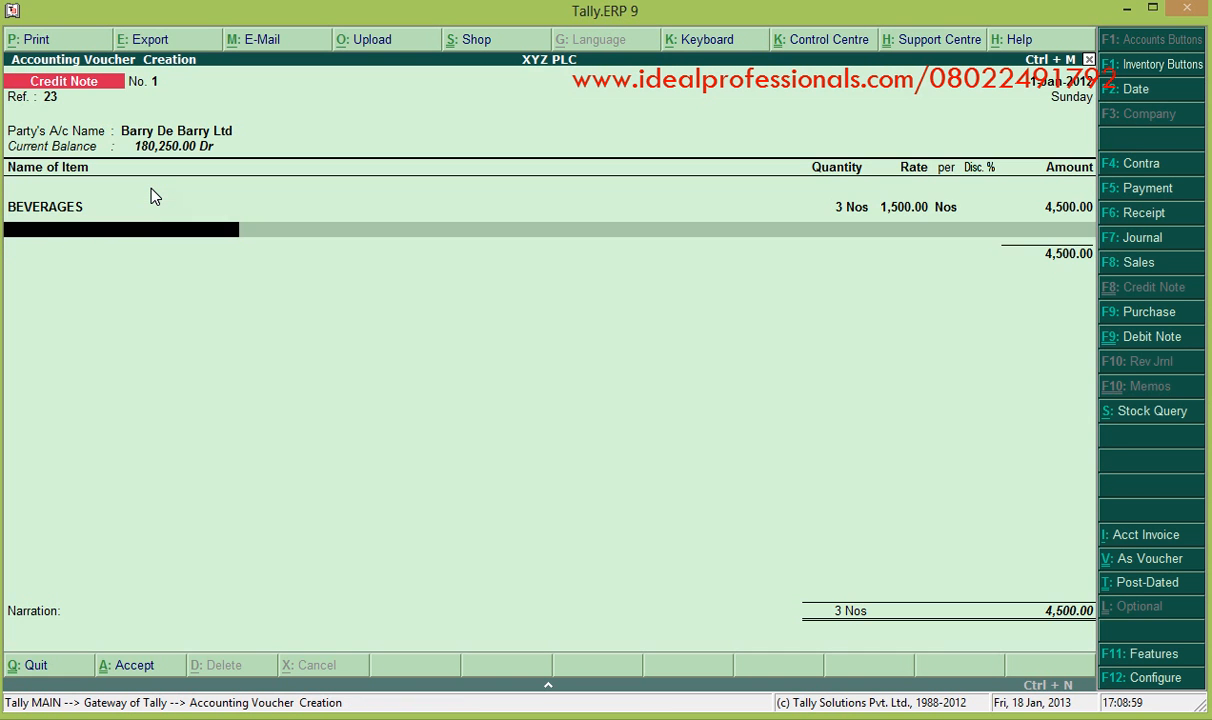
Add VAT at 5% below the beverages line and save the credit note without a narration
key(Return)
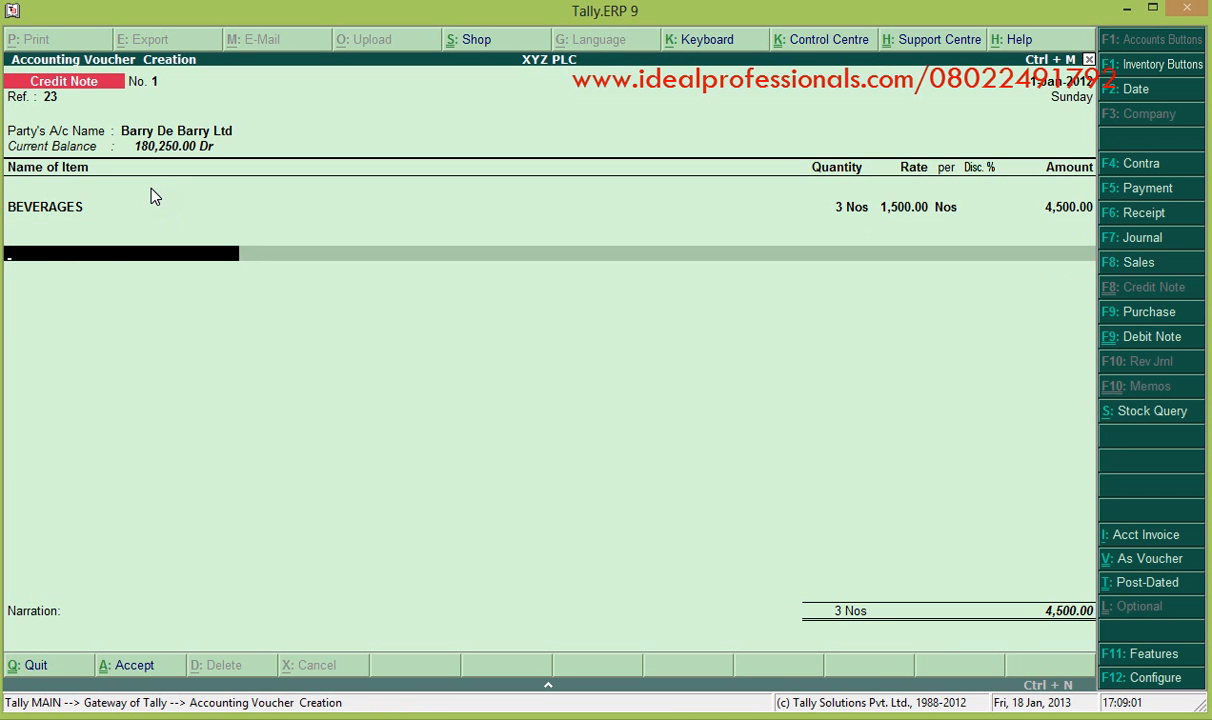
text(V)
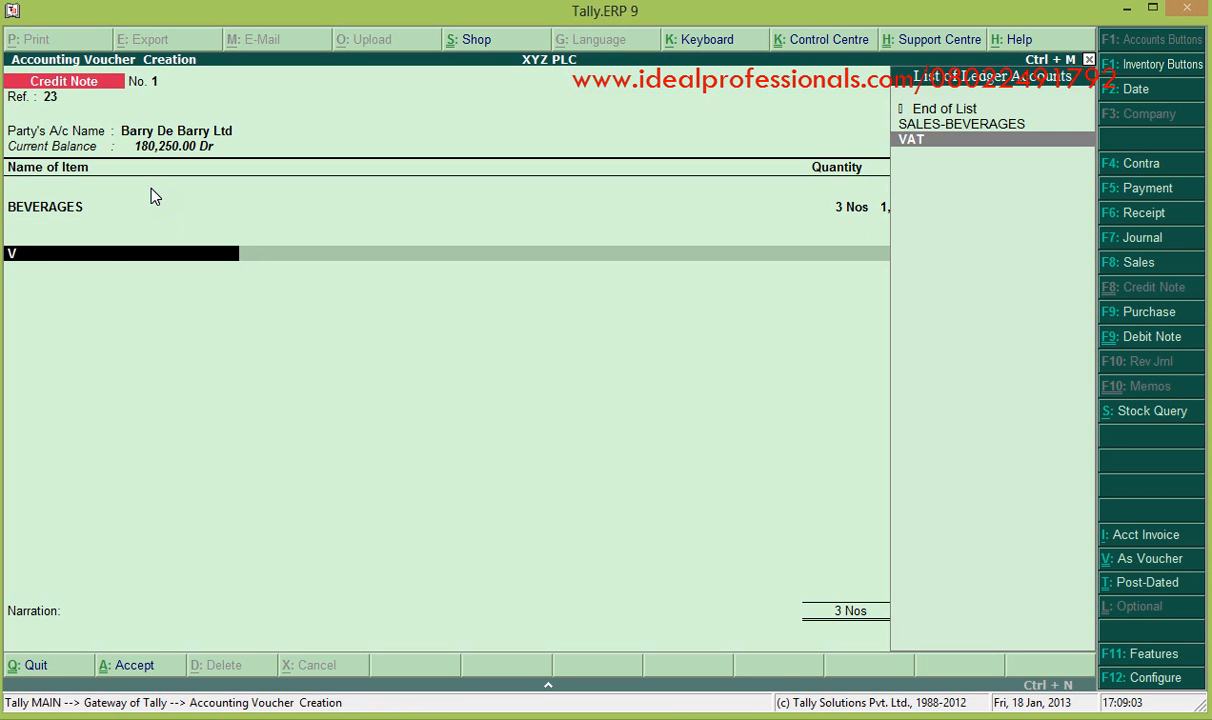
key(Return)
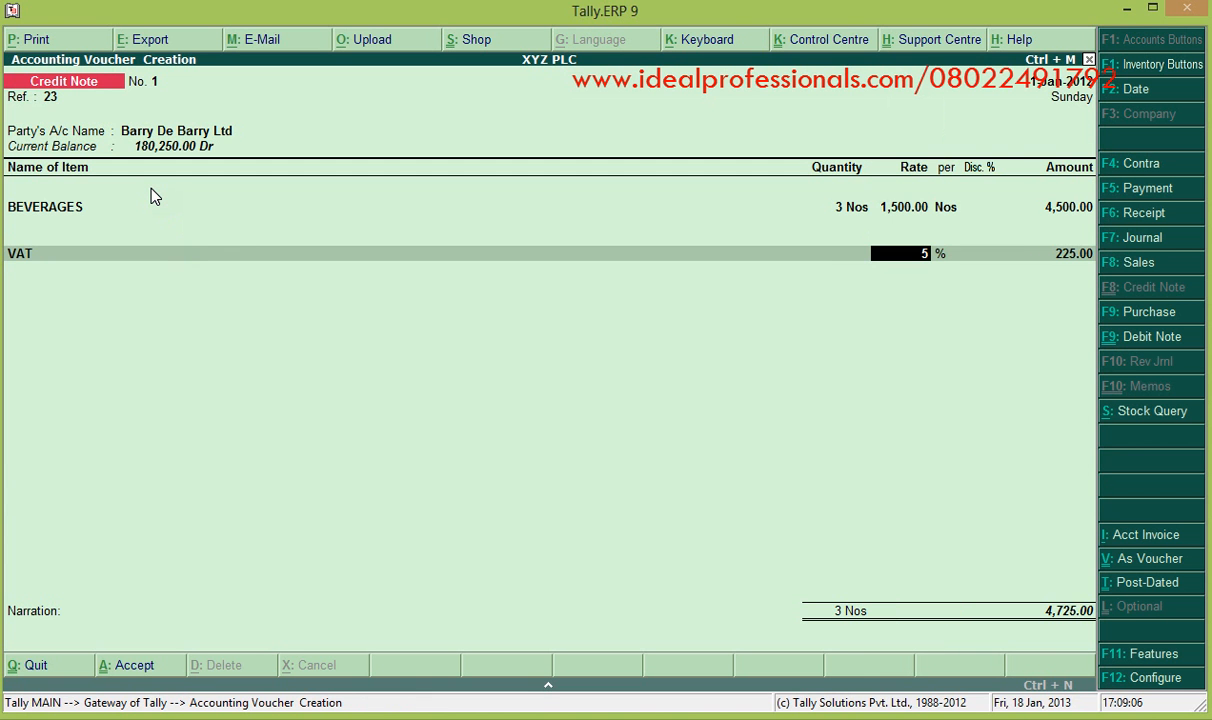
key(Return)
key(Return)
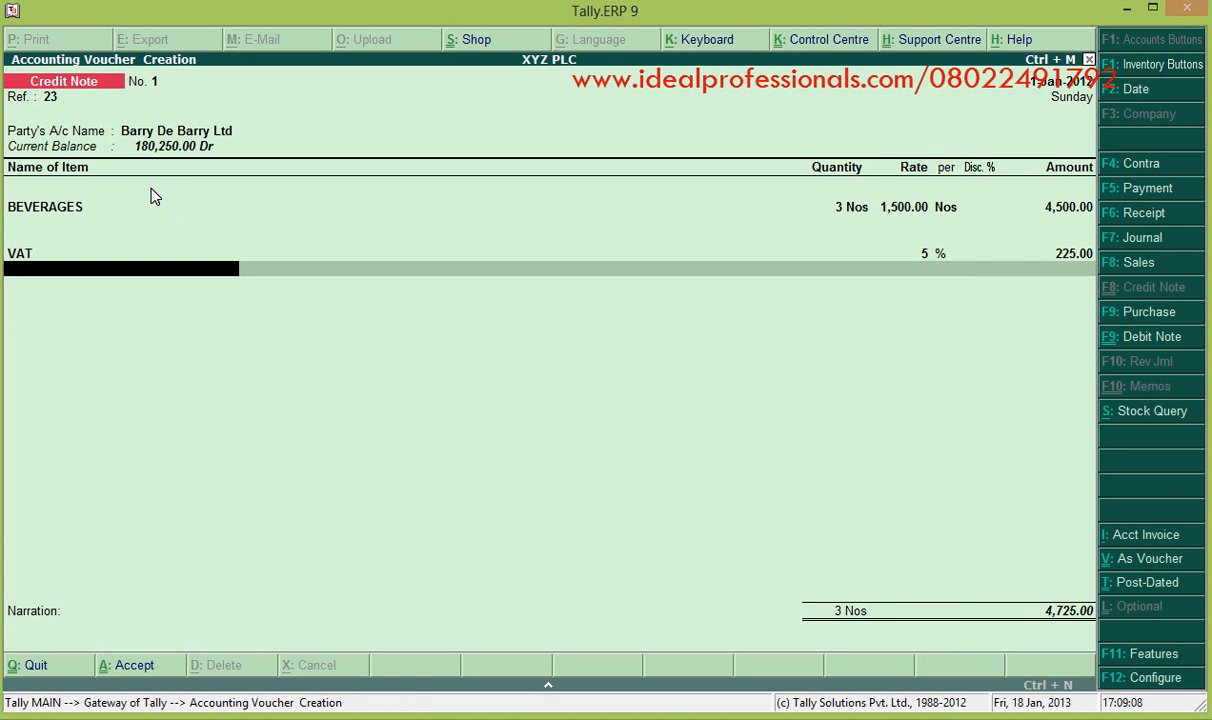
key(Return)
key(Return)
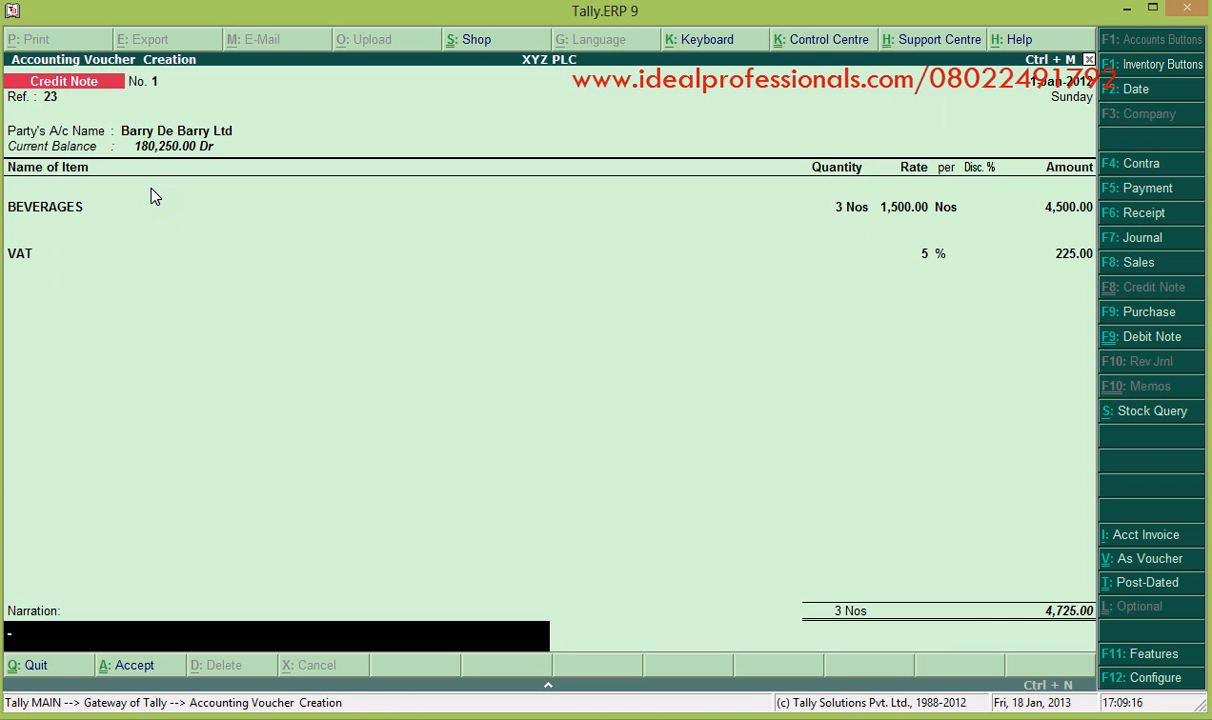
key(Return)
key(n)
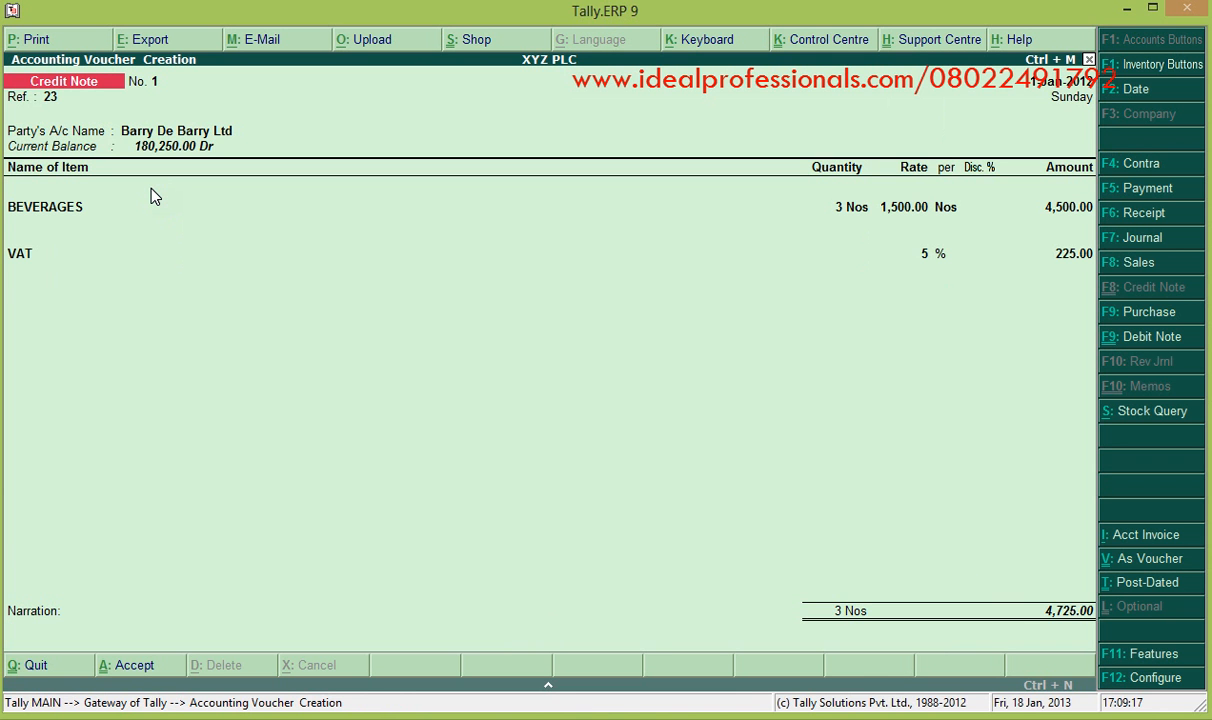
key(ctrl+a)
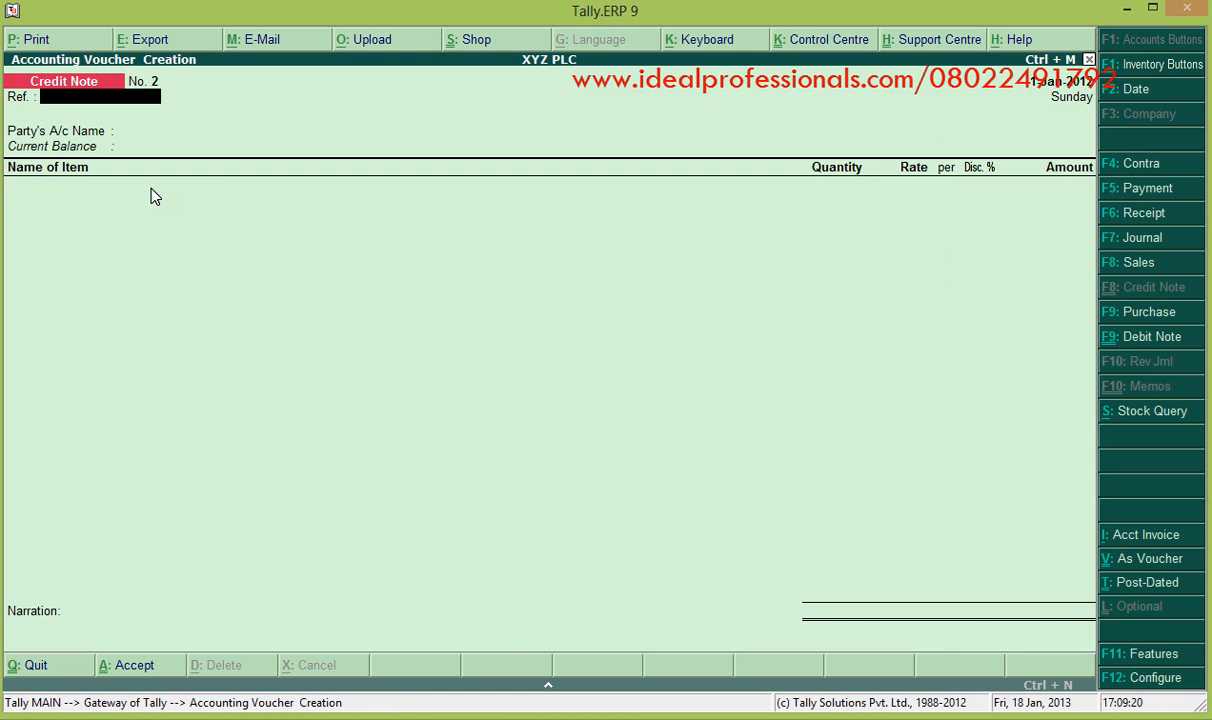
Quit a newly opened blank debit note and start a stock journal under Inventory Vouchers from the Gateway of Tally
click(1152, 337)
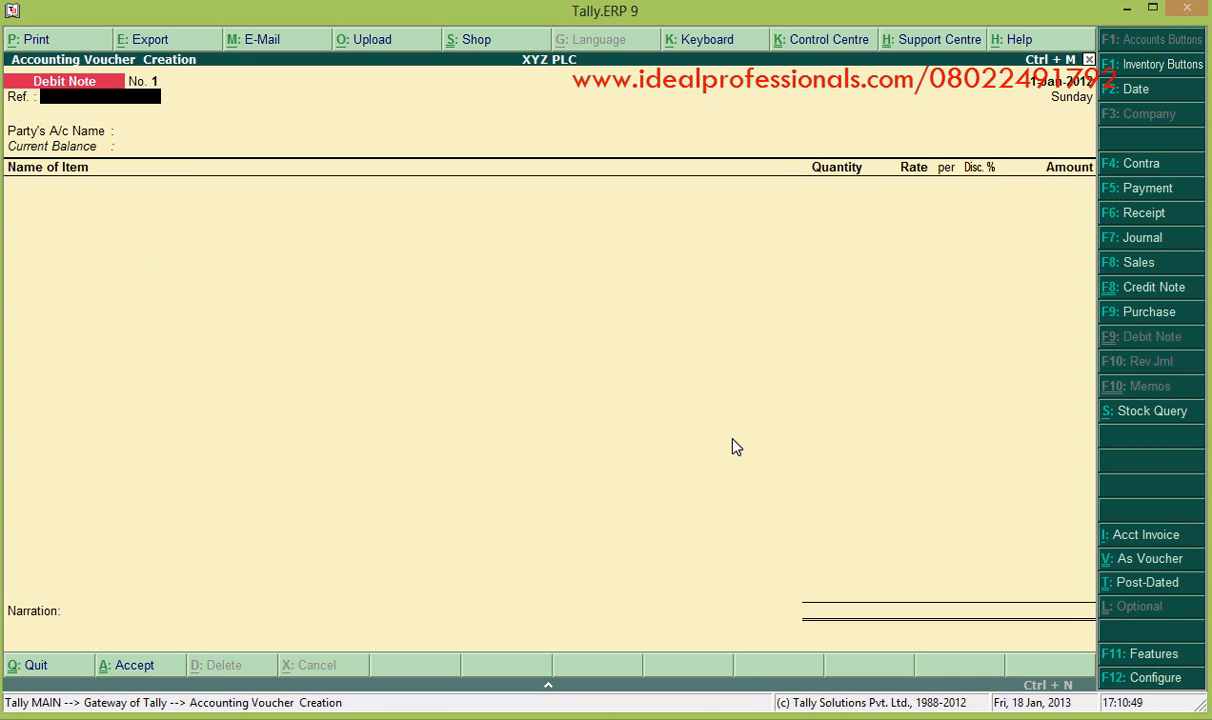
key(Escape)
key(Return)
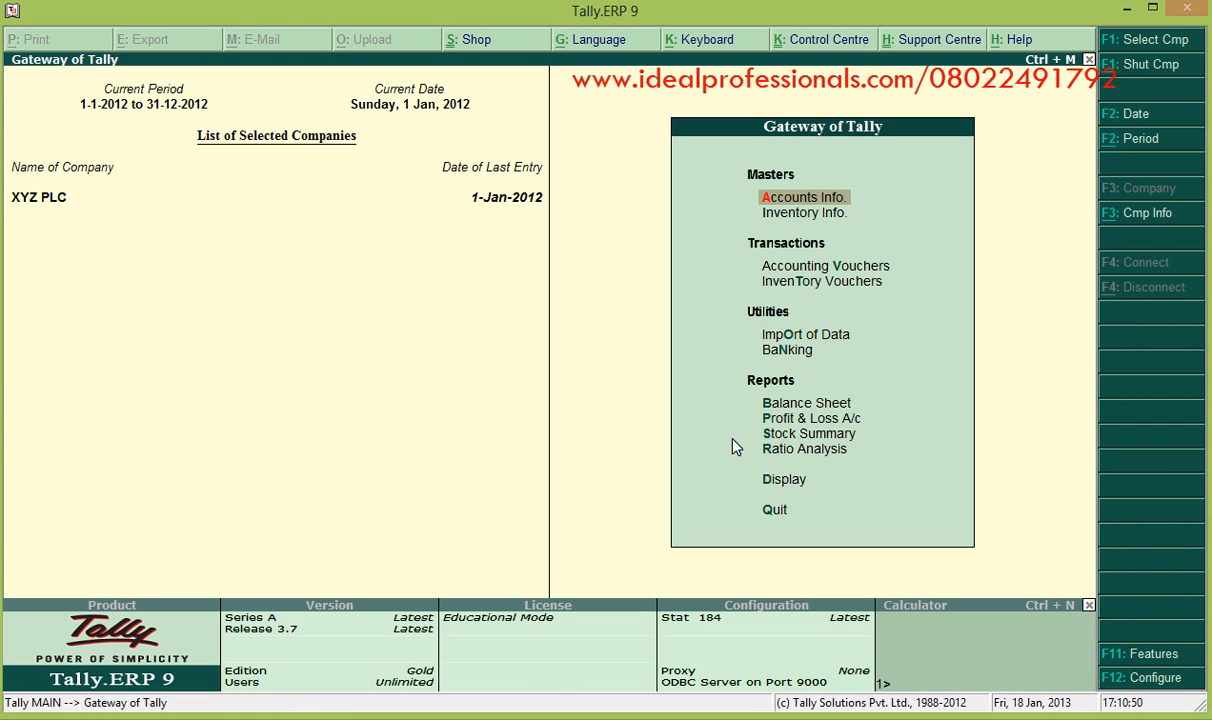
click(847, 284)
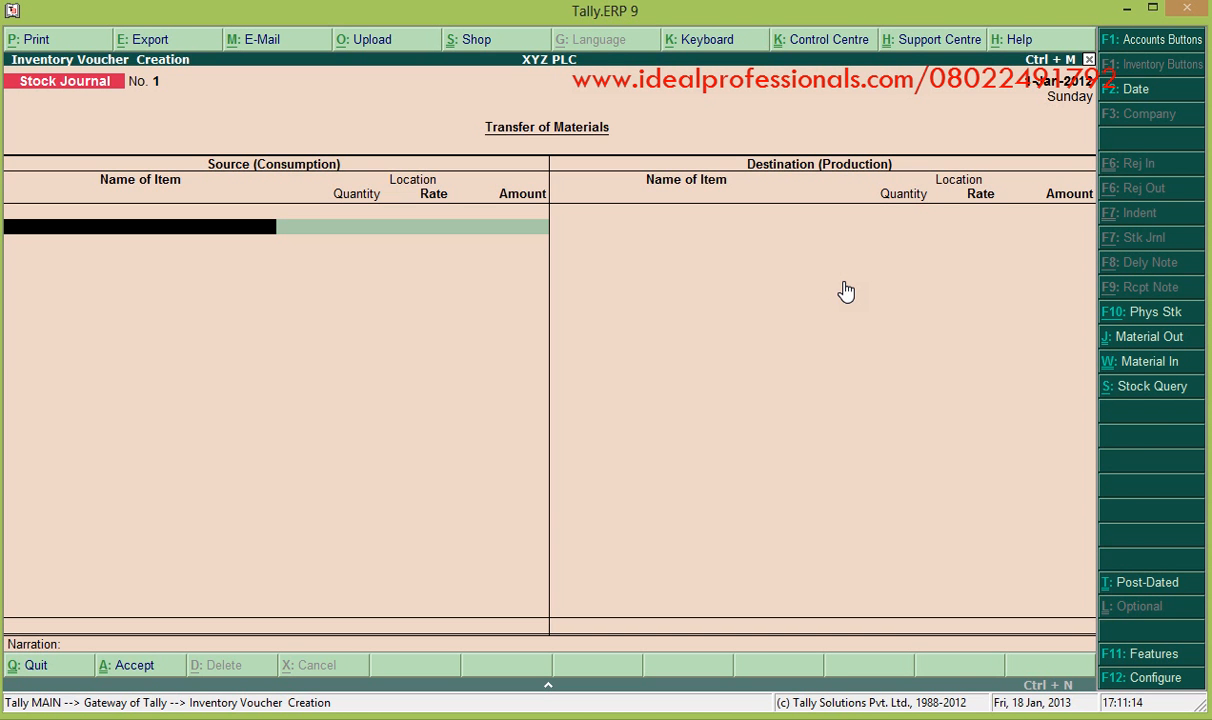
click(557, 217)
click(312, 191)
click(362, 425)
click(649, 310)
click(669, 229)
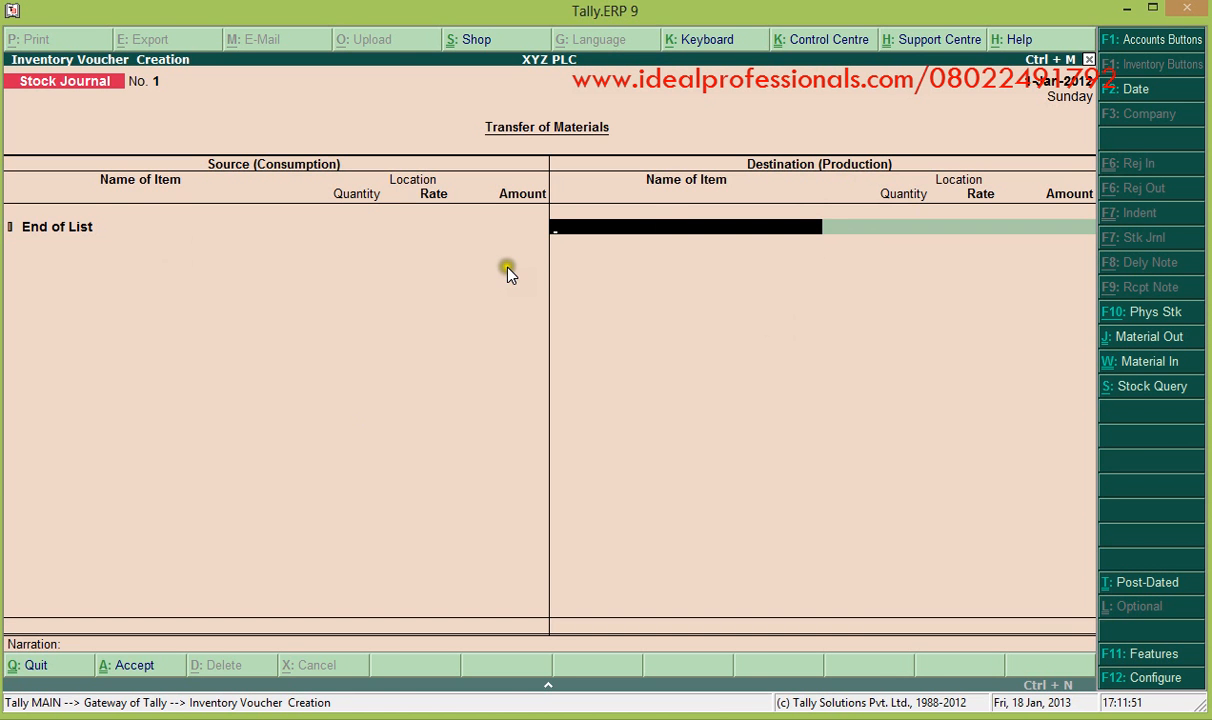
click(123, 235)
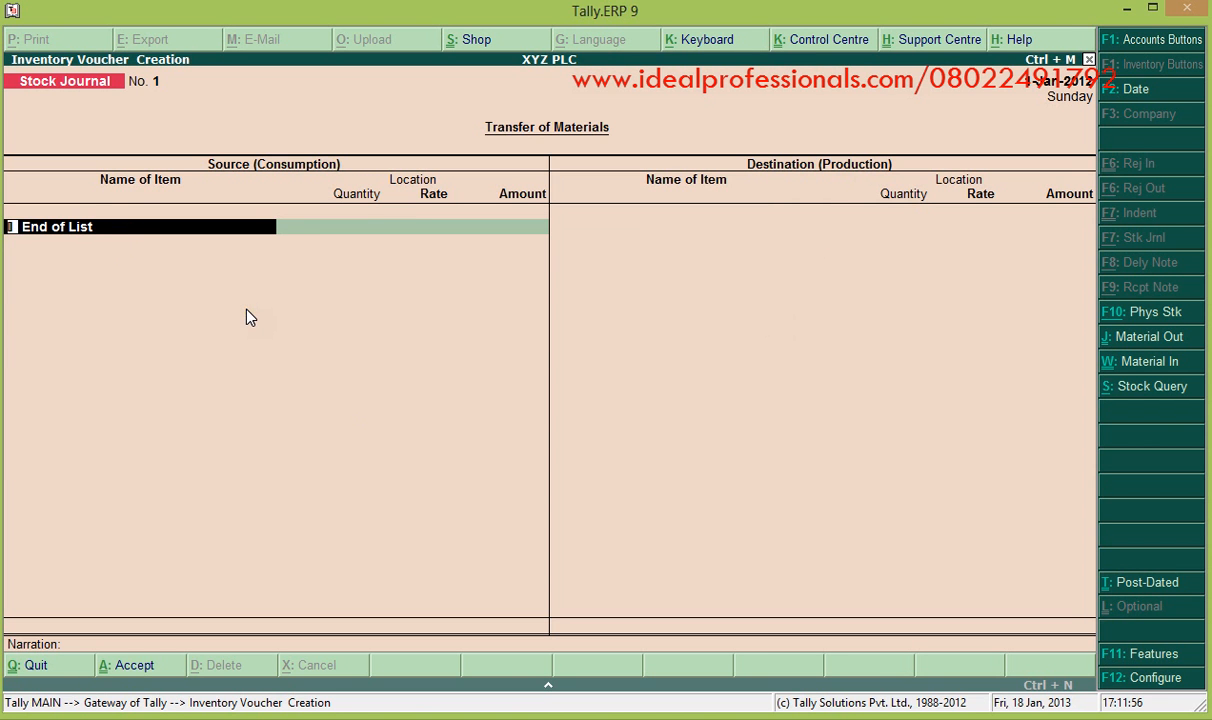
key(Delete)
key(Delete)
key(Delete)
key(Delete)
key(Delete)
key(Delete)
key(Delete)
key(Delete)
key(Delete)
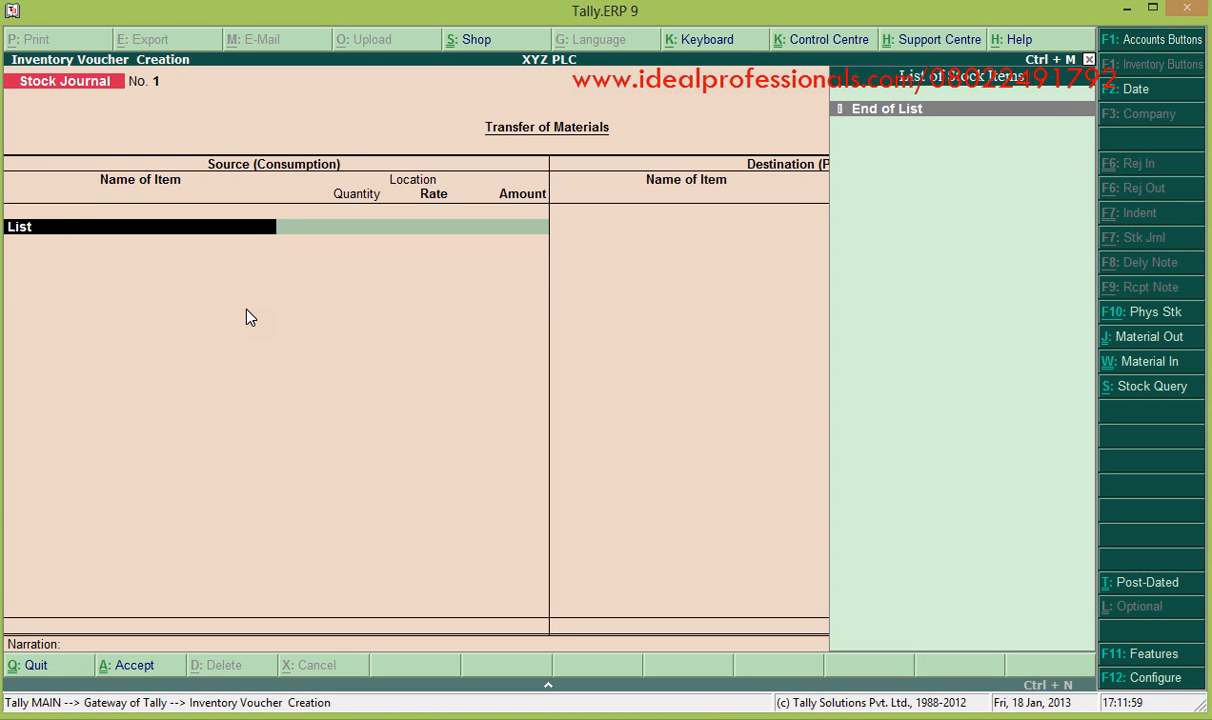
key(Delete)
key(Delete)
key(Delete)
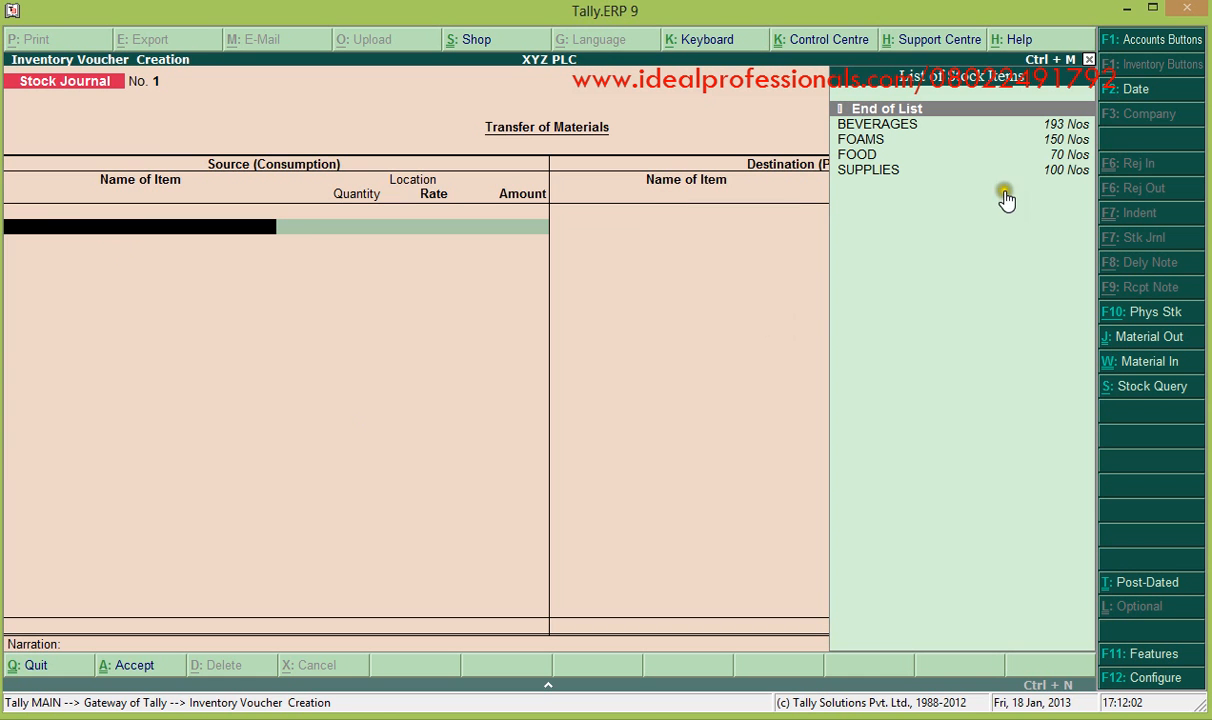
Add 5 Nos of FOOD from Main Location at a rate of 2,650.00 to the stock journal's source side
click(1062, 154)
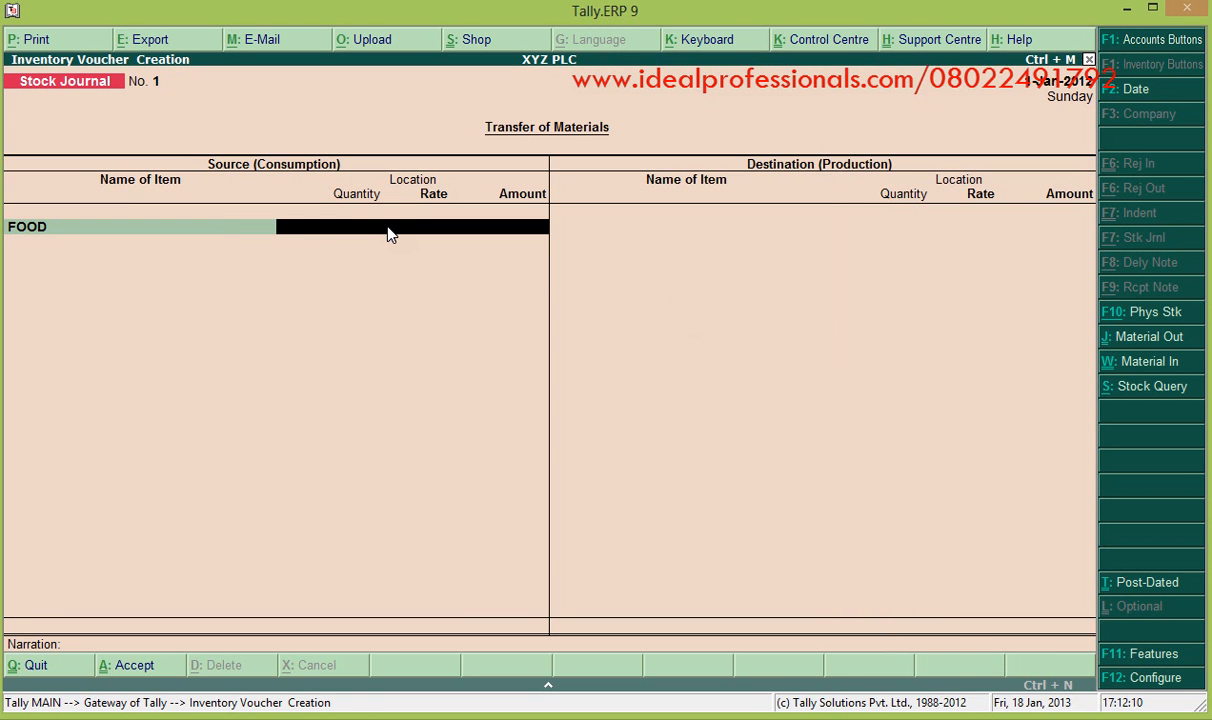
text(M)
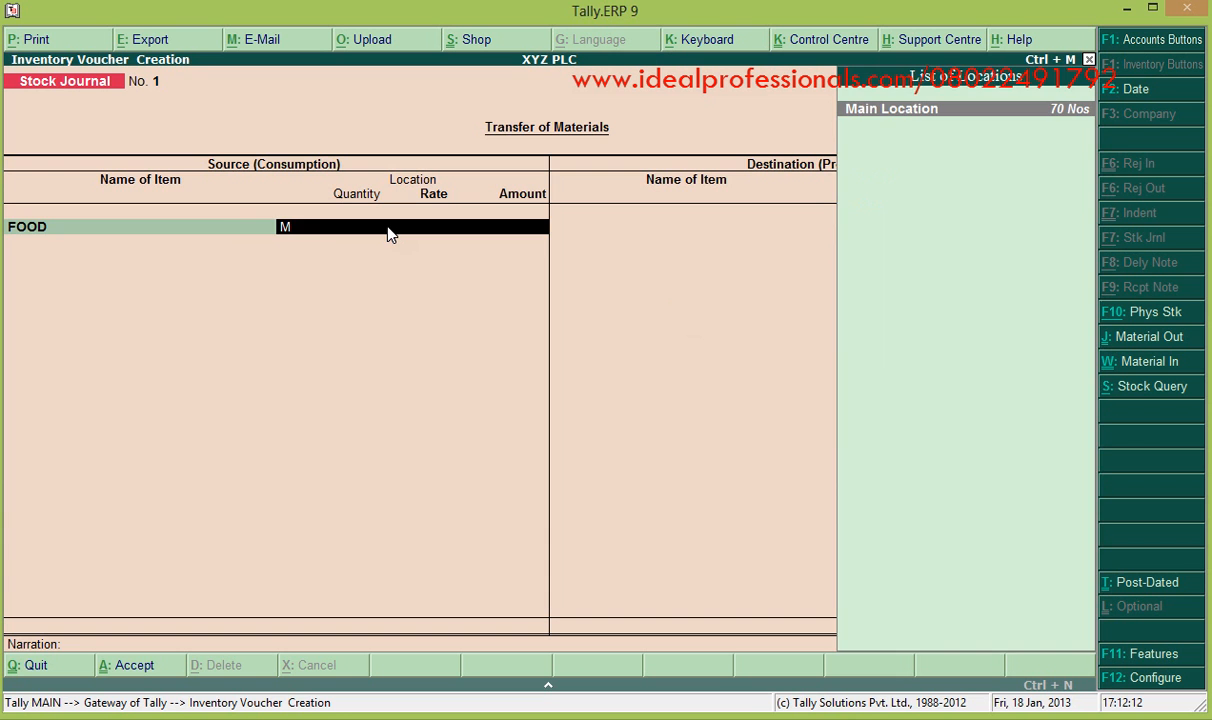
key(Return)
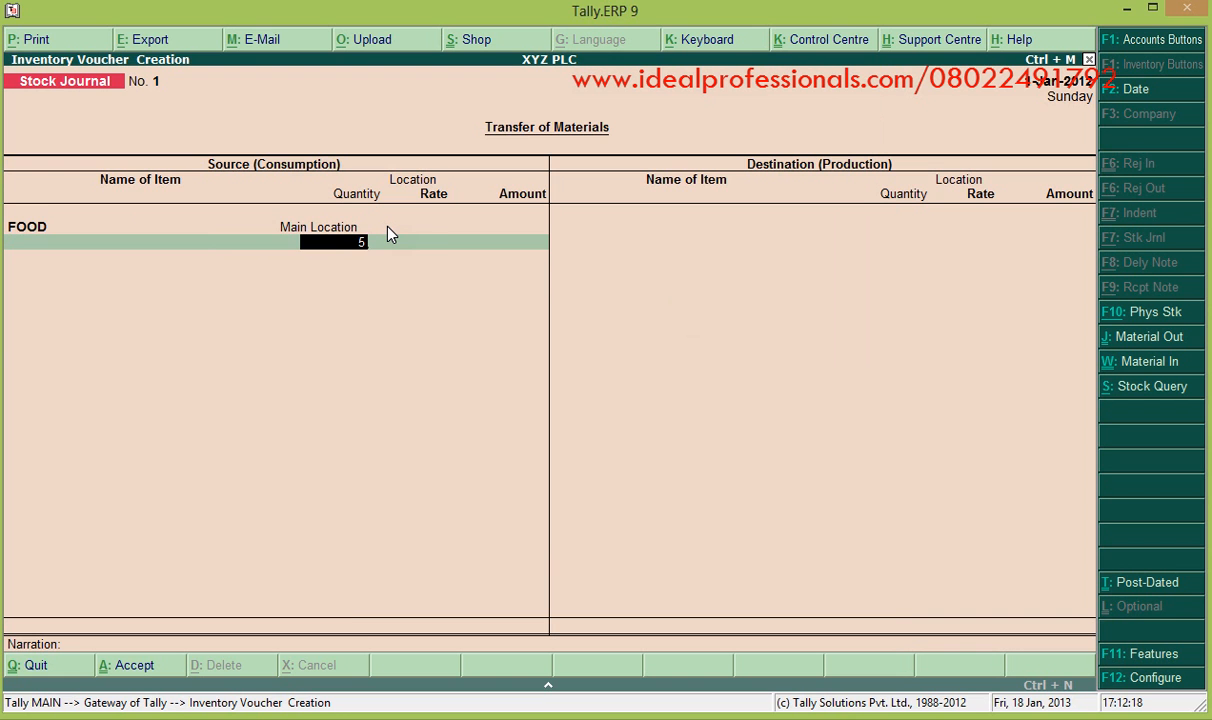
key(Return)
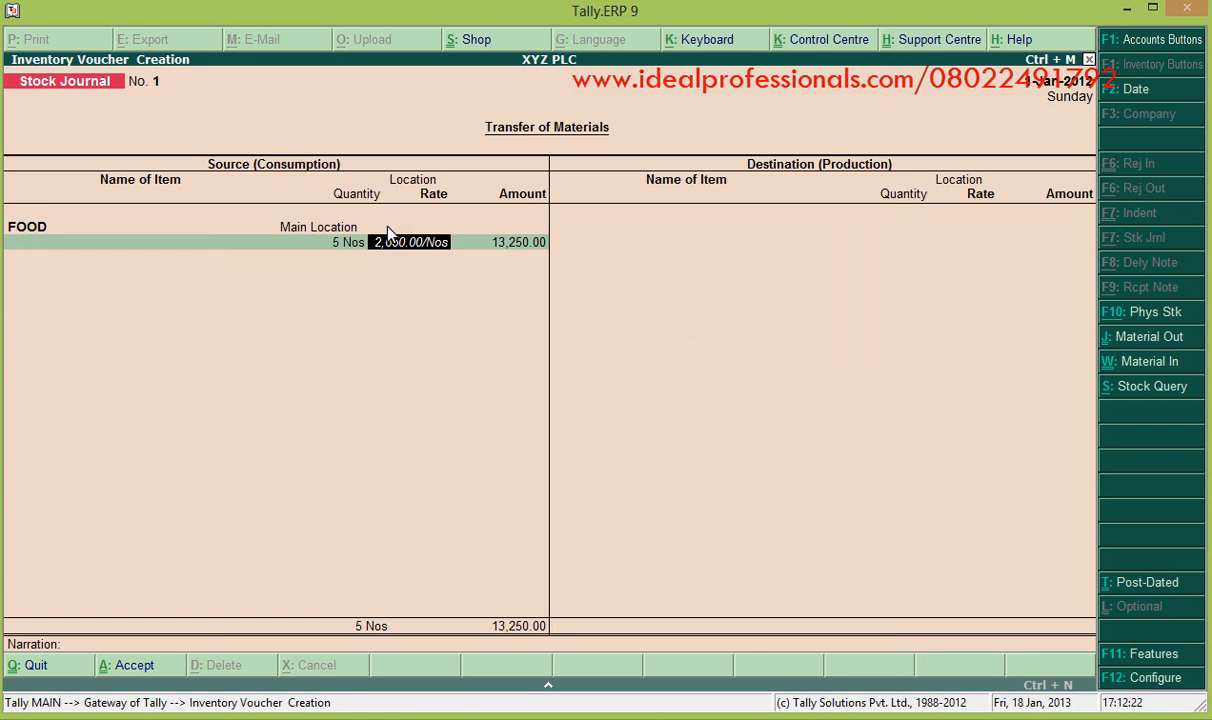
key(Return)
key(Return)
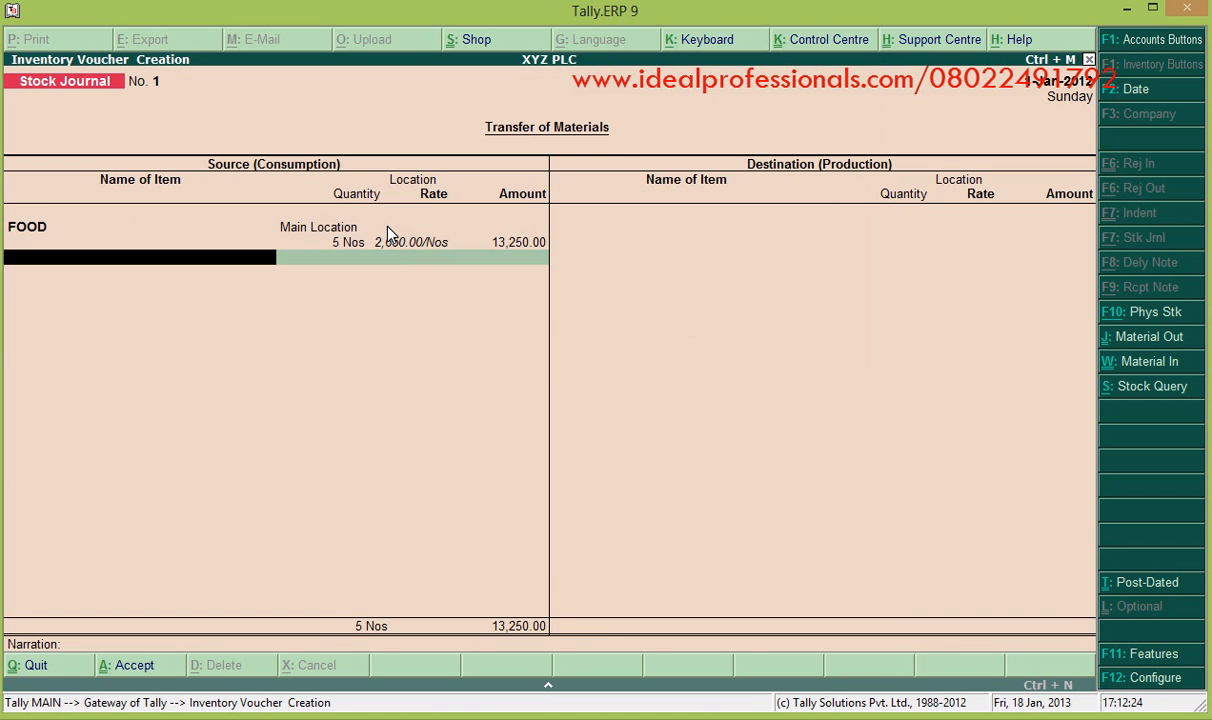
End the source list, leave the destination side empty and save the stock journal without a narration
key(Return)
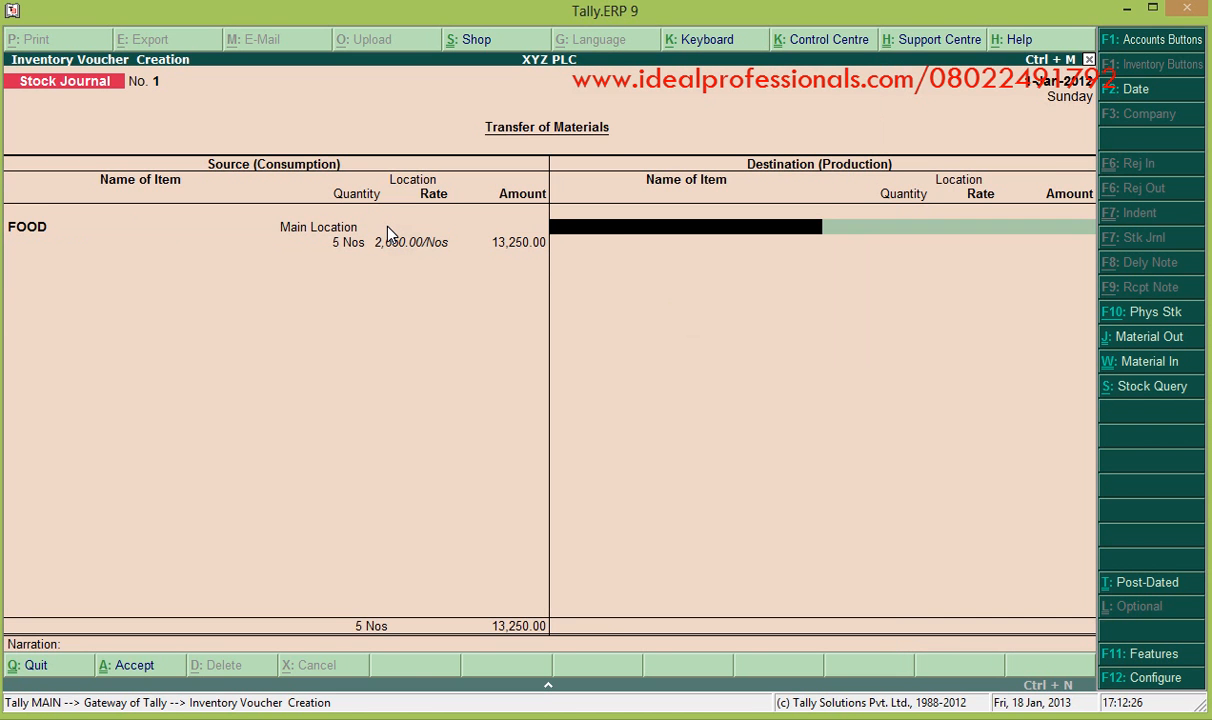
key(Return)
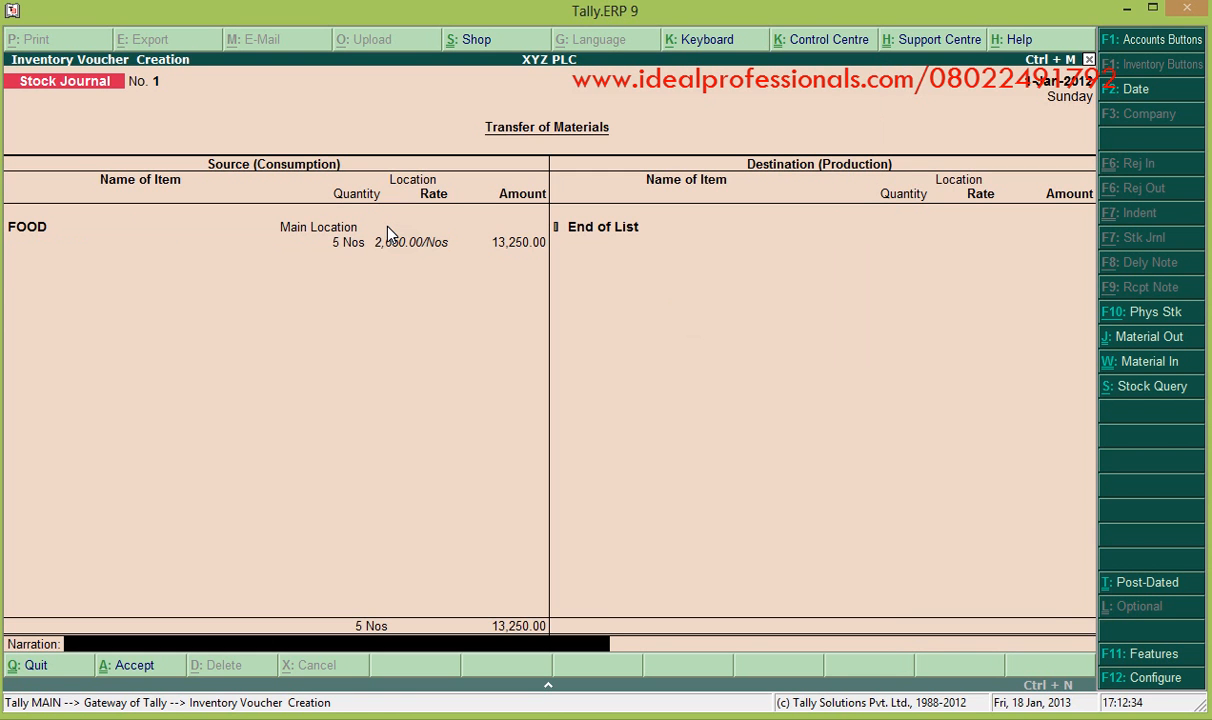
key(Return)
key(y)
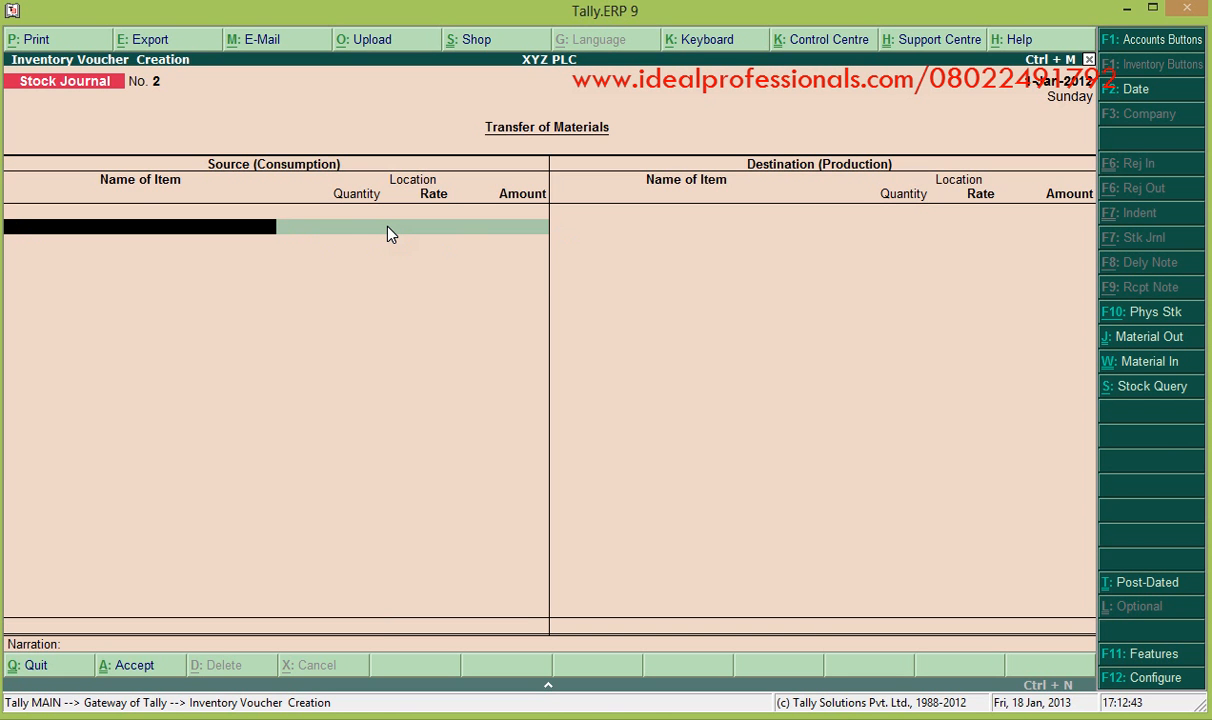
Leave the source side of stock journal No. 2 without items by choosing End of List
text(F)
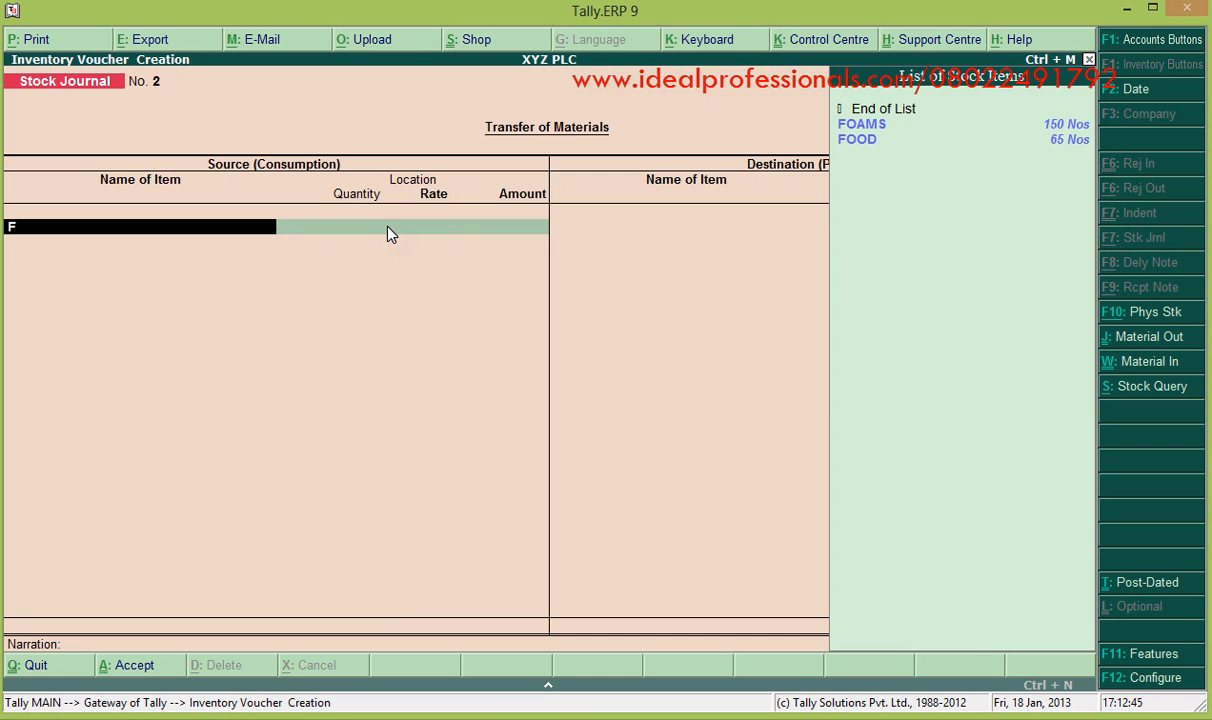
key(Down)
key(Down)
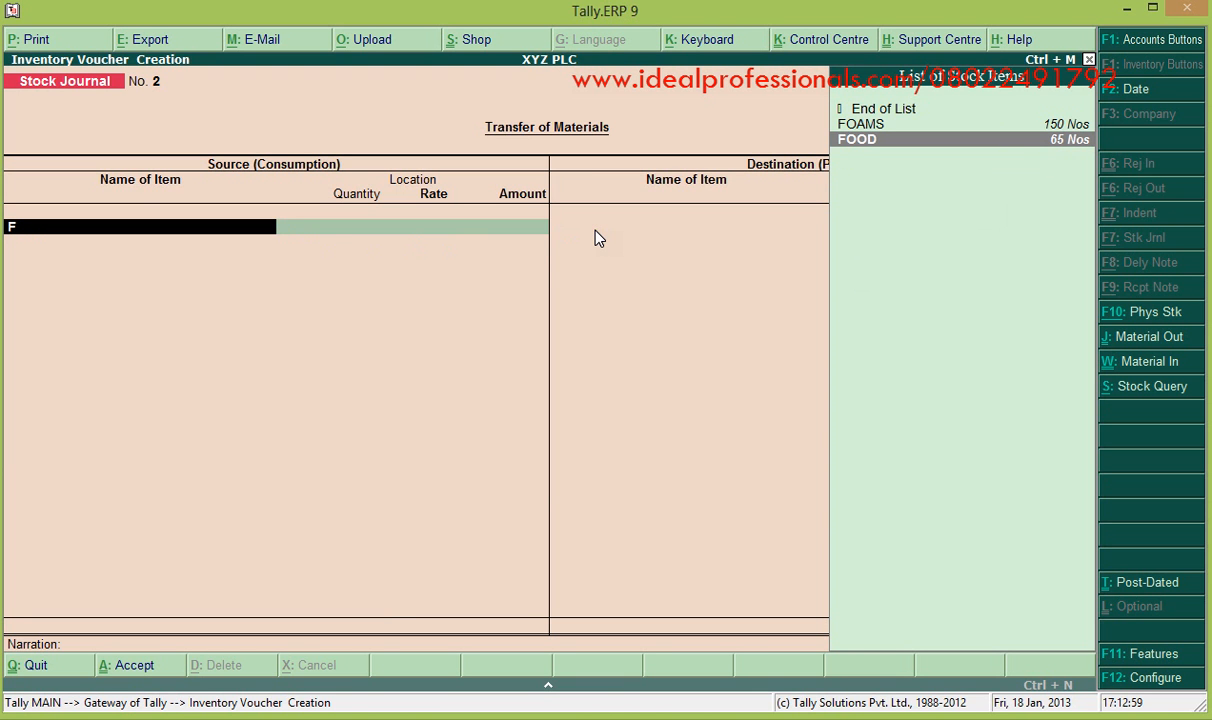
click(866, 110)
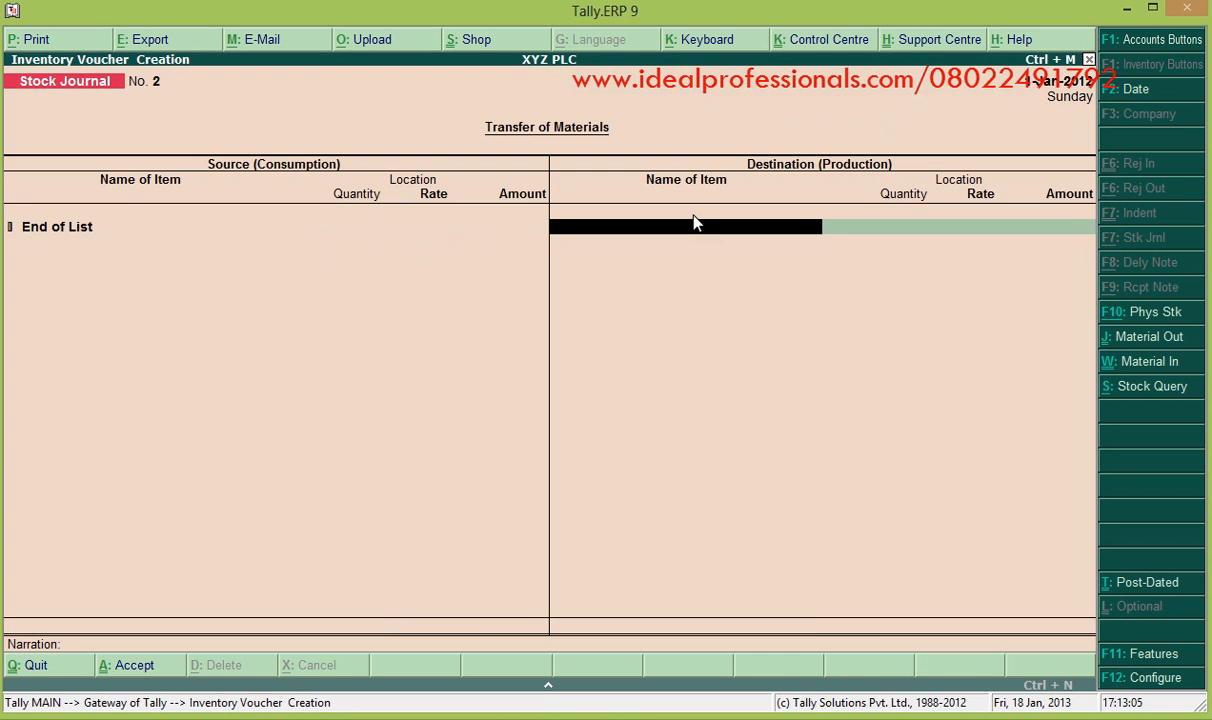
Add 20 Nos of FOOD in Main Location at 2,650.00 to the destination side and save the stock journal without a narration
text(F)
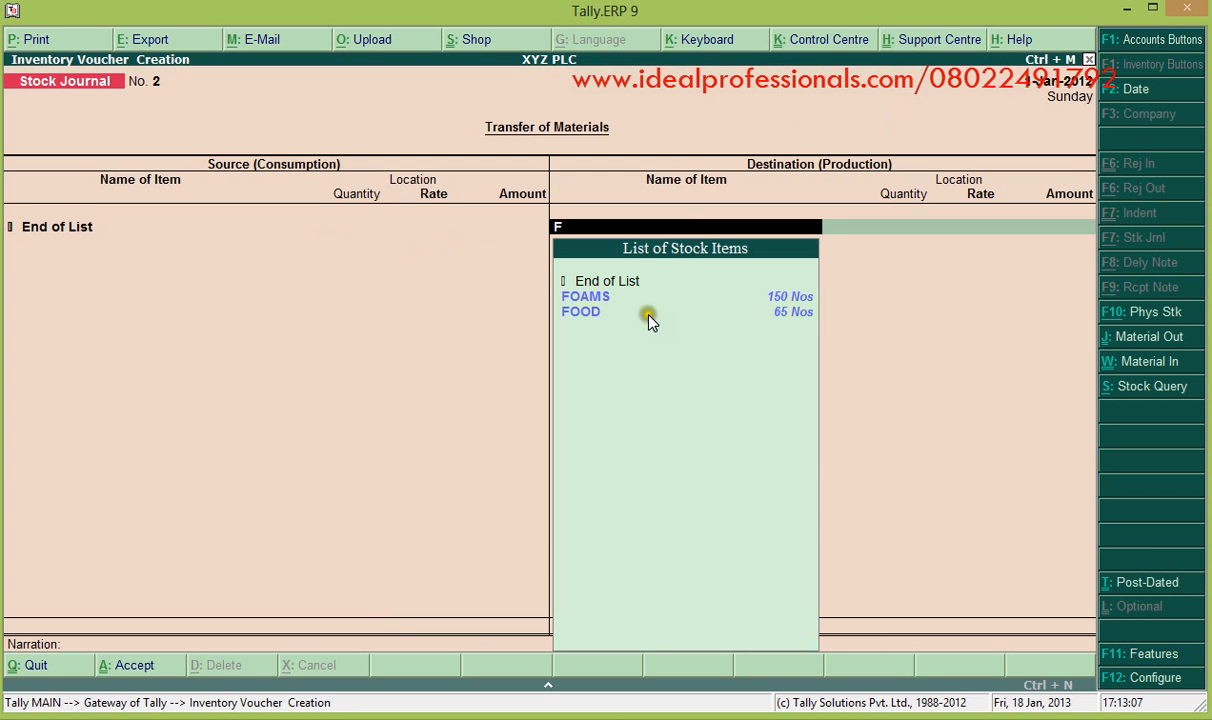
click(590, 311)
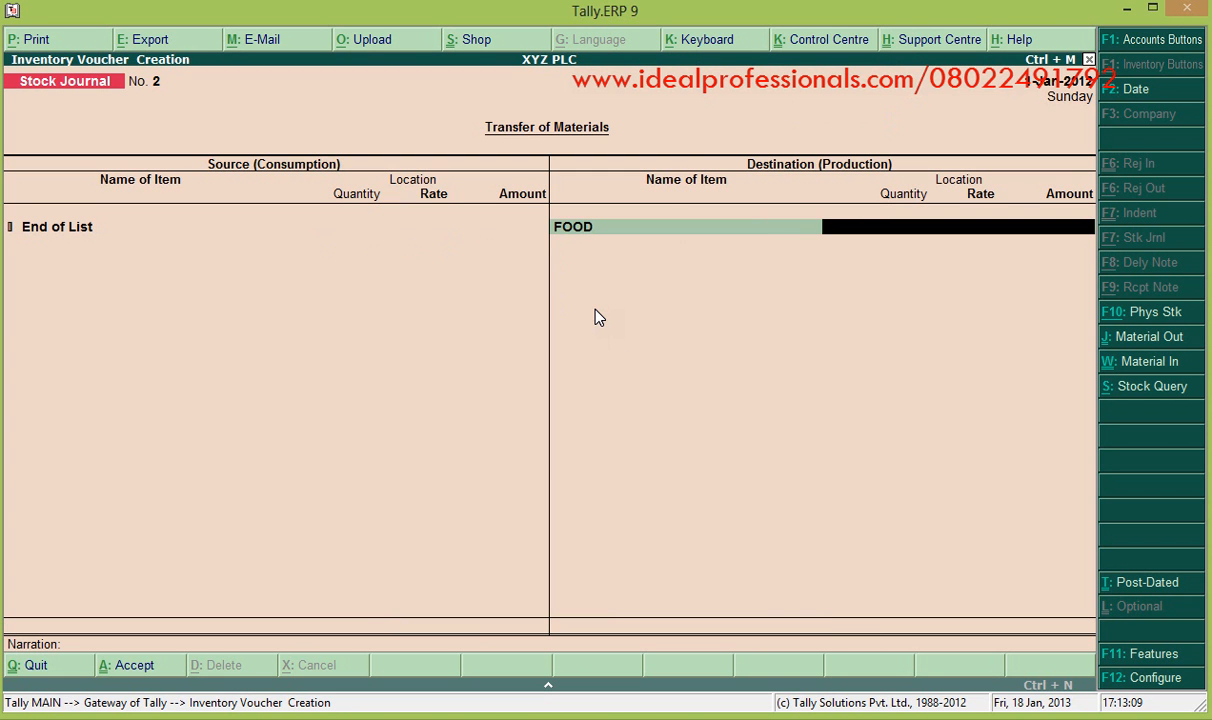
key(Return)
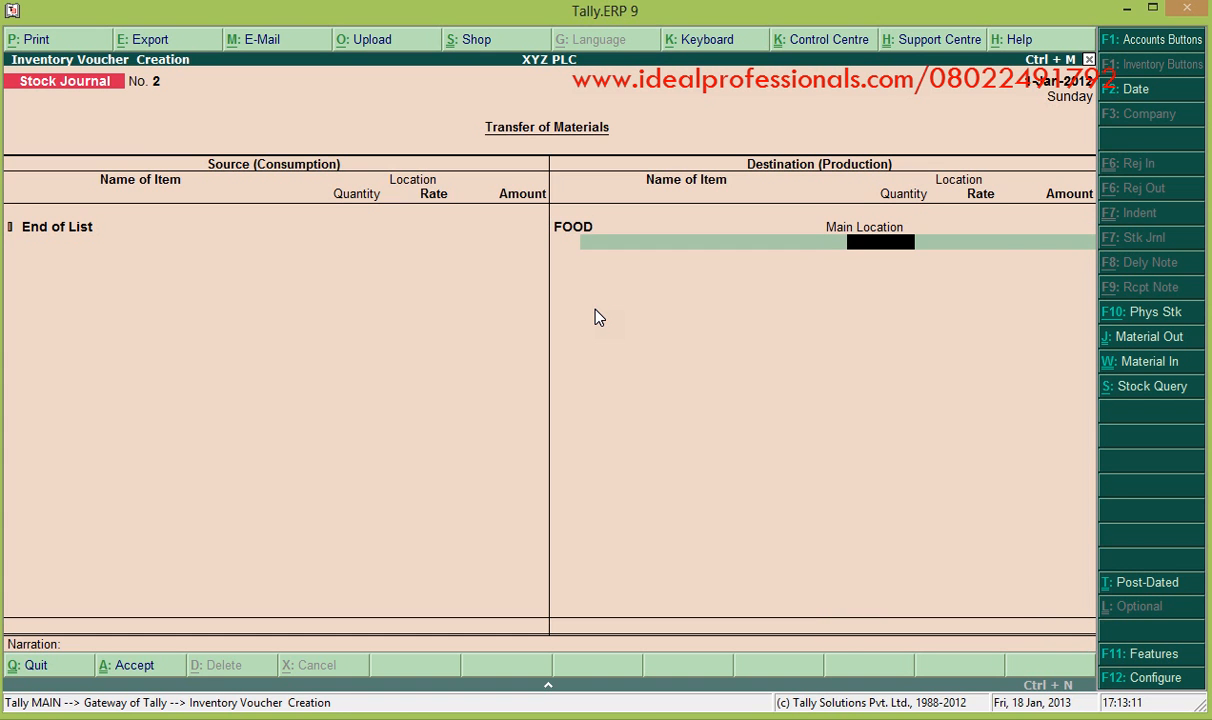
text(20)
key(Return)
key(Return)
key(Return)
key(Return)
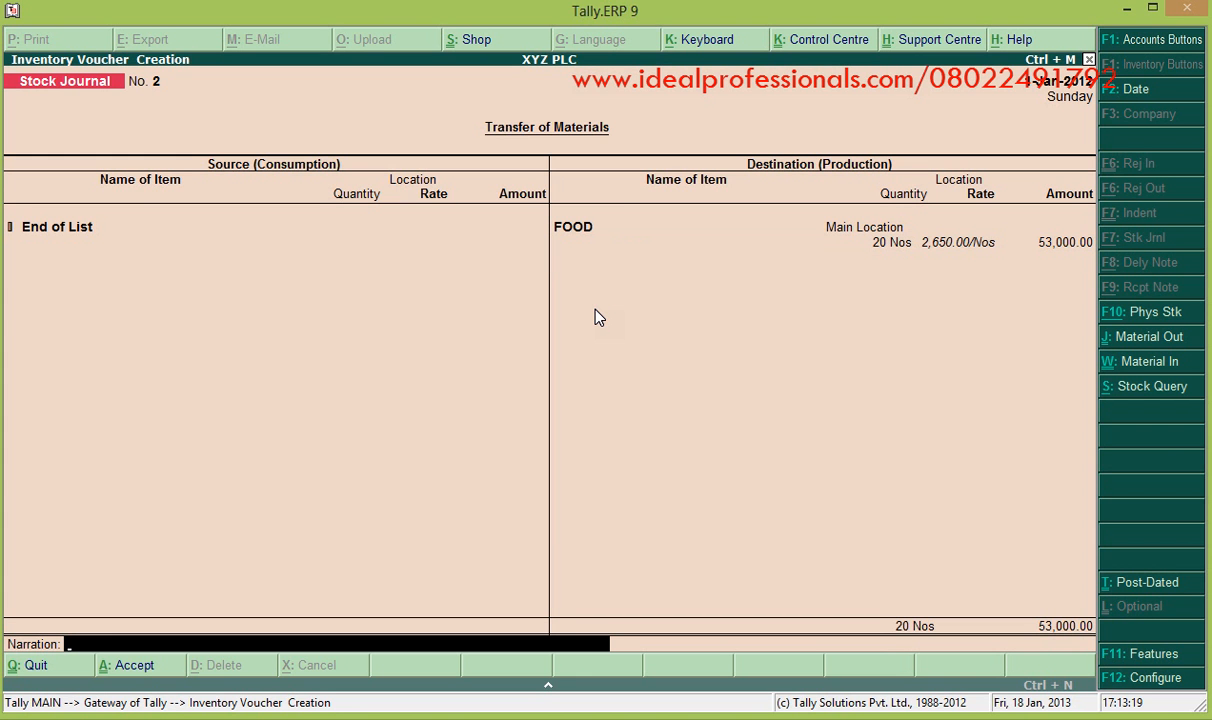
key(Return)
key(Return)
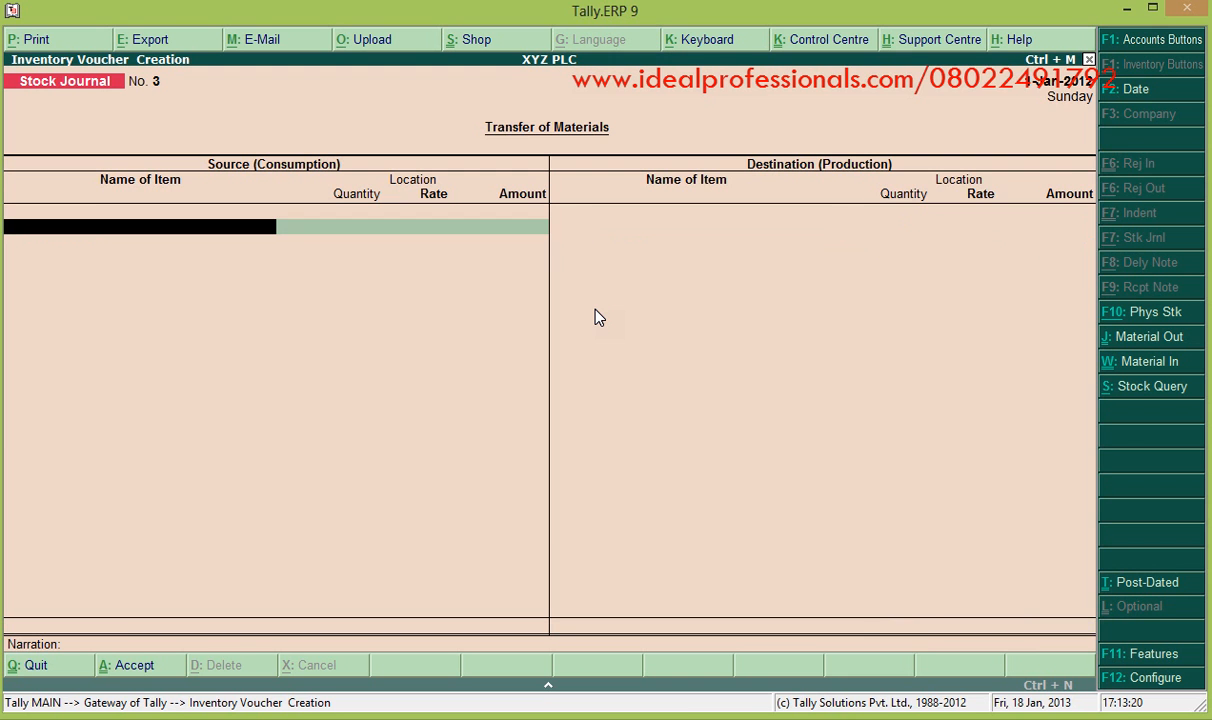
Quit the new stock journal No. 3 without adding an item and return to the Gateway of Tally
text(F)
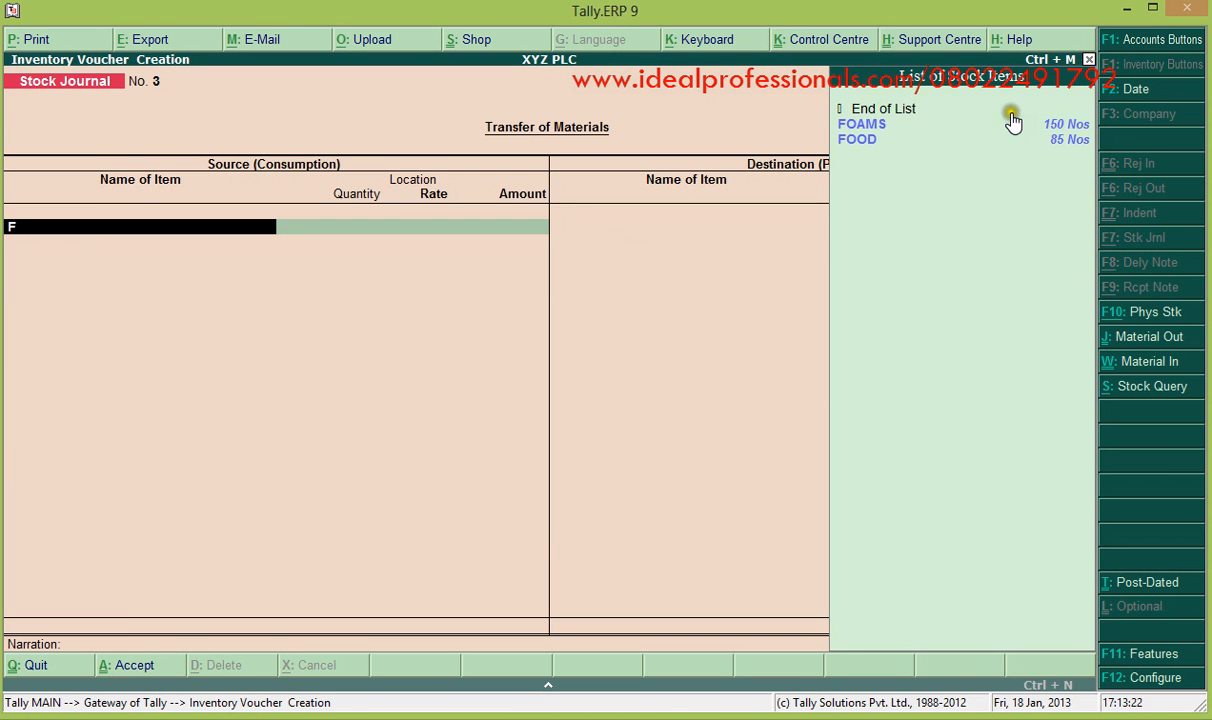
click(1058, 141)
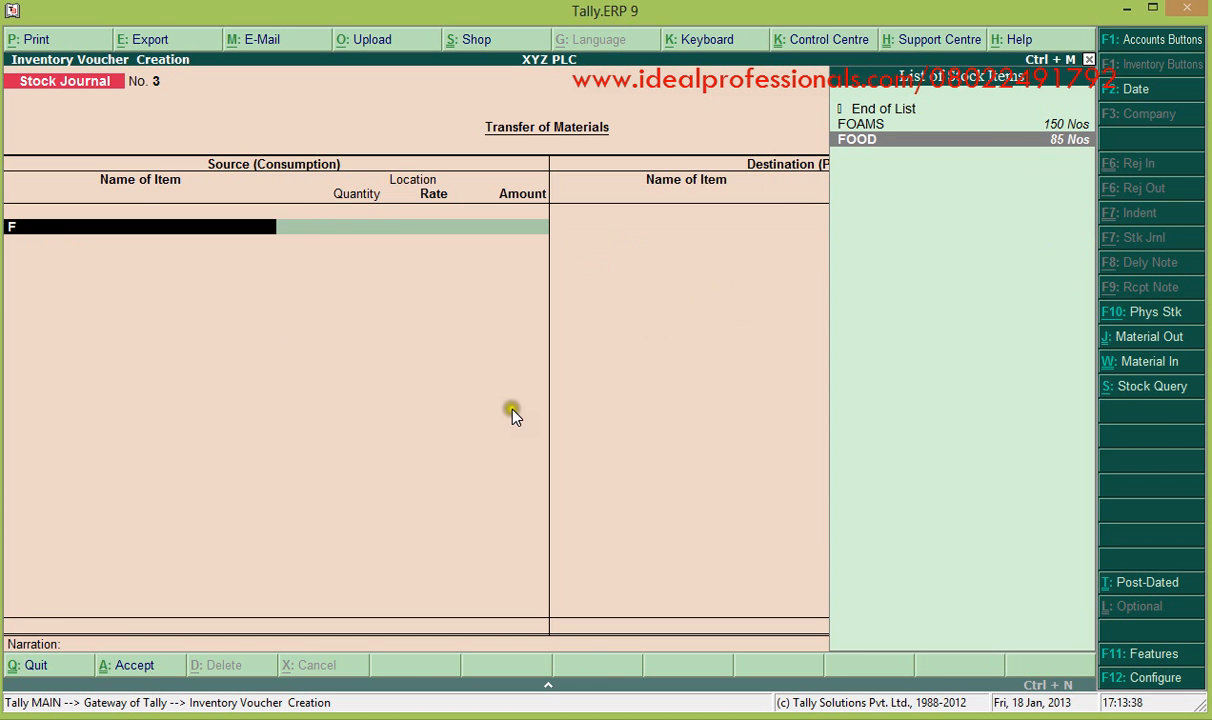
click(706, 441)
key(BackSpace)
key(Escape)
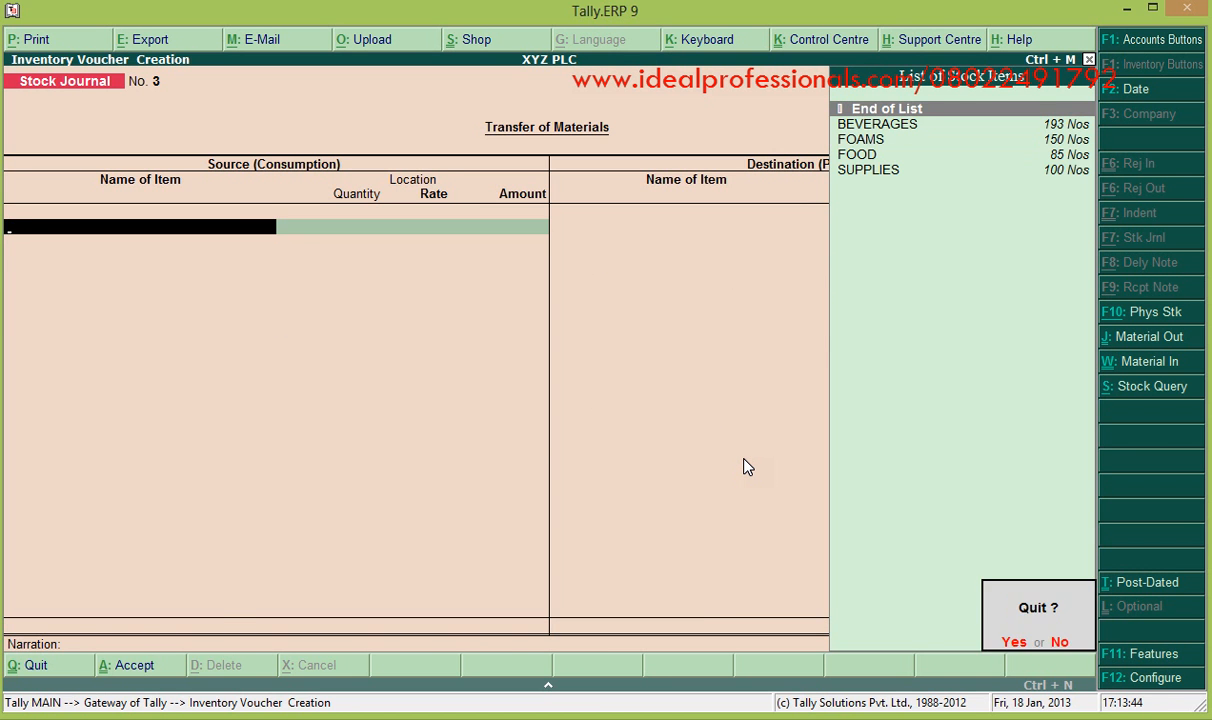
key(y)
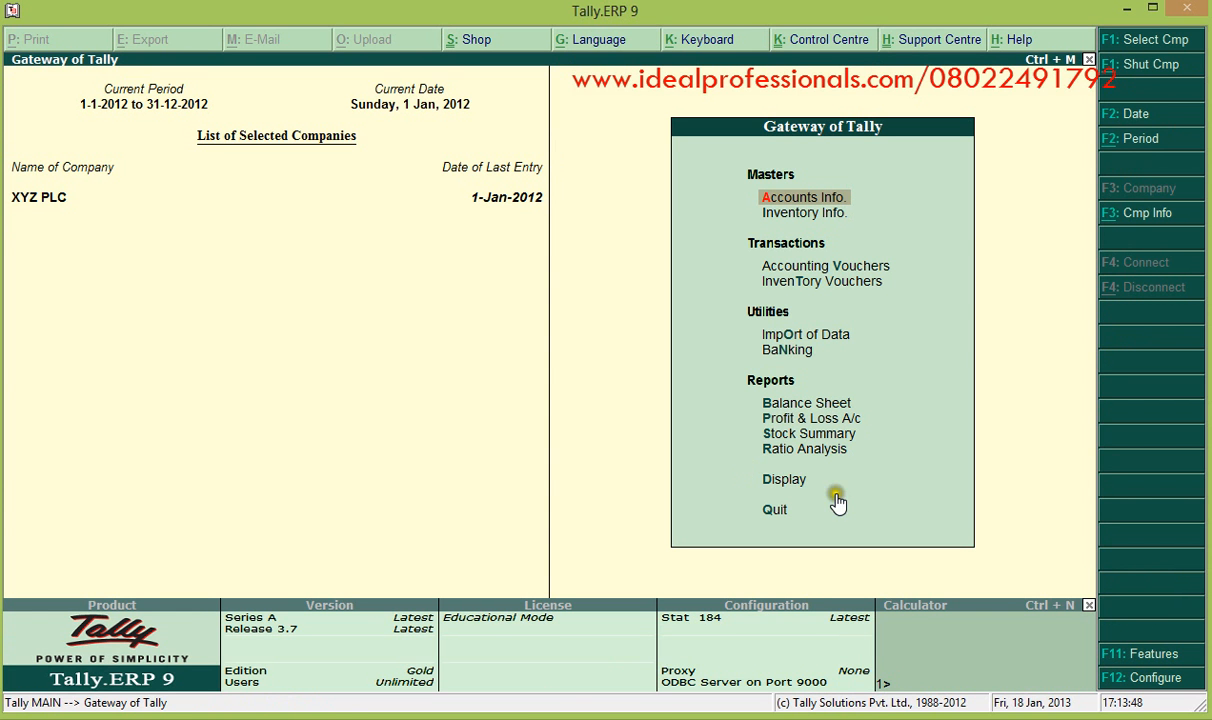
Open Accounts Info. from the Gateway of Tally and hide the product information and calculator pane
click(1086, 604)
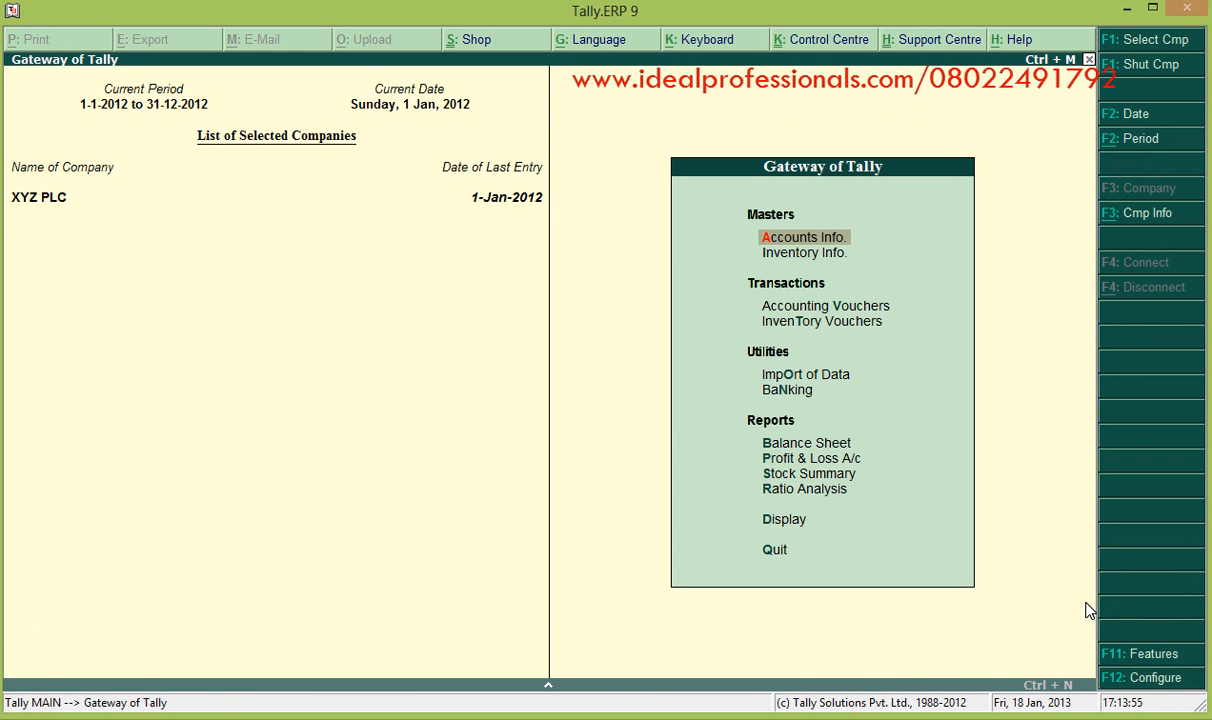
key(Return)
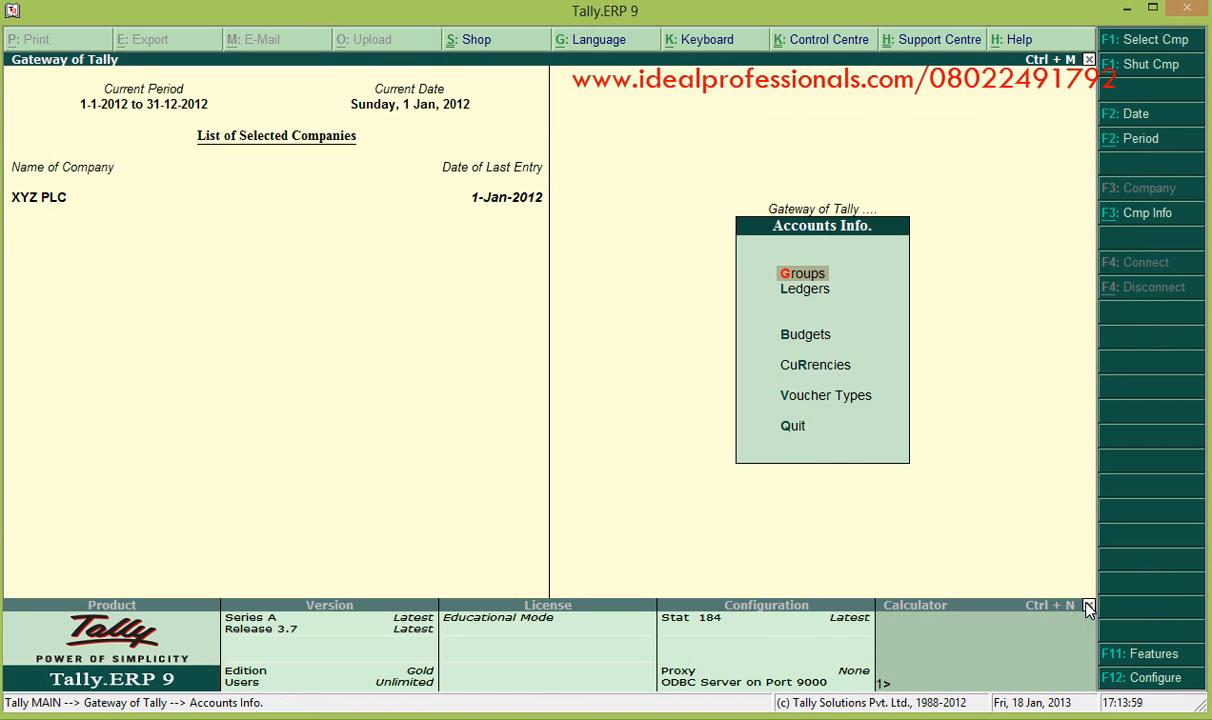
click(1088, 606)
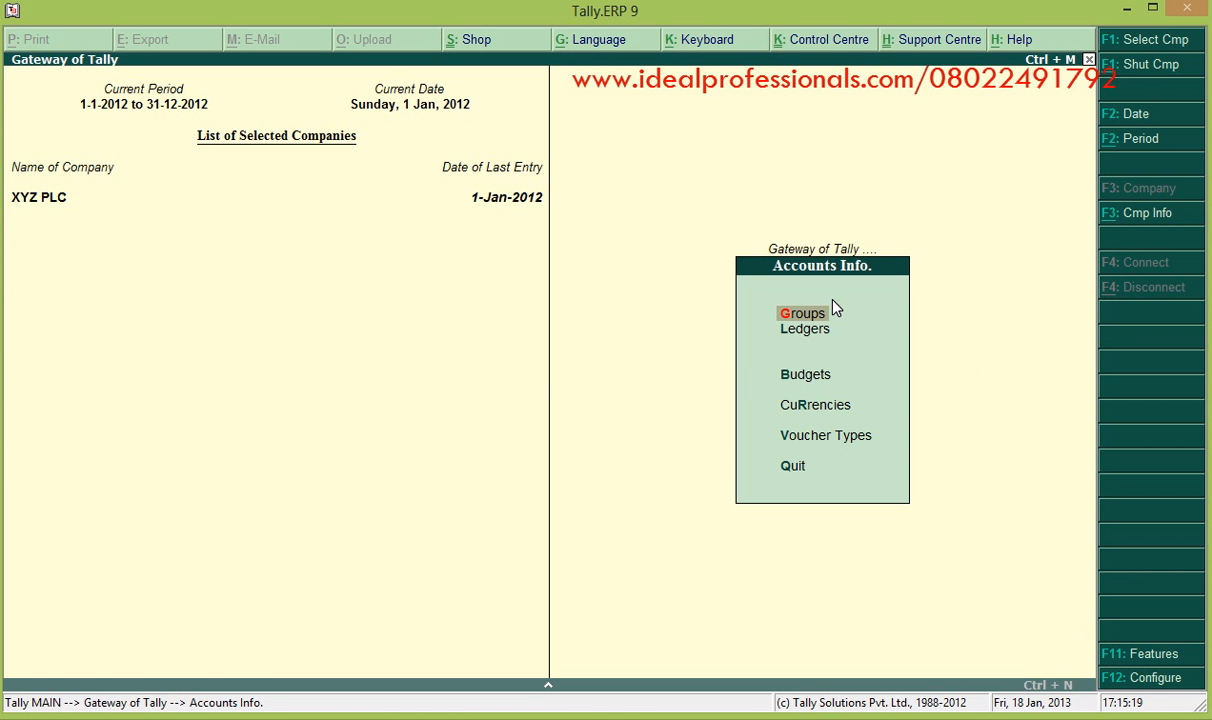
Set Maintain Cost Centres to Yes in the company's Accounting Features, accept the change and return to Accounts Info
click(1140, 655)
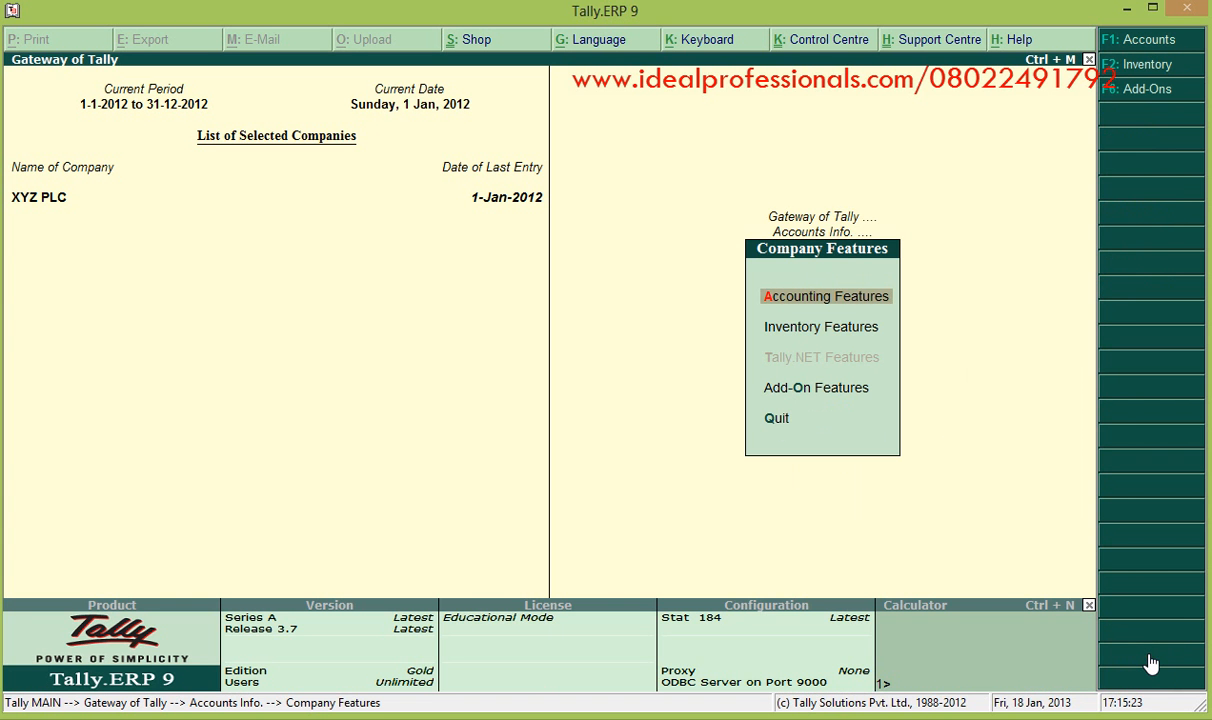
key(Return)
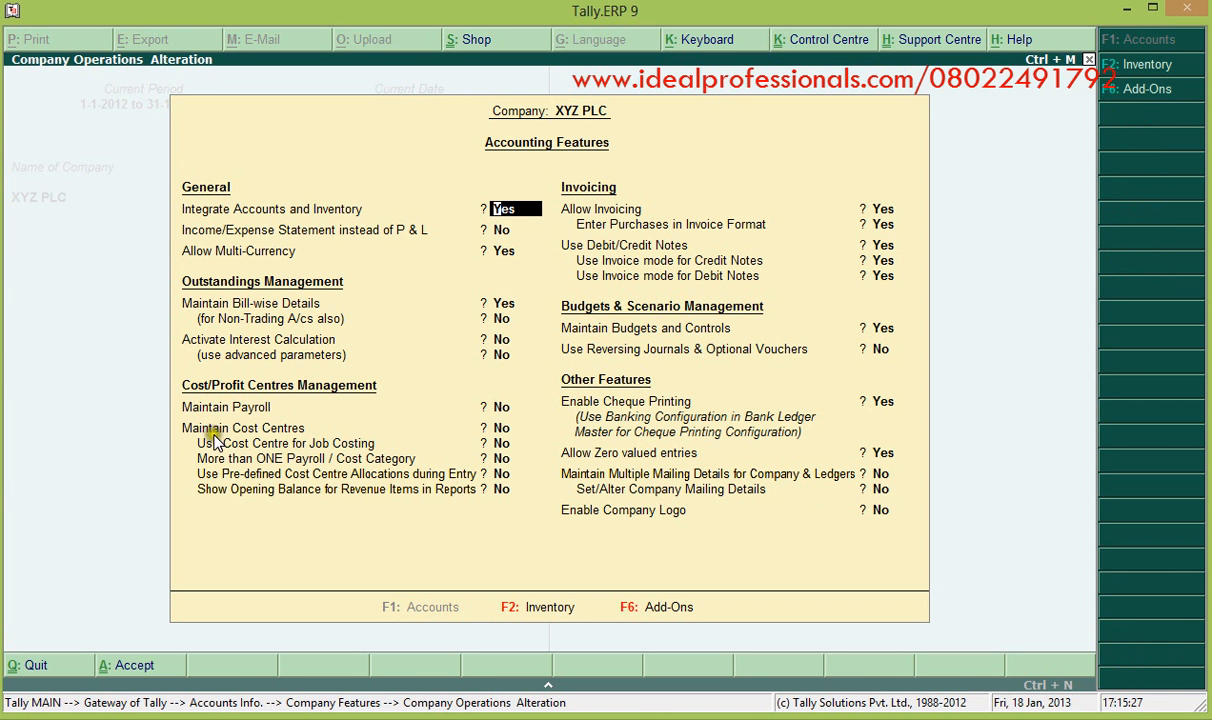
click(500, 430)
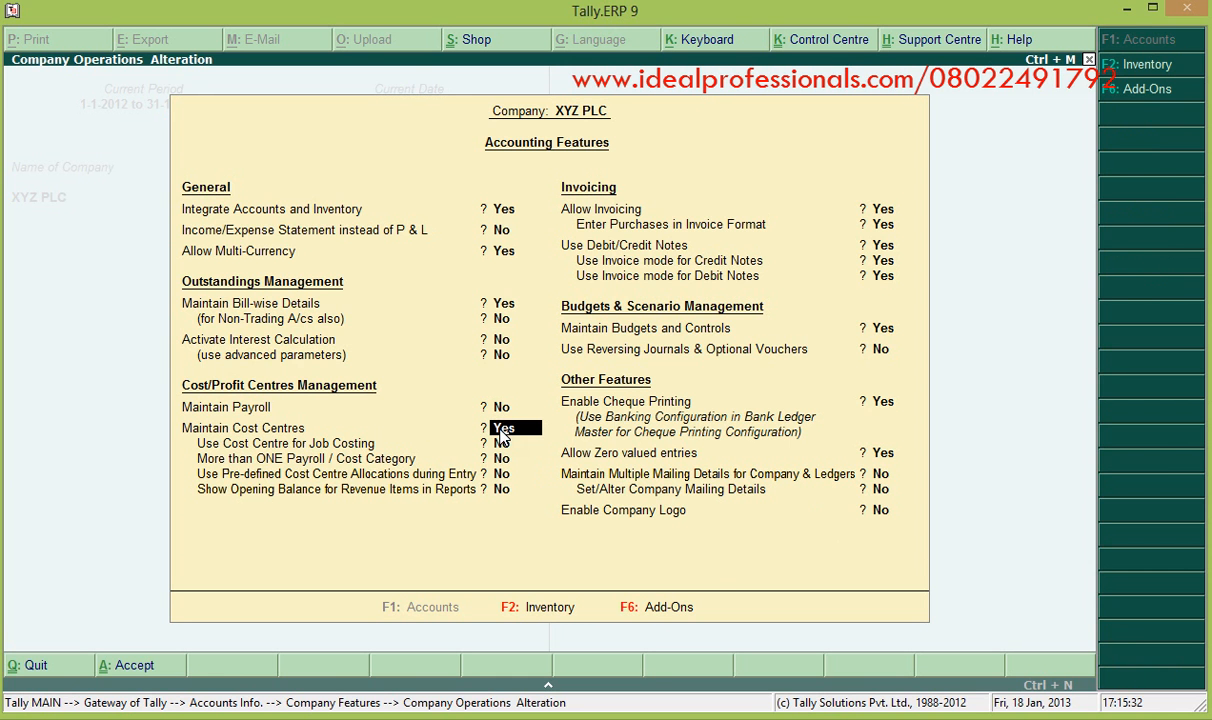
key(ctrl+a)
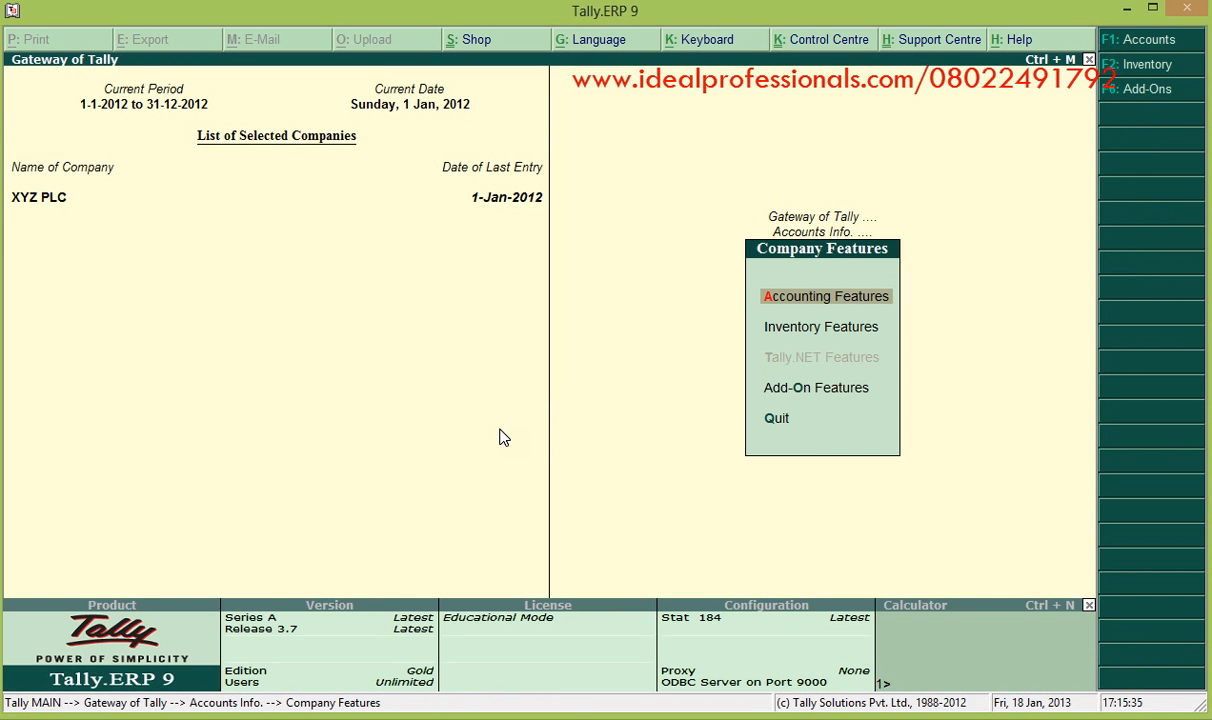
key(Escape)
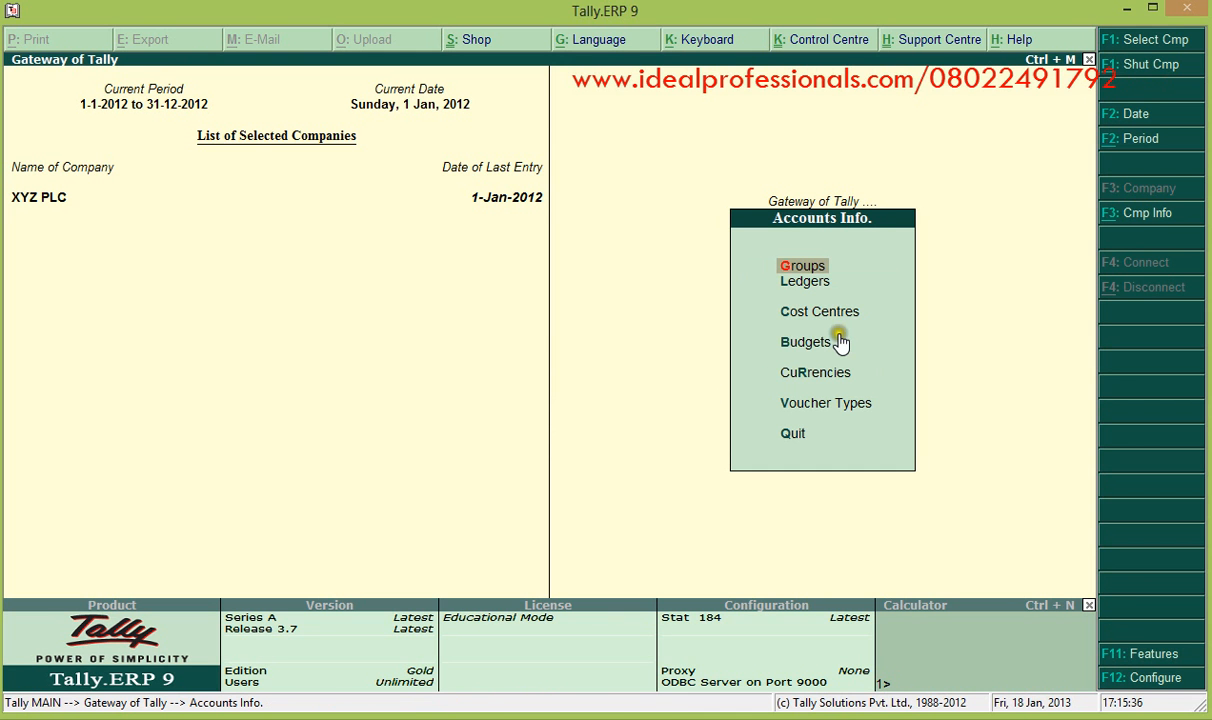
Create a single cost centre named Finance under Primary
click(800, 316)
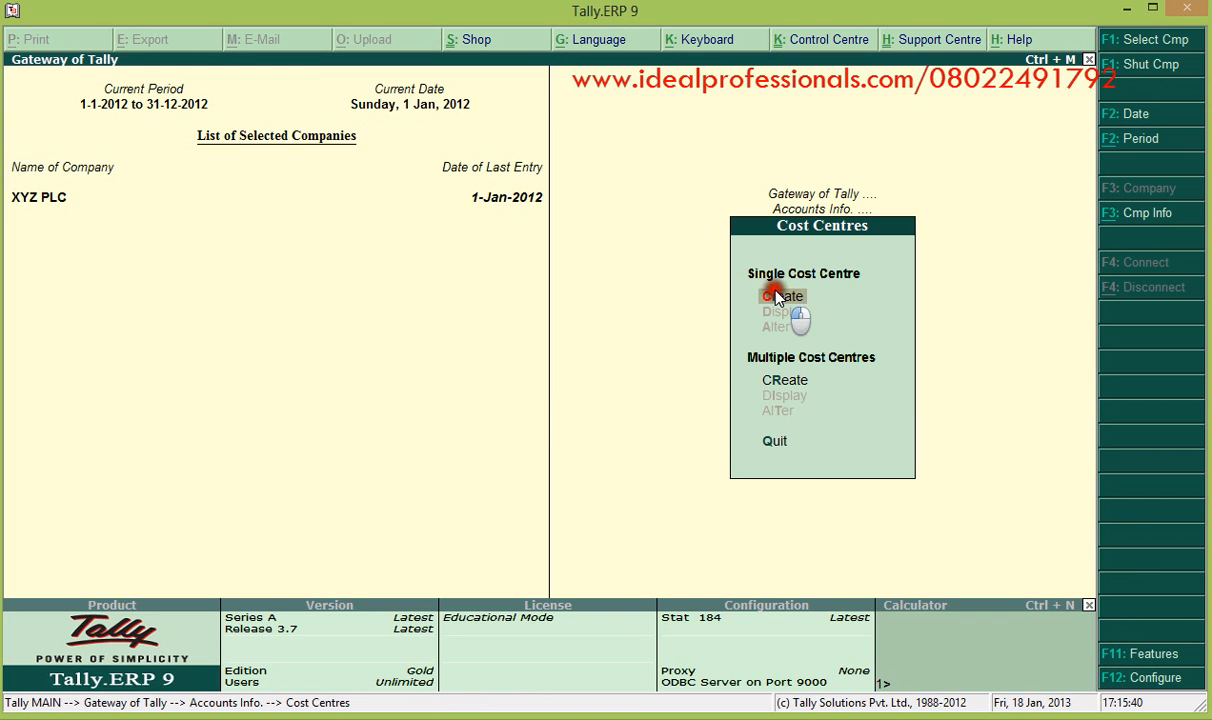
click(778, 292)
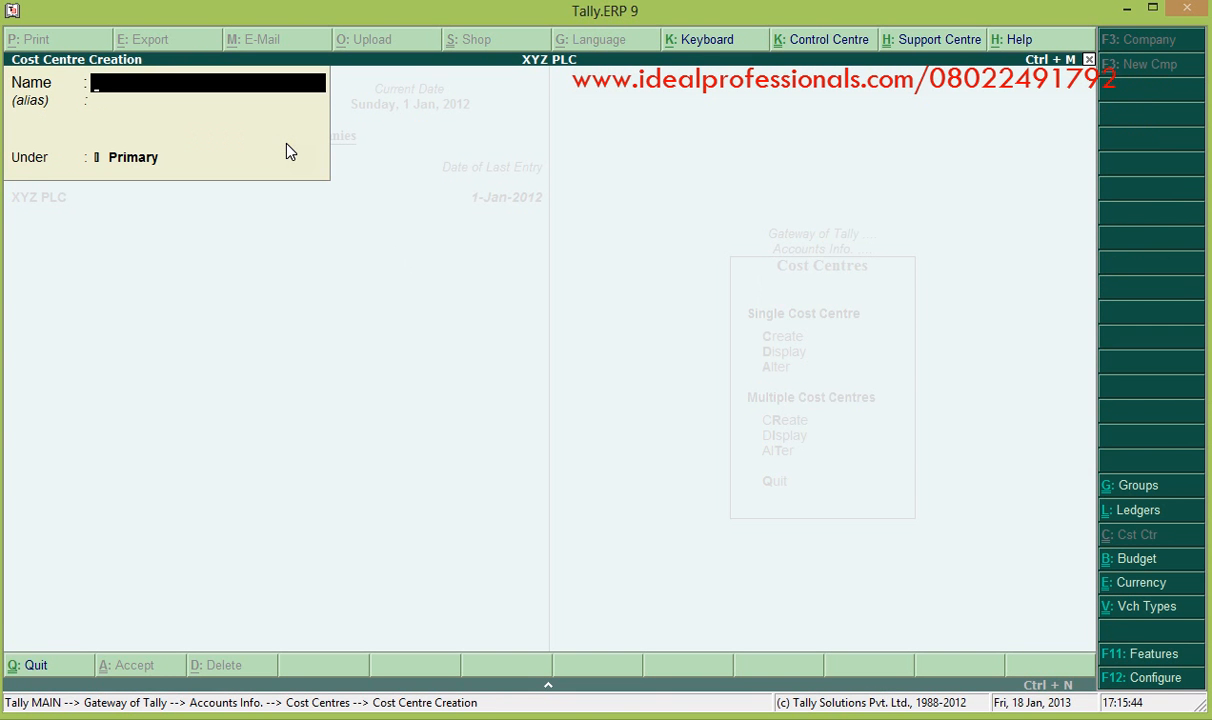
text(Finance)
key(ctrl+a)
Create a cost centre named Marketing under Primary with no alias
text(Marketing)
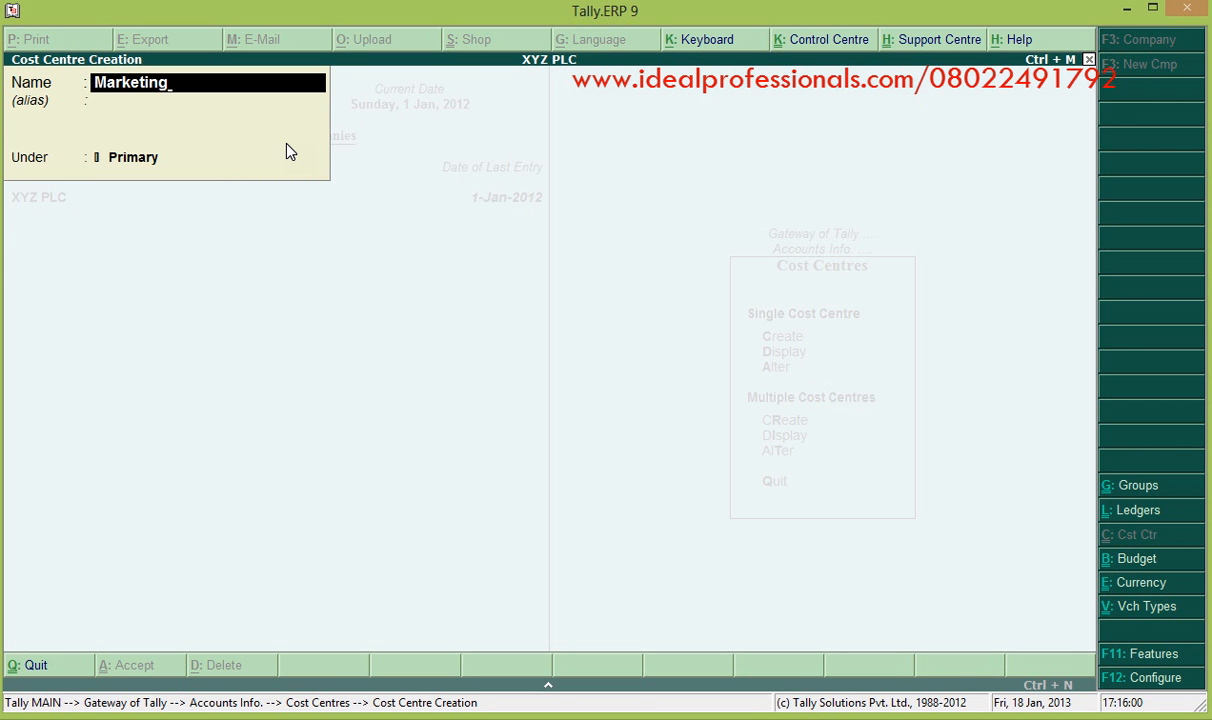
key(Return)
key(Return)
key(Return)
key(Return)
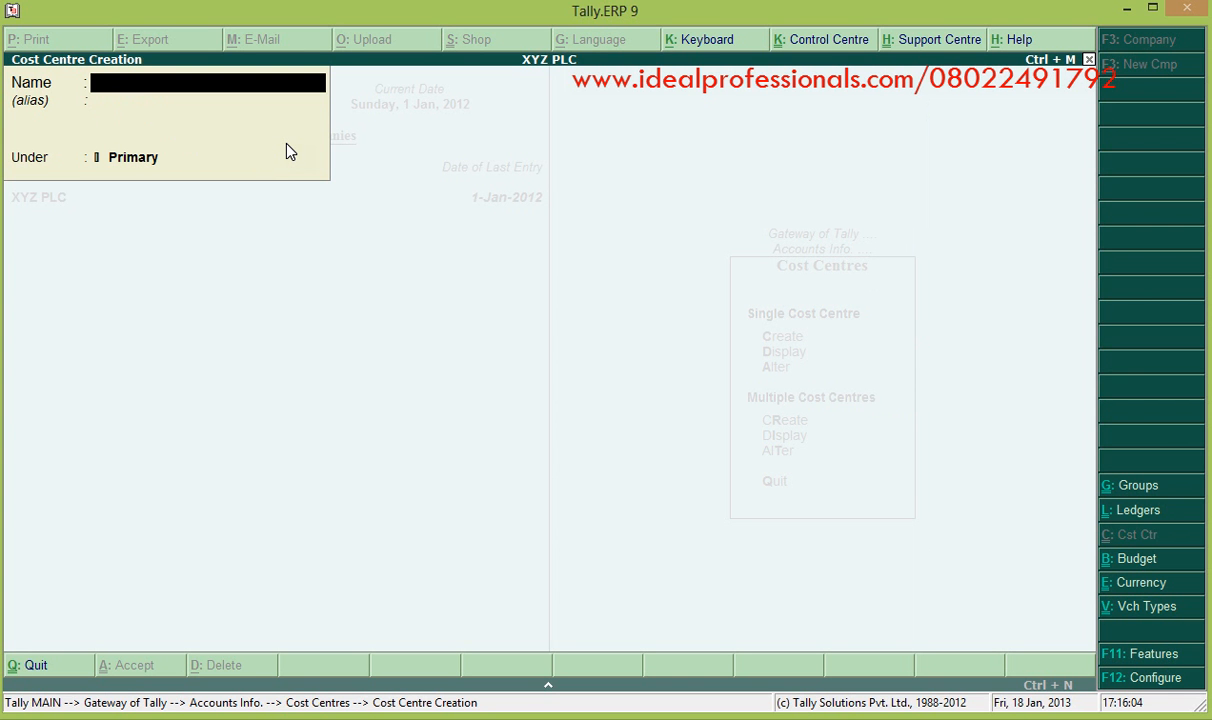
Create a cost centre named Sales A with no alias under Marketing
text(Sales a)
key(BackSpace)
key(BackSpace)
text(A)
key(Return)
key(Return)
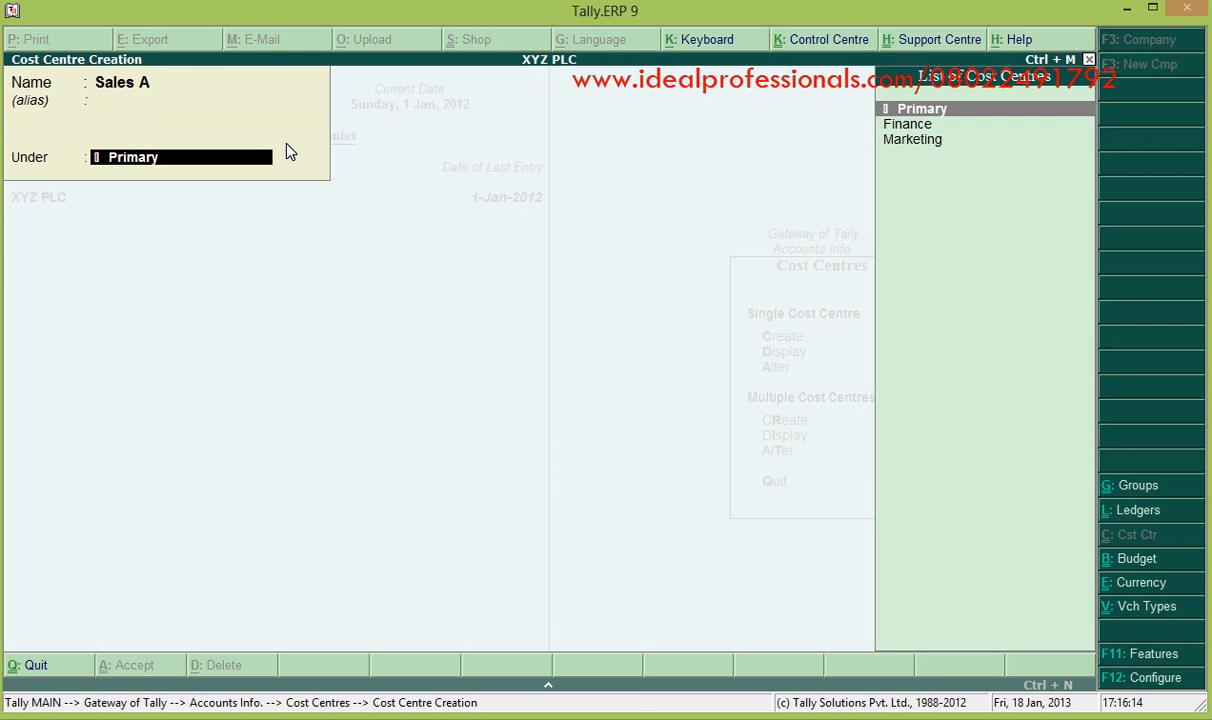
key(Down)
key(Down)
key(Return)
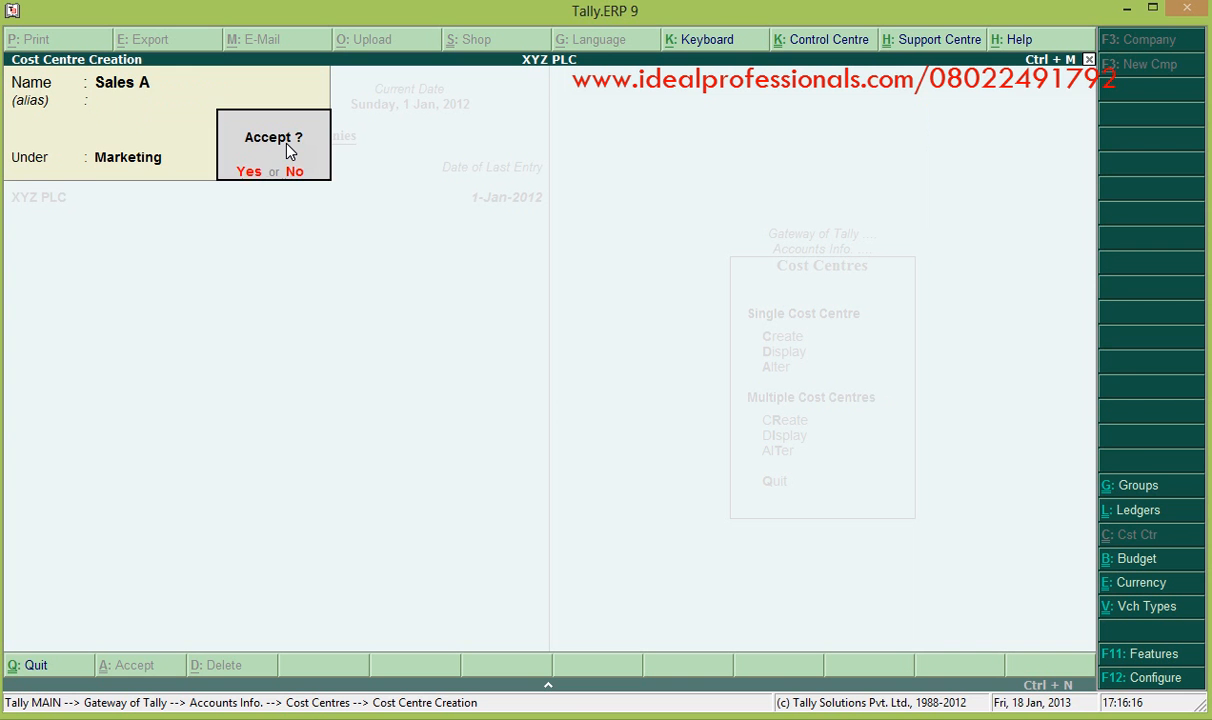
key(y)
Create a cost centre named Salesman B with no alias under Marketing, and return to the Gateway of Tally
text(Sal)
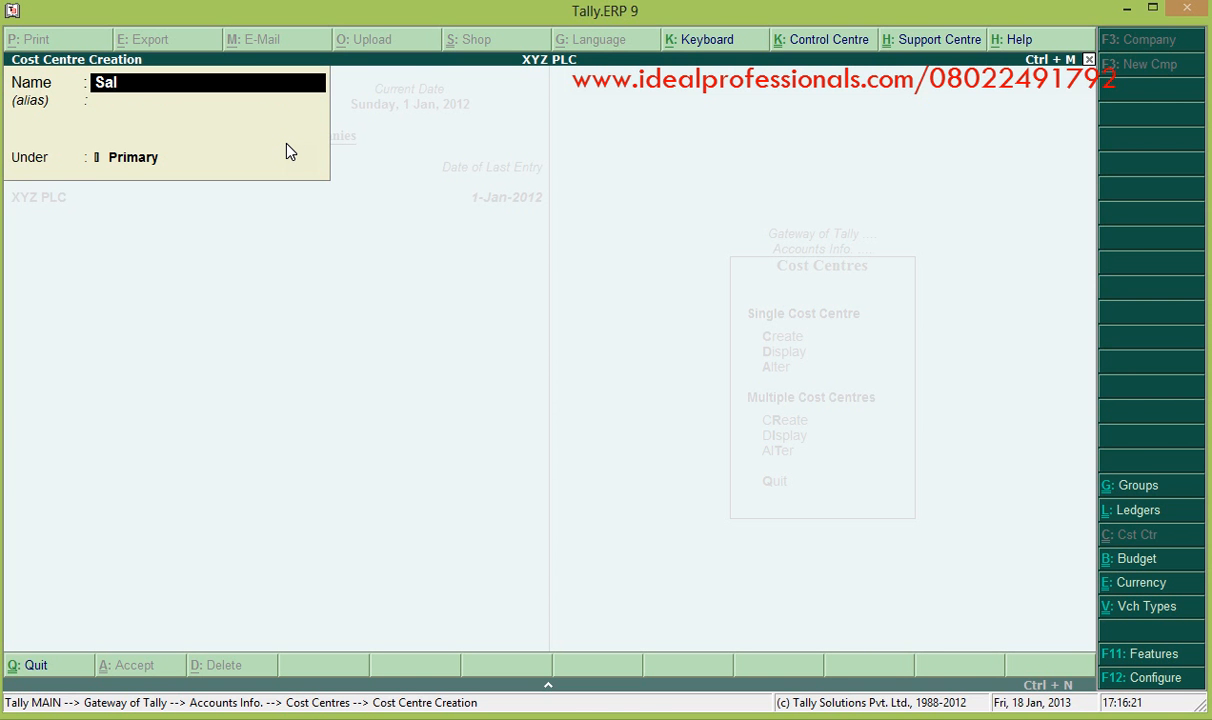
text(esman B)
key(Return)
key(Return)
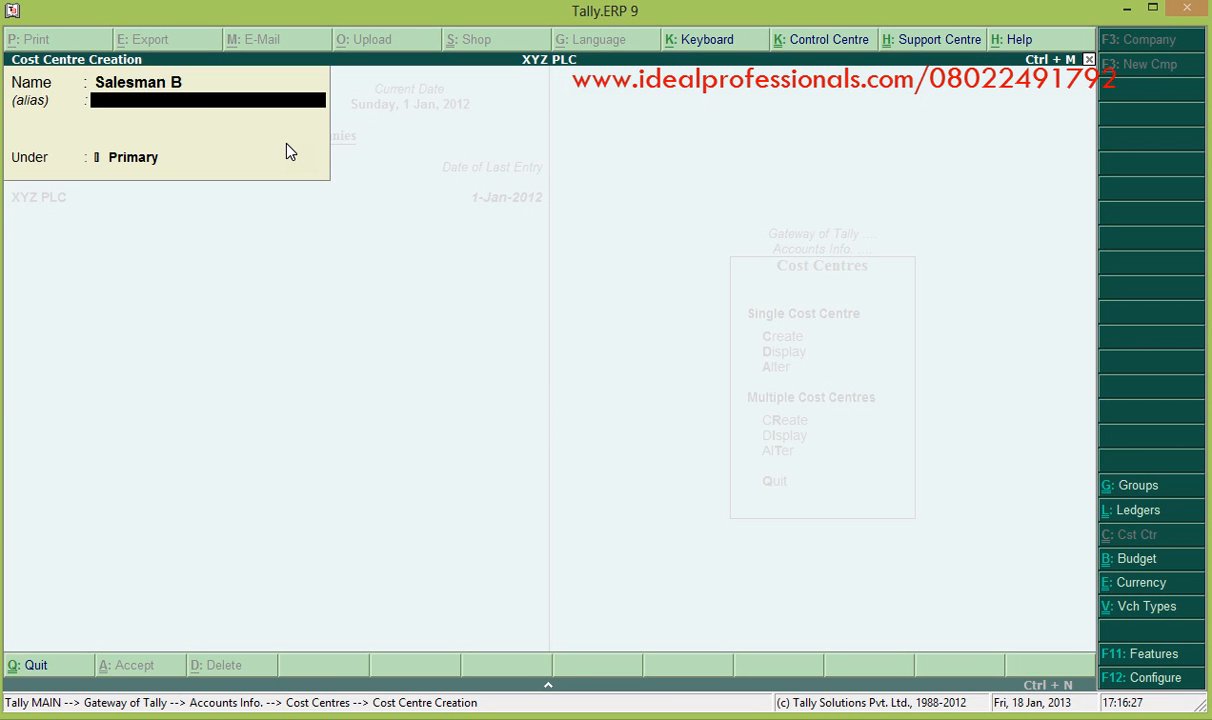
key(Down)
key(Down)
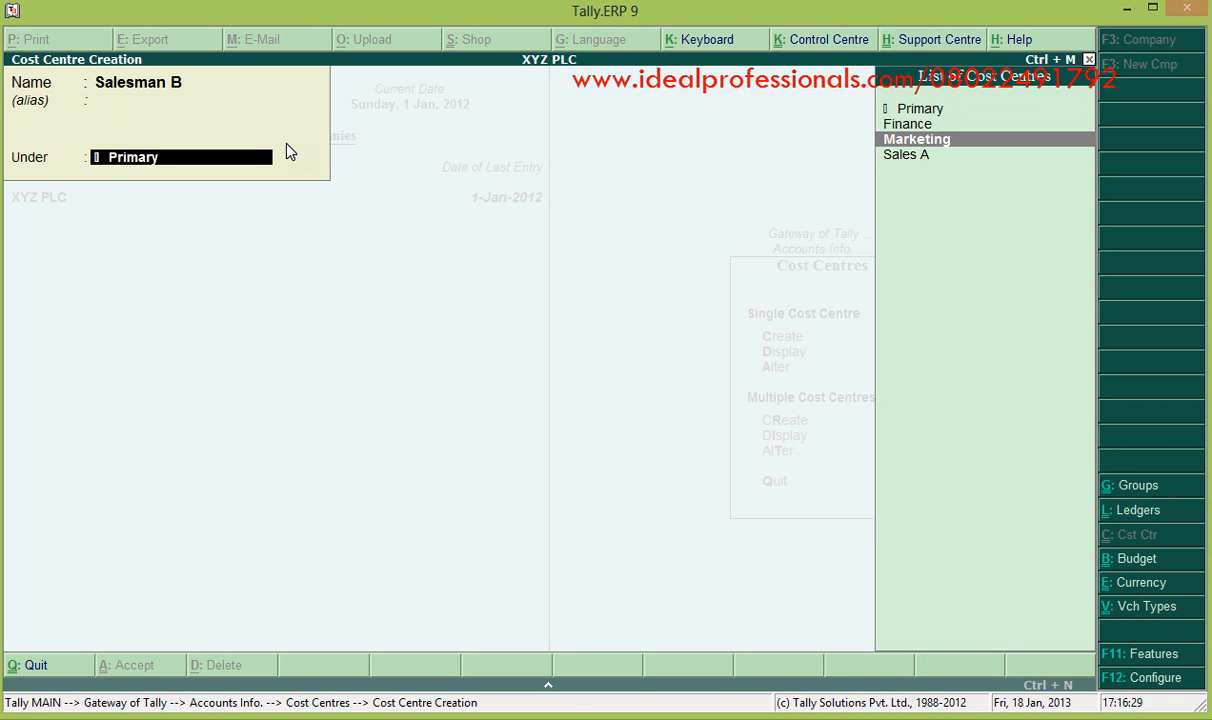
key(Return)
key(Return)
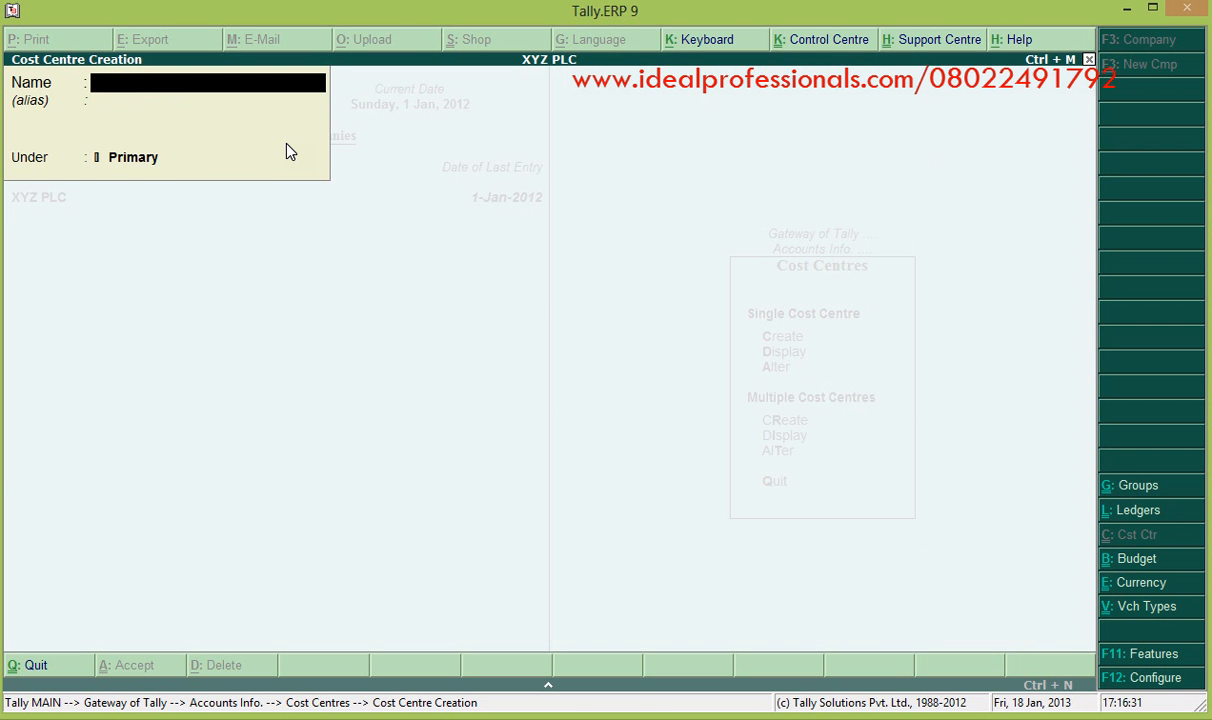
key(y)
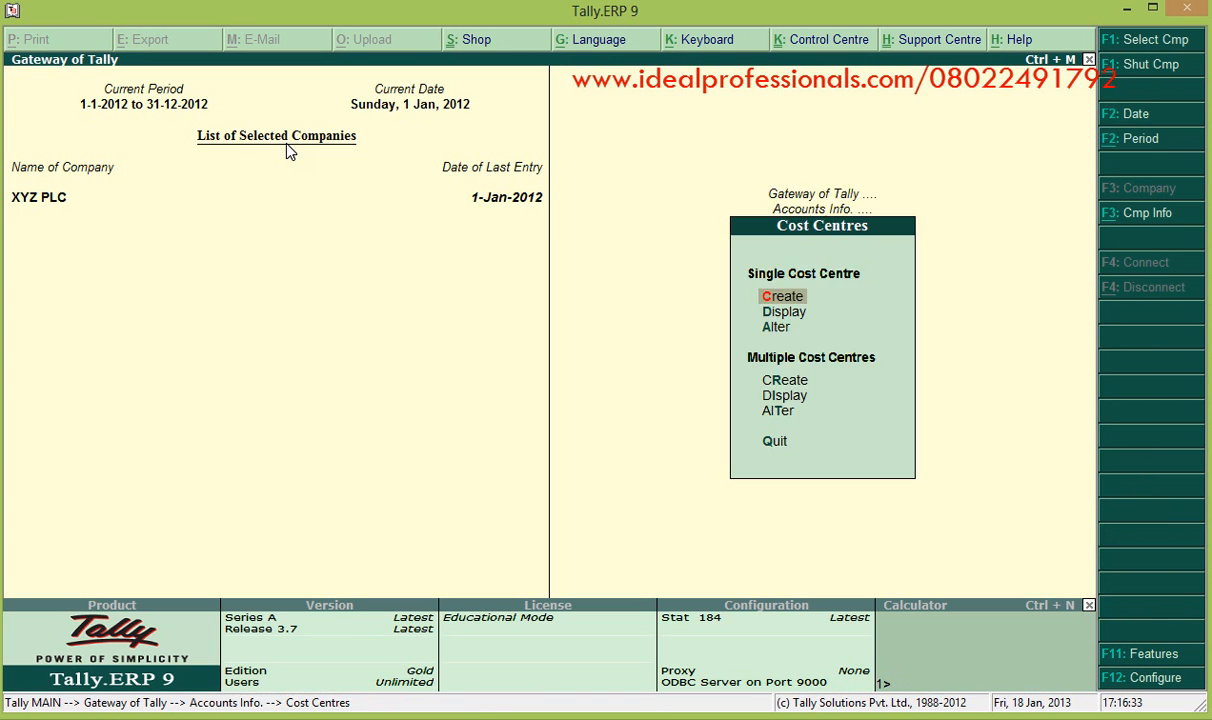
key(Escape)
key(Escape)
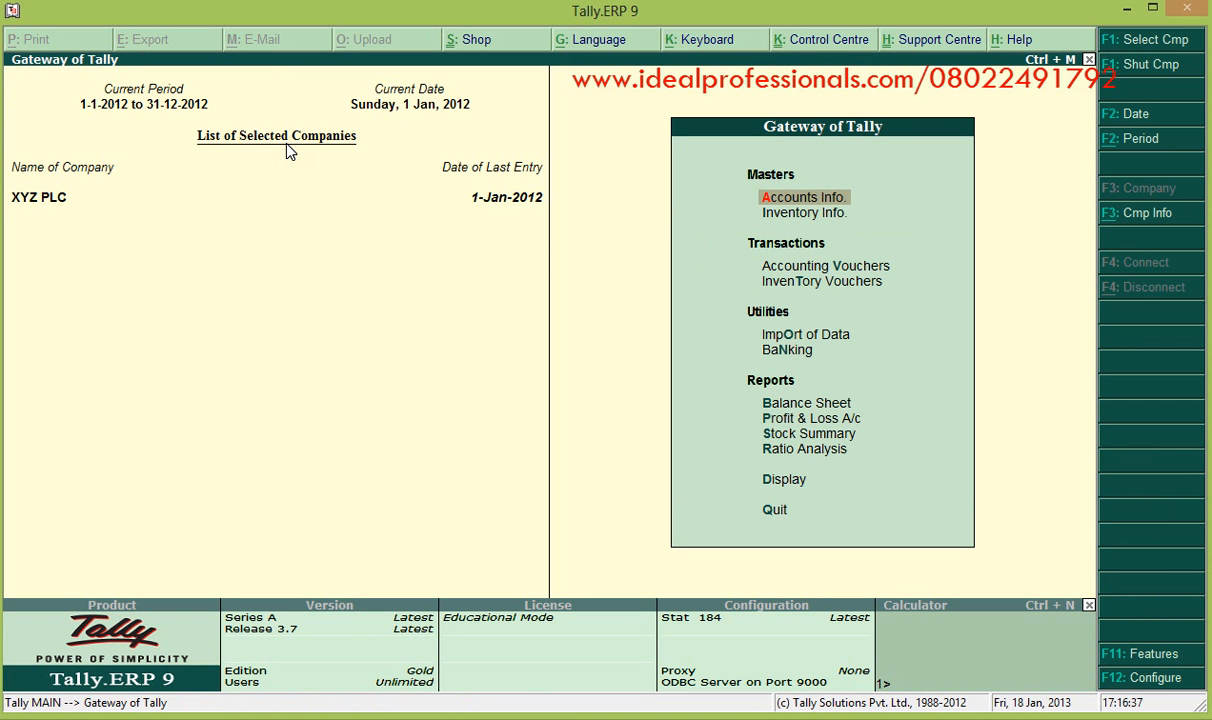
Start a new accounting voucher of type Sales and enter 45 as its reference
click(864, 274)
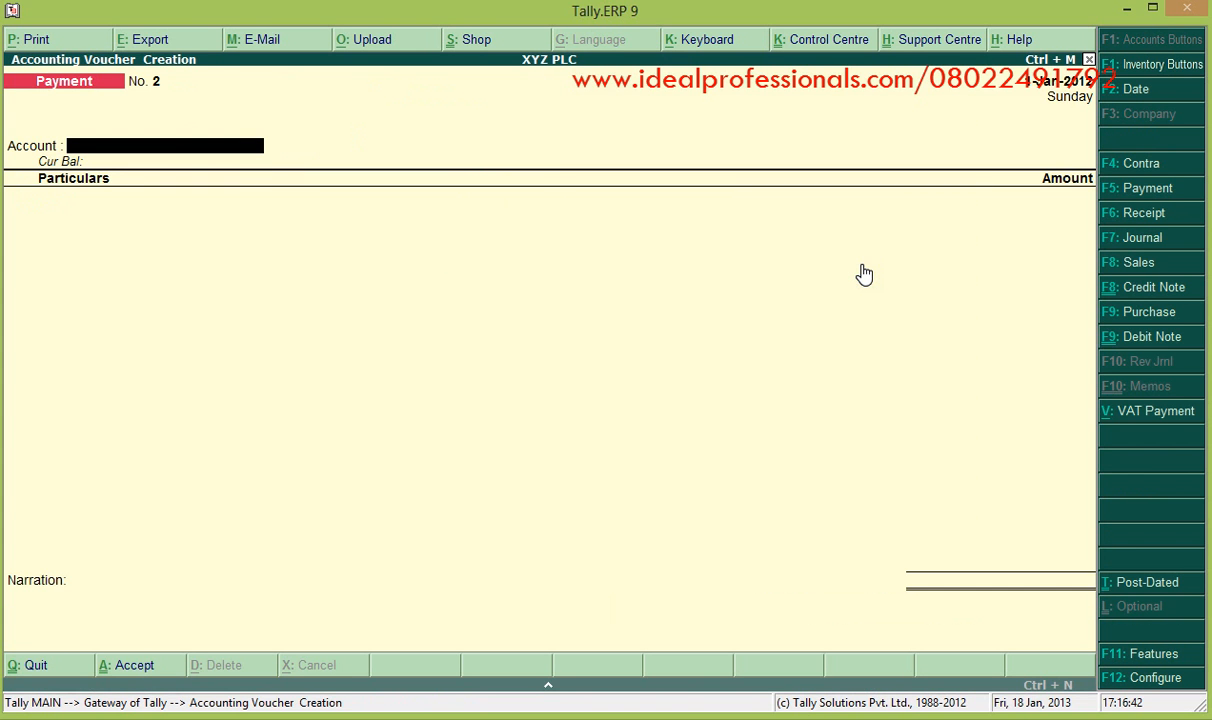
click(1135, 268)
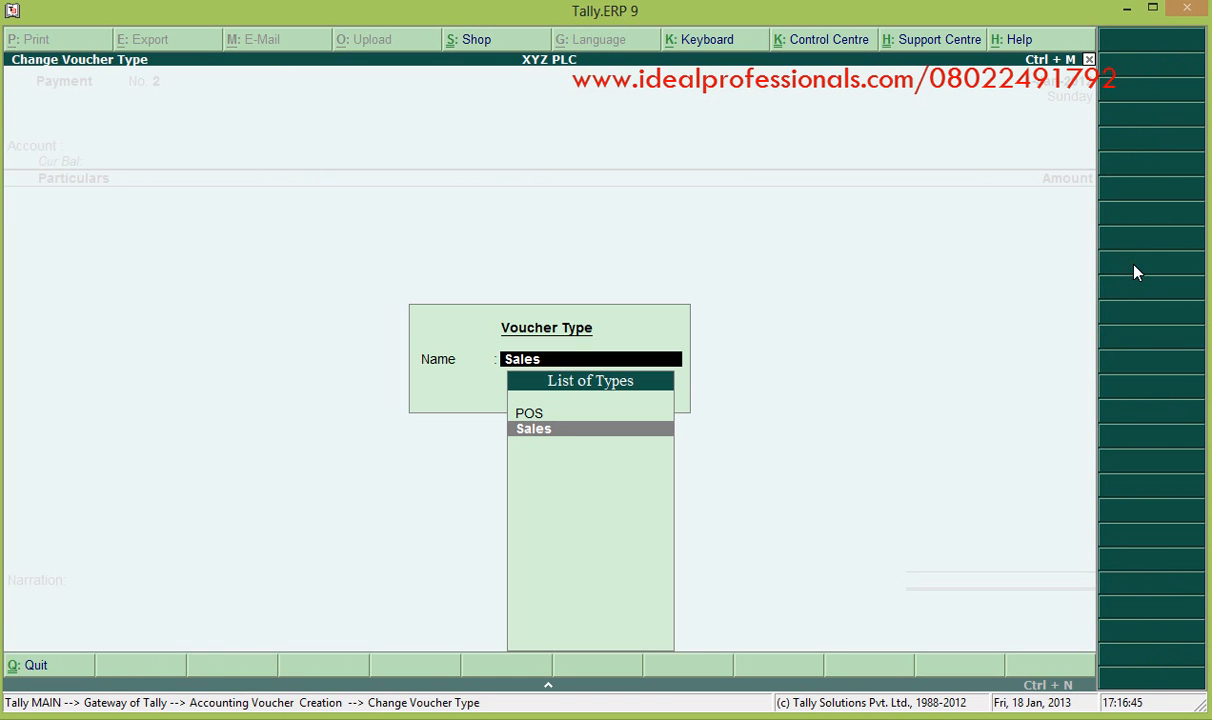
click(592, 430)
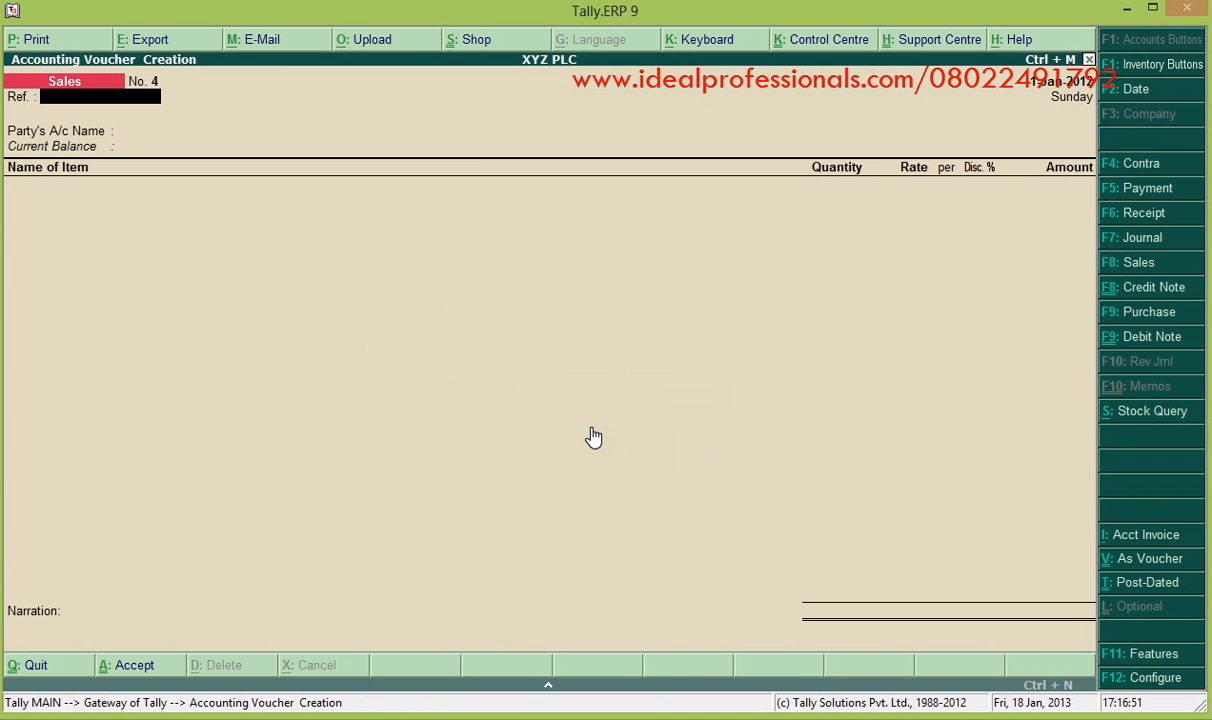
text(45)
key(Return)
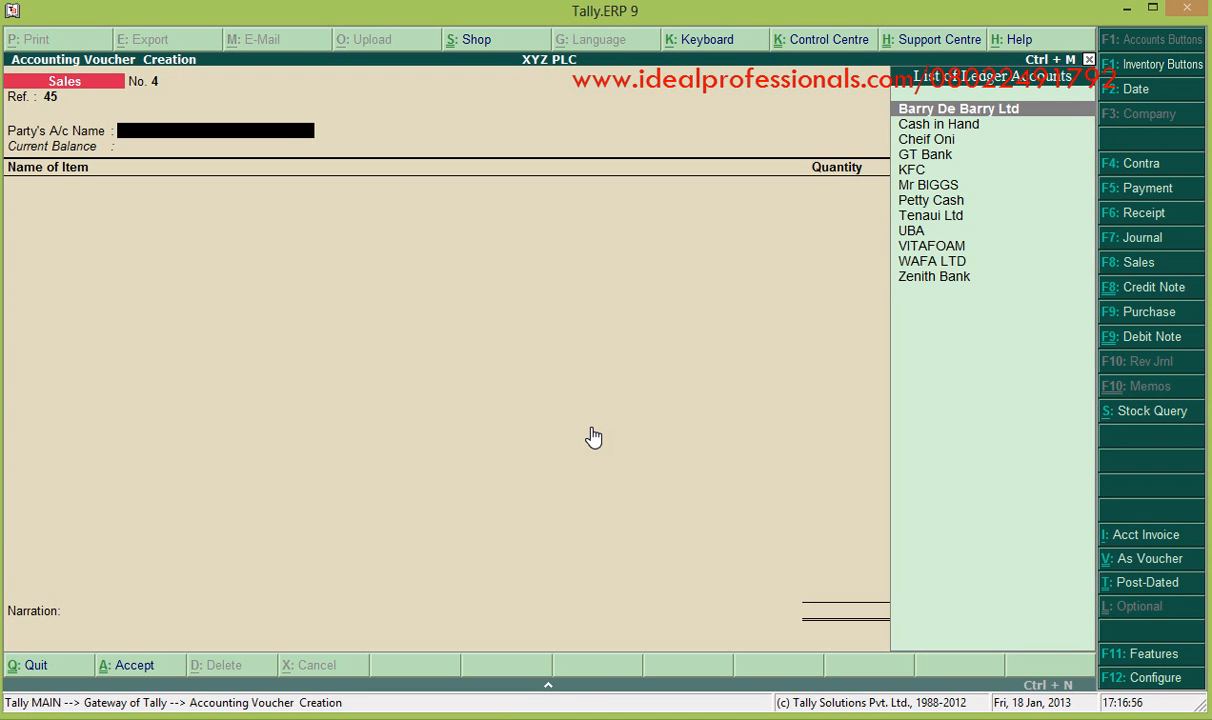
Set the sales voucher's party account to Tenaui Ltd
key(Down)
key(Down)
key(Down)
key(Down)
key(Down)
key(Down)
key(Down)
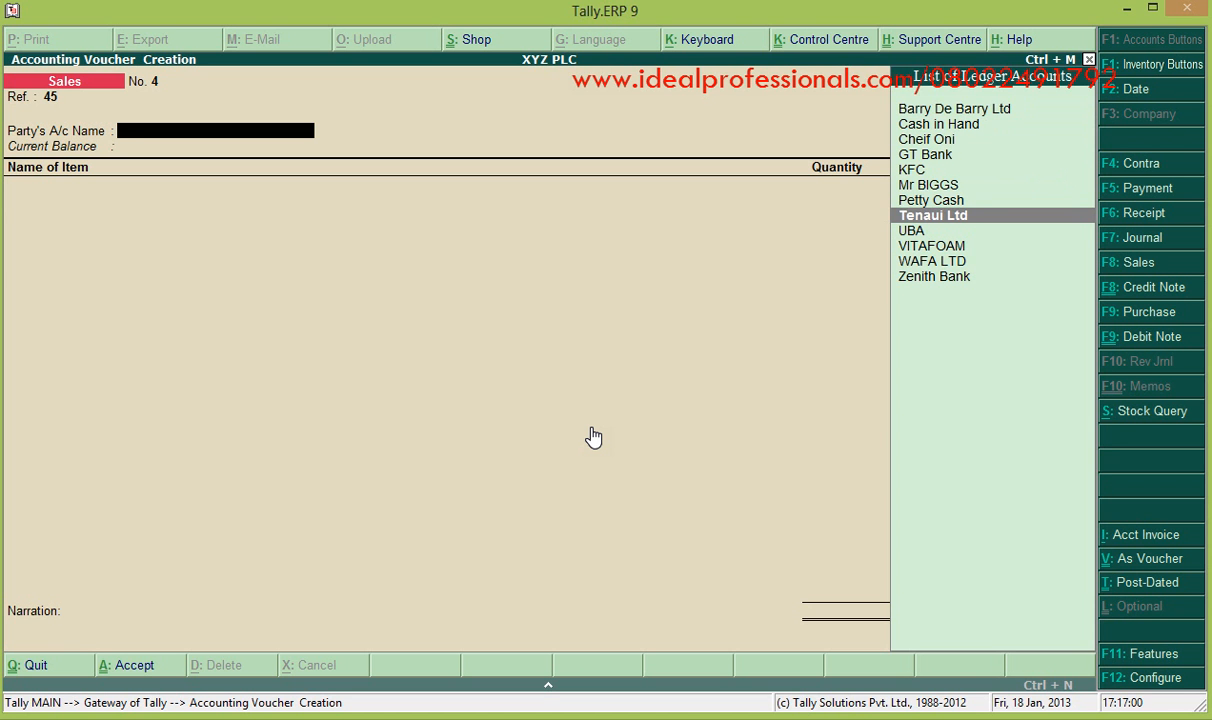
key(Return)
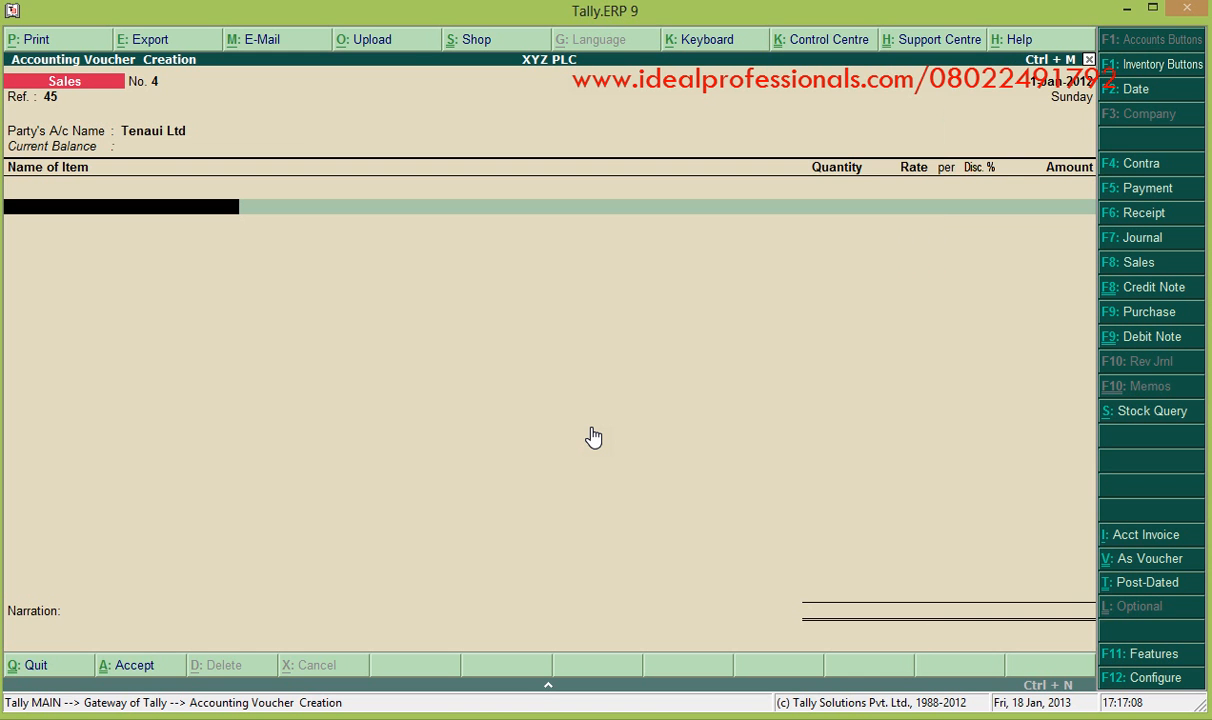
Add the stock item SUPPLIES to the sales voucher, allocating 40 Nos from Main Location at a rate of 700
text(S)
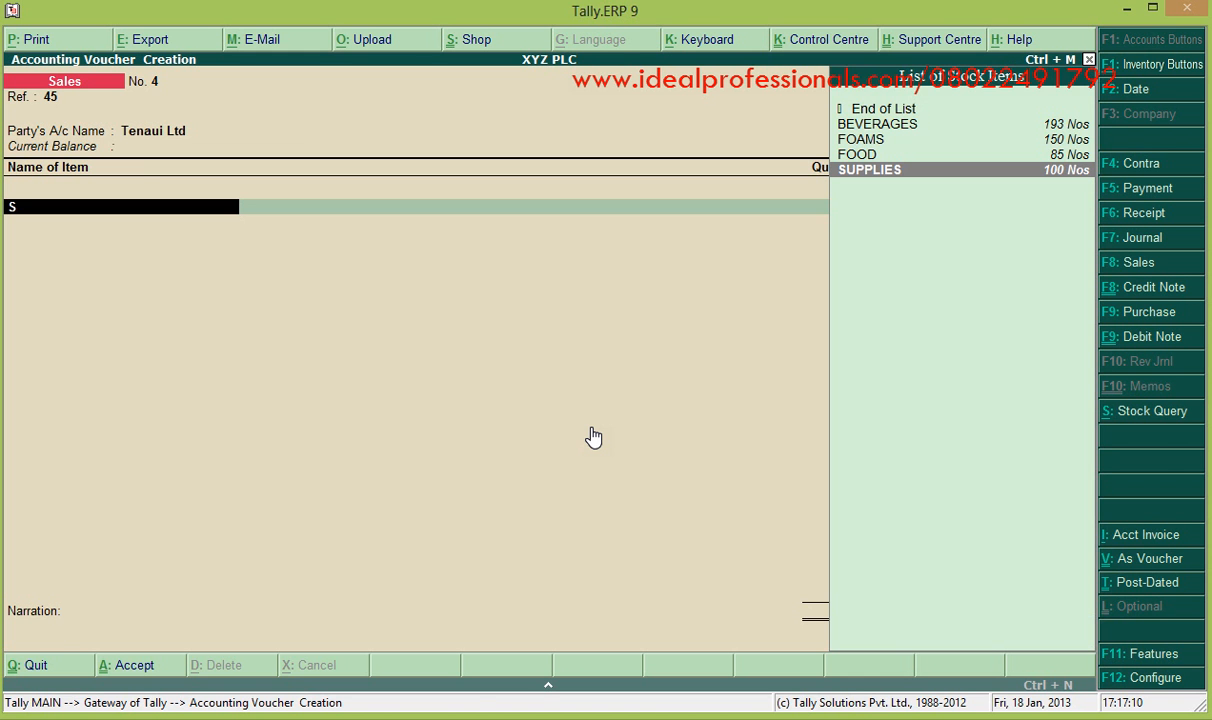
key(Return)
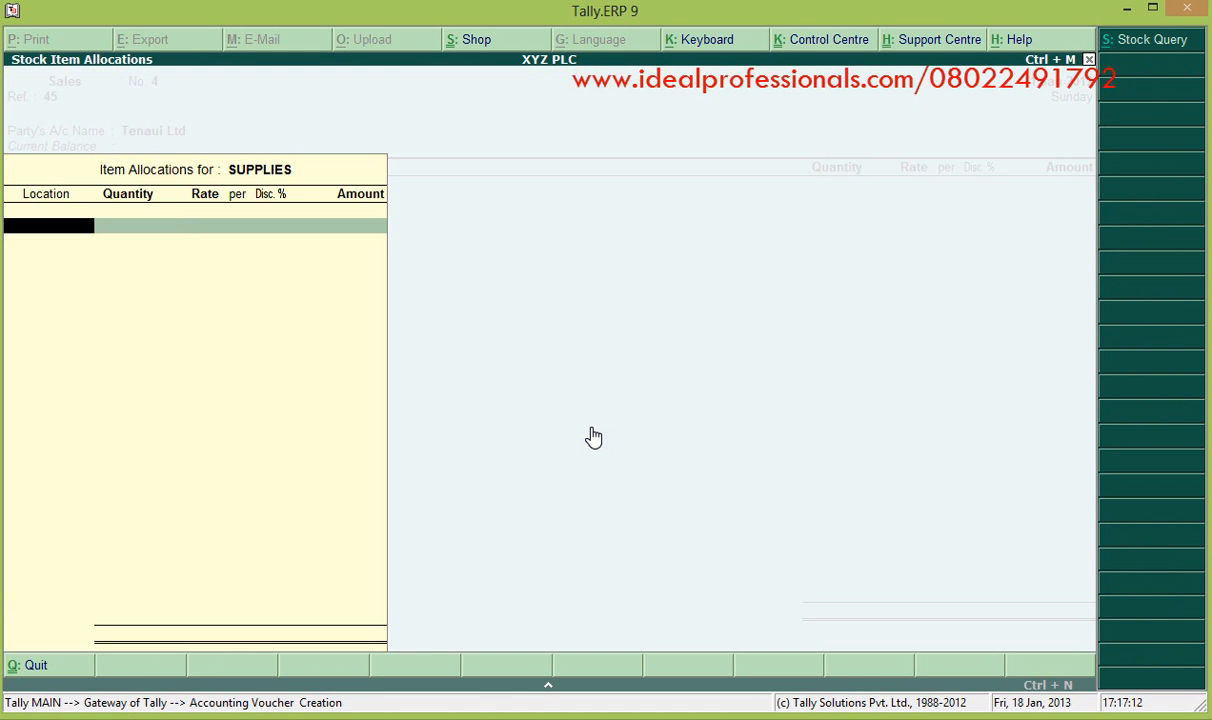
text(M)
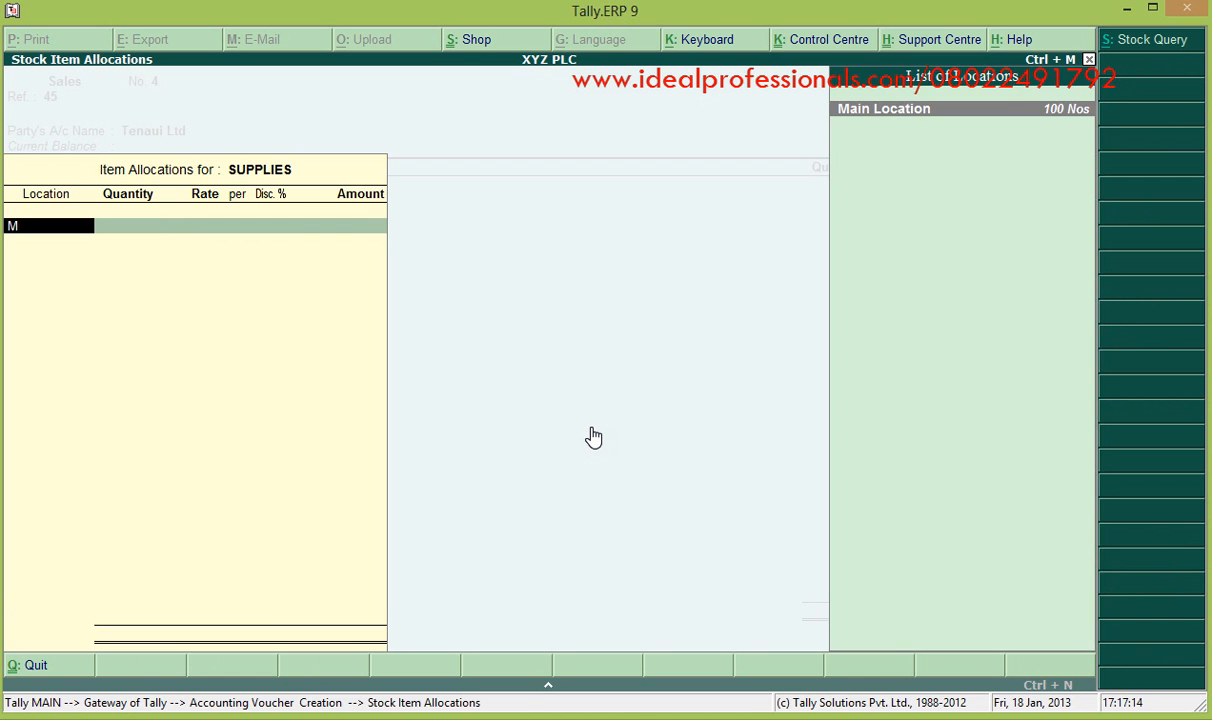
key(Return)
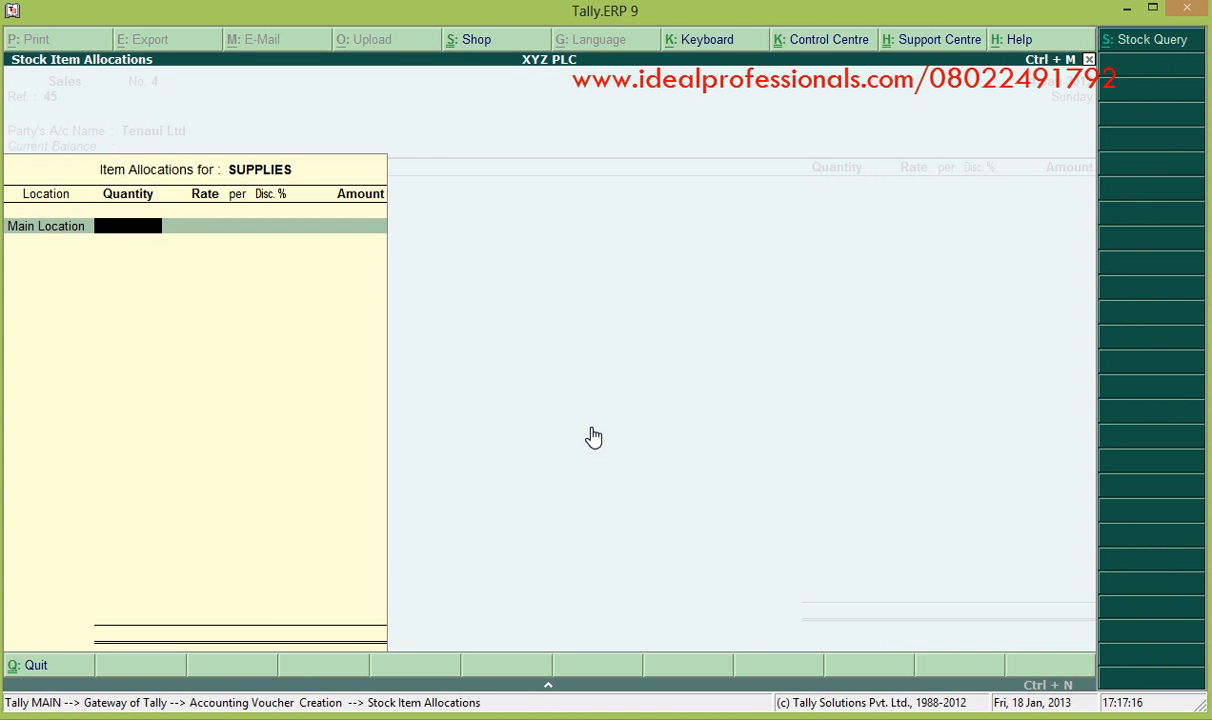
text(40)
key(Return)
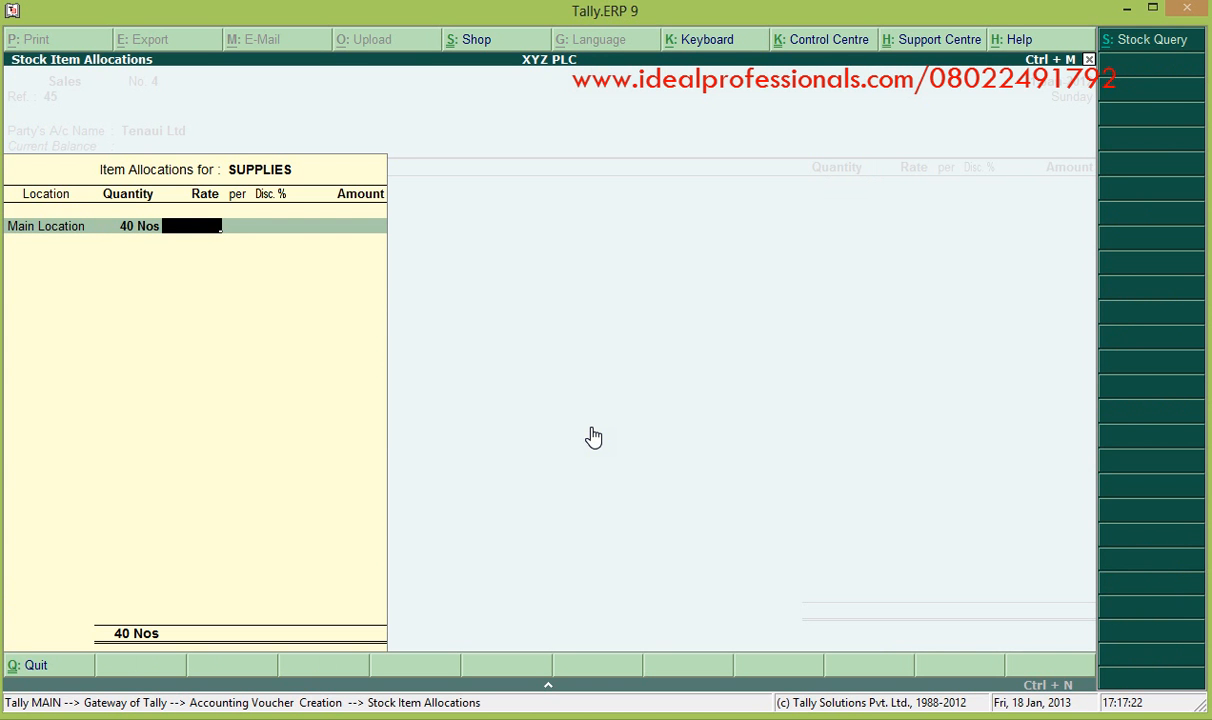
text(700)
key(Return)
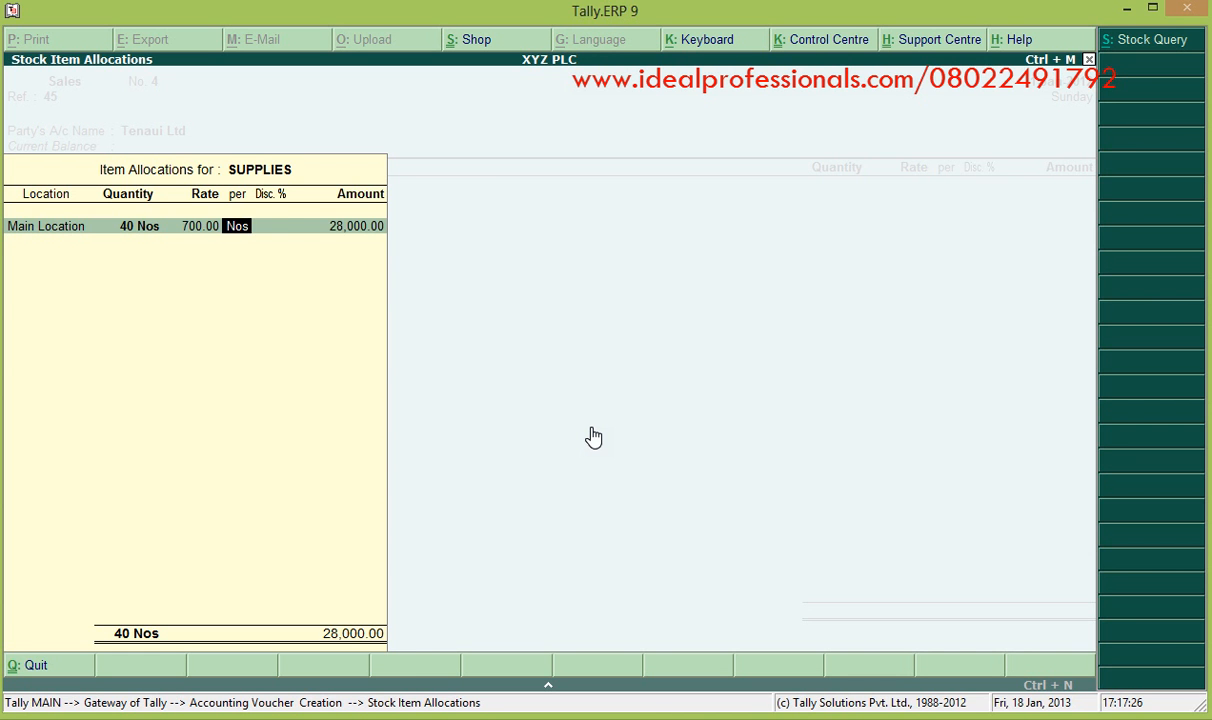
key(Return)
key(Return)
key(Return)
key(Return)
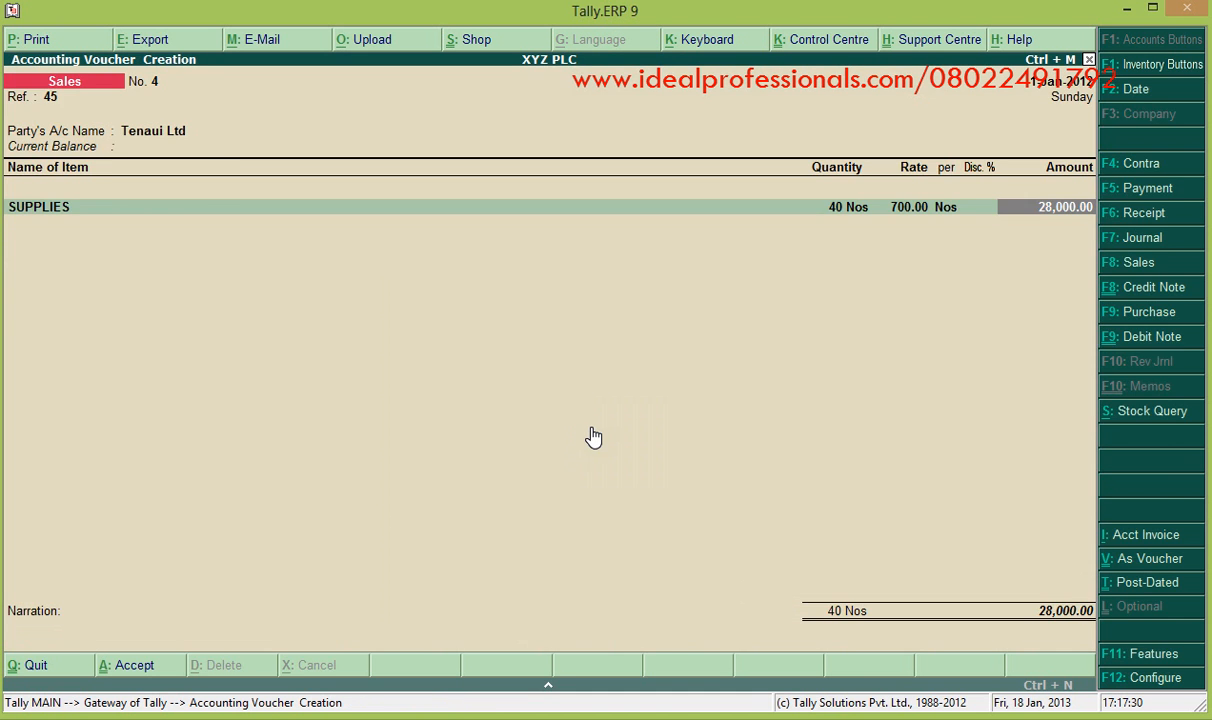
Post the full SUPPLIES amount to the SALES-SUPPLIES ledger in the accounting details
key(Return)
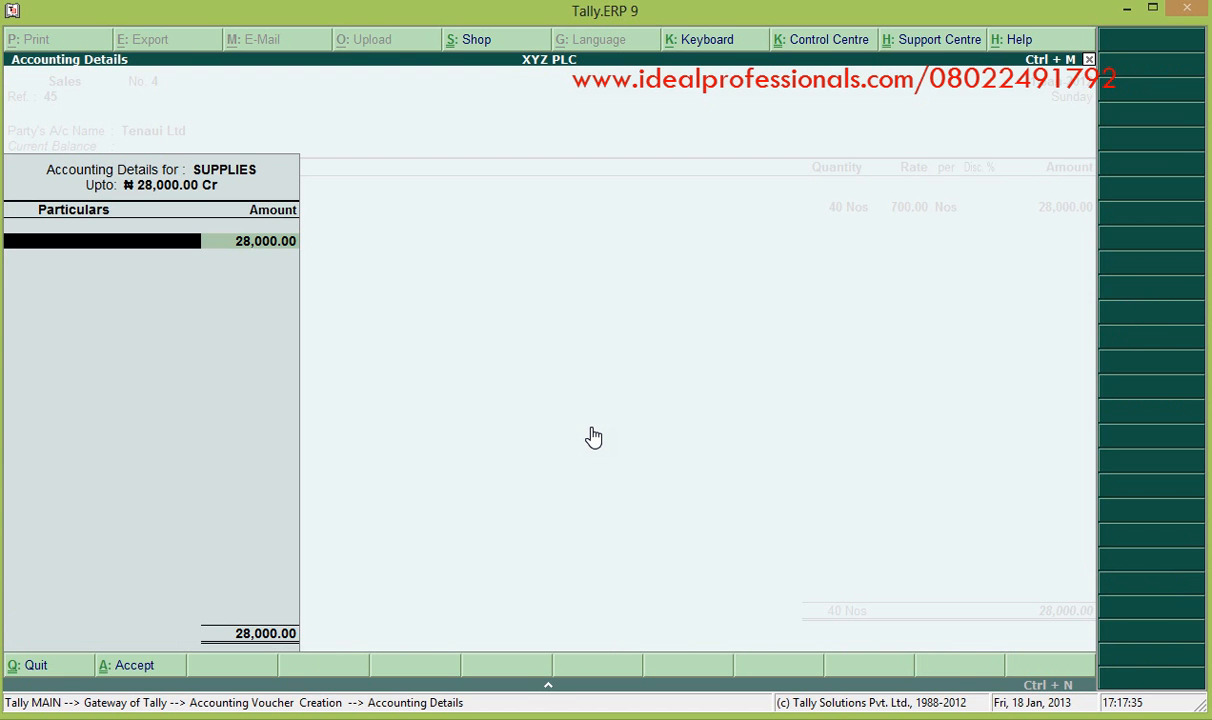
text(S)
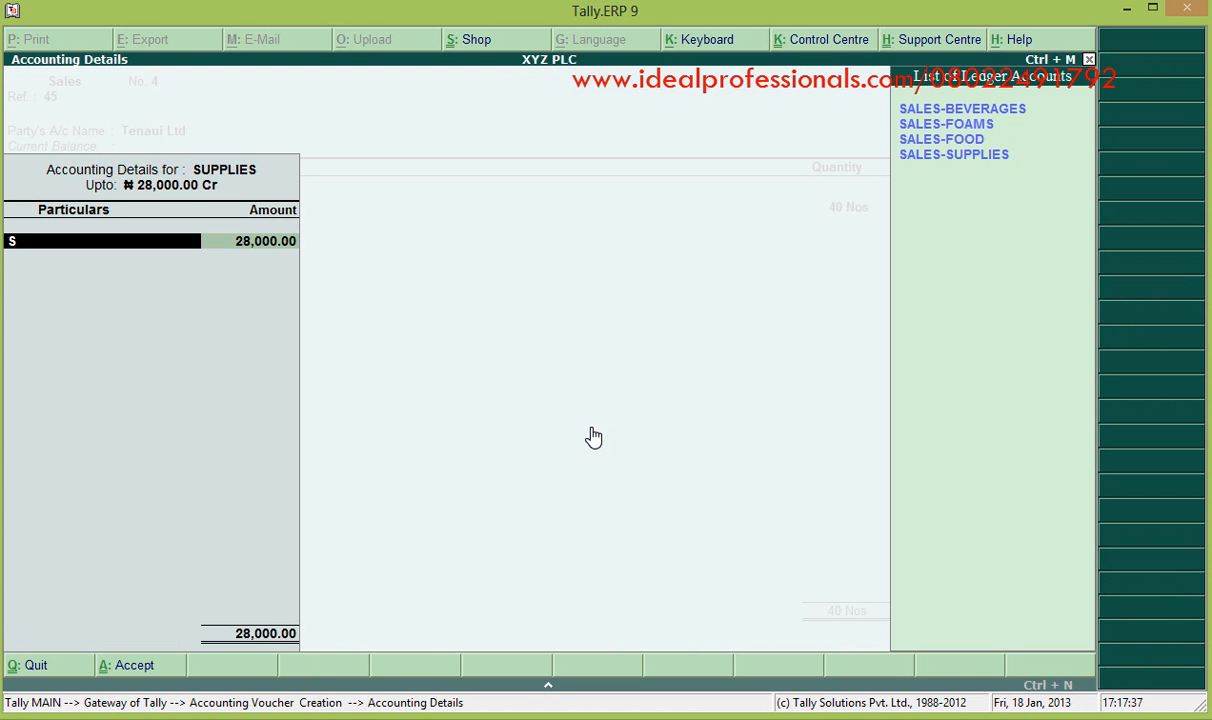
key(Down)
key(Down)
key(Down)
key(Return)
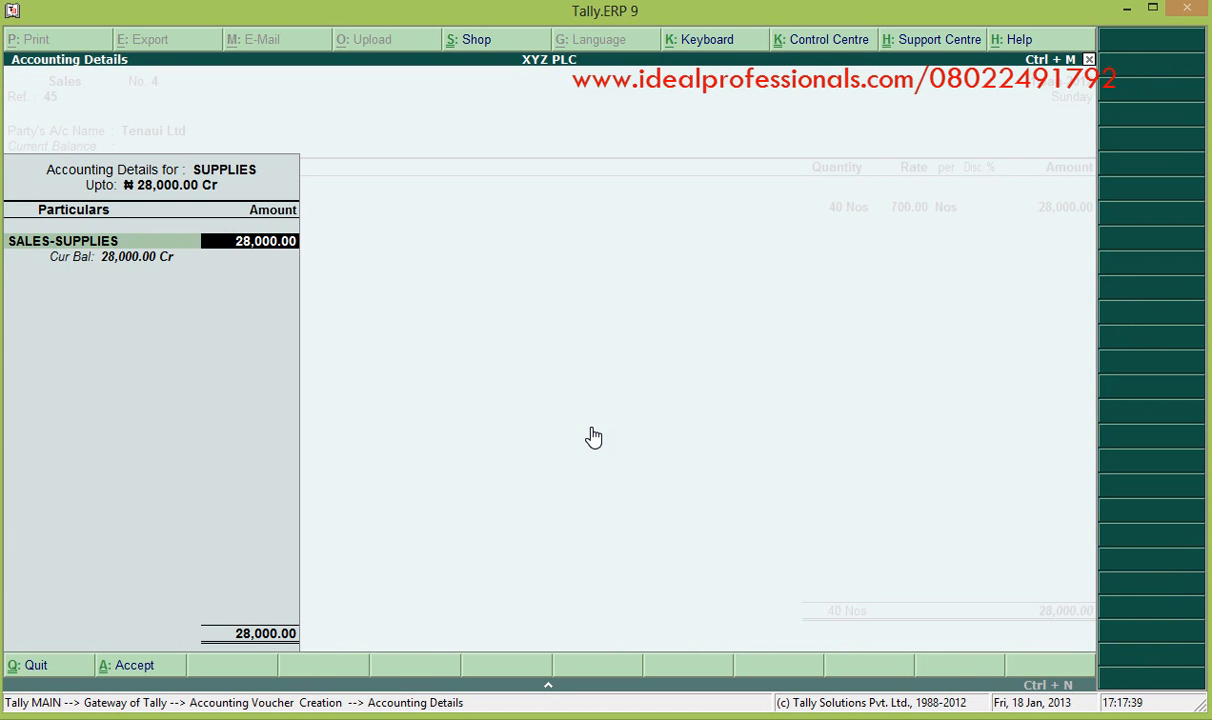
key(Return)
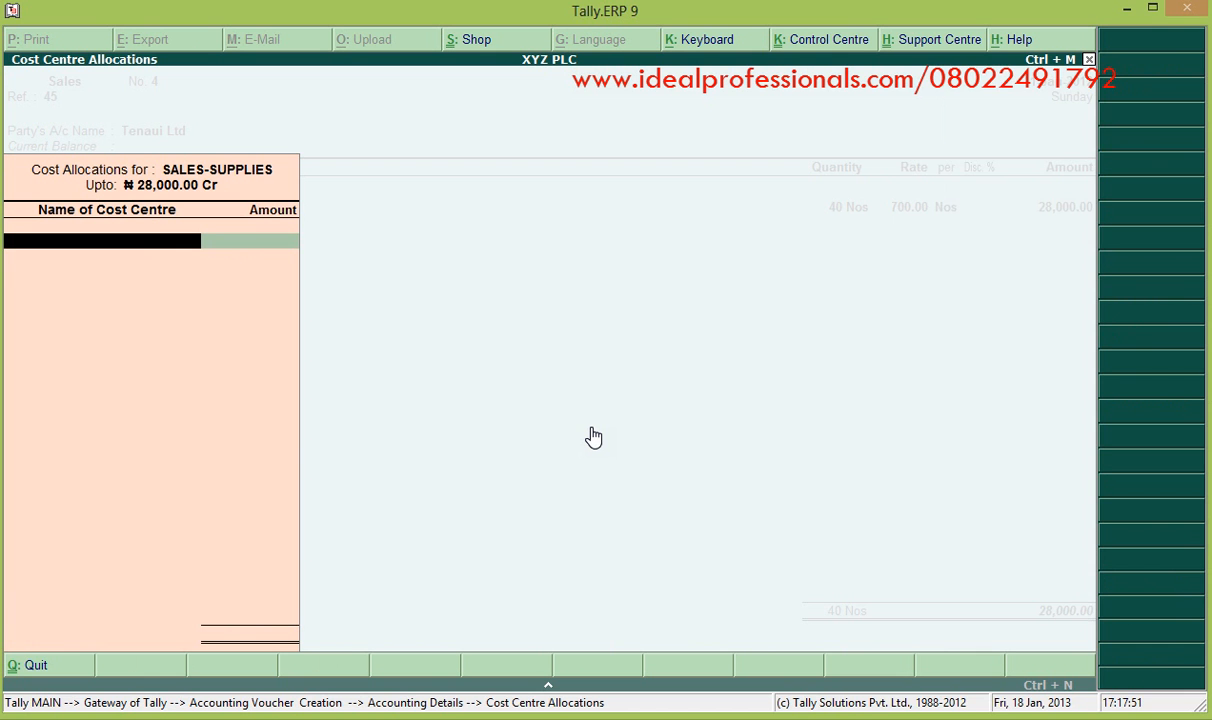
Allocate the full SALES-SUPPLIES amount to the Finance cost centre
text(F)
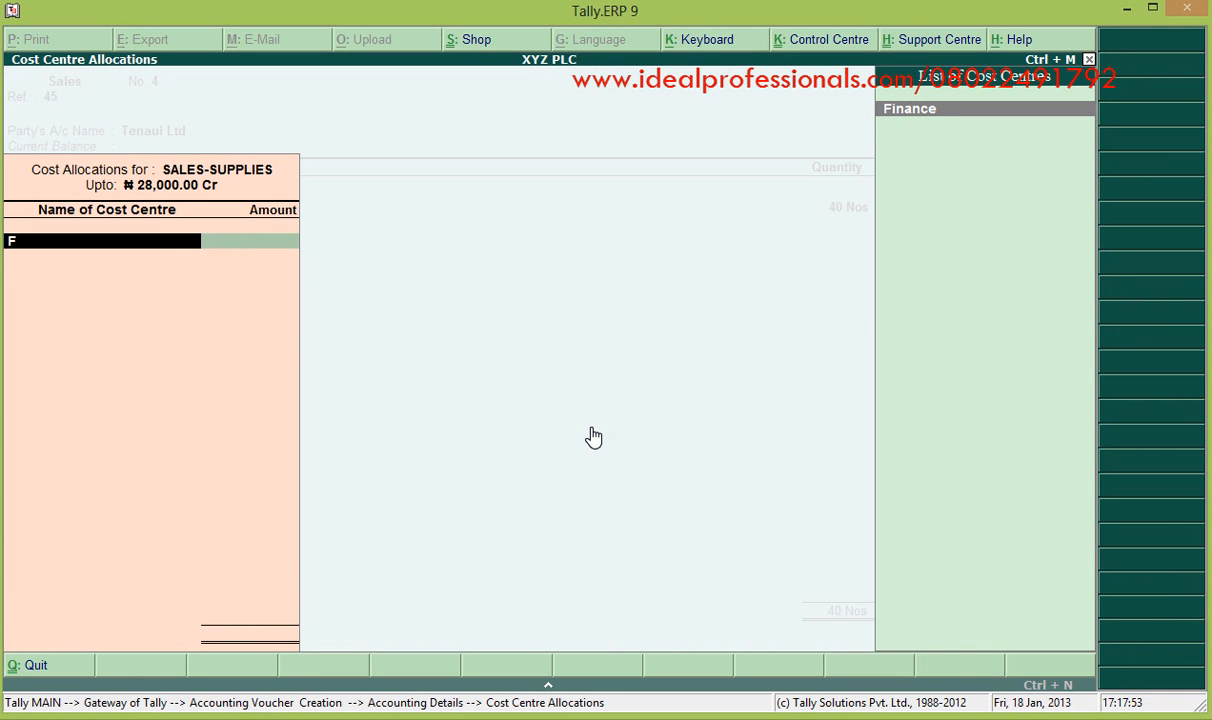
key(BackSpace)
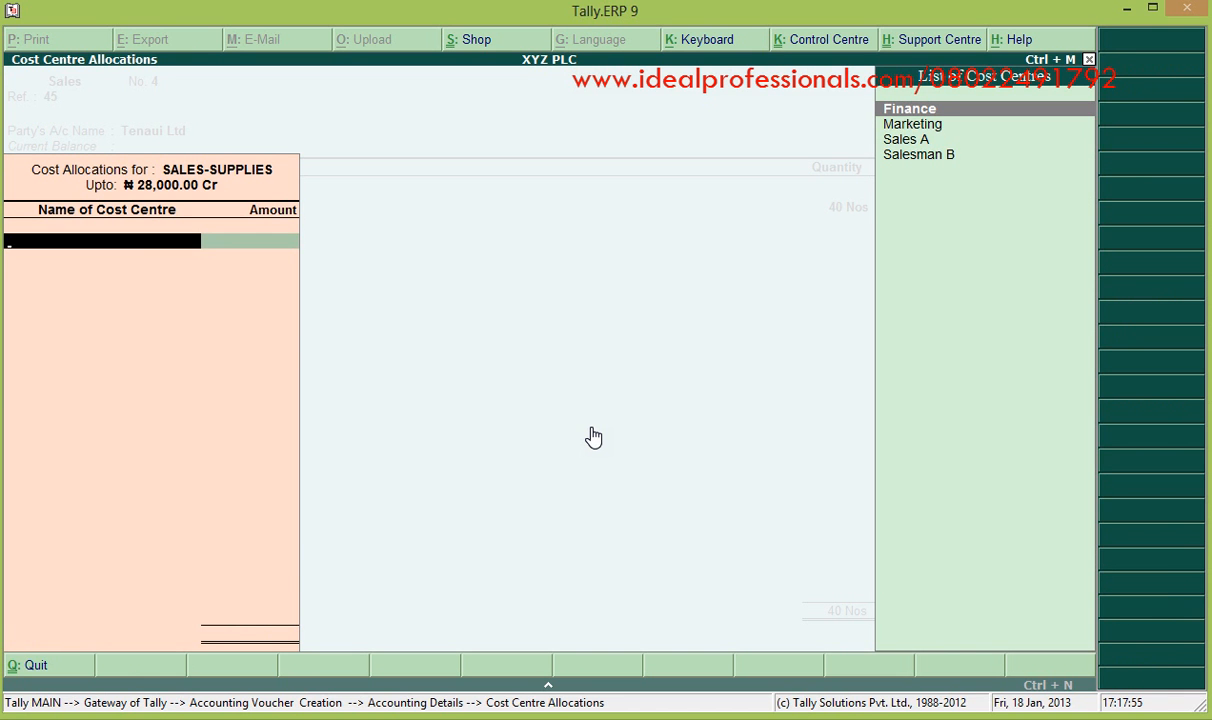
key(Down)
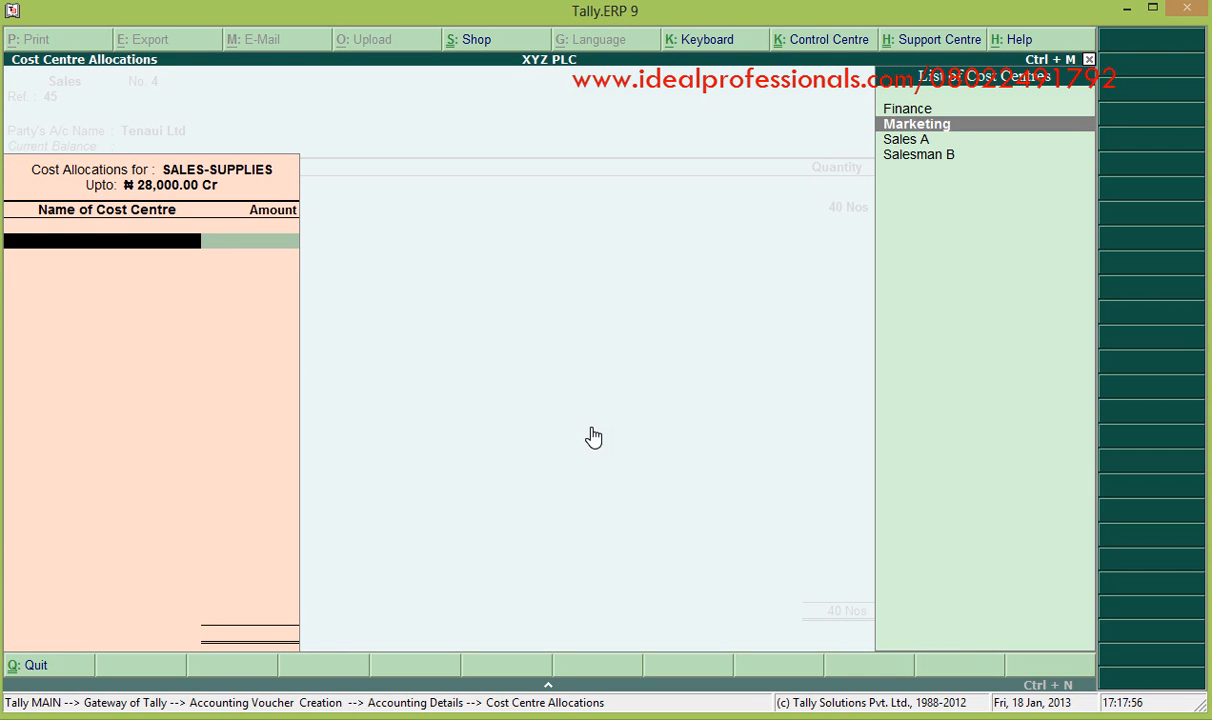
key(Down)
key(Down)
key(Up)
key(Up)
key(Up)
key(Return)
key(Return)
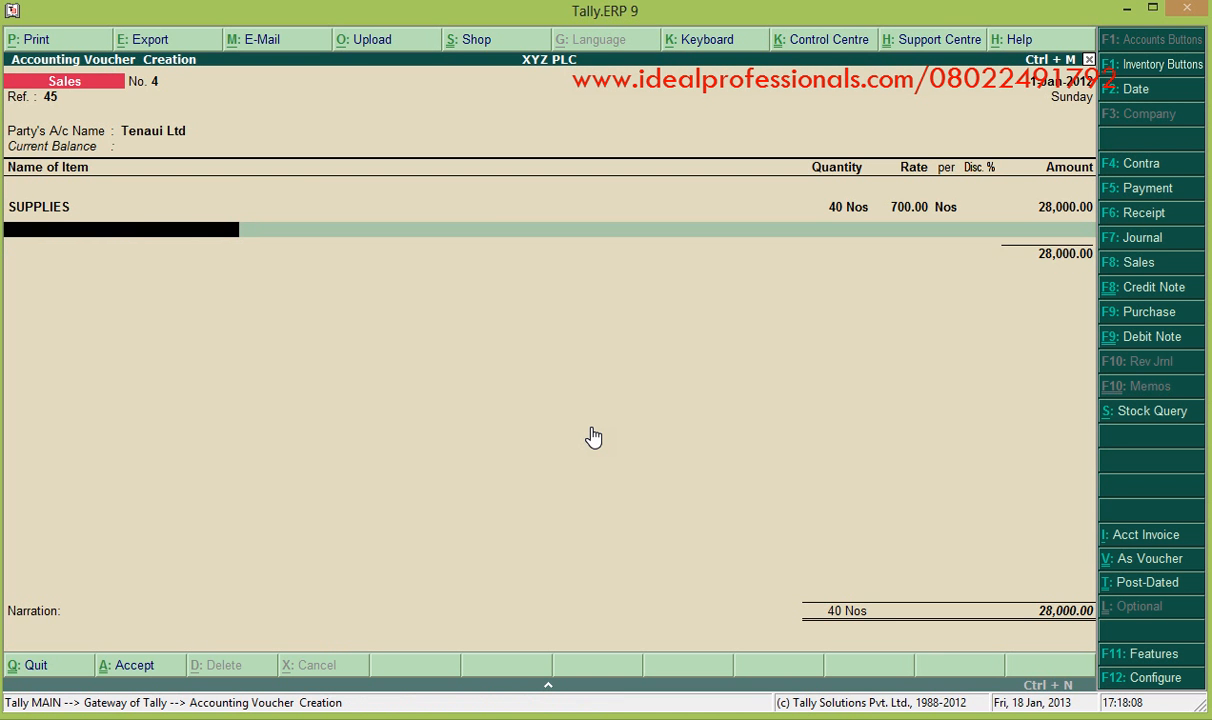
End the item list, leave the narration blank and accept the sales voucher
key(Return)
key(Return)
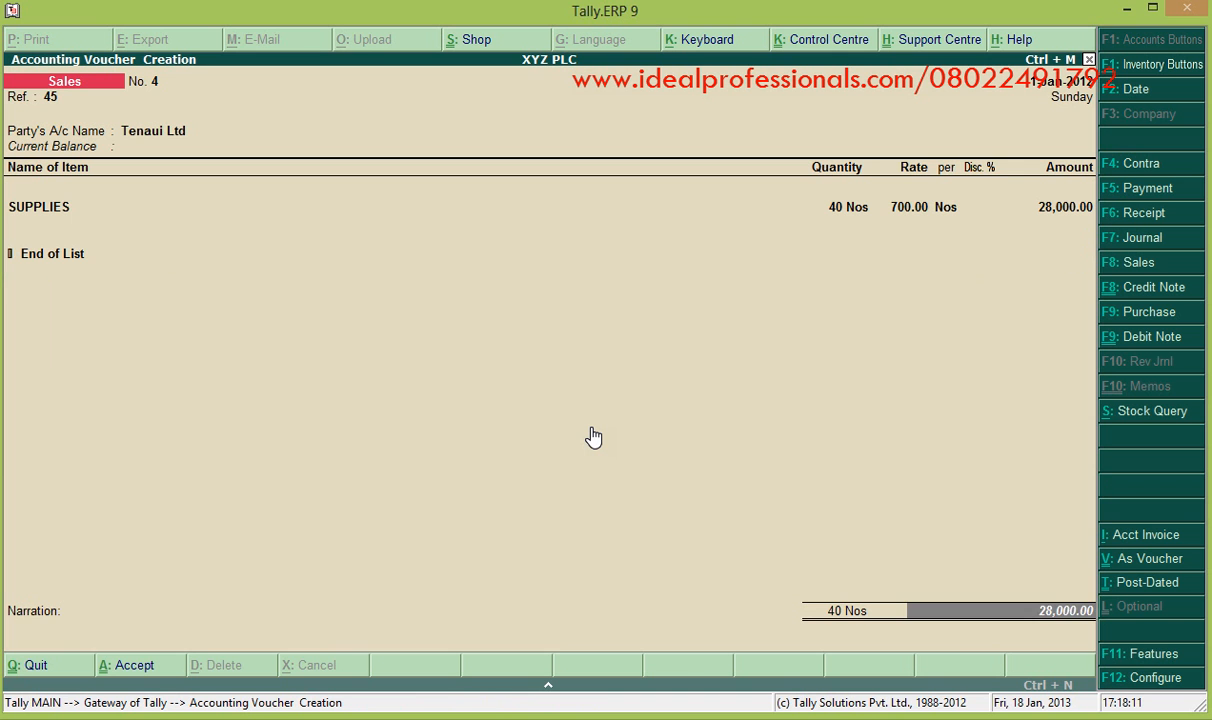
key(Return)
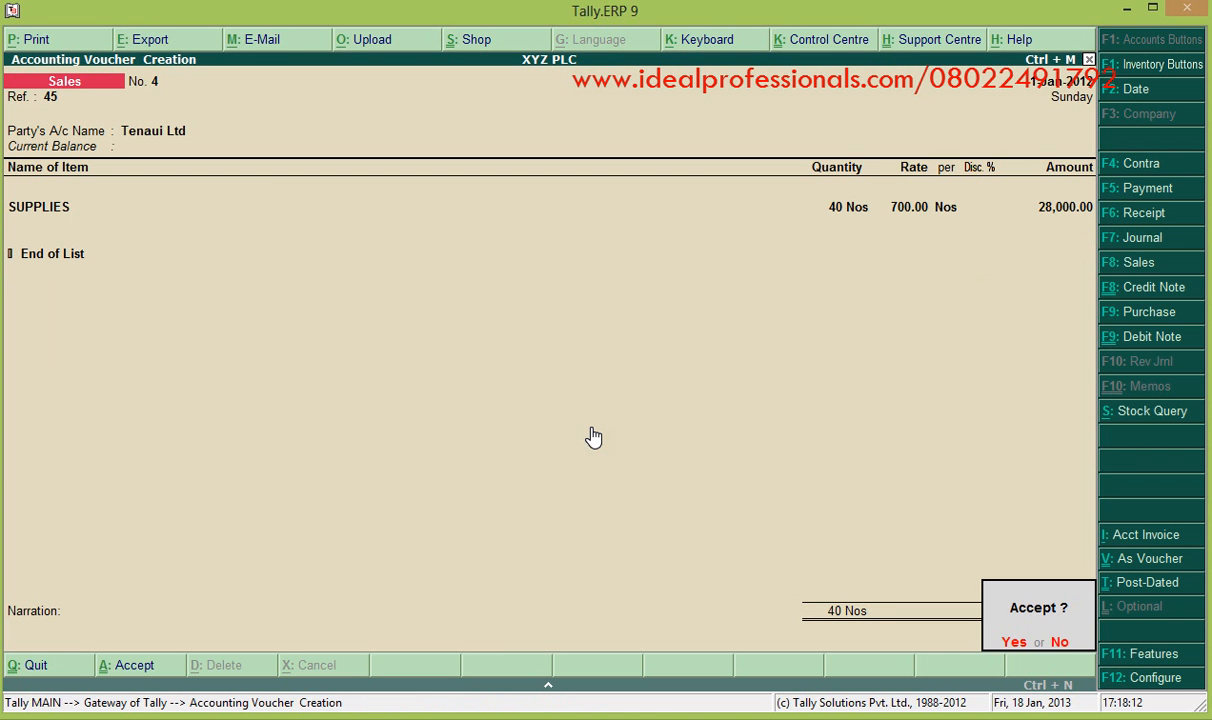
key(Return)
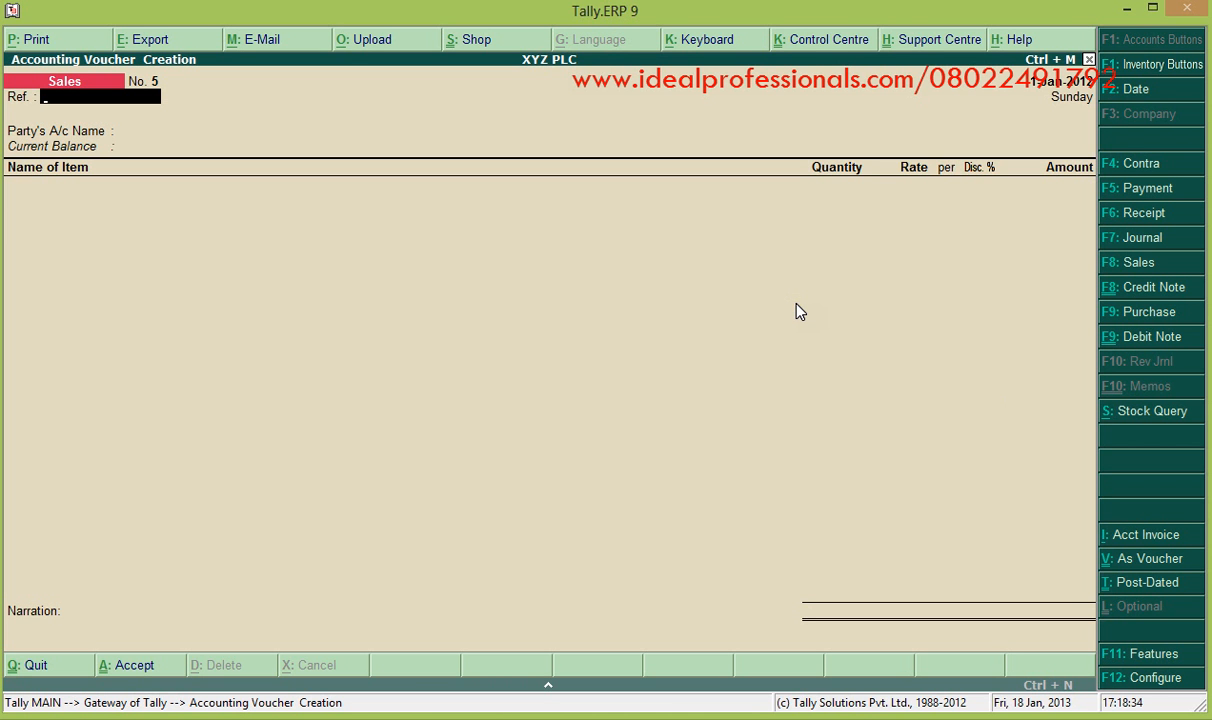
Look through the Contra, Receipt and Journal voucher screens and the available payment voucher types
click(1143, 167)
click(1145, 188)
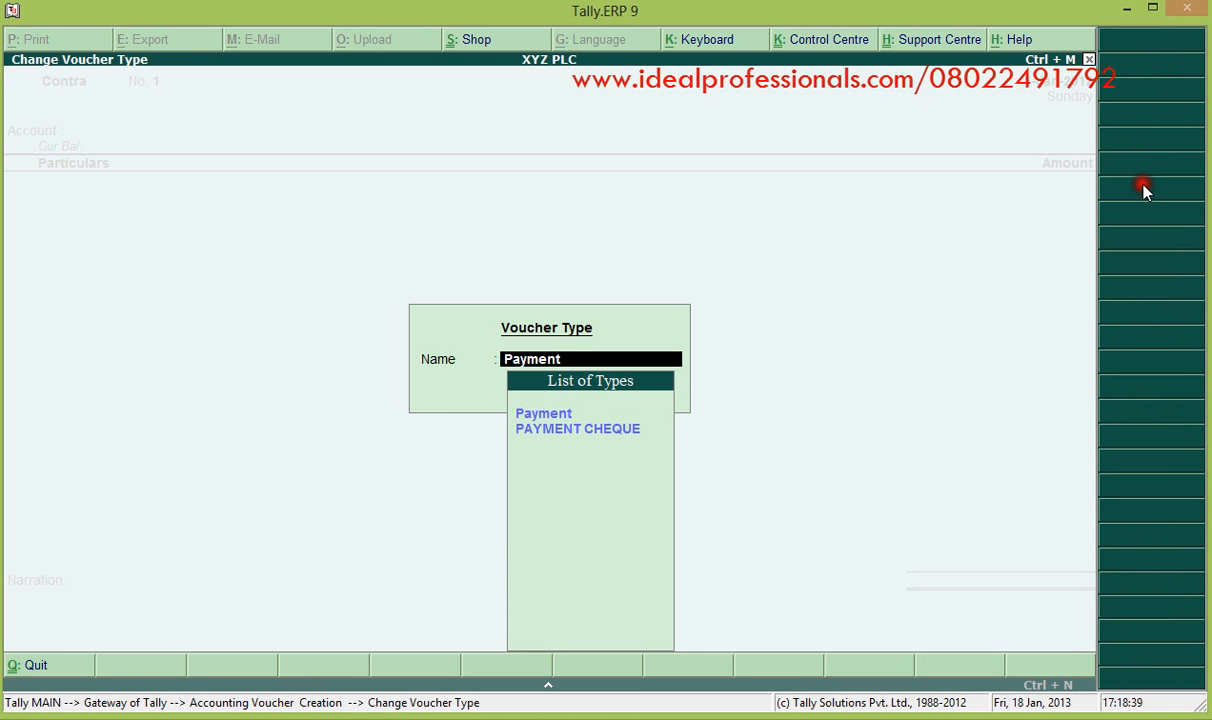
key(Escape)
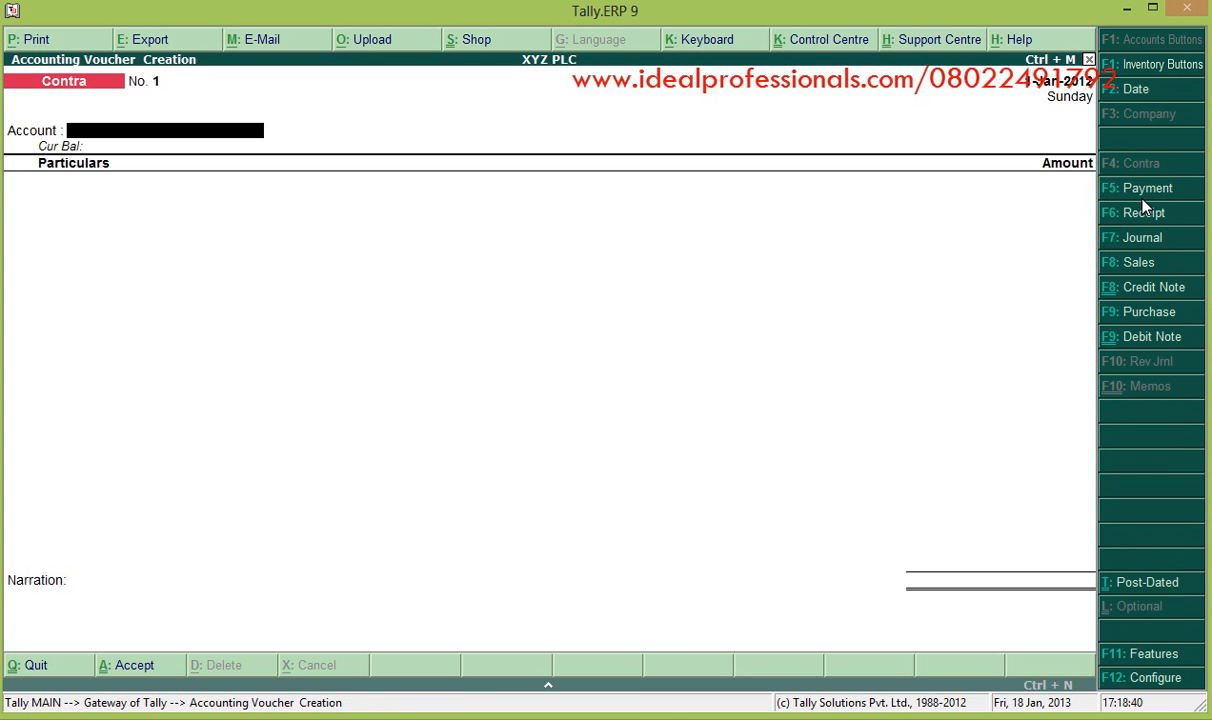
click(1144, 215)
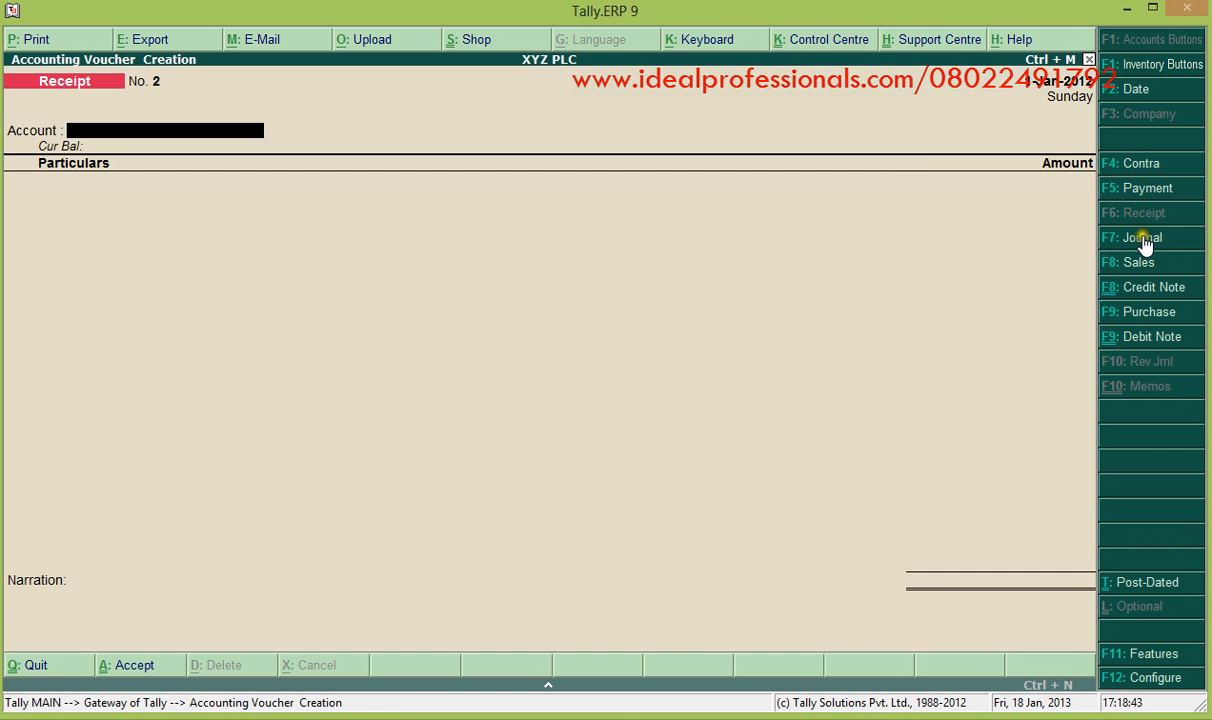
click(1144, 239)
Switch to a new Sales voucher and change its entry mode to account invoice
click(1140, 262)
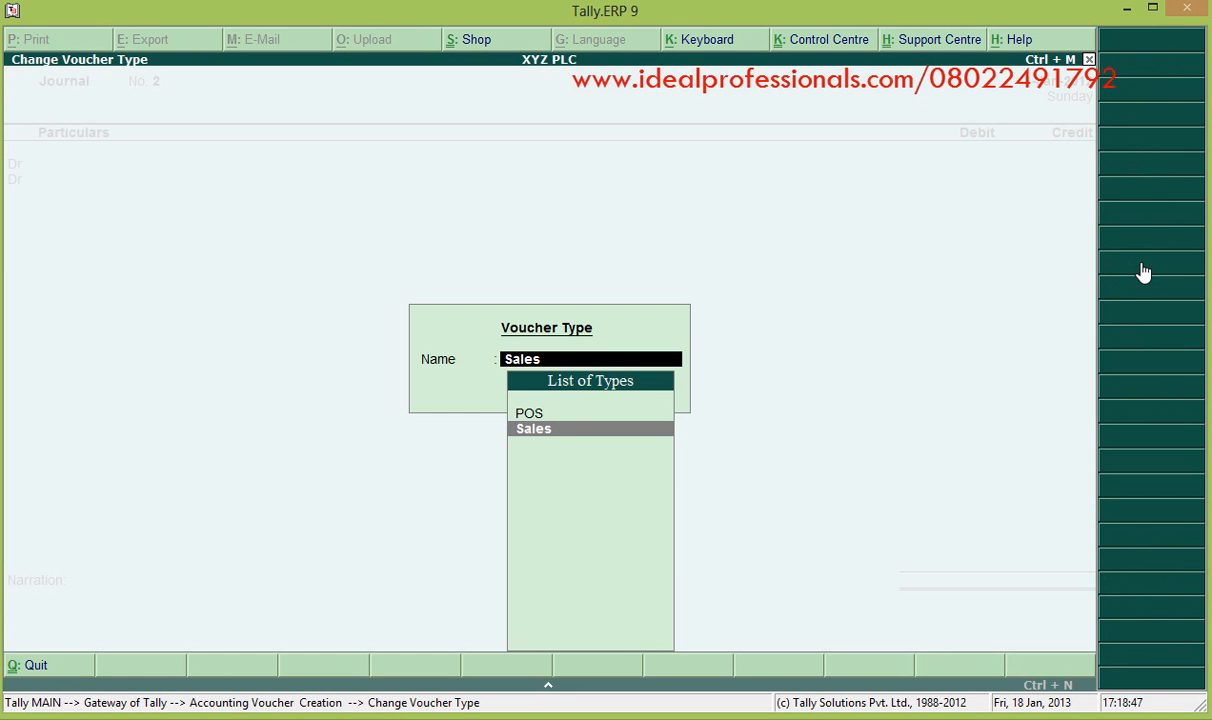
key(Return)
click(1150, 537)
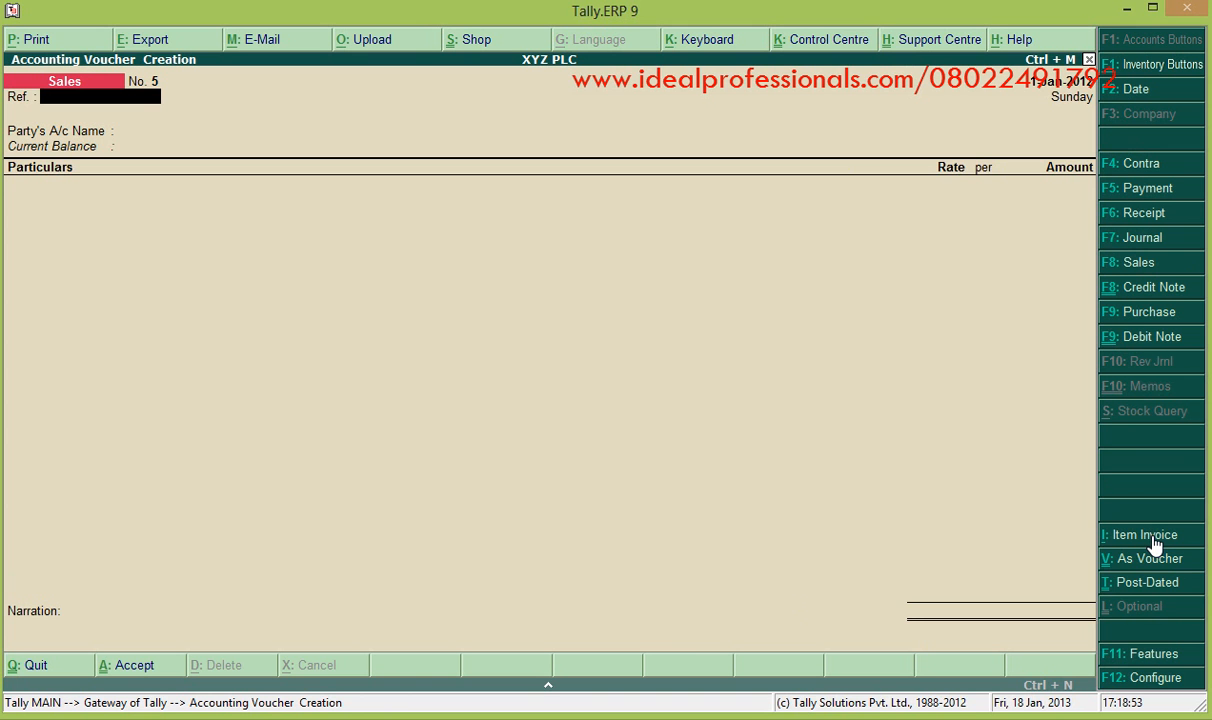
Set the Sales voucher to item invoice mode, checking how its plain voucher layout compares
click(1153, 540)
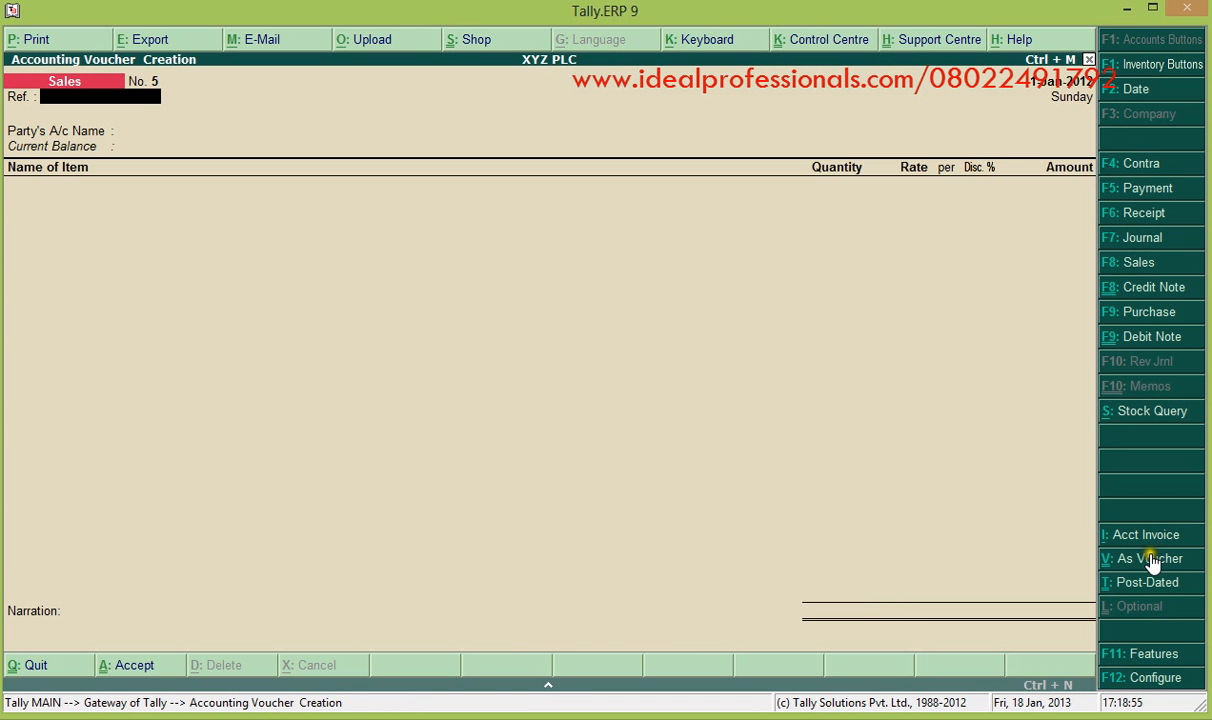
click(1147, 566)
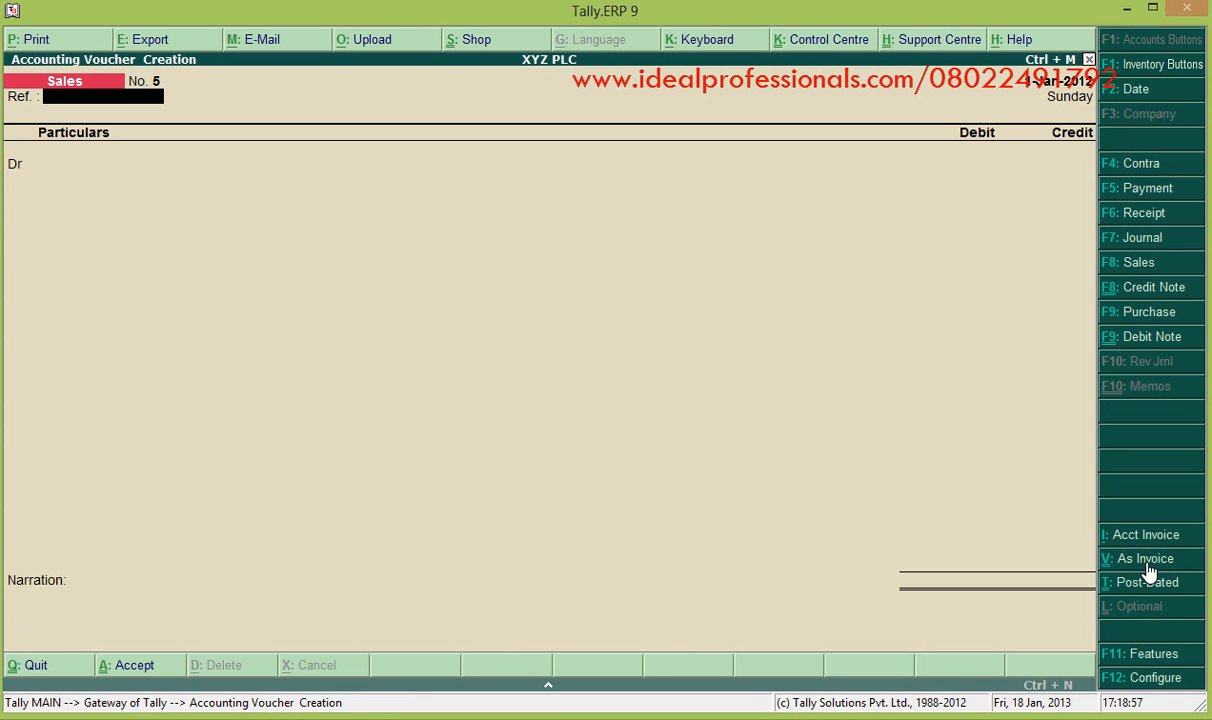
click(1147, 566)
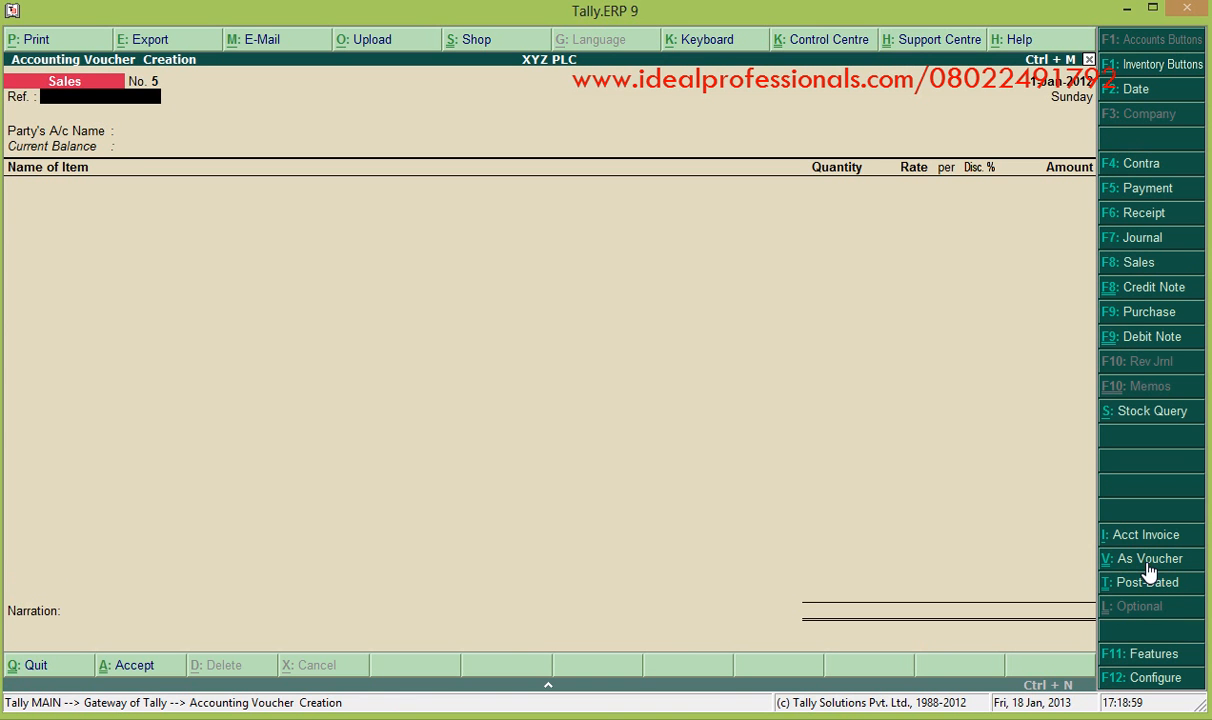
Review the Sales Invoice Configuration options for the voucher and leave them without making changes
click(1139, 680)
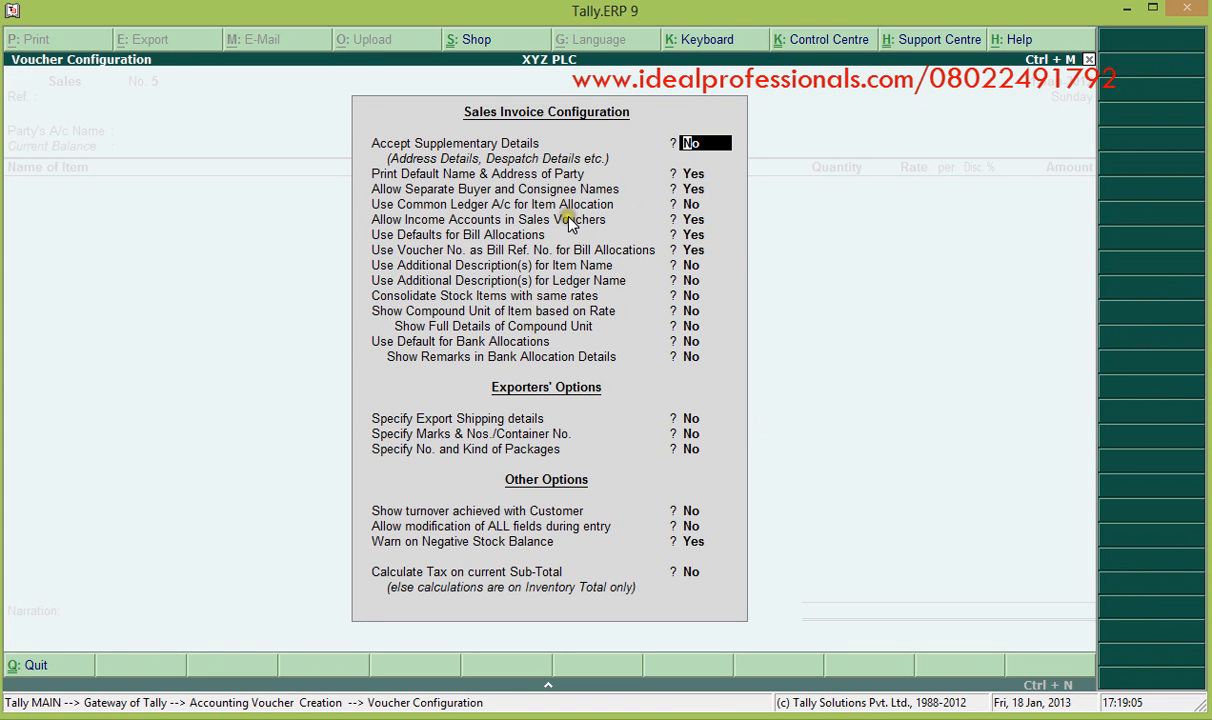
key(Escape)
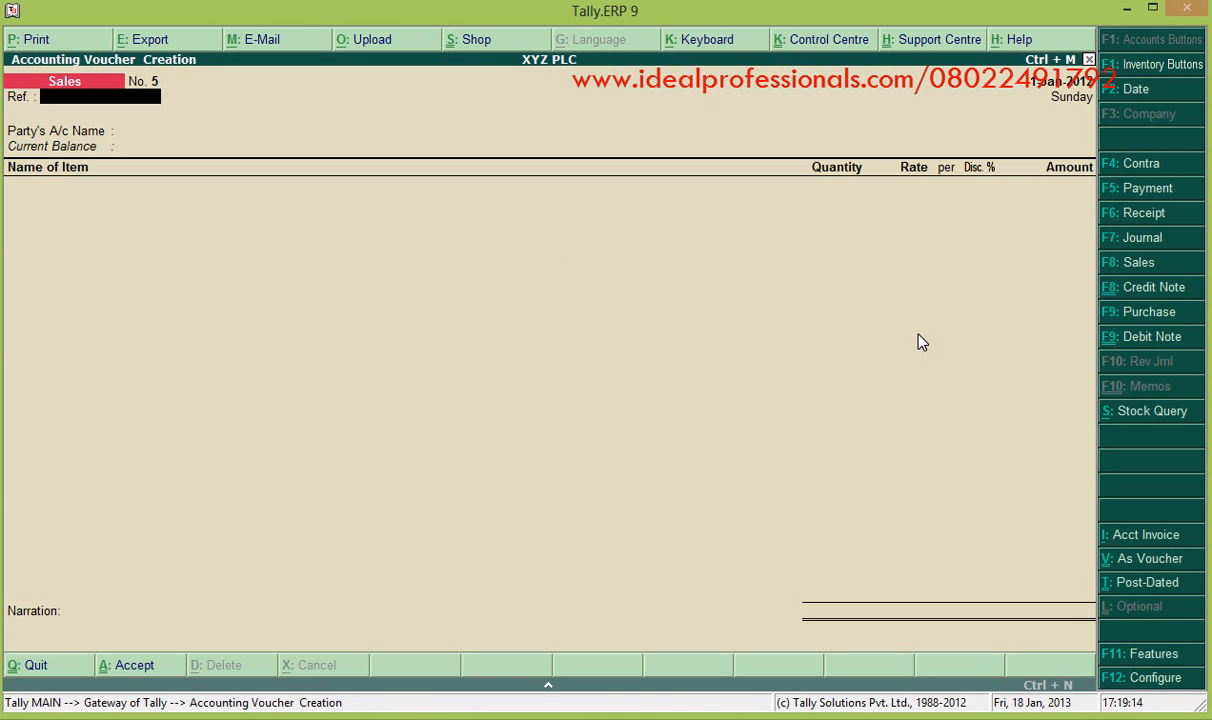
click(853, 358)
click(393, 483)
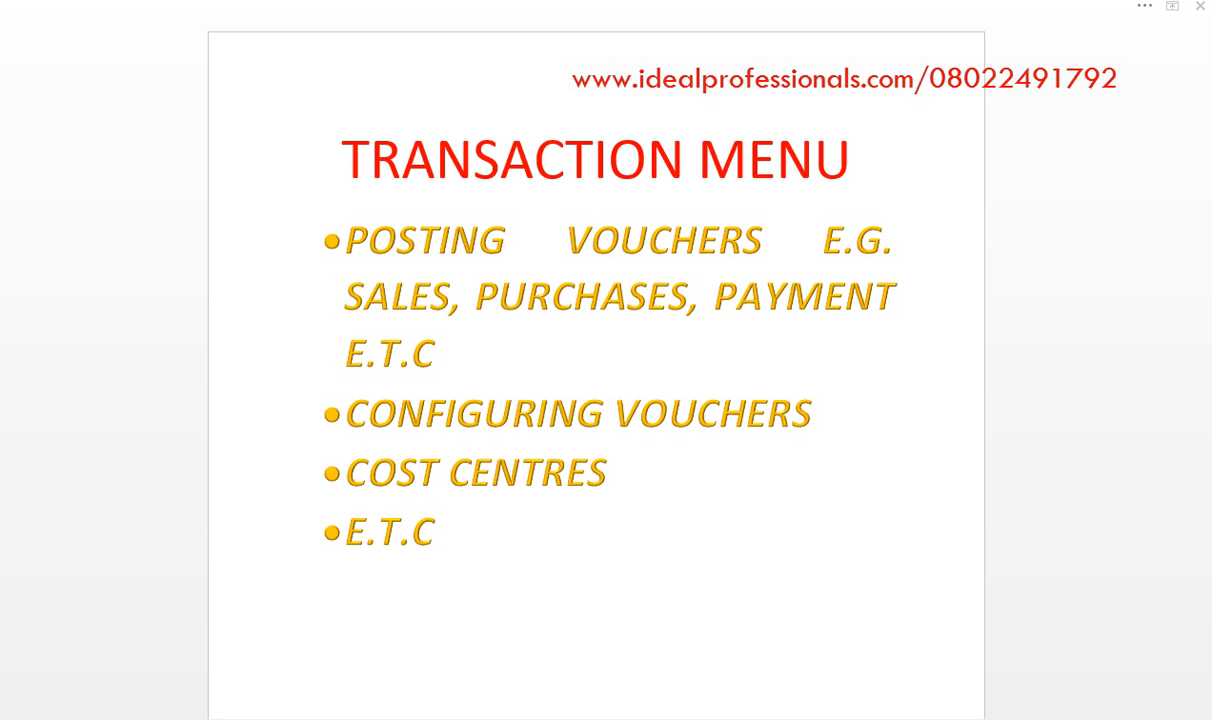